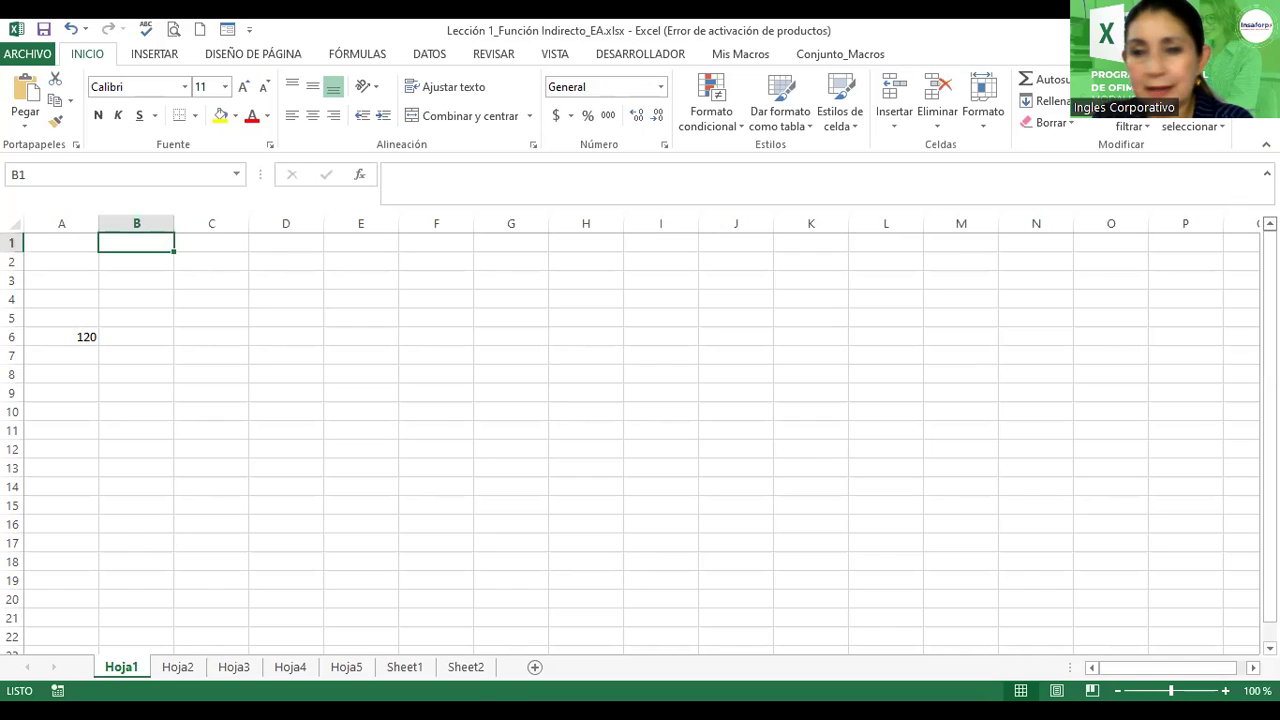
# - Rename the sheet Hoja1 as "Ejercicio 1"
pyautogui.click(244, 316)
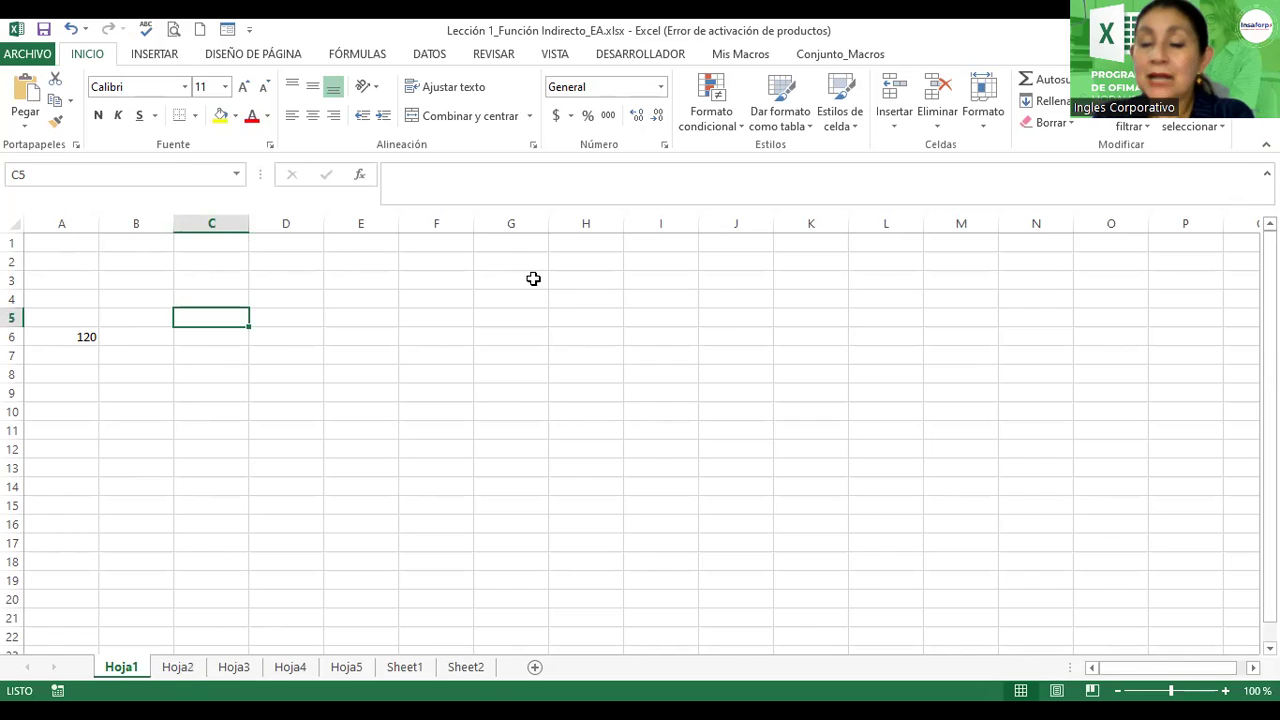
pyautogui.click(660, 337)
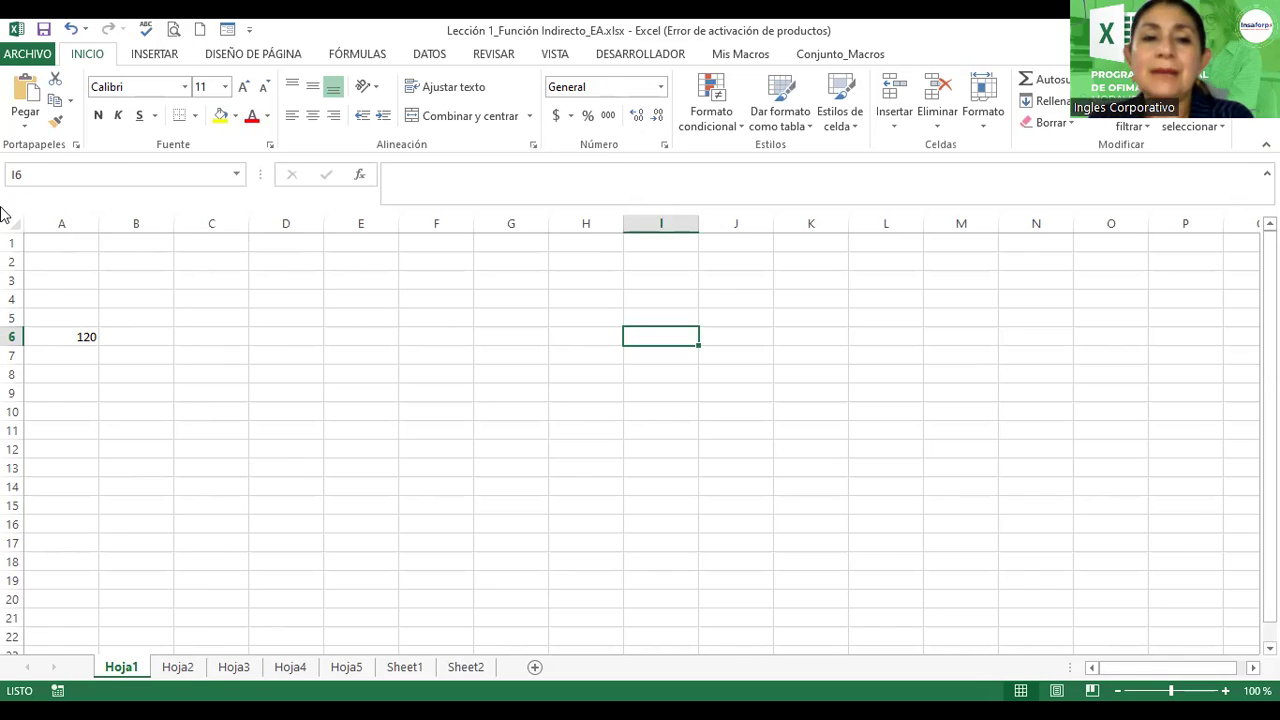
pyautogui.doubleClick(120, 666)
pyautogui.write('Ejercicio 1')
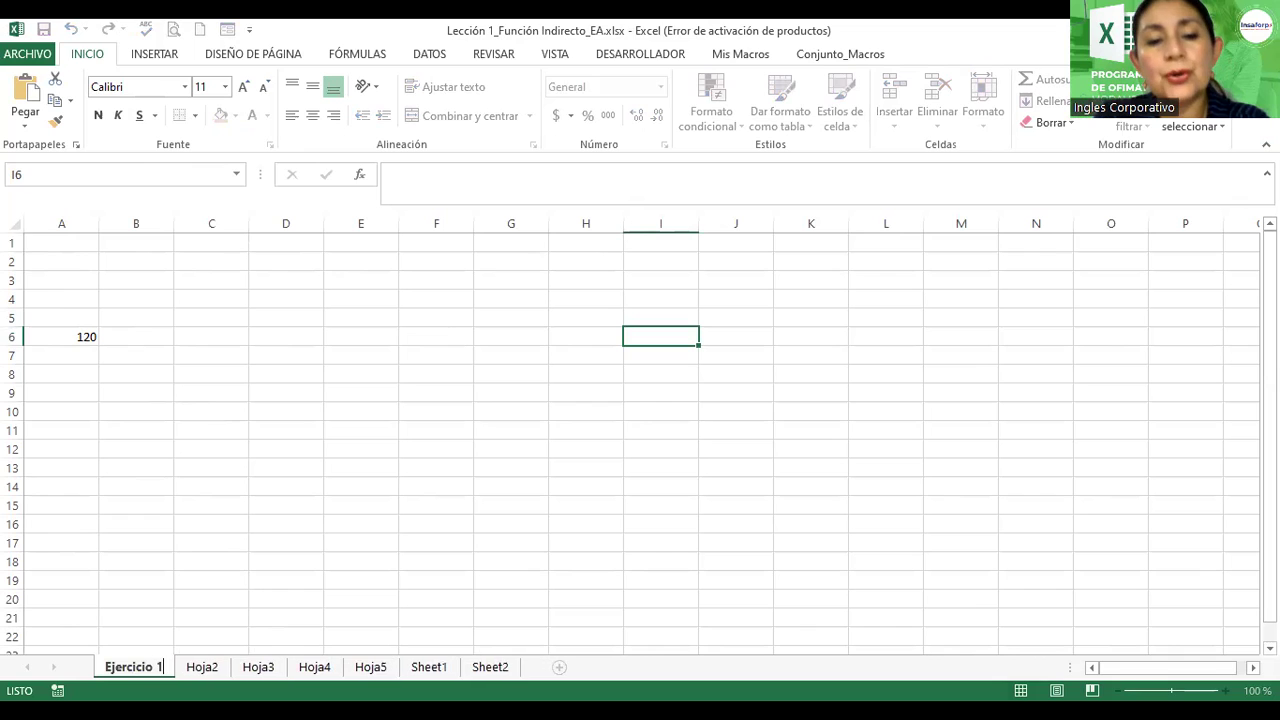
pyautogui.press('Return')
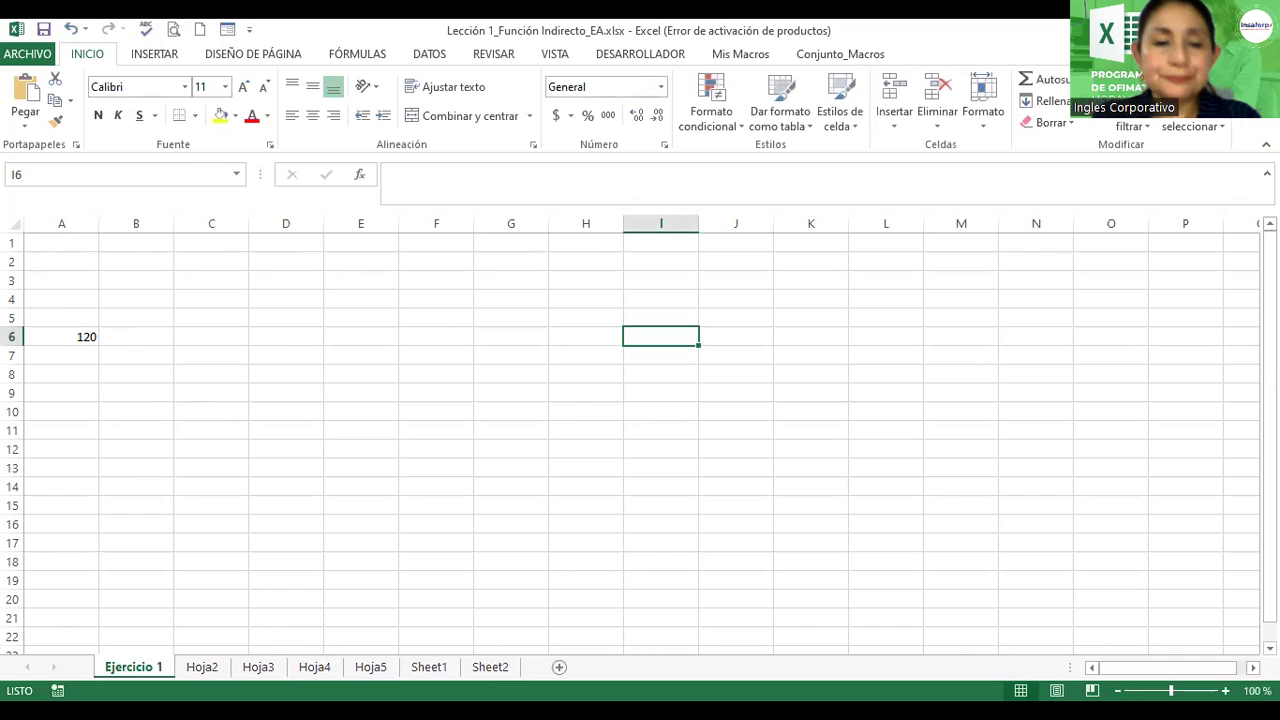
# - Enter a direct reference to cell A6 in cell B1 with the formula =A6
pyautogui.click(137, 296)
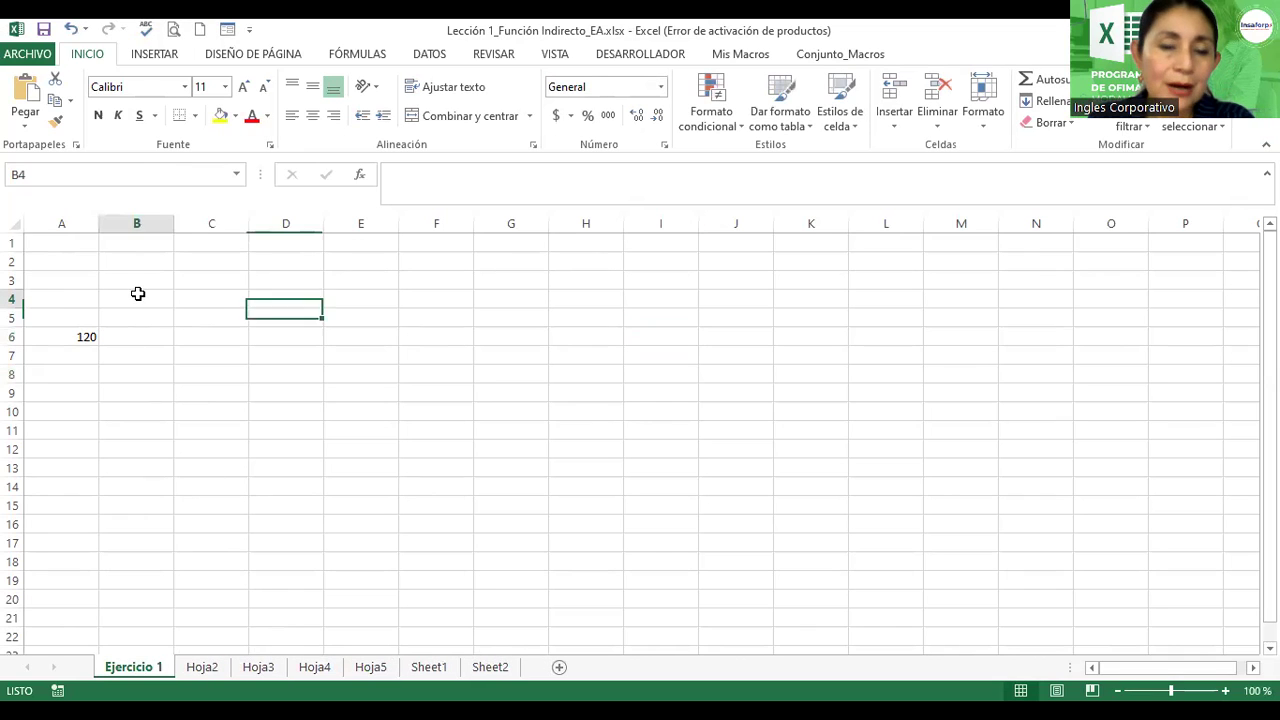
pyautogui.click(64, 335)
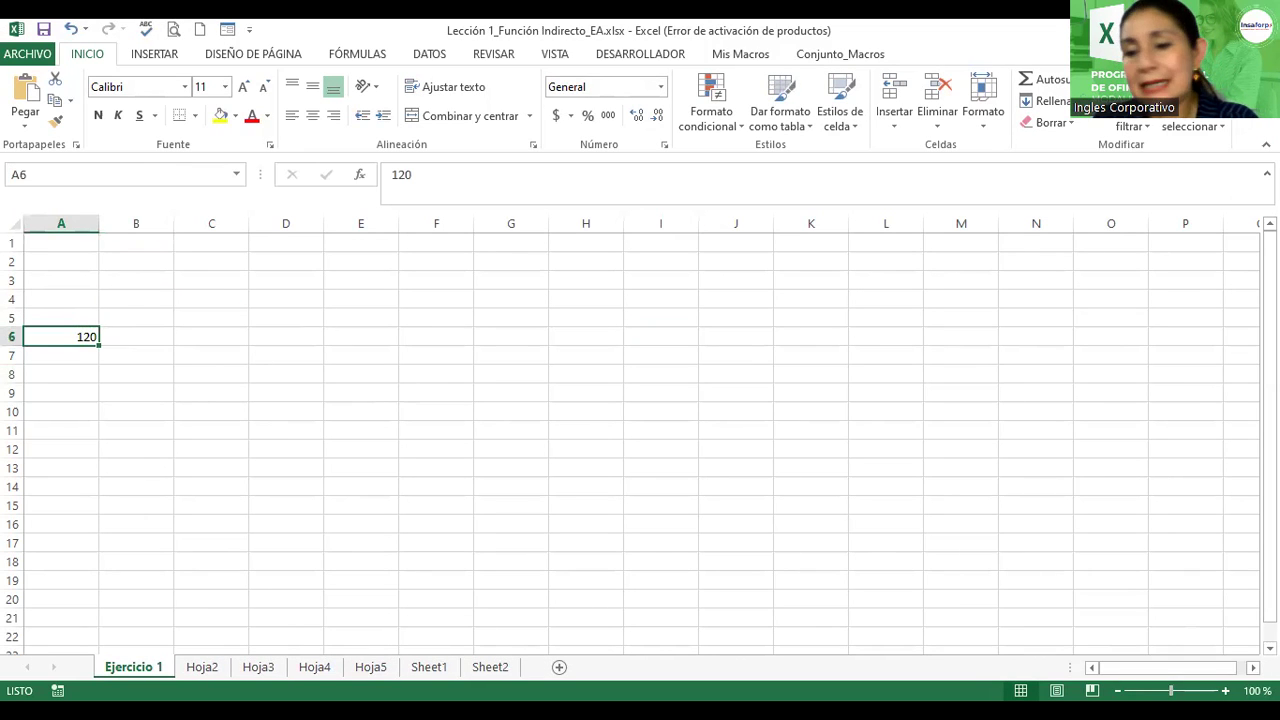
pyautogui.moveTo(1170, 690); pyautogui.dragTo(1180, 690)
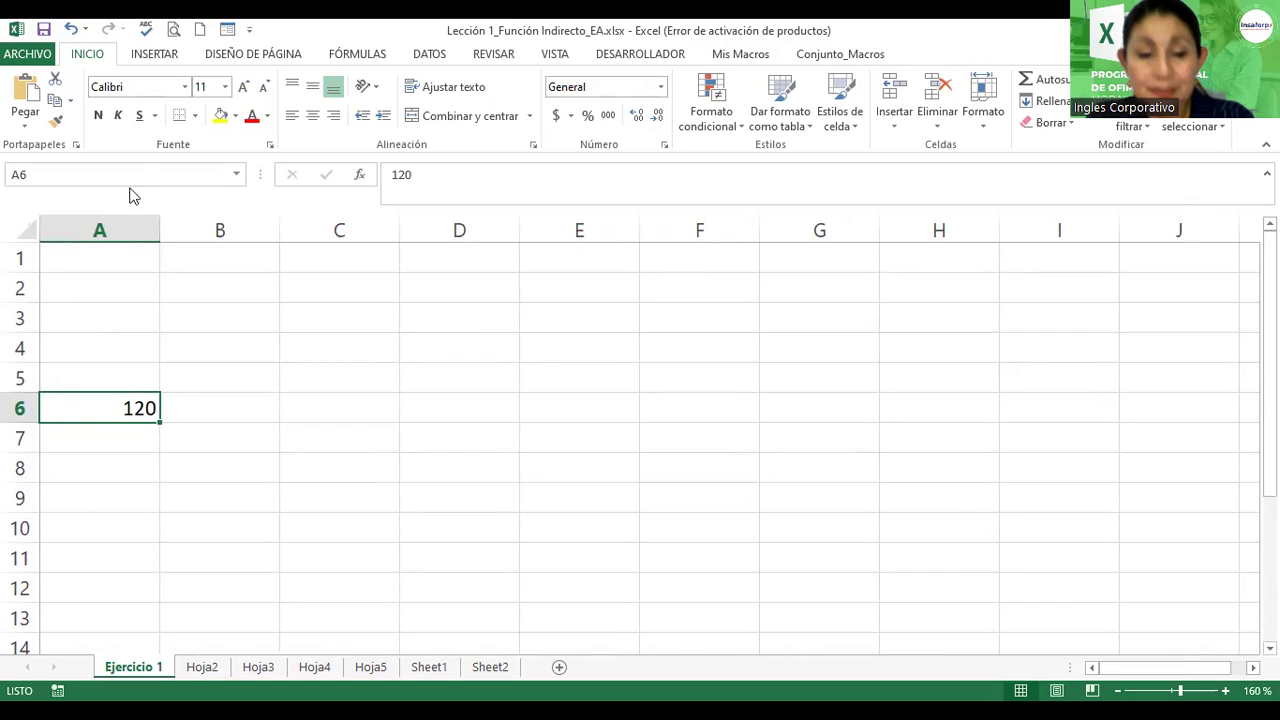
pyautogui.click(228, 258)
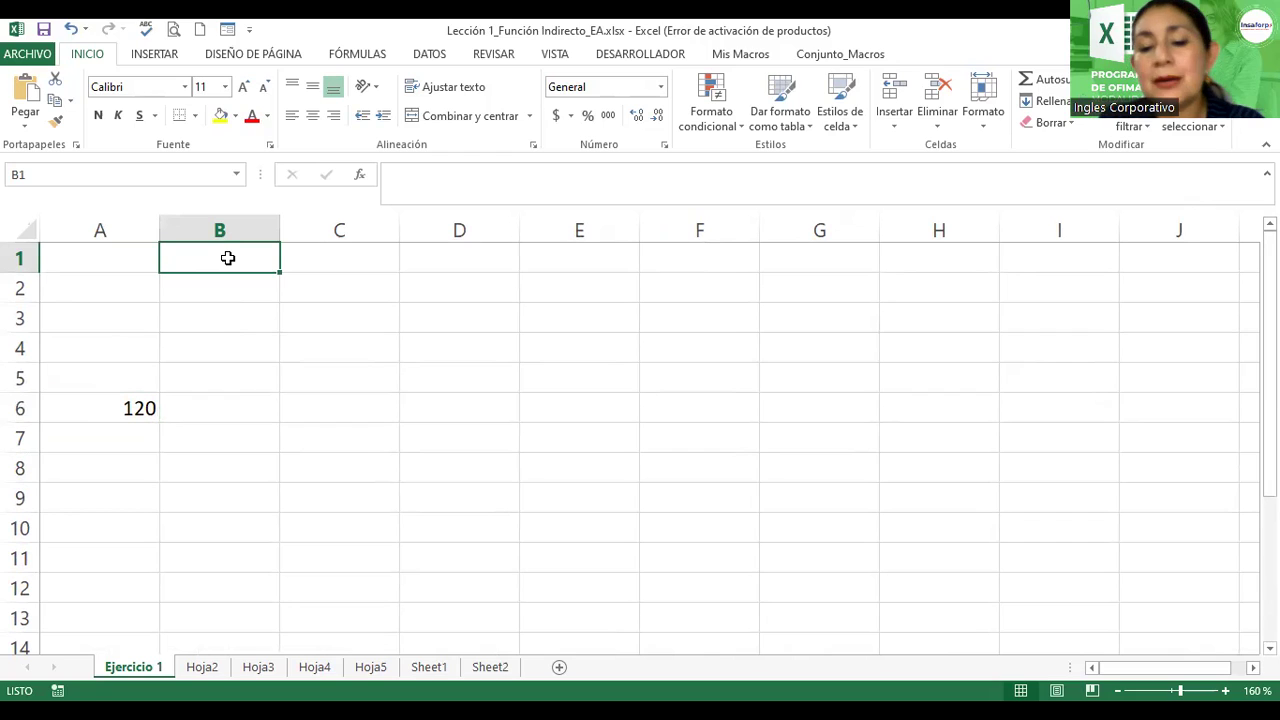
pyautogui.write('=')
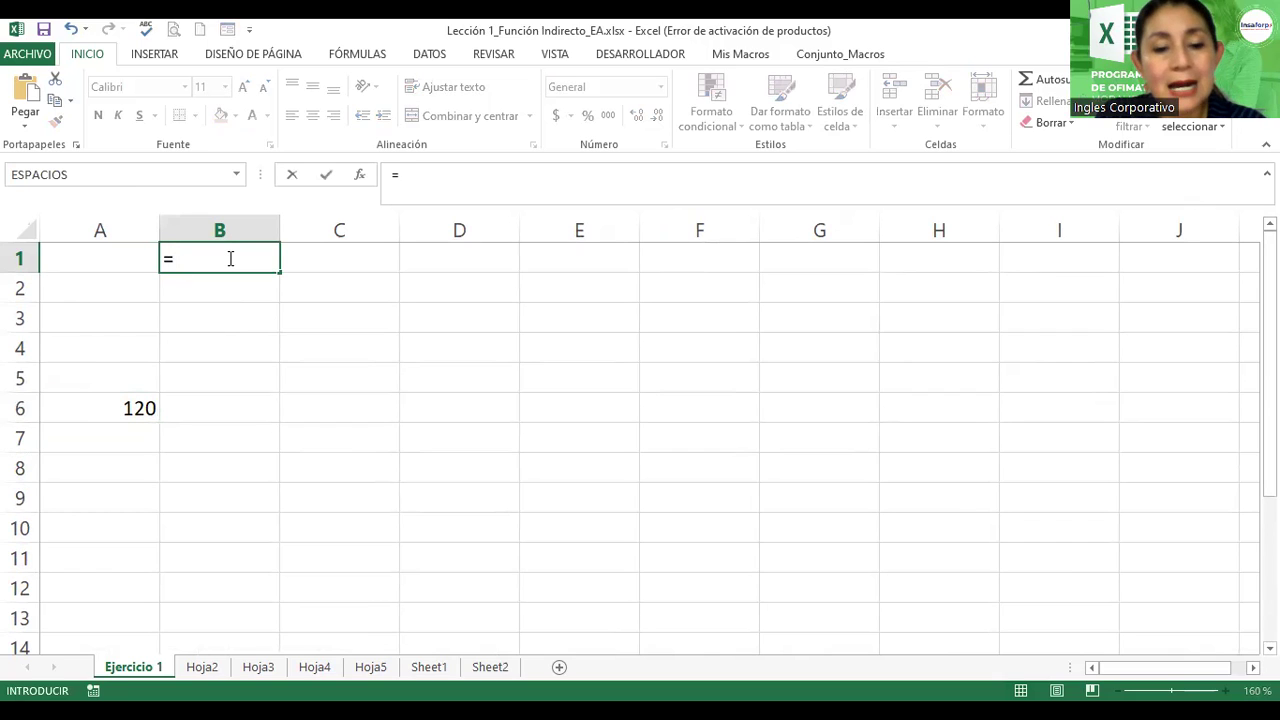
pyautogui.write('a6')
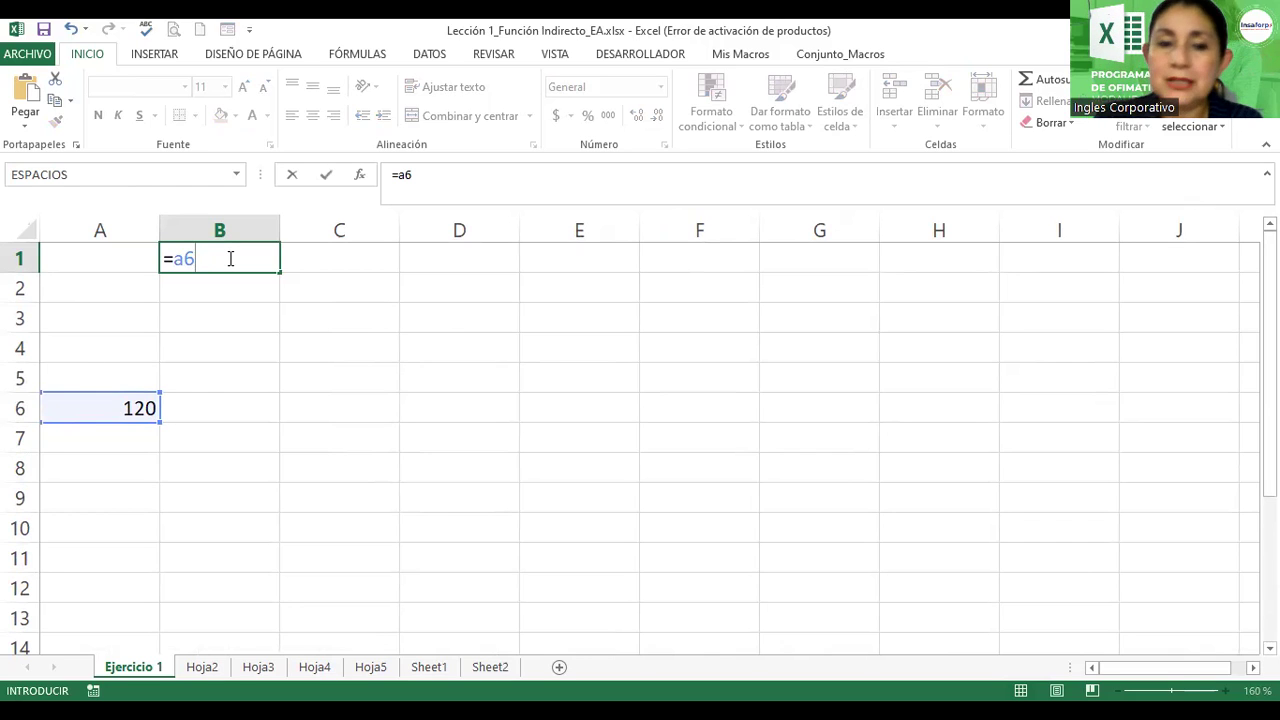
pyautogui.press('Return')
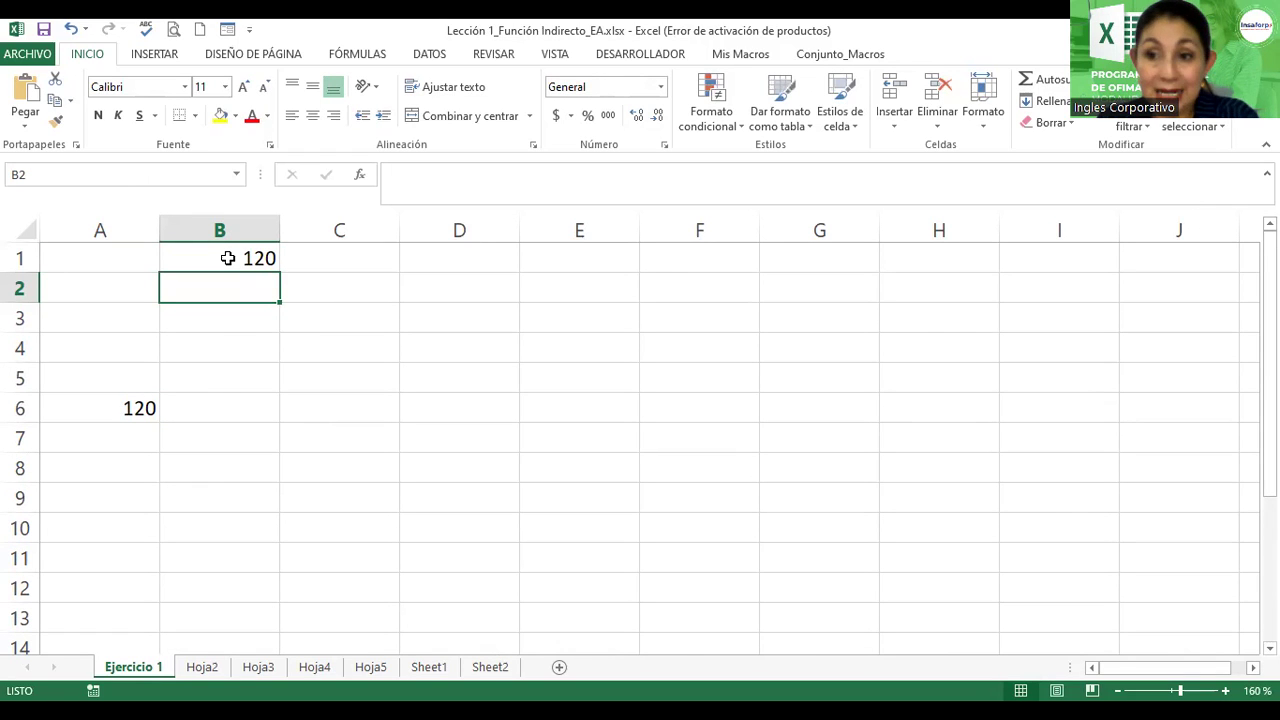
pyautogui.click(228, 258)
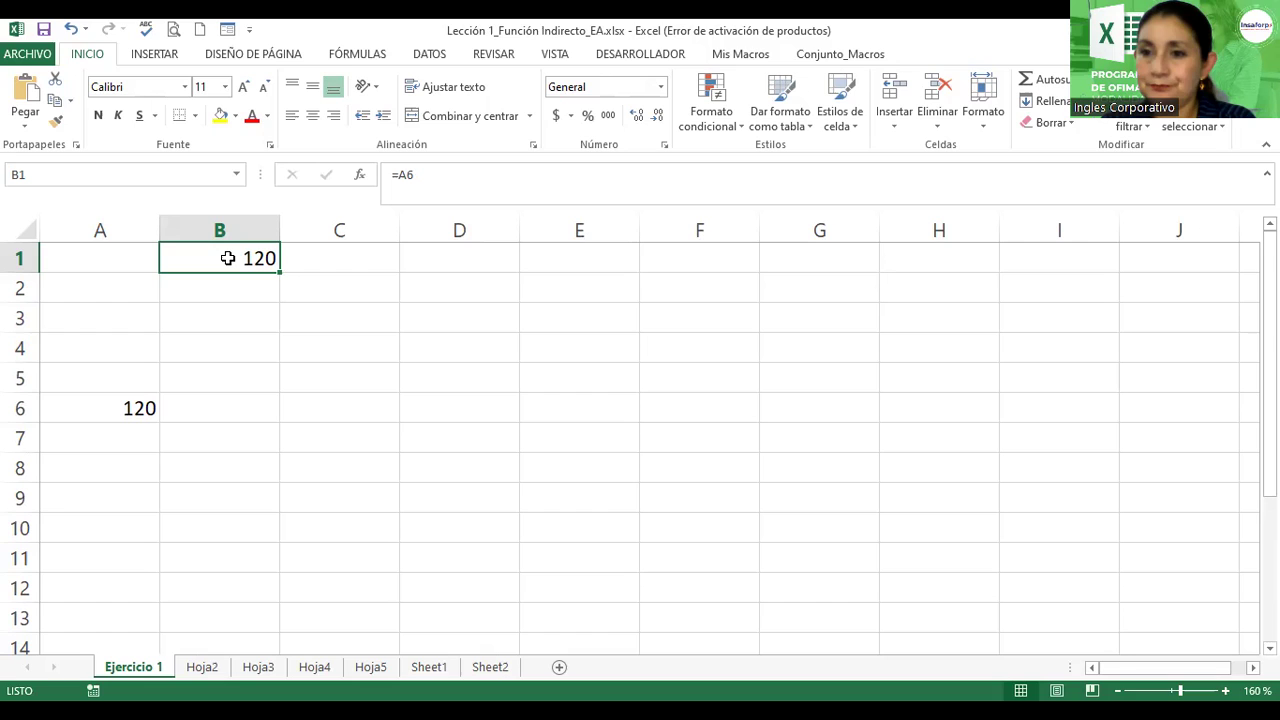
pyautogui.click(188, 289)
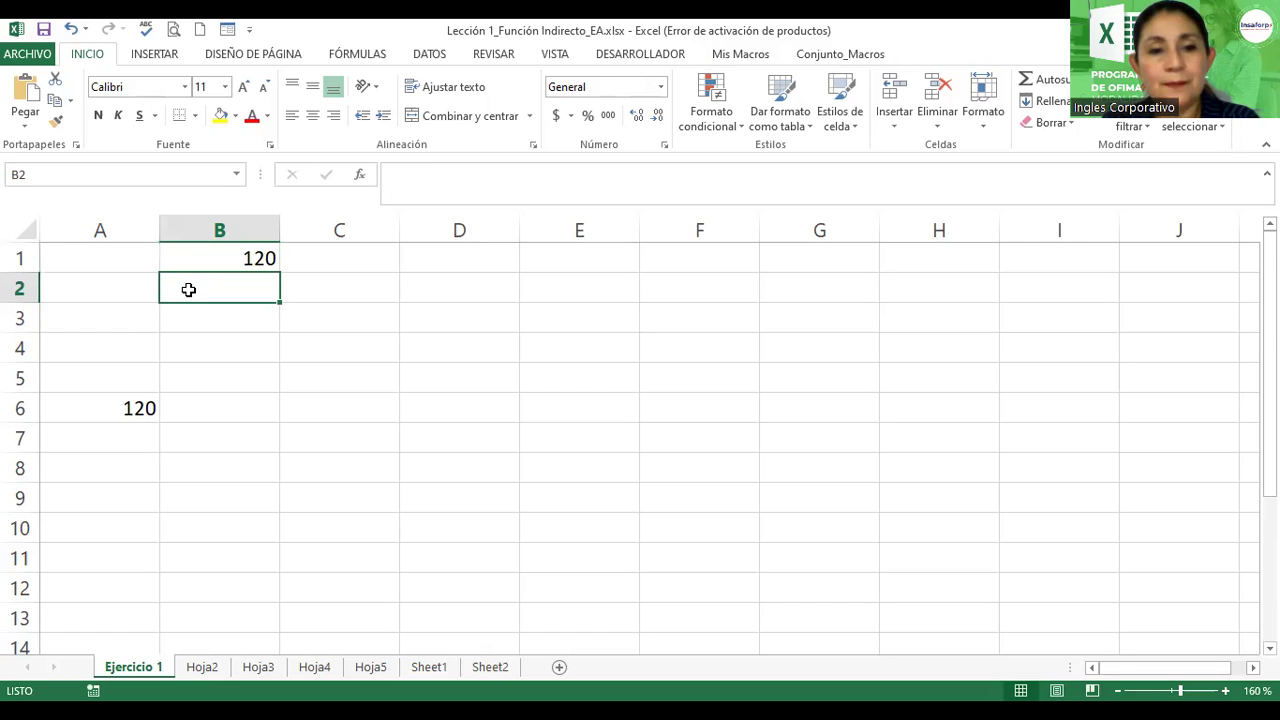
pyautogui.write('=')
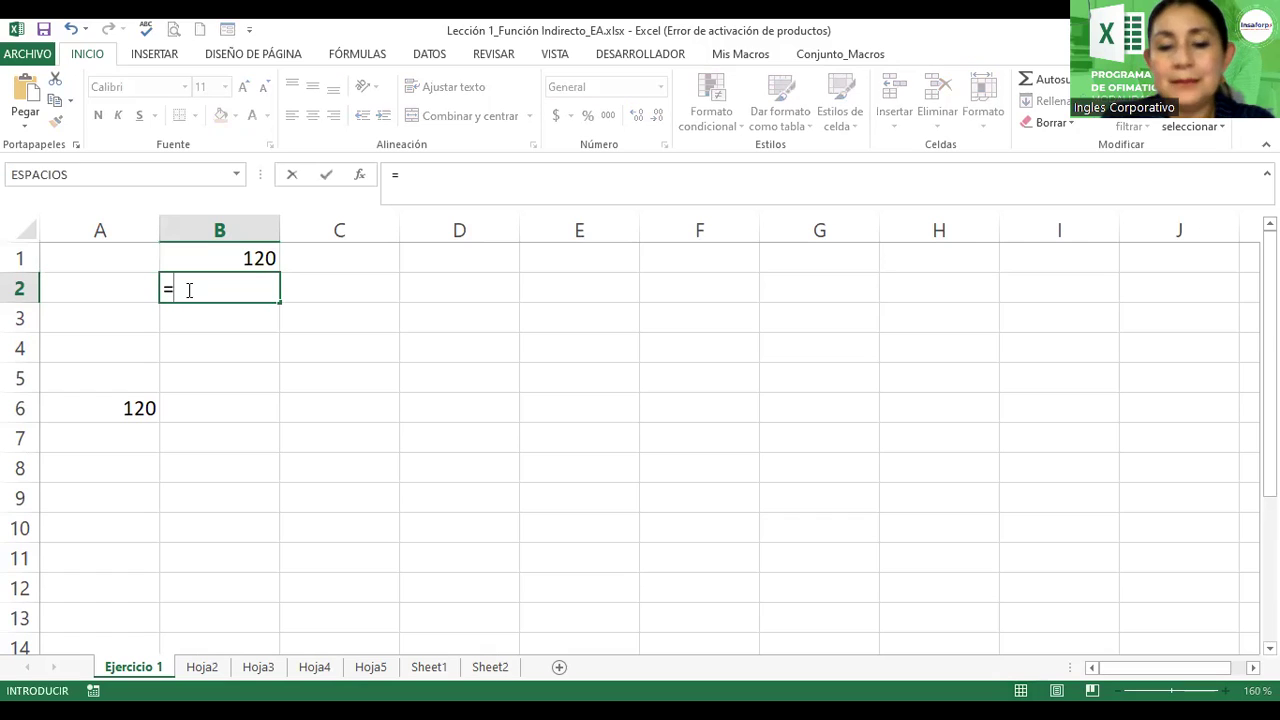
pyautogui.write('indirec')
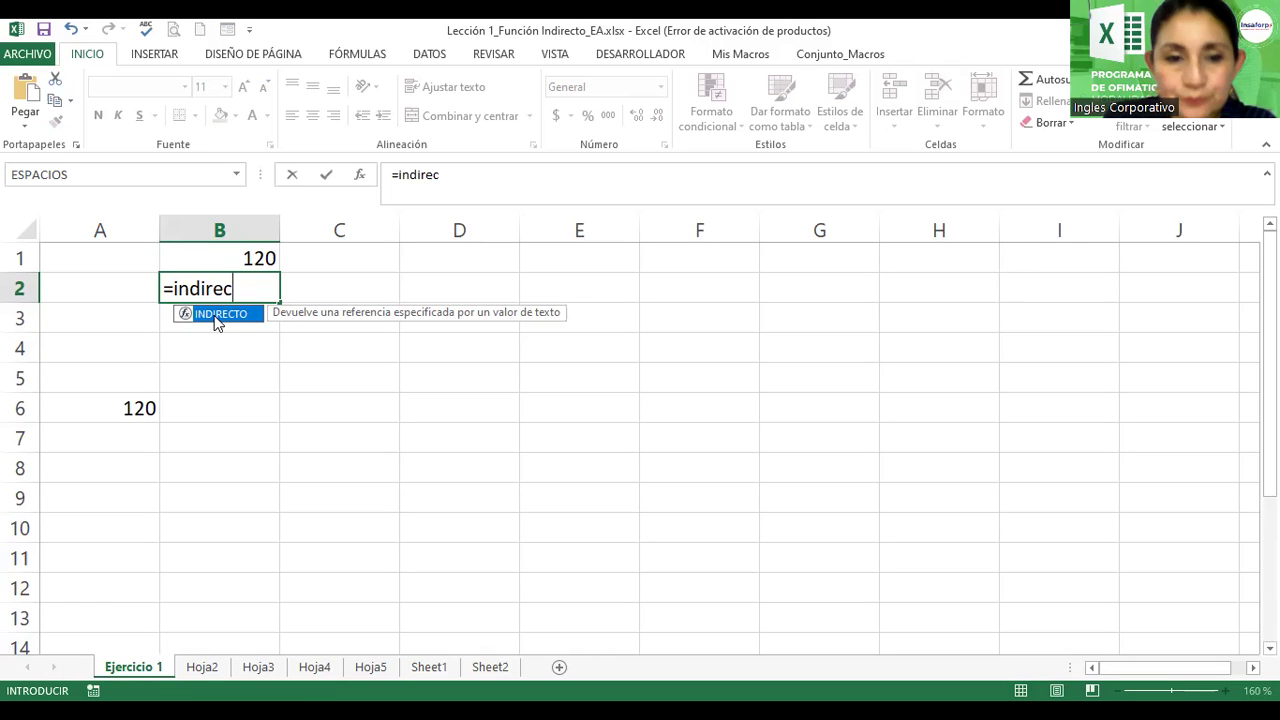
pyautogui.doubleClick(218, 322)
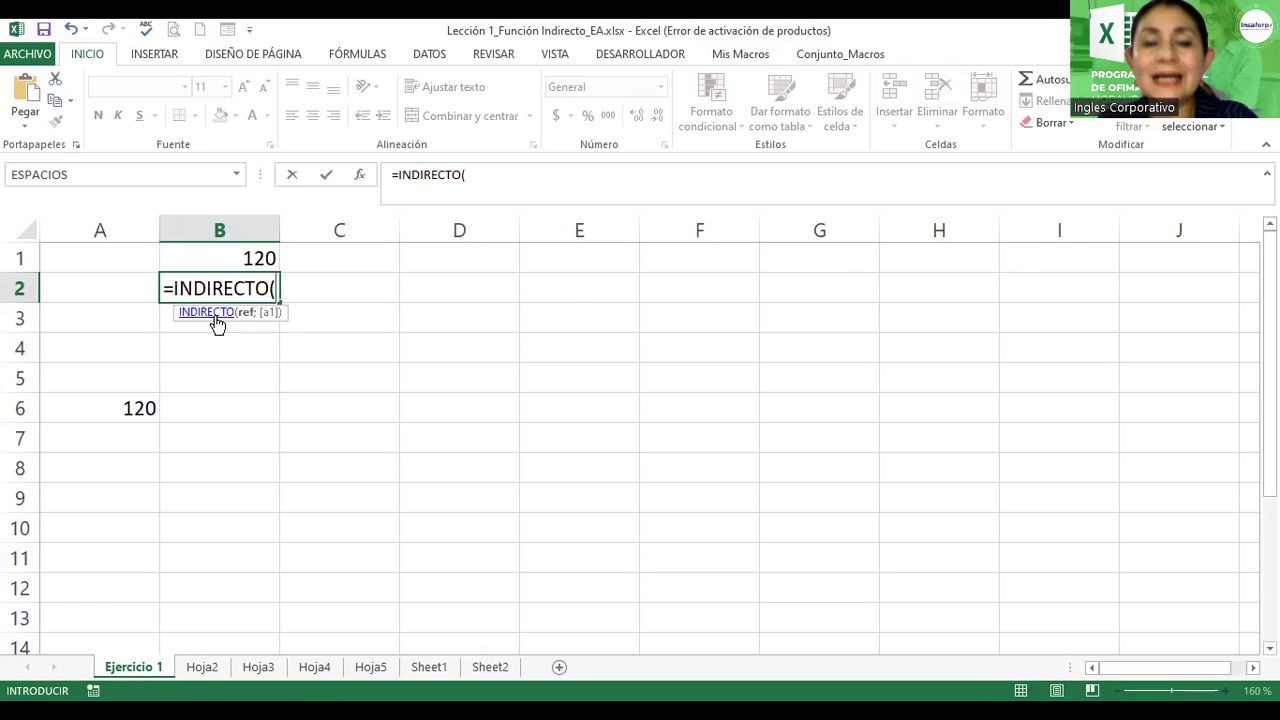
pyautogui.click(283, 316)
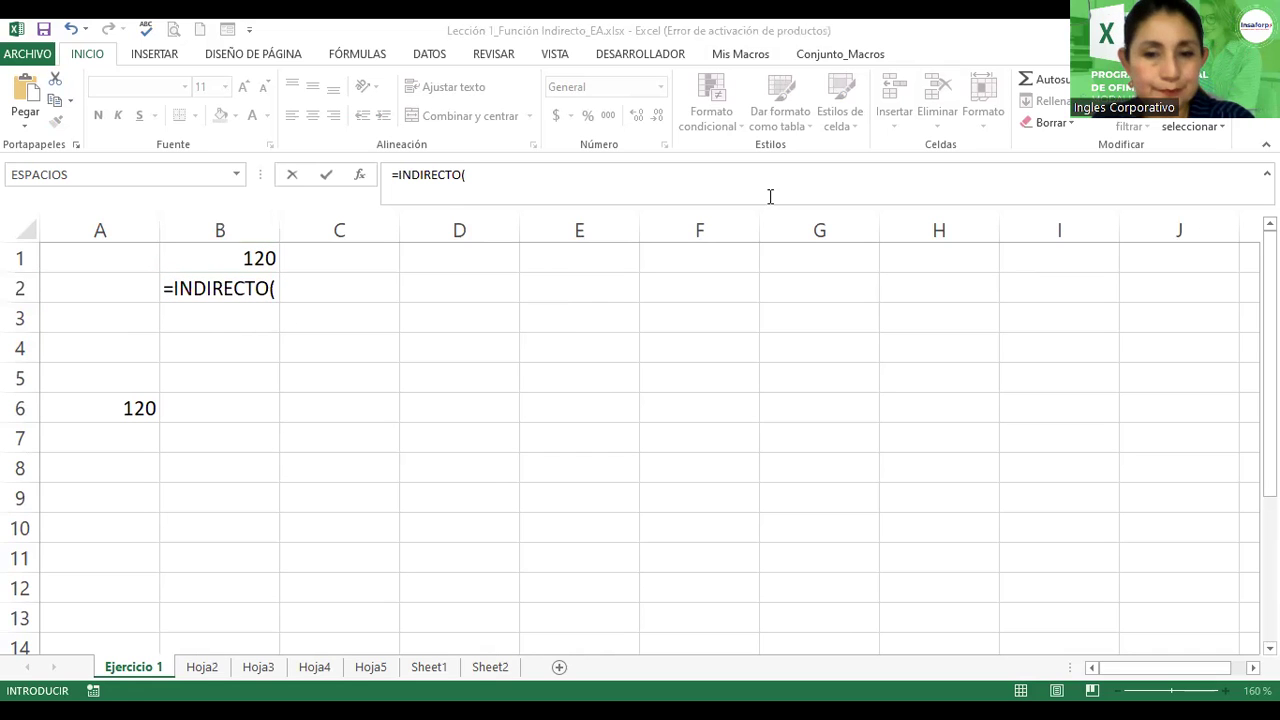
pyautogui.press('Escape')
pyautogui.click(291, 340)
# - Enter the formula =INDIRECTO("A6") in cell B2 to reference A6 through a text value
pyautogui.keyDown('ctrl'); pyautogui.scroll(5, 4, 355); pyautogui.keyUp('ctrl')
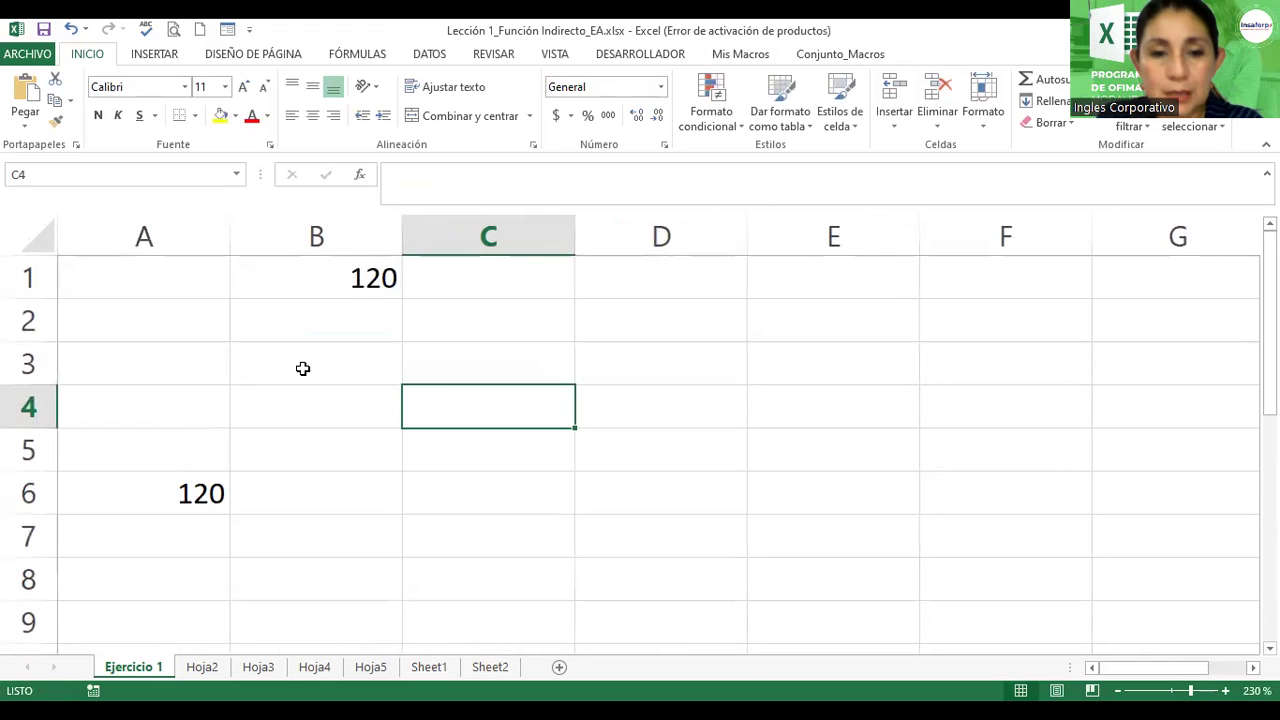
pyautogui.click(334, 317)
pyautogui.write('=')
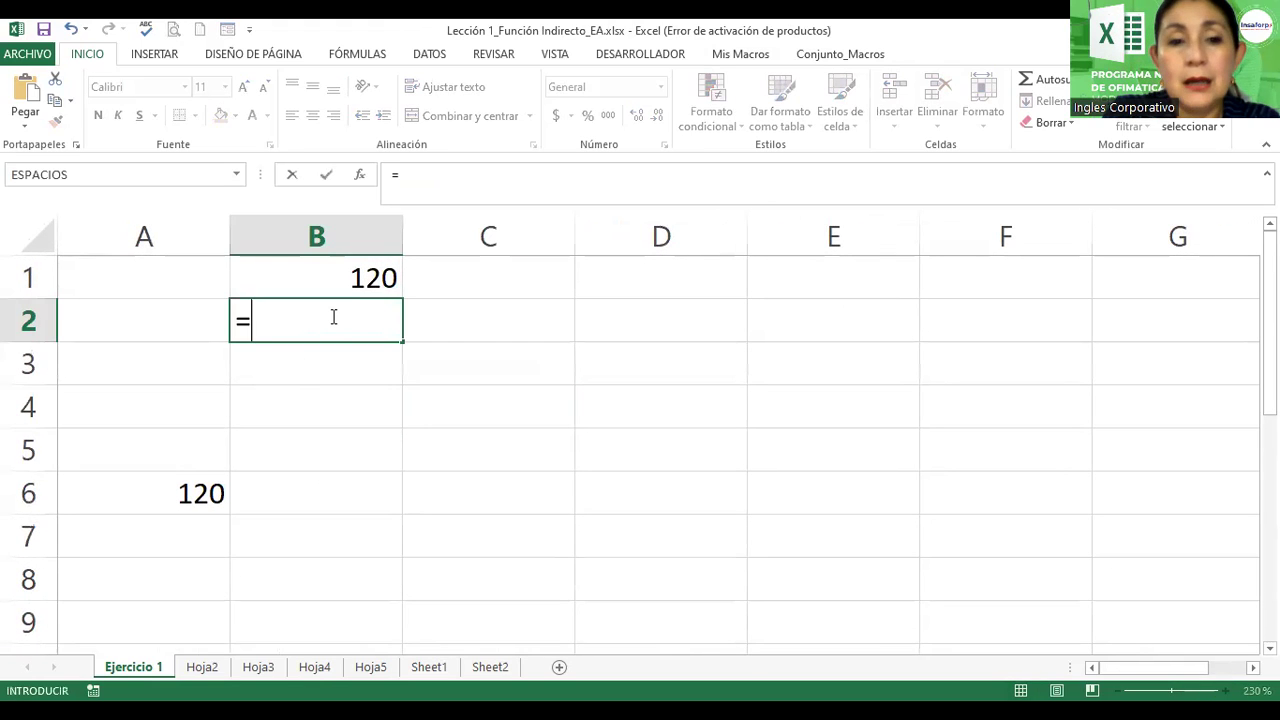
pyautogui.write('indirecto')
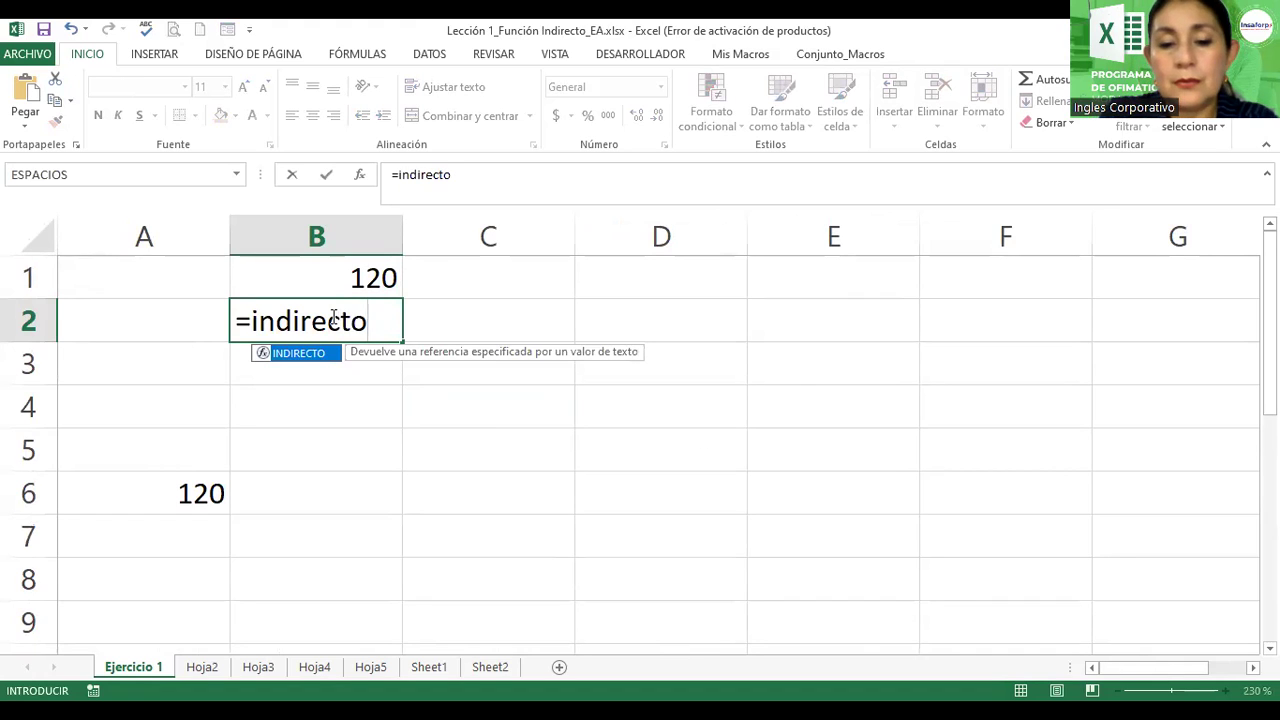
pyautogui.write('(')
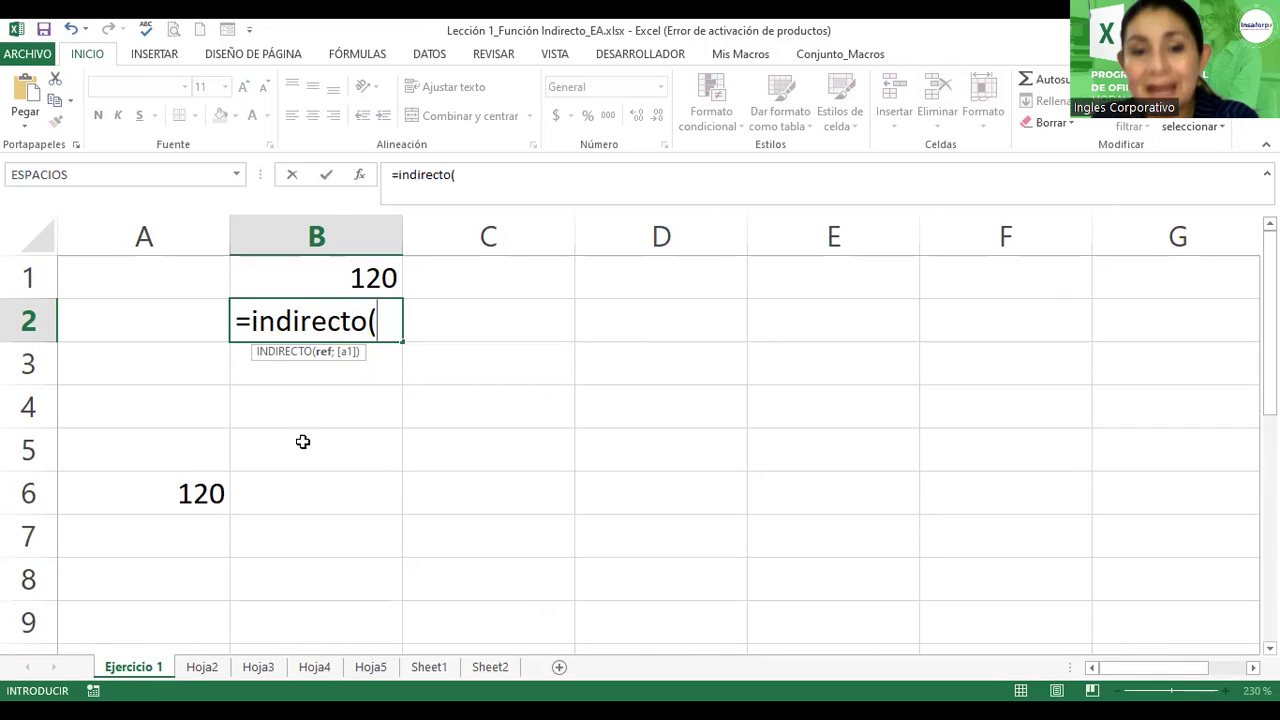
pyautogui.write('"A6")')
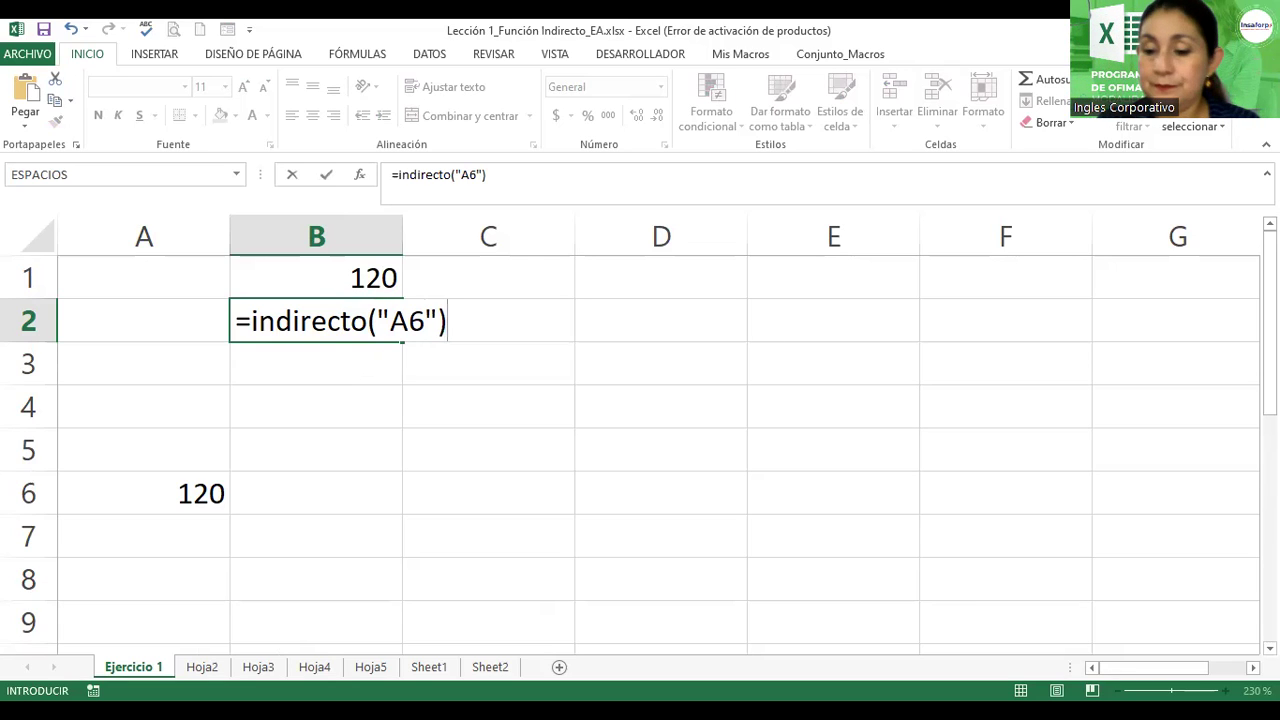
pyautogui.press('Return')
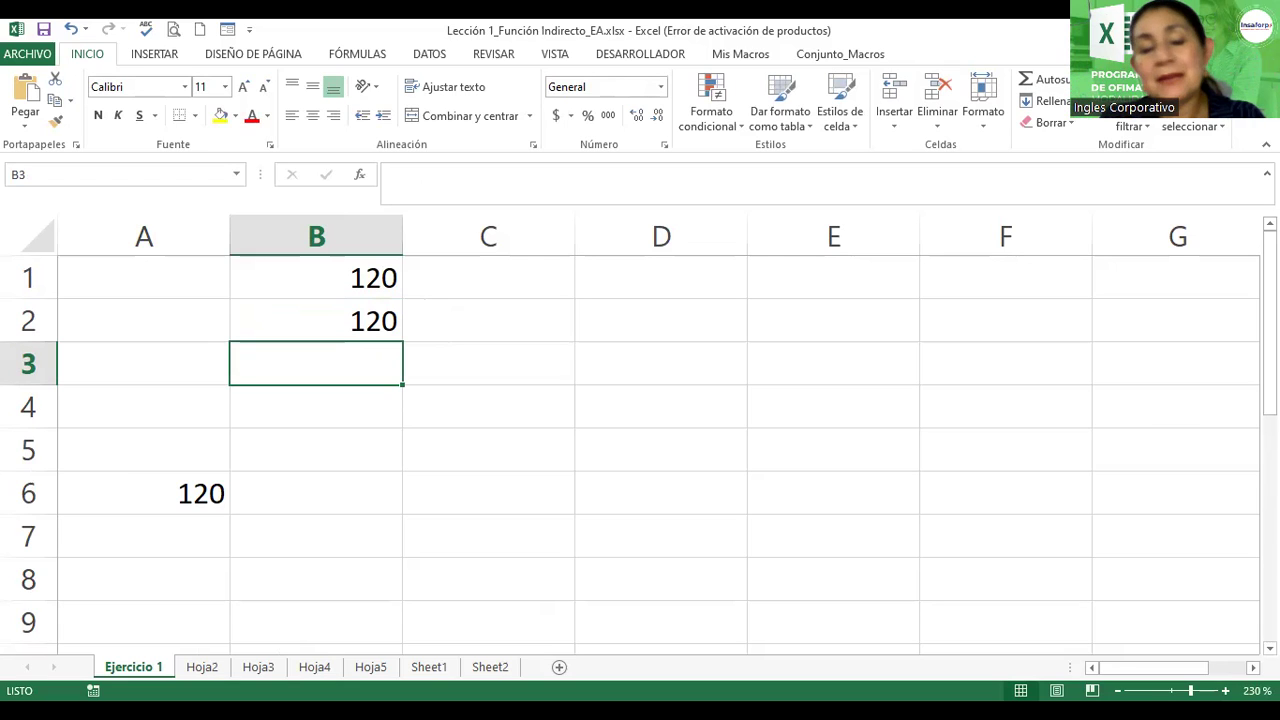
# - Insert a new row above row 5 and inspect the INDIRECTO formula in cell B2
pyautogui.click(30, 448)
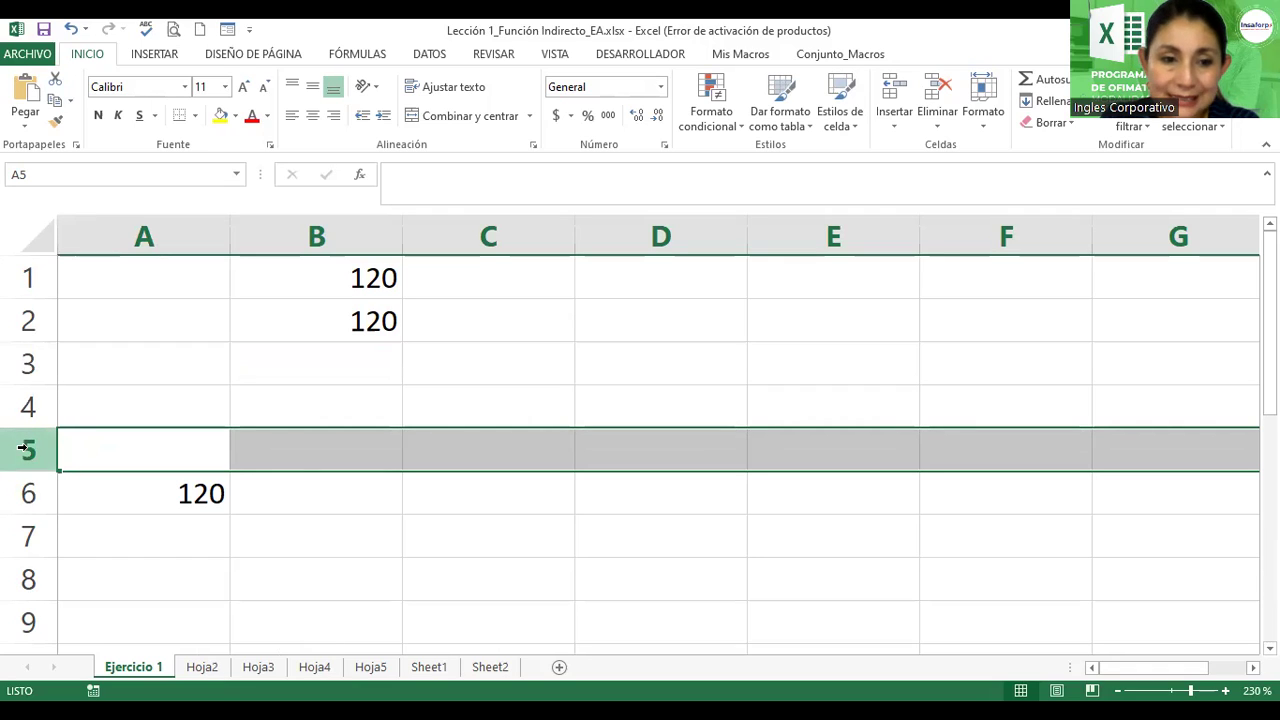
pyautogui.rightClick(24, 449)
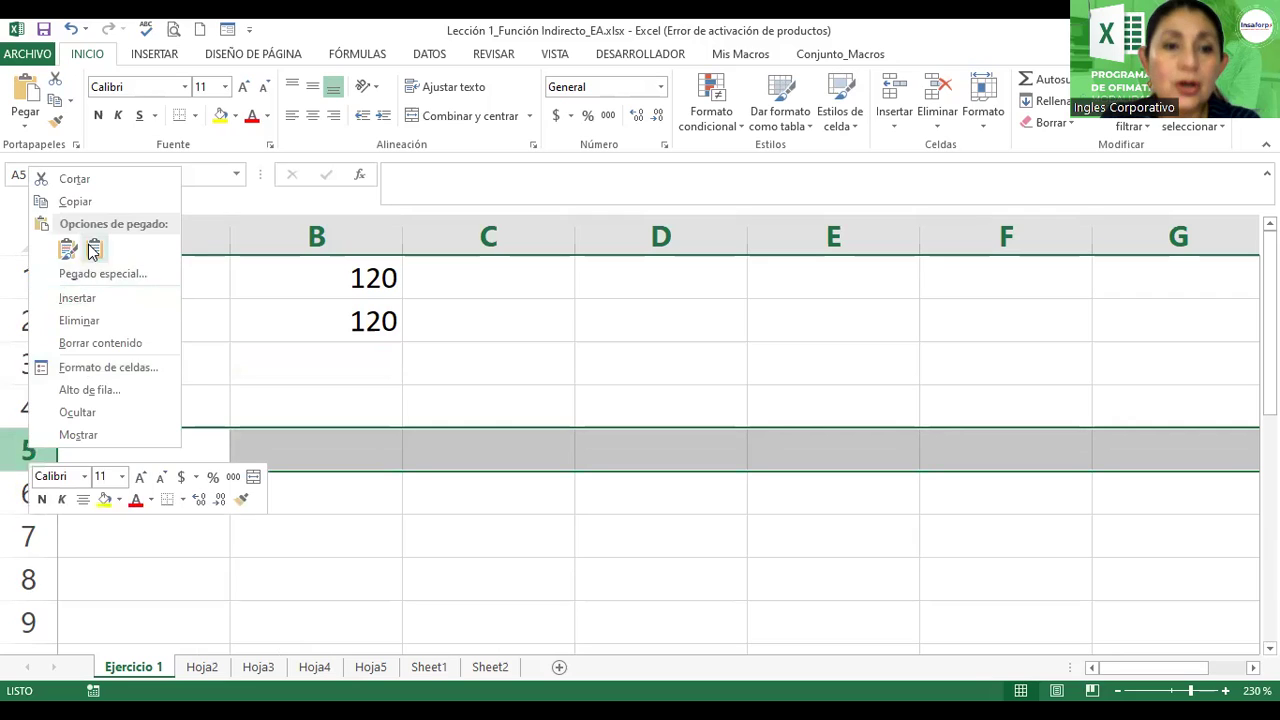
pyautogui.click(76, 299)
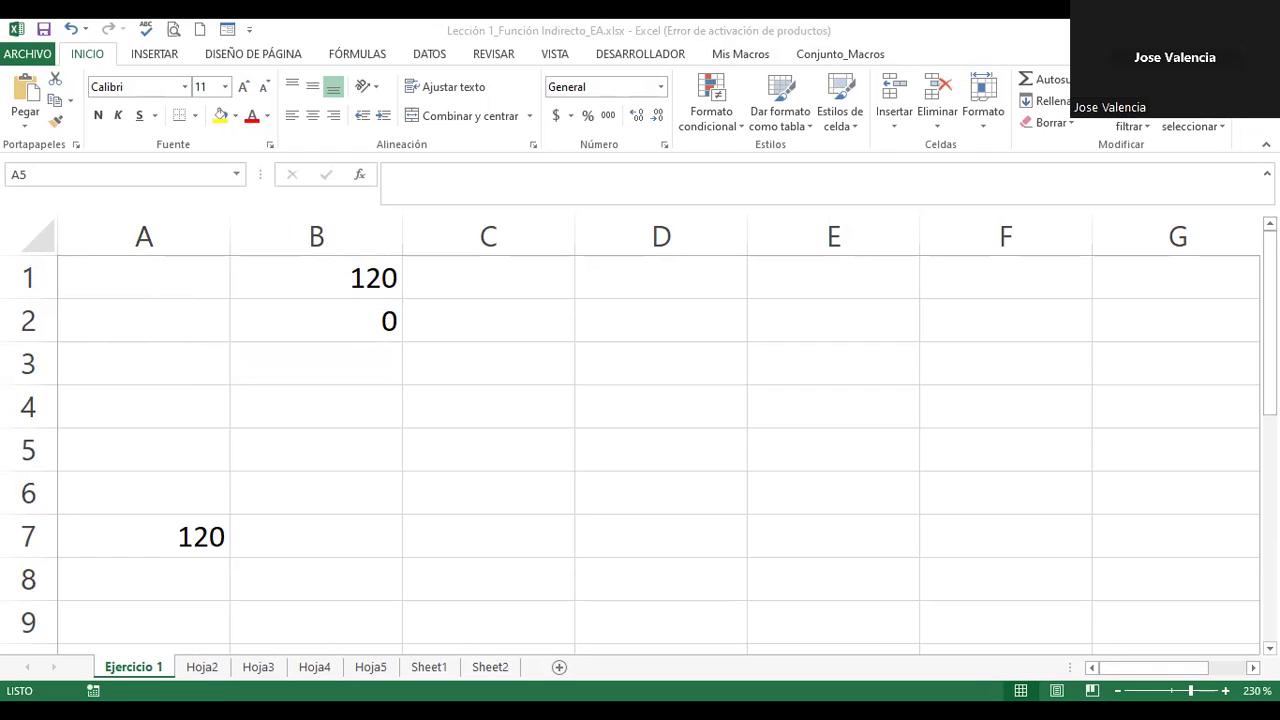
pyautogui.click(331, 323)
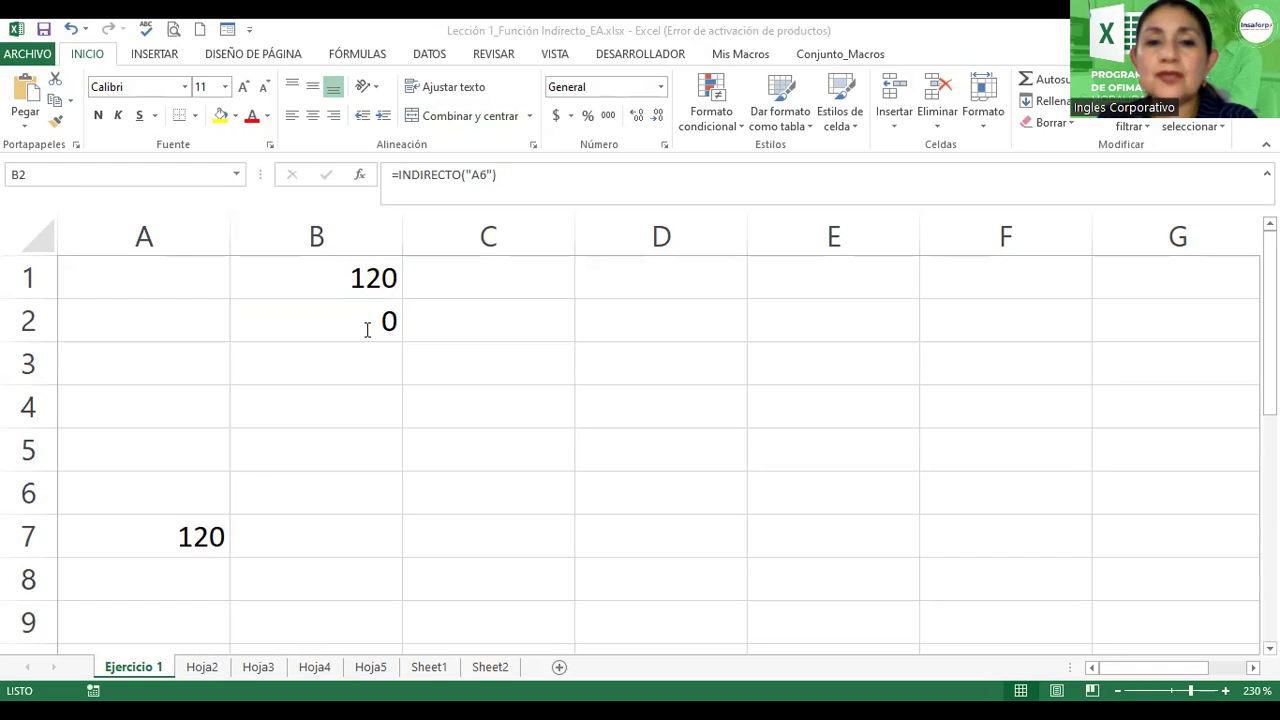
pyautogui.press('F2')
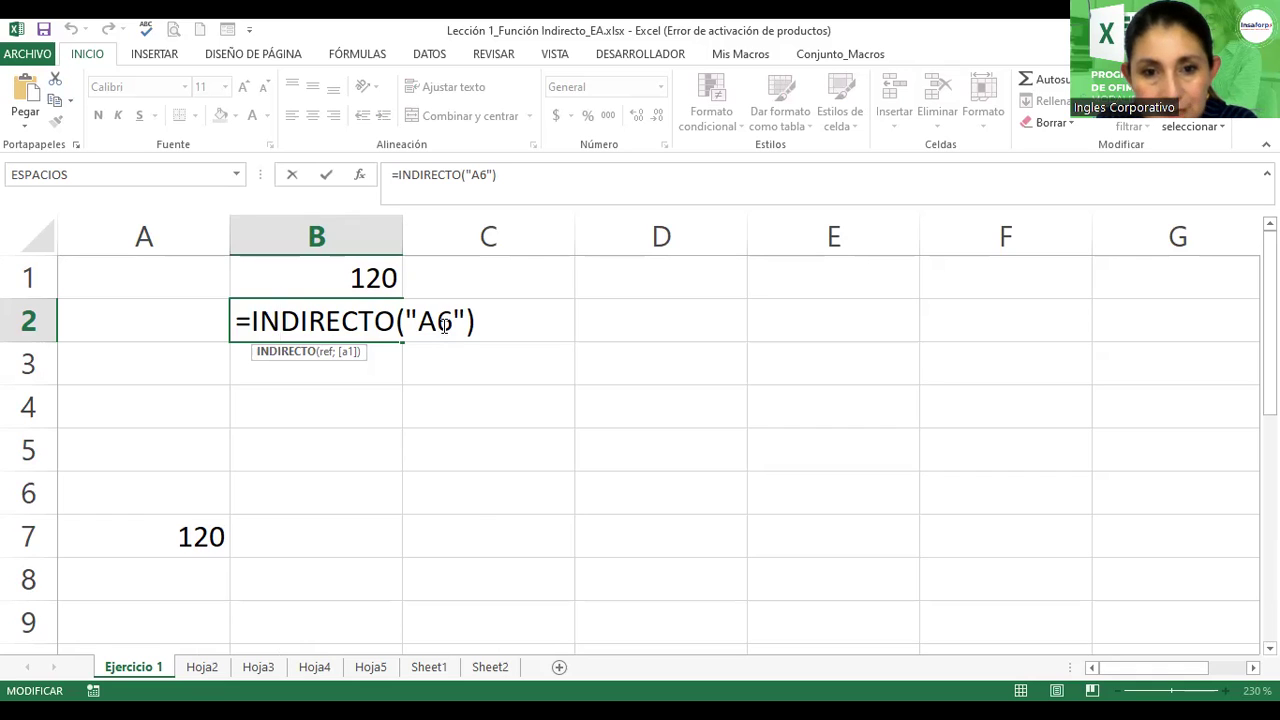
pyautogui.press('Return')
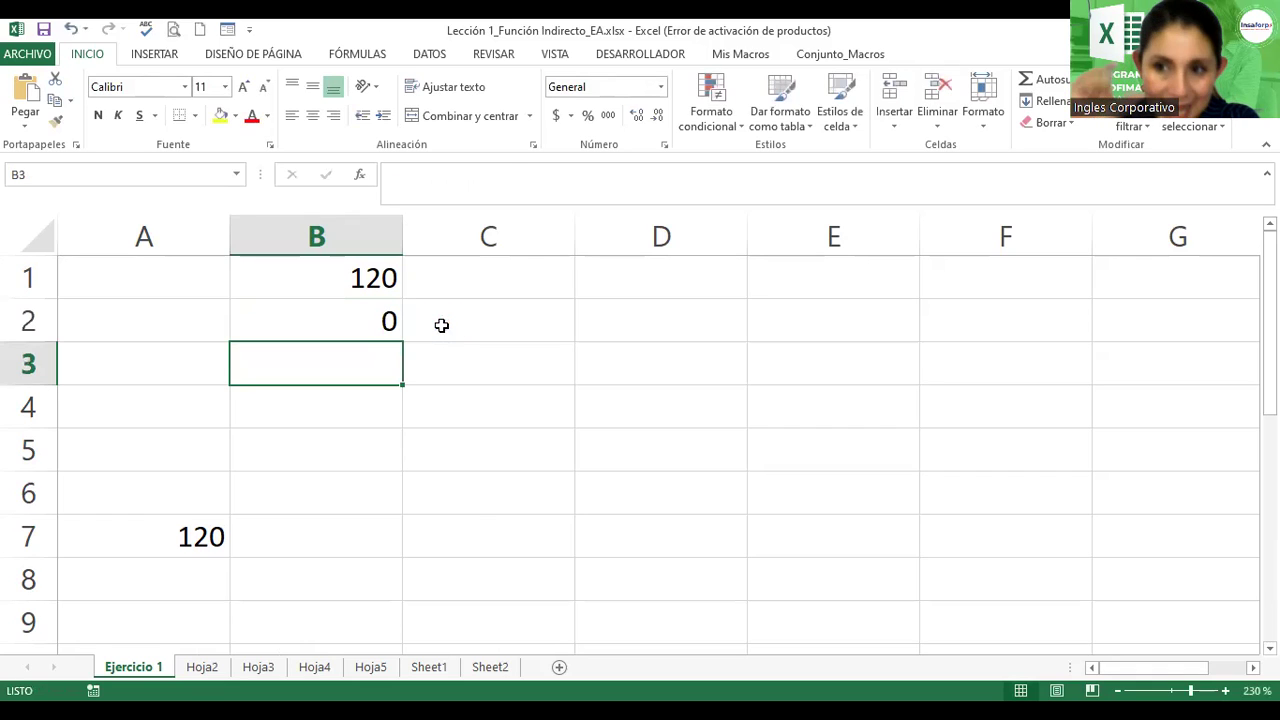
# - Rename the sheet Hoja2 as "Ejercicio 2"
pyautogui.click(205, 667)
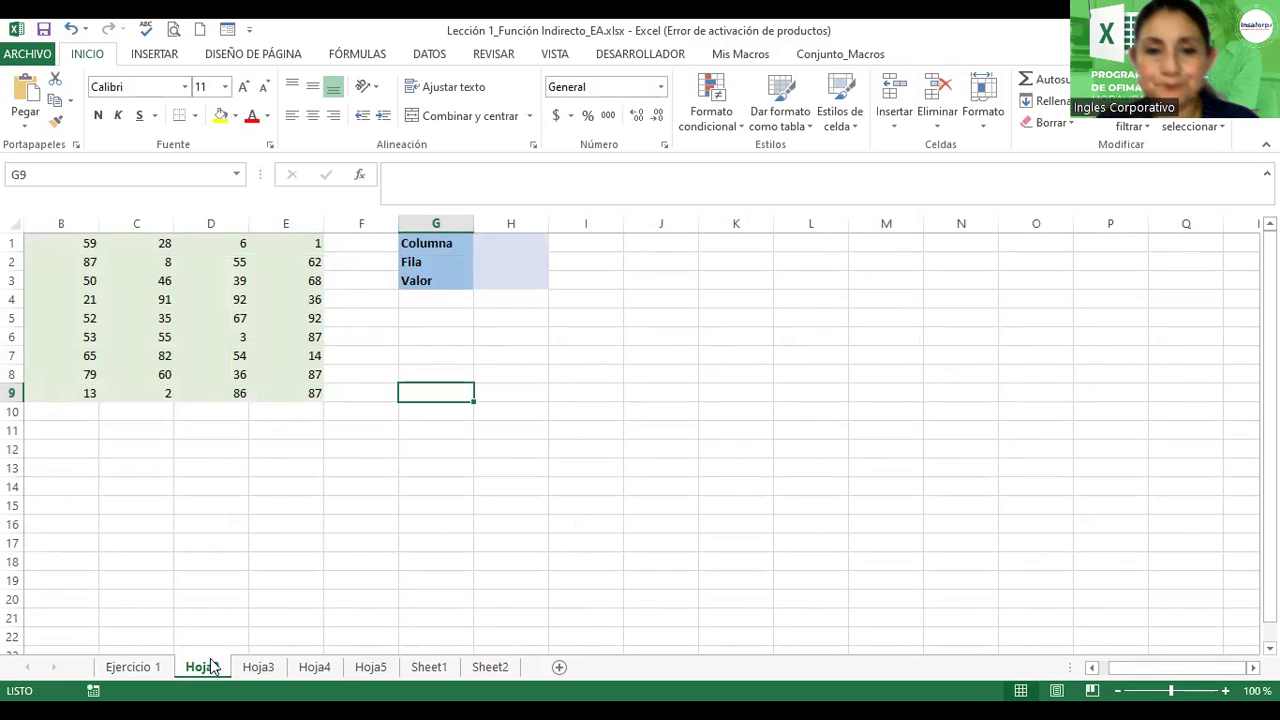
pyautogui.click(455, 374)
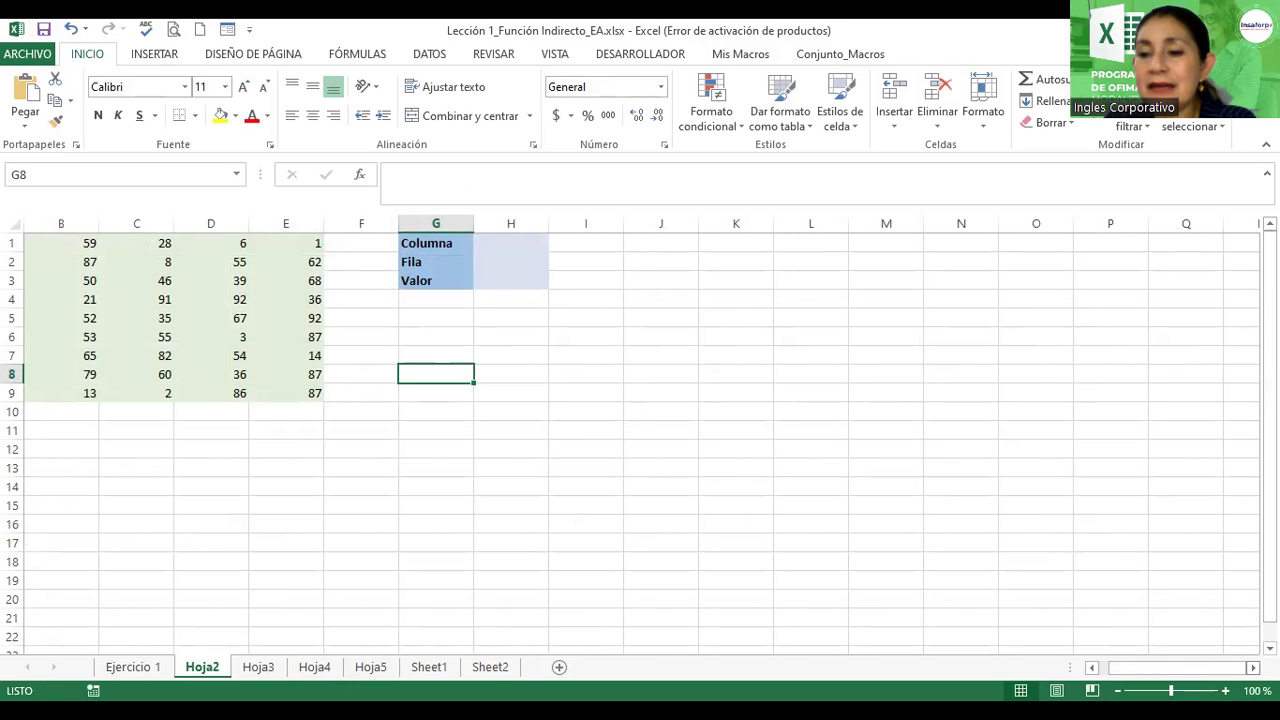
pyautogui.click(1225, 690)
pyautogui.click(1225, 690)
pyautogui.click(1225, 690)
pyautogui.click(1225, 690)
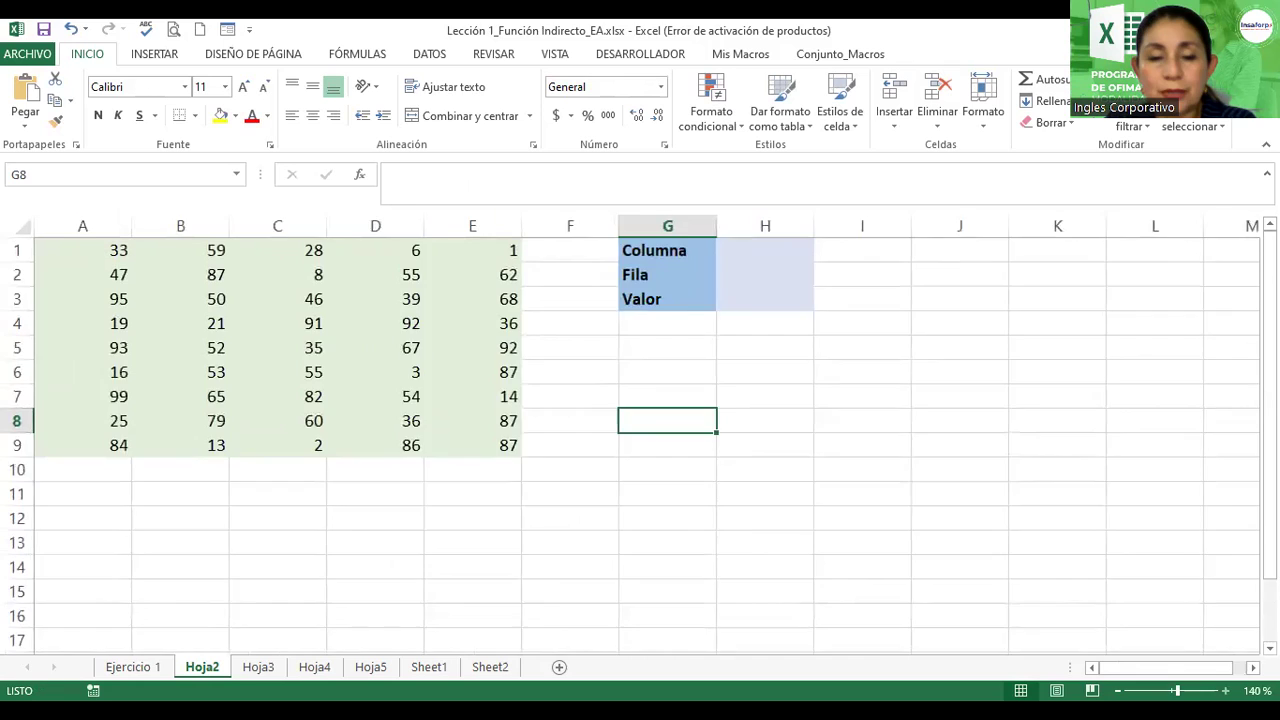
pyautogui.doubleClick(202, 667)
pyautogui.write('Ejercicio 2')
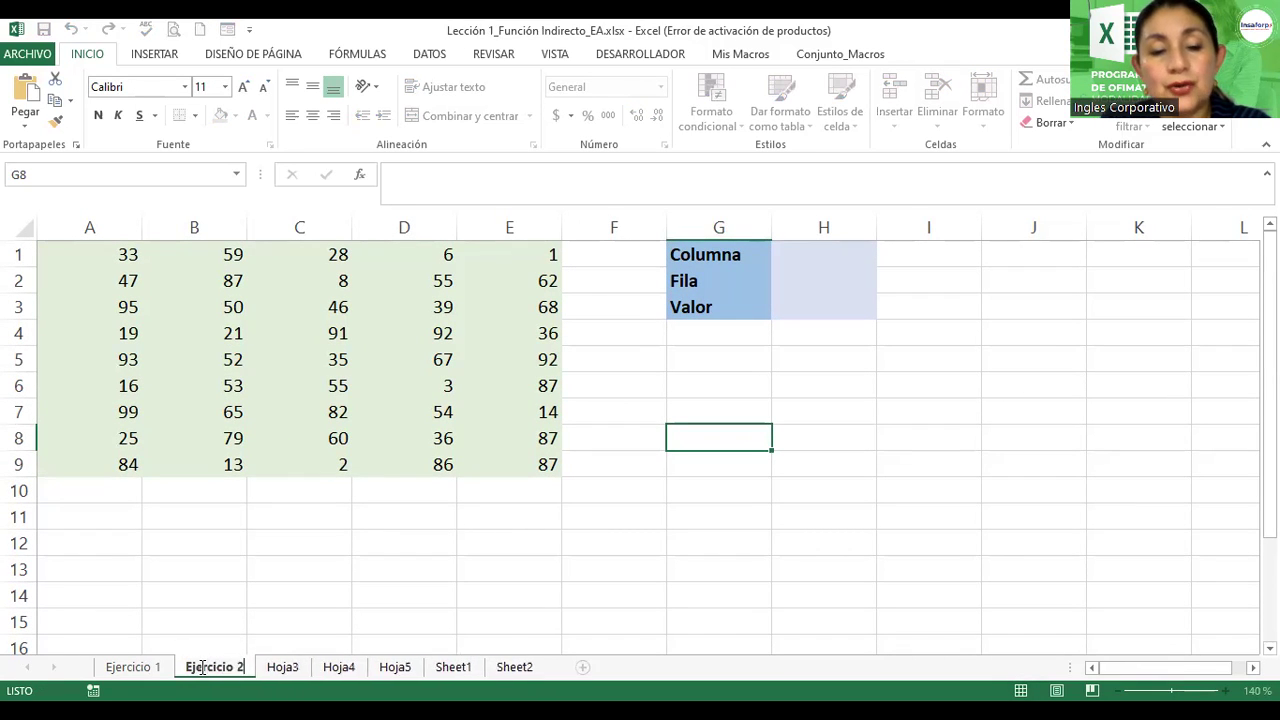
pyautogui.press('Return')
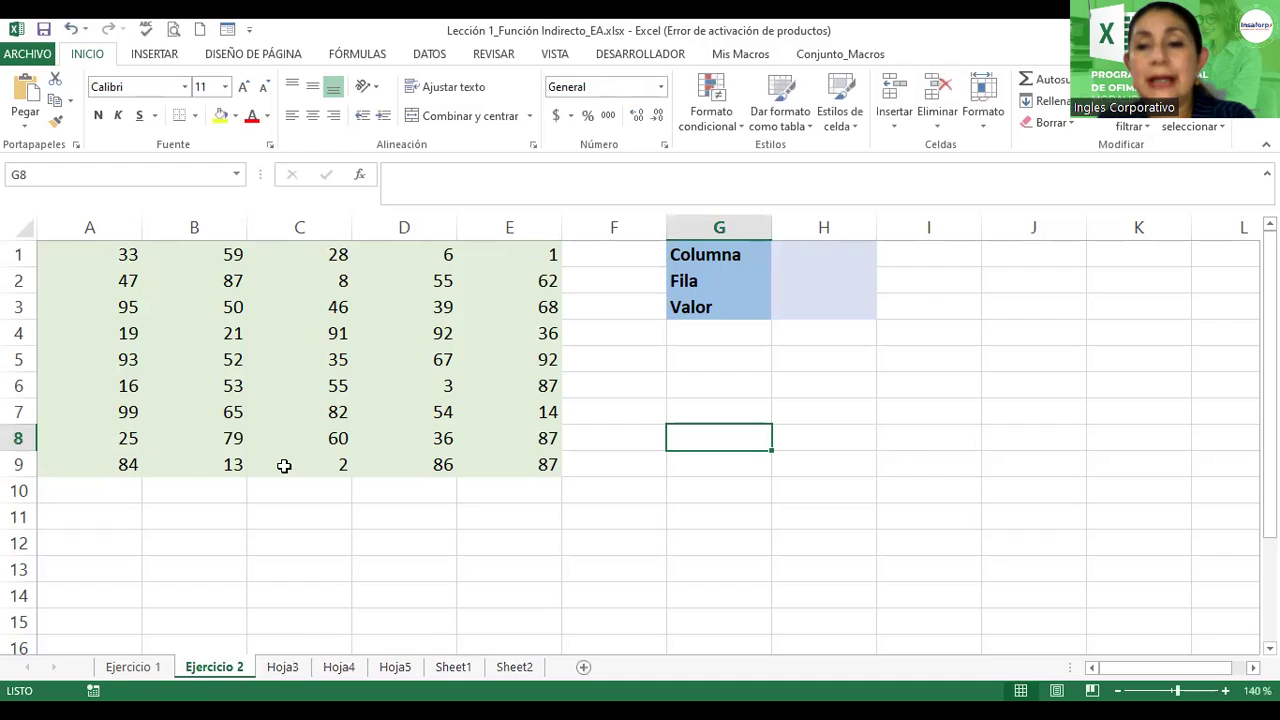
pyautogui.click(920, 306)
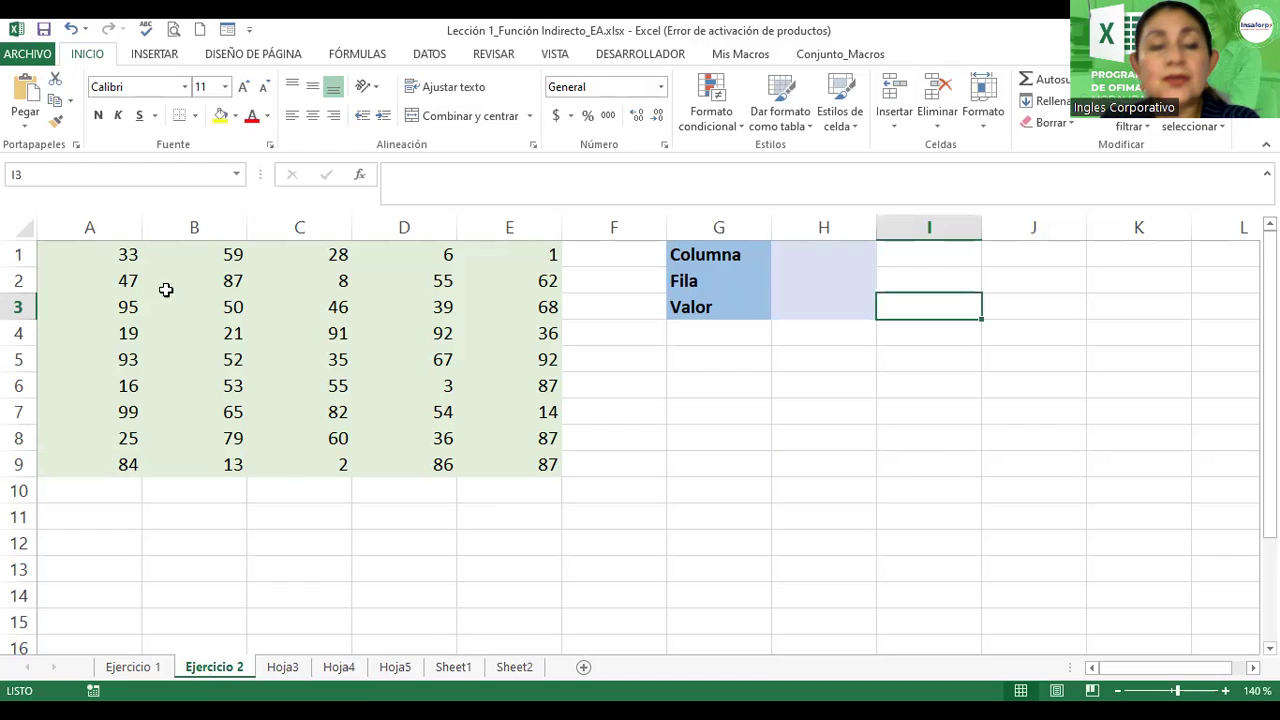
# - Examine the number table in columns A to E, its rows 1 to 9, and the empty Columna and Fila input cells
pyautogui.click(89, 262)
pyautogui.click(461, 283)
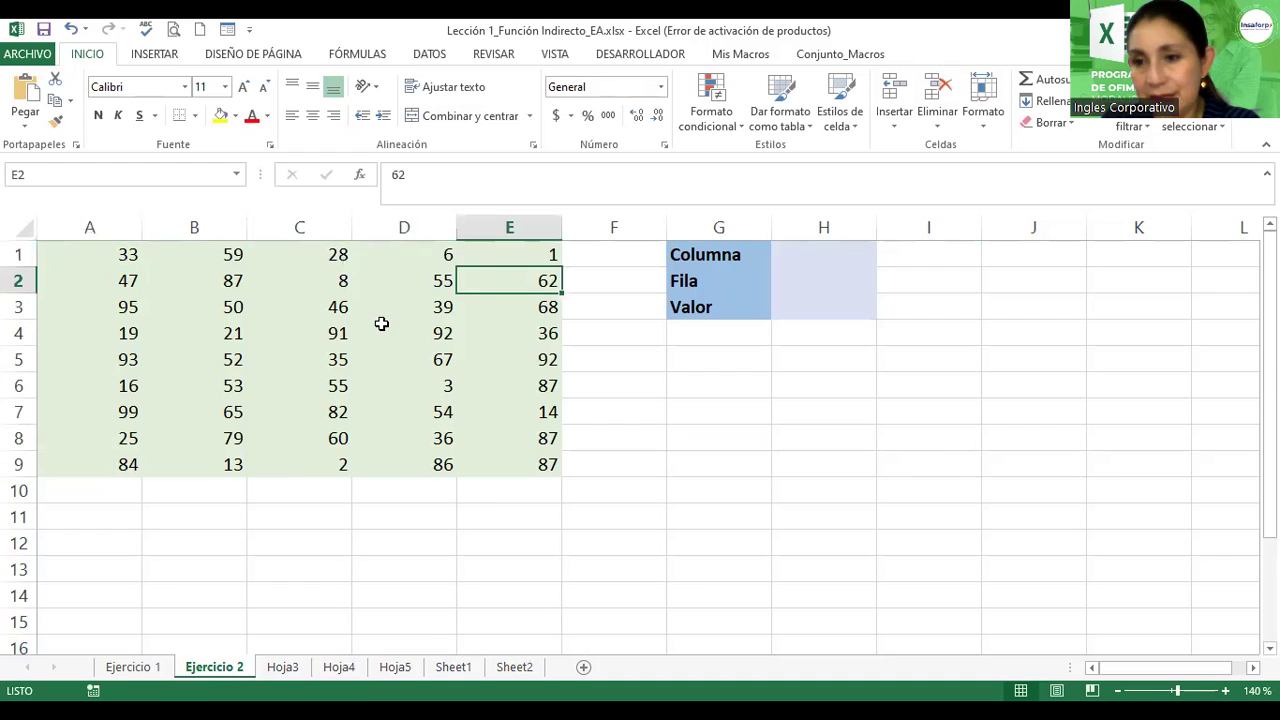
pyautogui.click(418, 325)
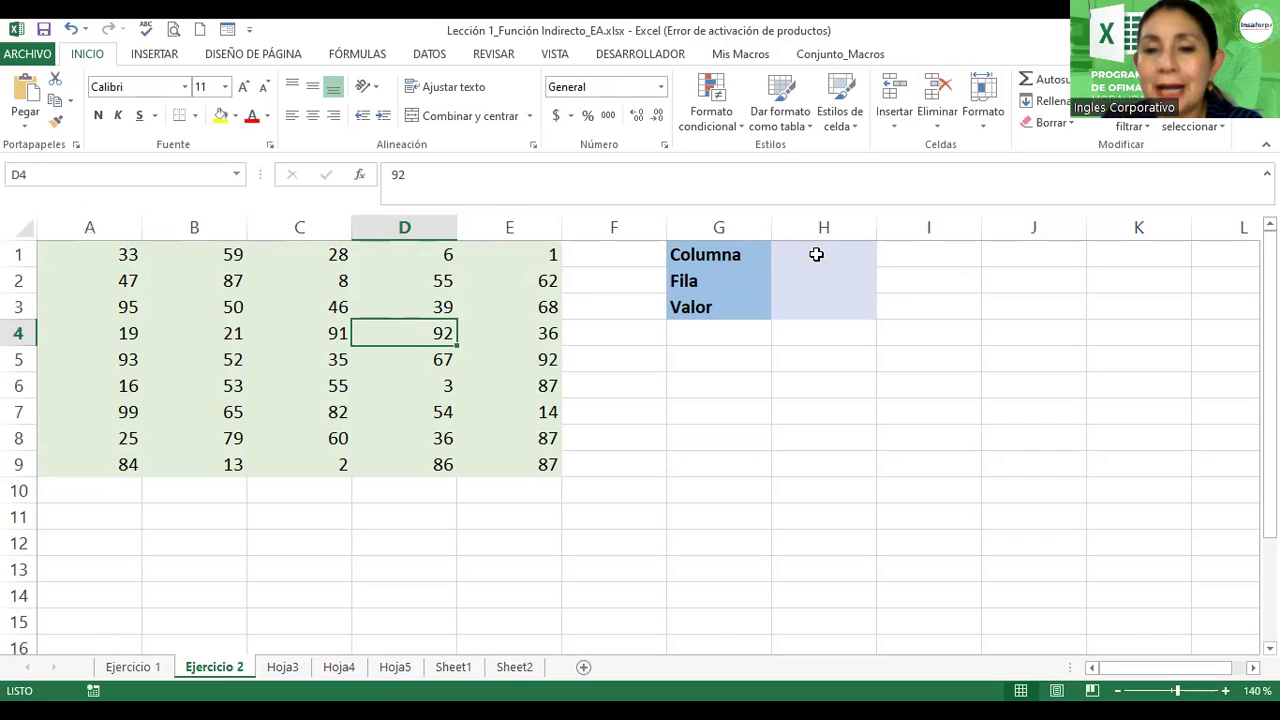
pyautogui.click(816, 255)
pyautogui.click(807, 281)
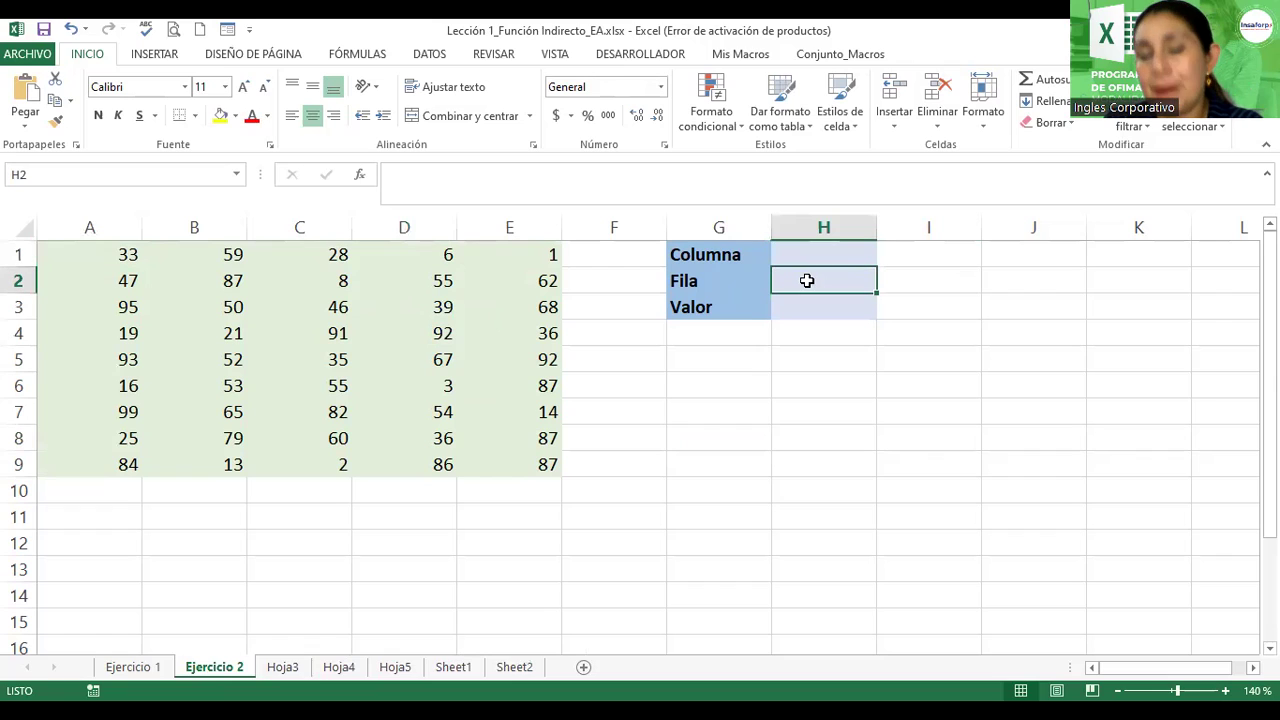
pyautogui.click(820, 253)
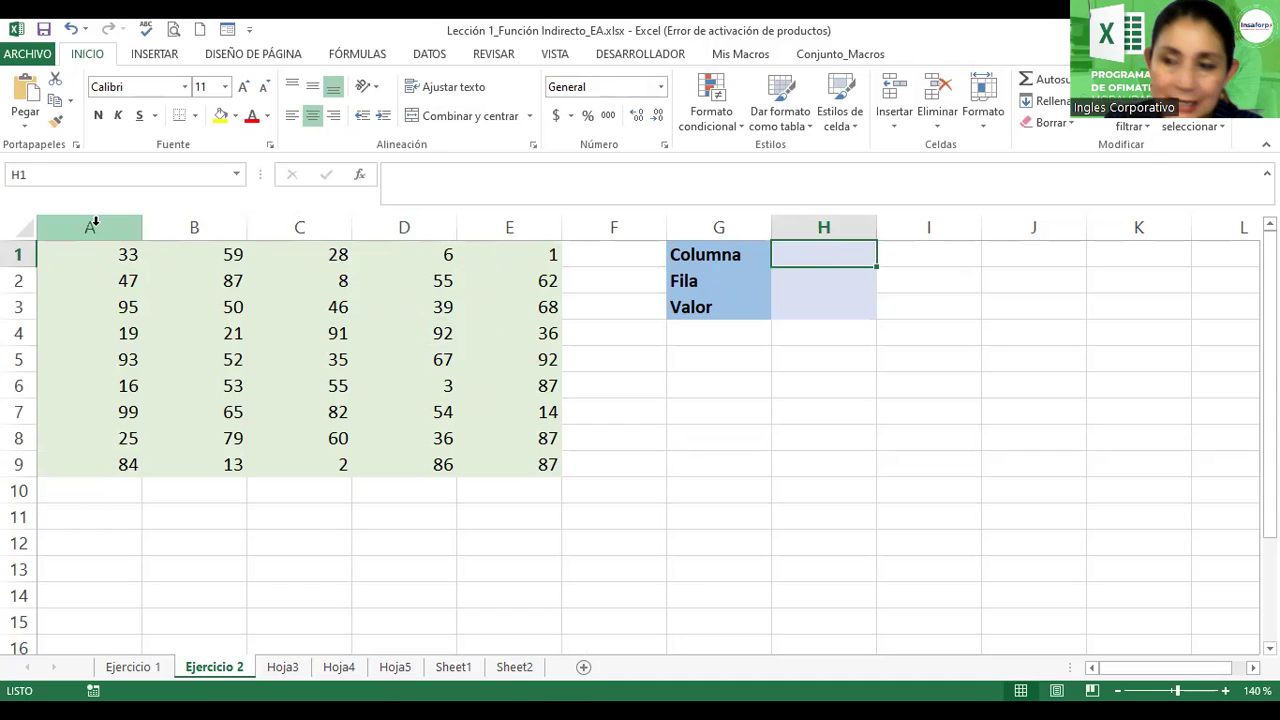
pyautogui.moveTo(95, 222); pyautogui.dragTo(477, 229)
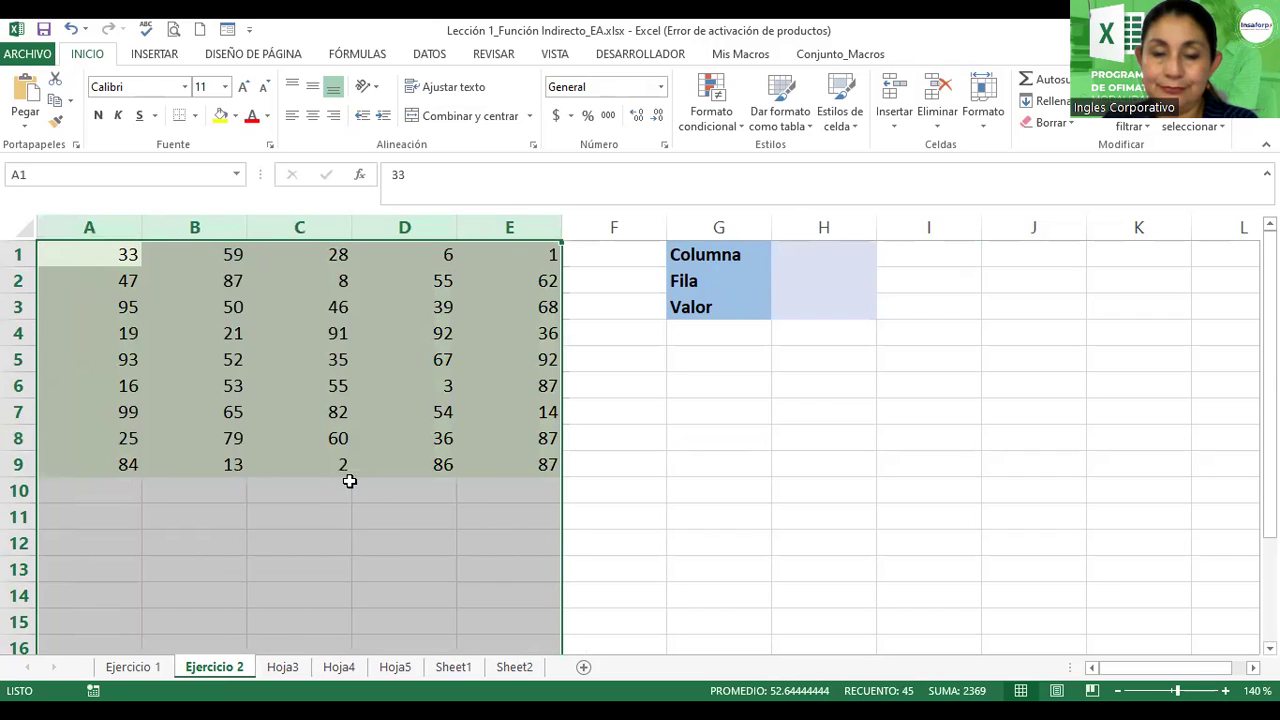
pyautogui.click(340, 386)
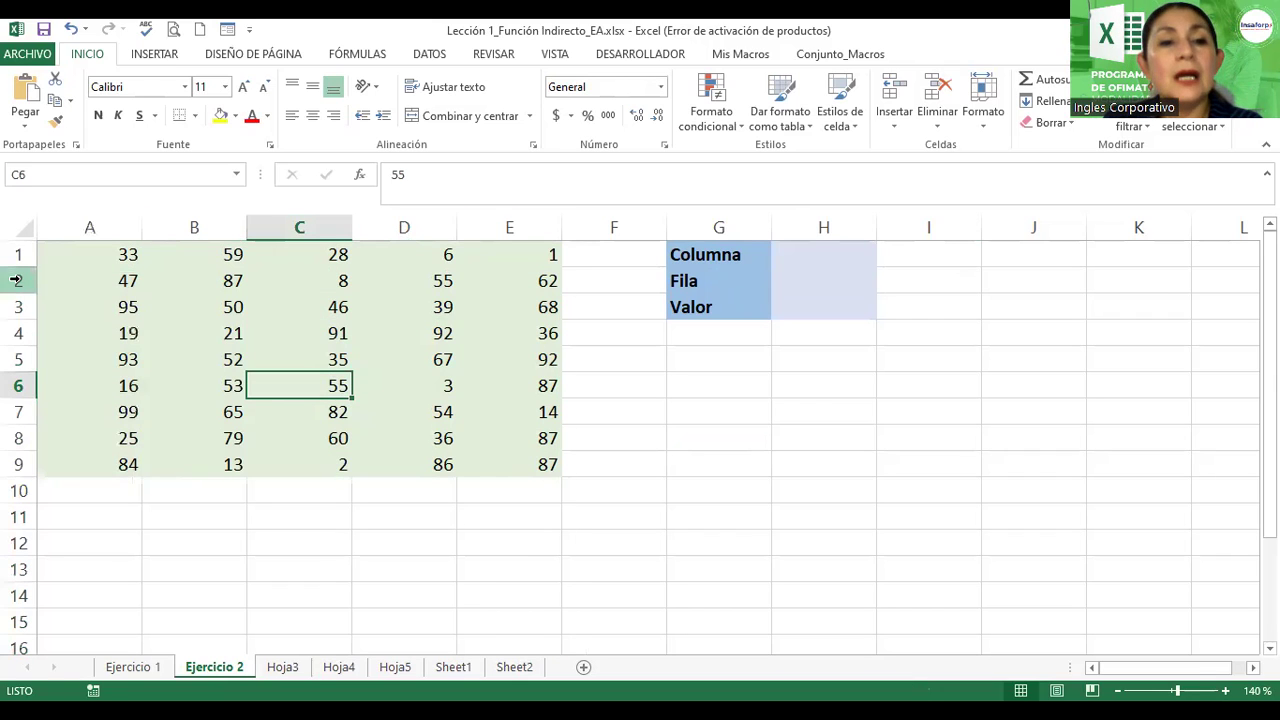
pyautogui.moveTo(16, 281); pyautogui.dragTo(19, 465)
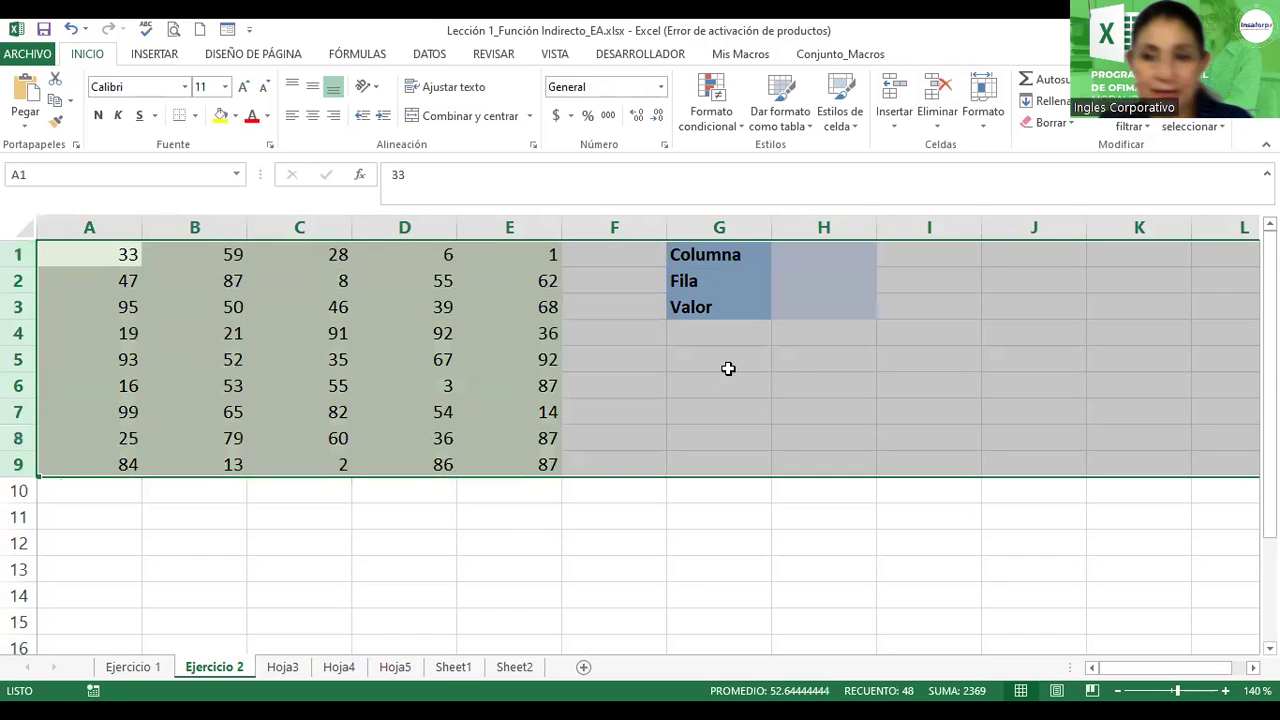
pyautogui.click(796, 364)
pyautogui.click(816, 253)
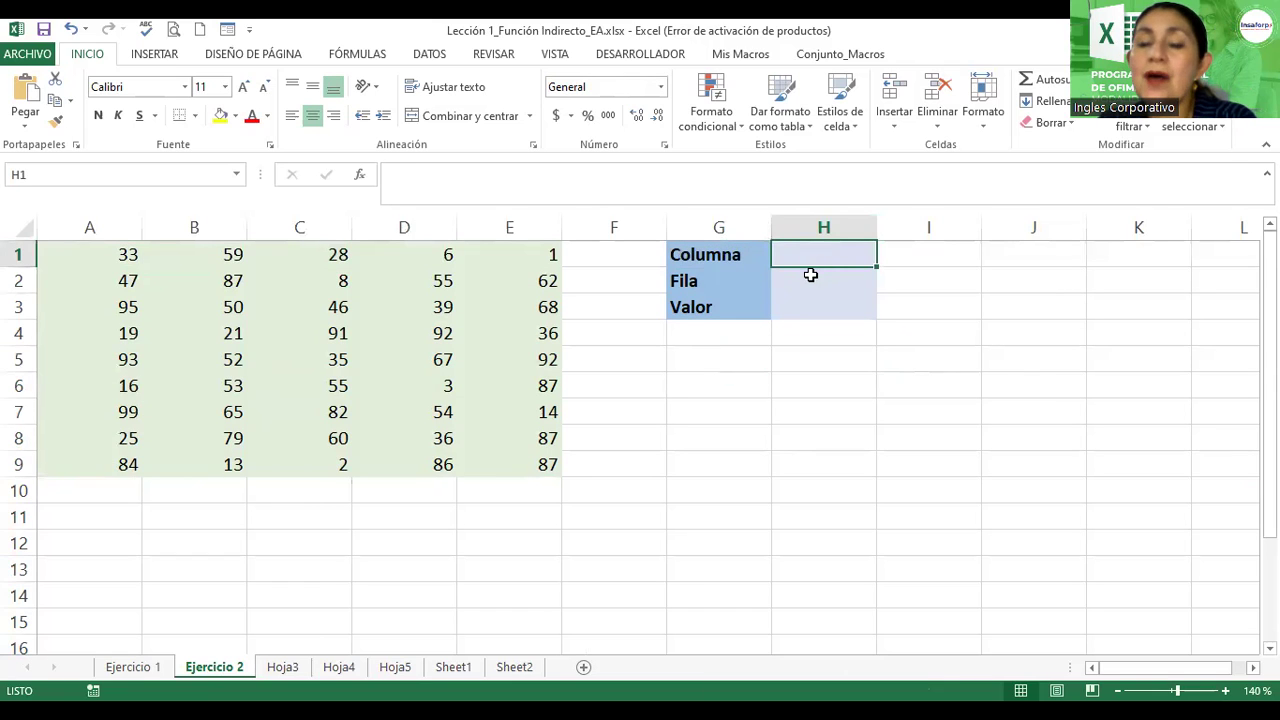
pyautogui.moveTo(806, 274); pyautogui.dragTo(814, 254)
pyautogui.click(814, 254)
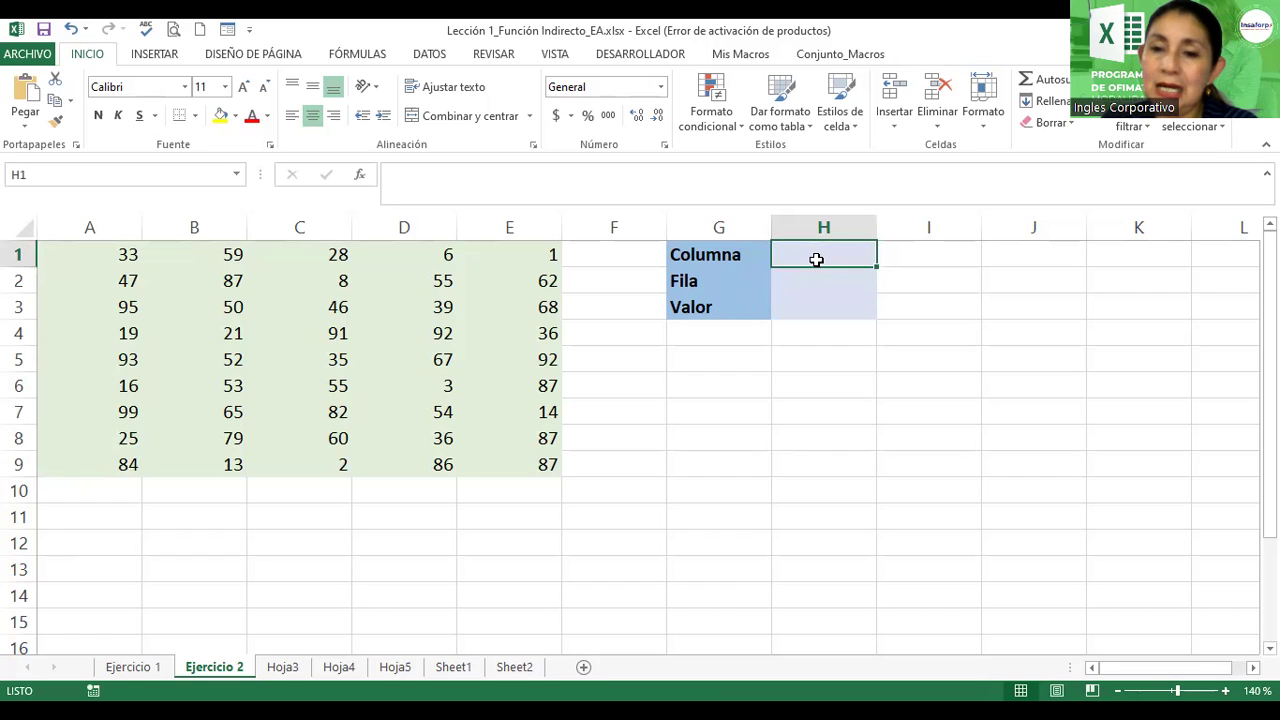
pyautogui.click(805, 281)
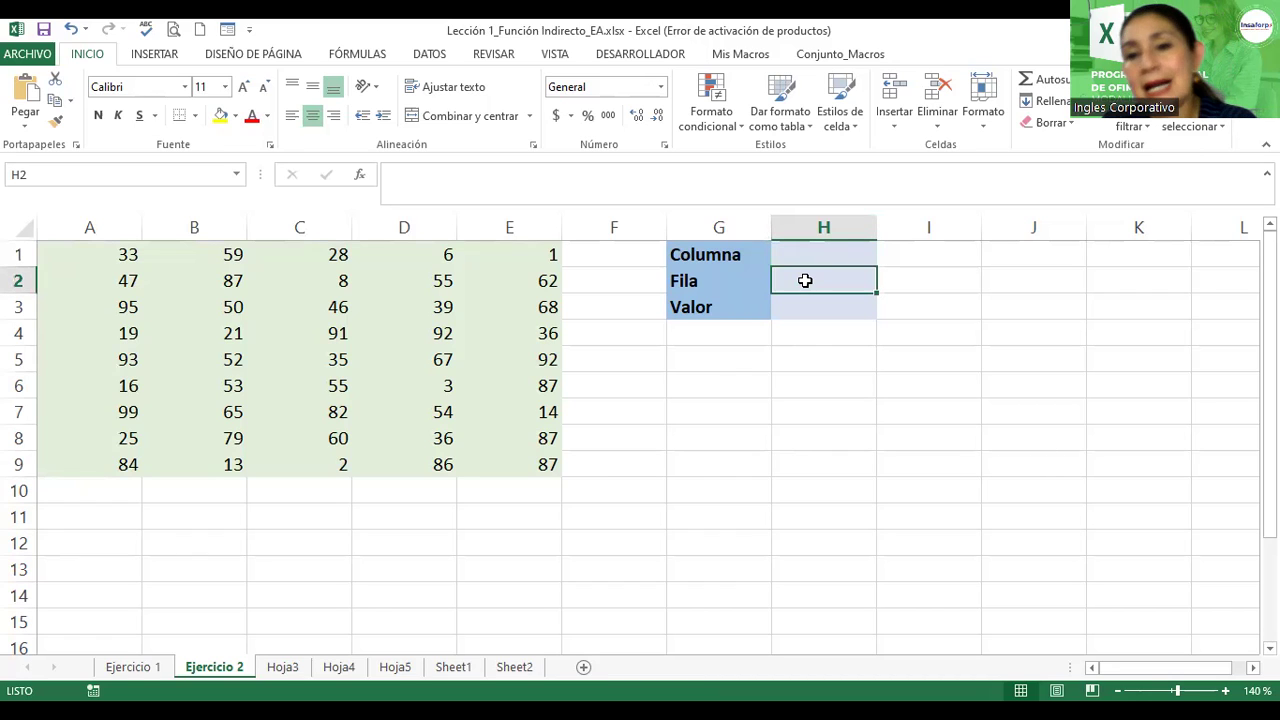
# - Enter c as the Columna value in H1 and 5 as the Fila value in H2
pyautogui.click(817, 253)
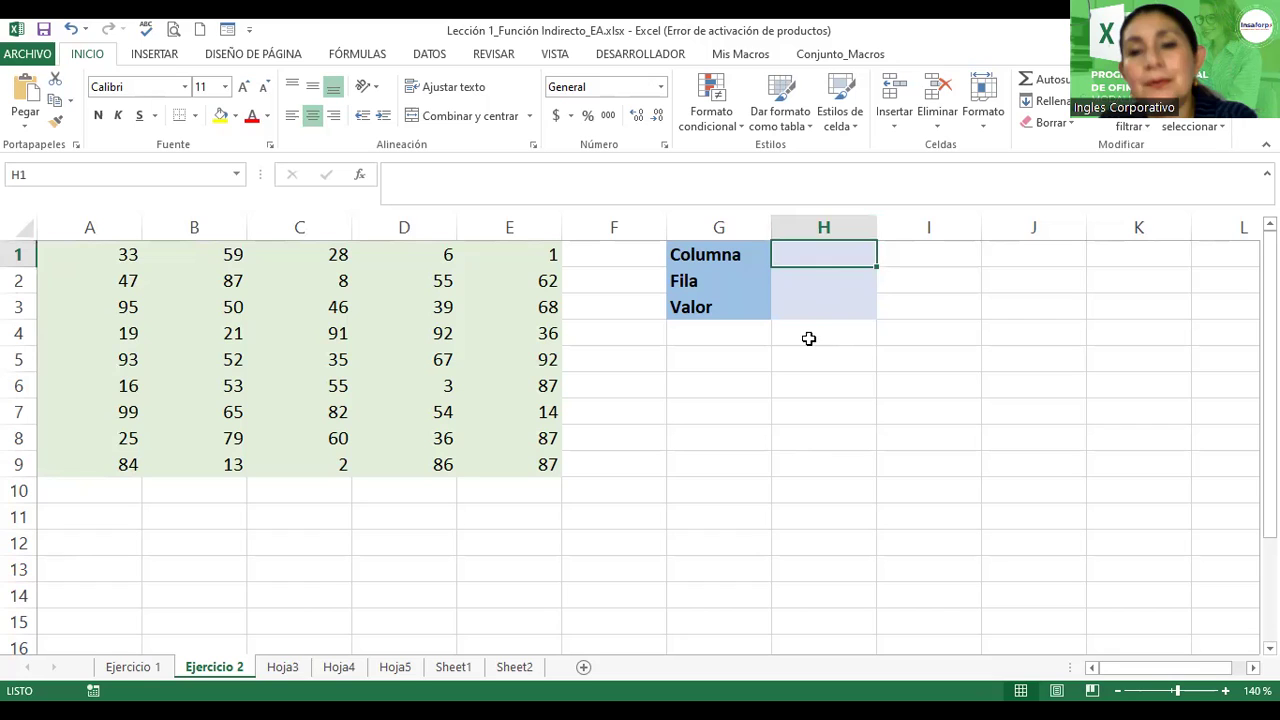
pyautogui.write('c')
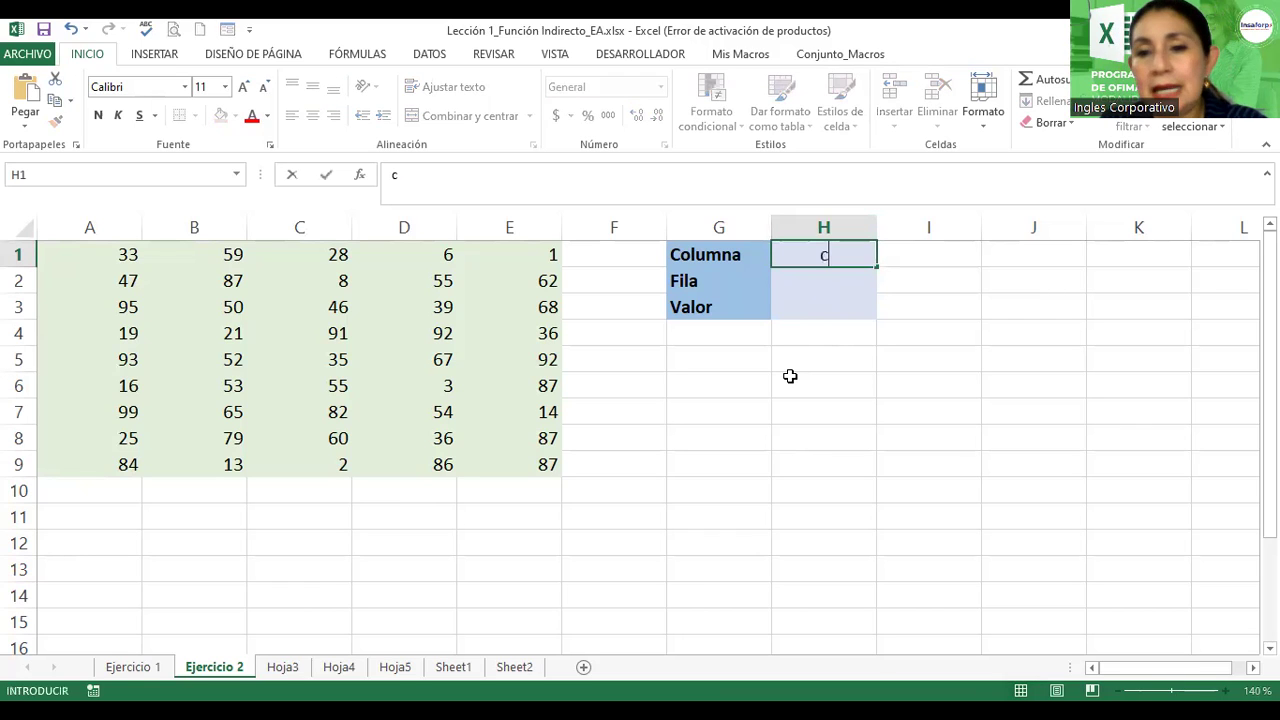
pyautogui.press('Return')
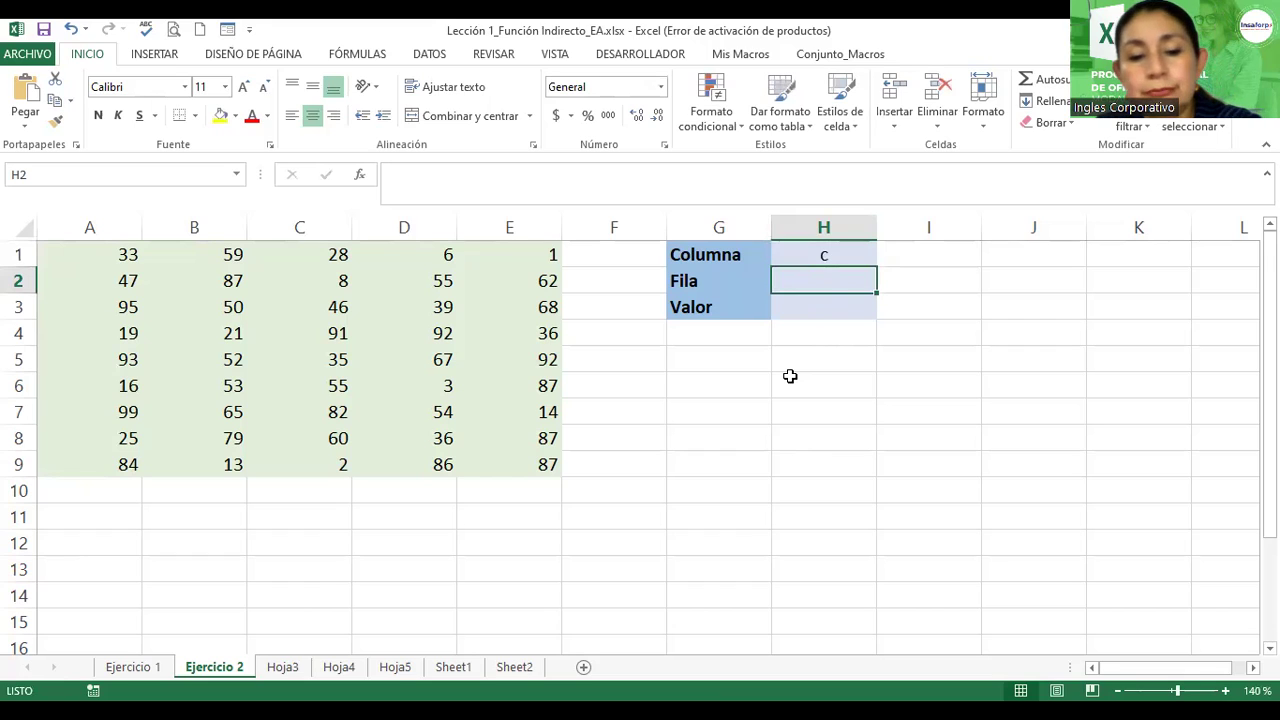
pyautogui.write('5')
pyautogui.press('Return')
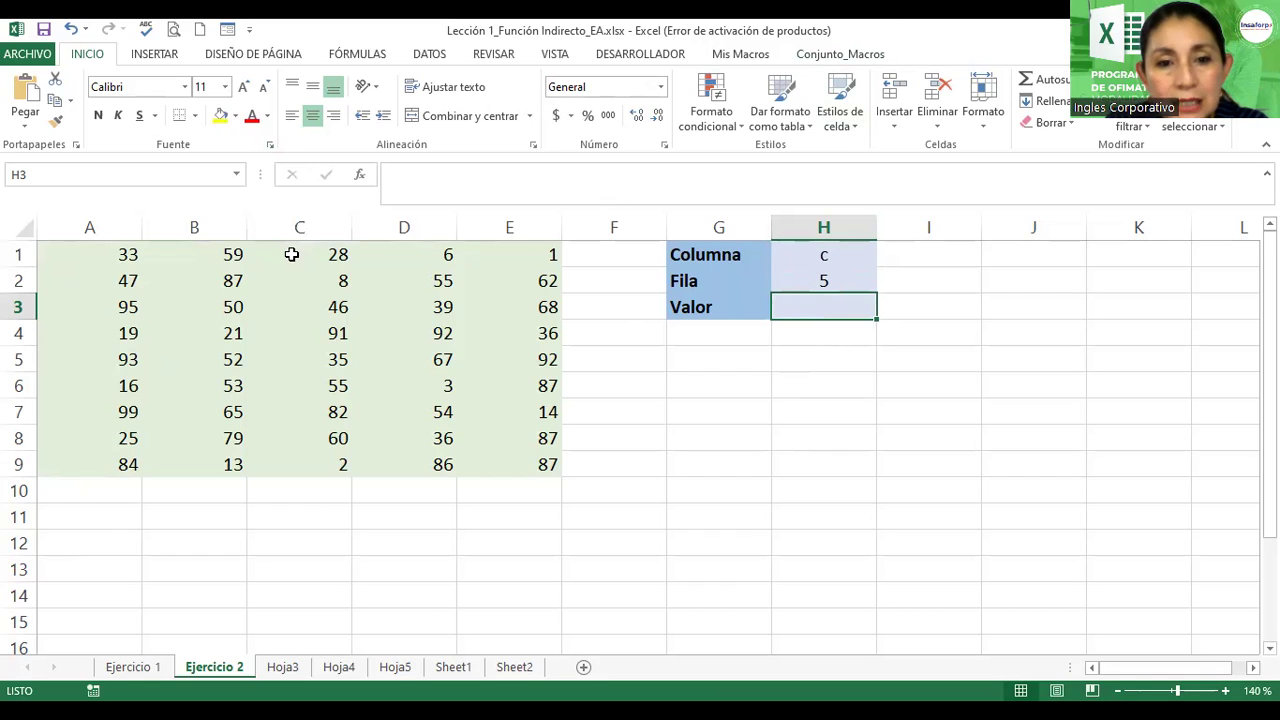
# - Trace down column C to row 5 and fill cell C5 with yellow
pyautogui.click(297, 253)
pyautogui.click(287, 280)
pyautogui.click(287, 307)
pyautogui.click(288, 336)
pyautogui.click(296, 360)
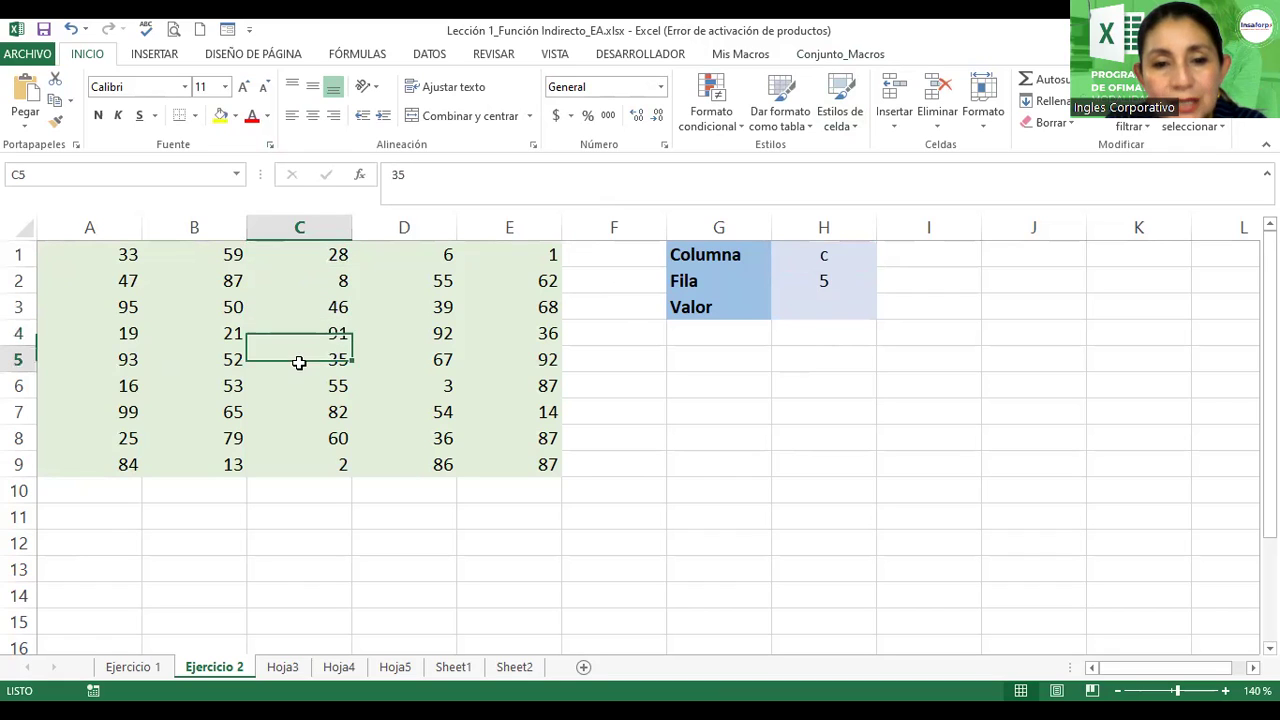
pyautogui.click(221, 115)
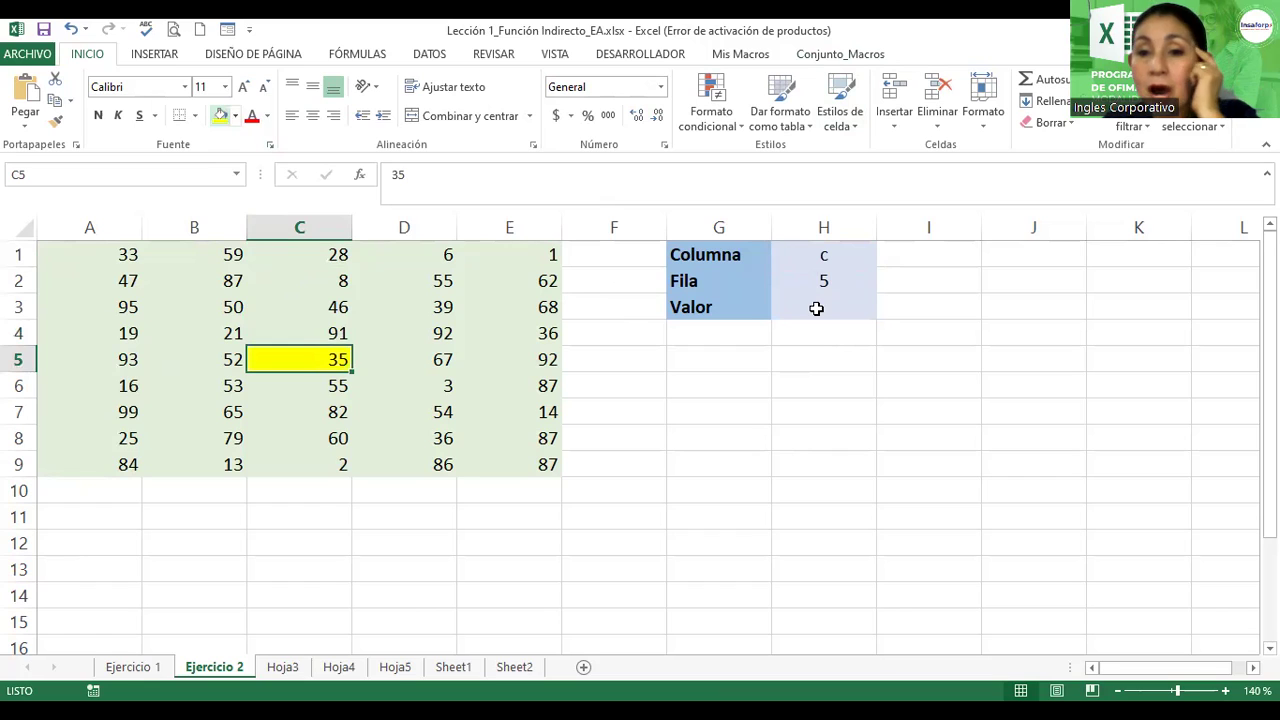
# - Enter the formula =INDIRECTO(H1&H2) in the Valor cell H3 to combine the column and row references
pyautogui.click(807, 311)
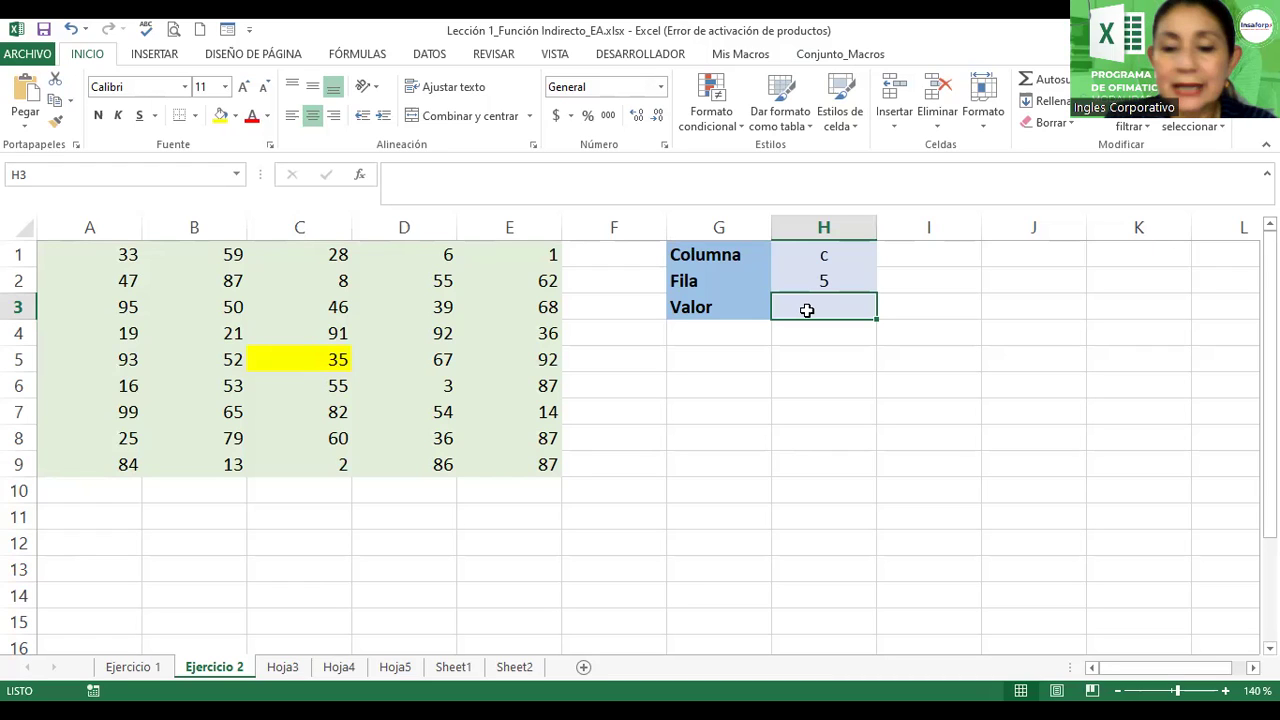
pyautogui.write('=')
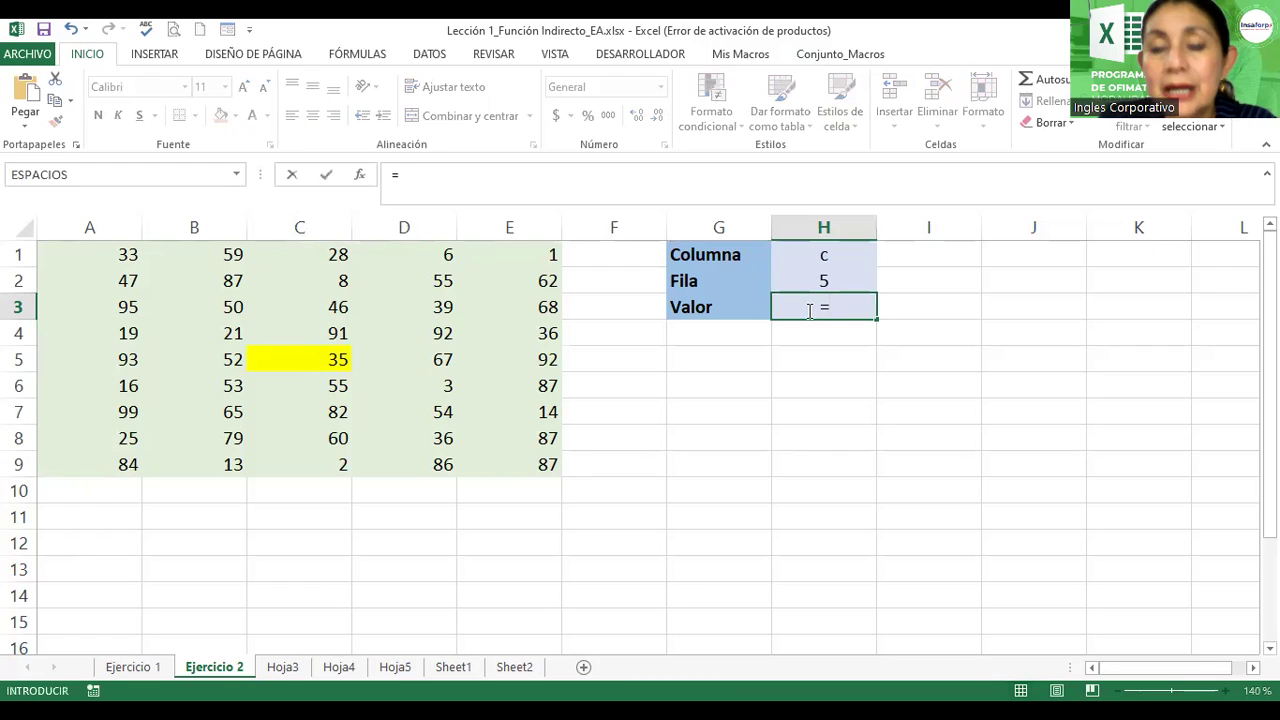
pyautogui.write('in')
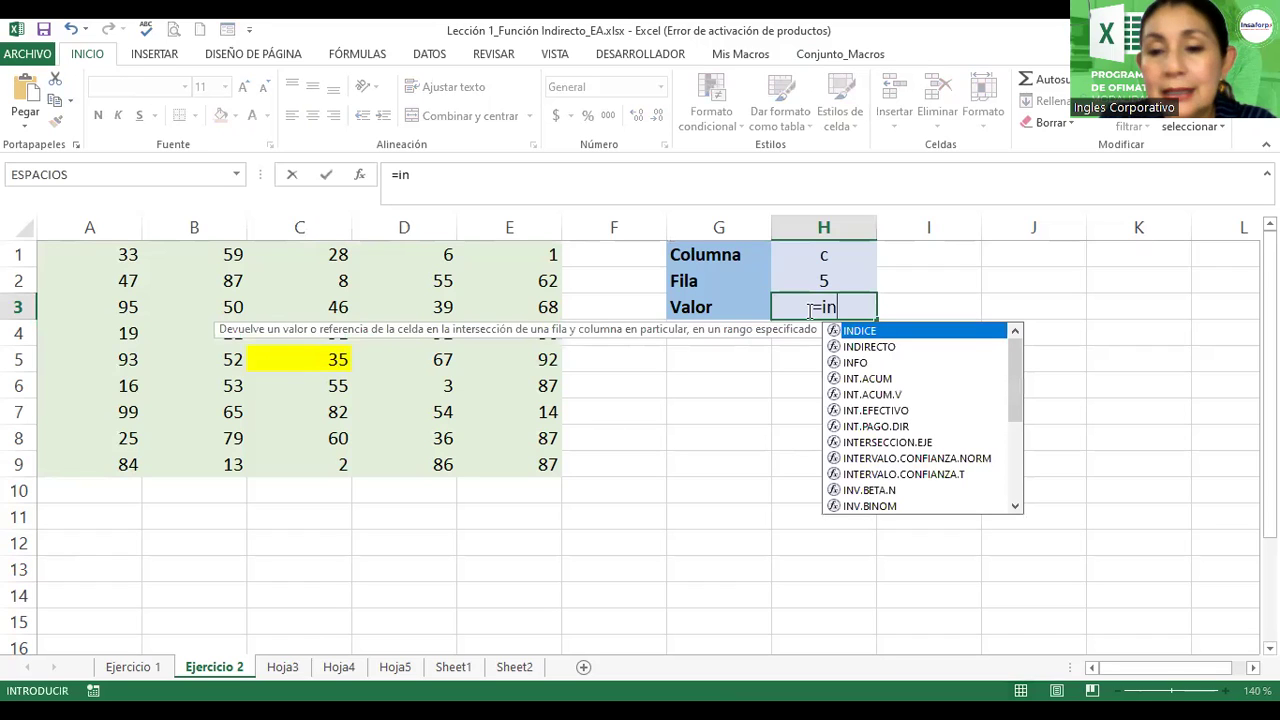
pyautogui.write('direc')
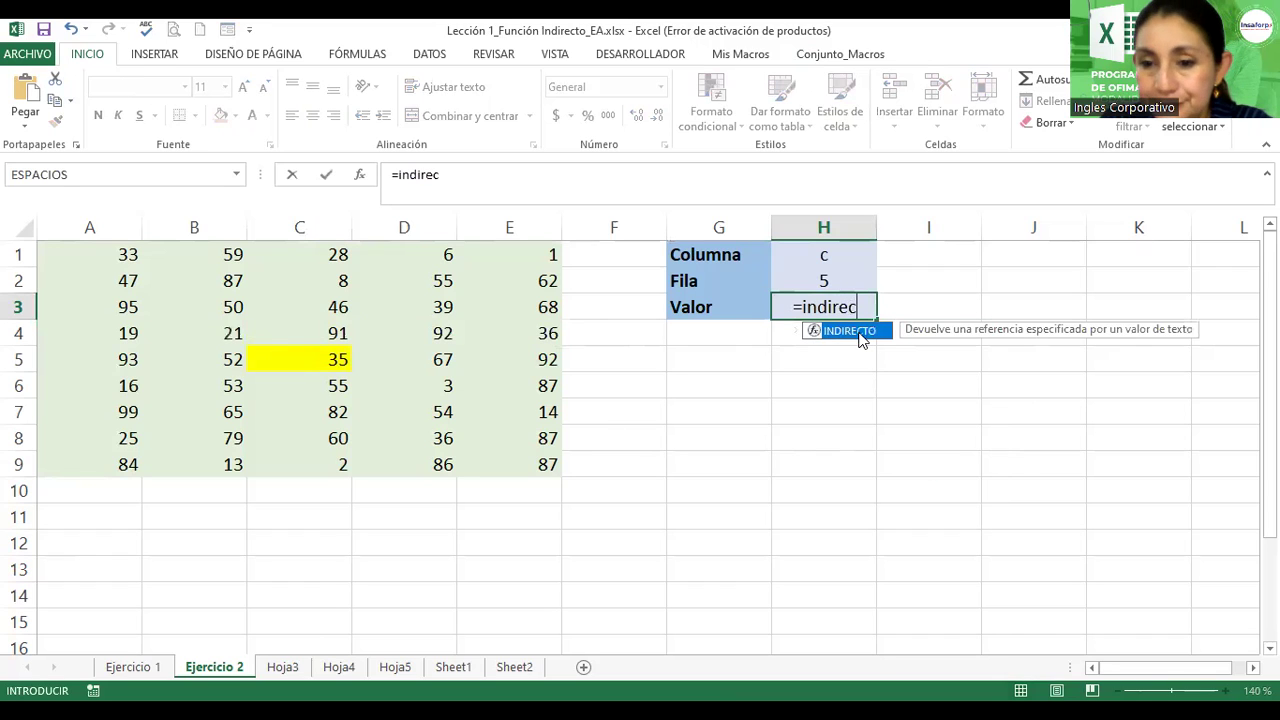
pyautogui.doubleClick(858, 335)
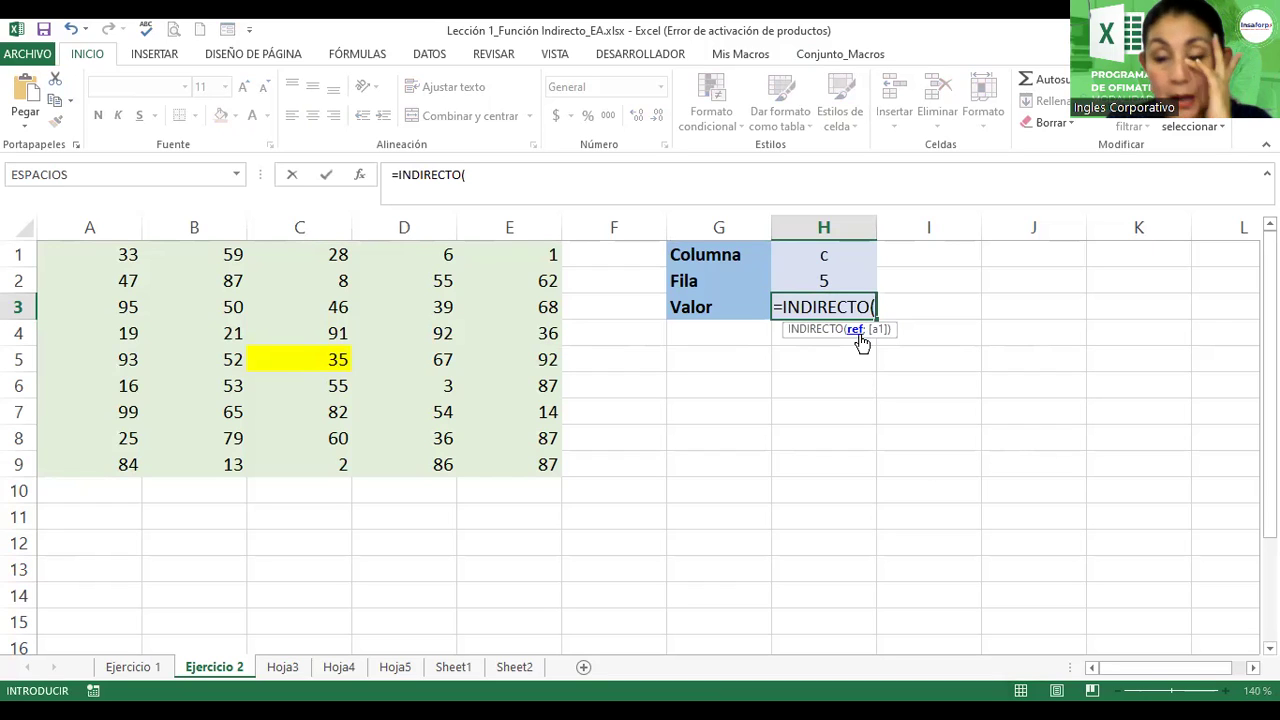
pyautogui.click(806, 256)
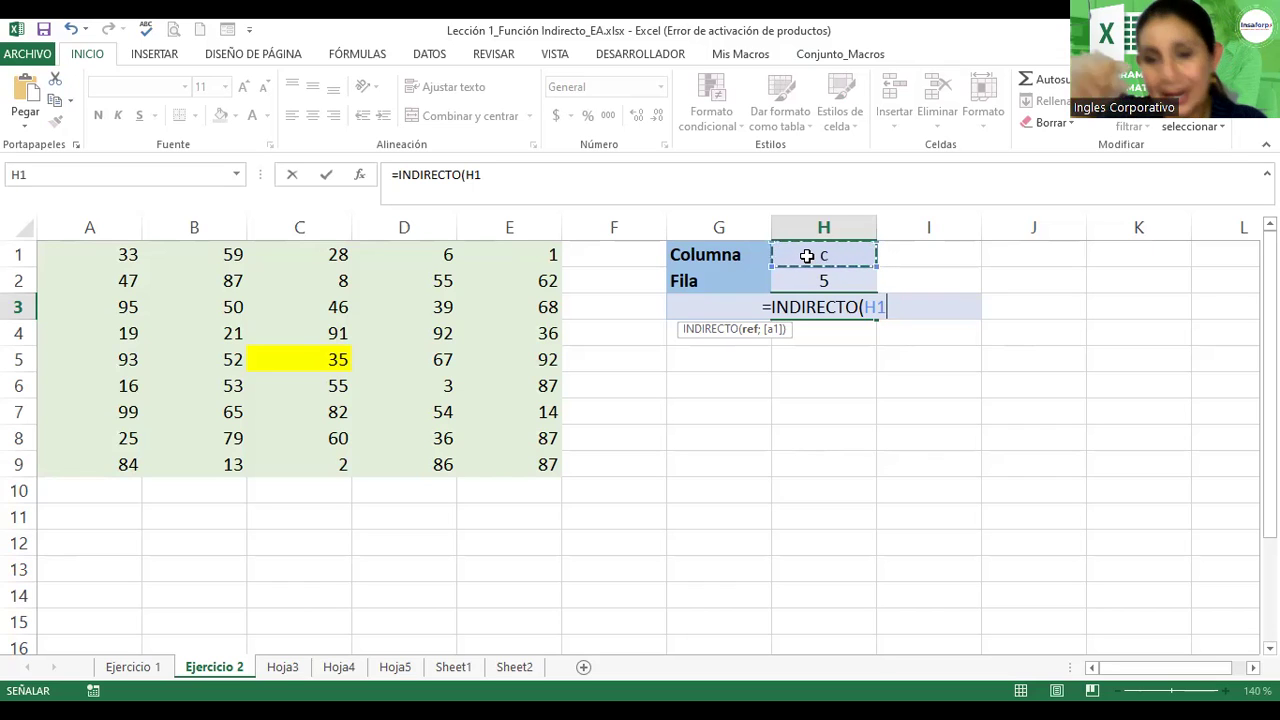
pyautogui.write('&')
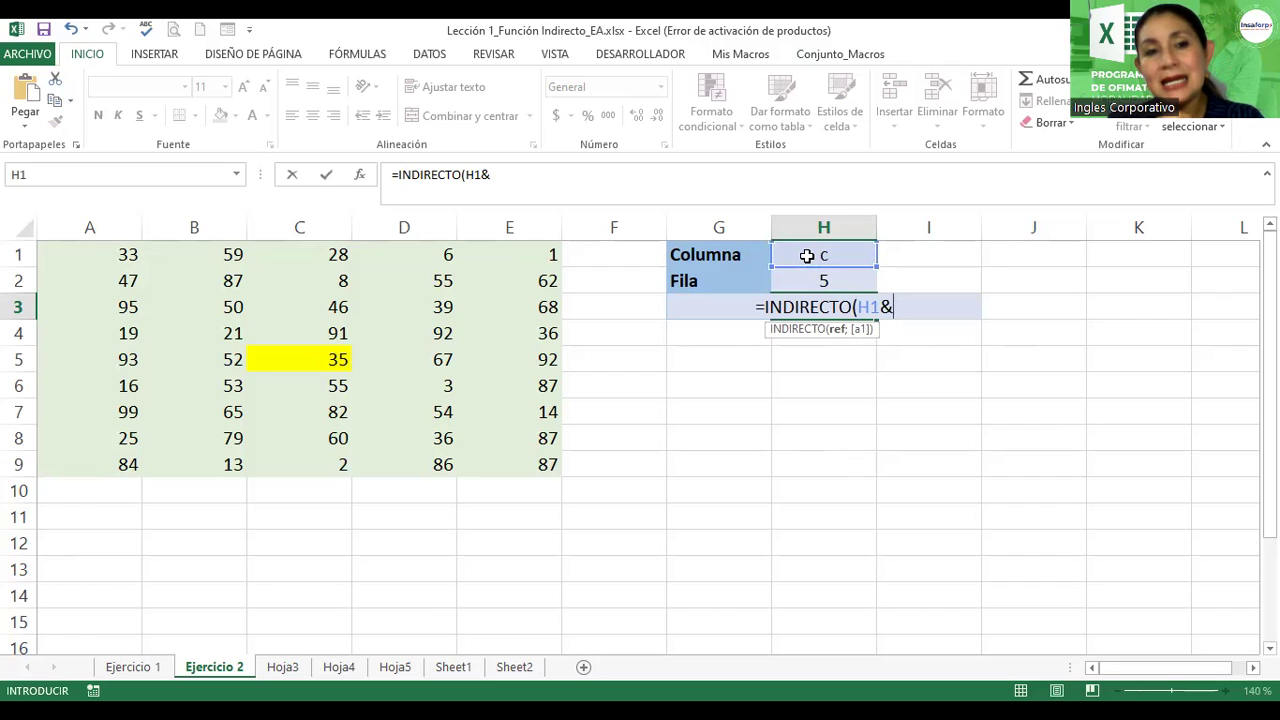
pyautogui.click(818, 280)
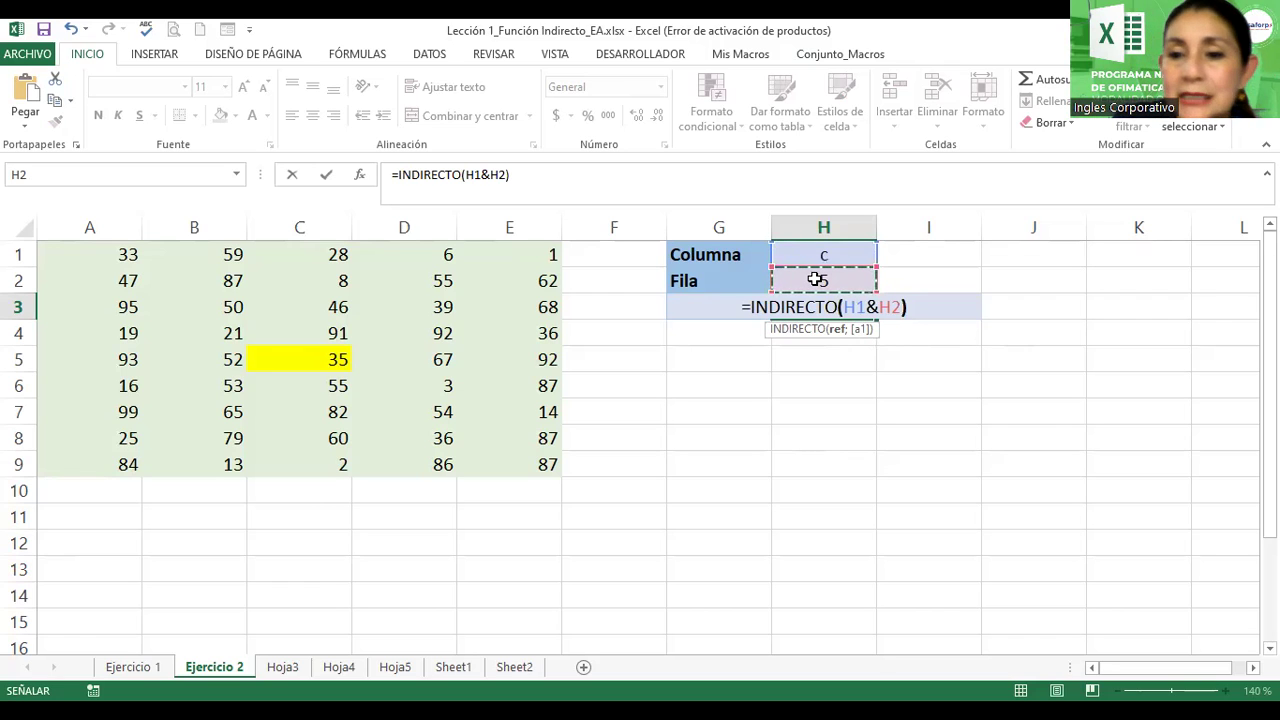
pyautogui.press('Return')
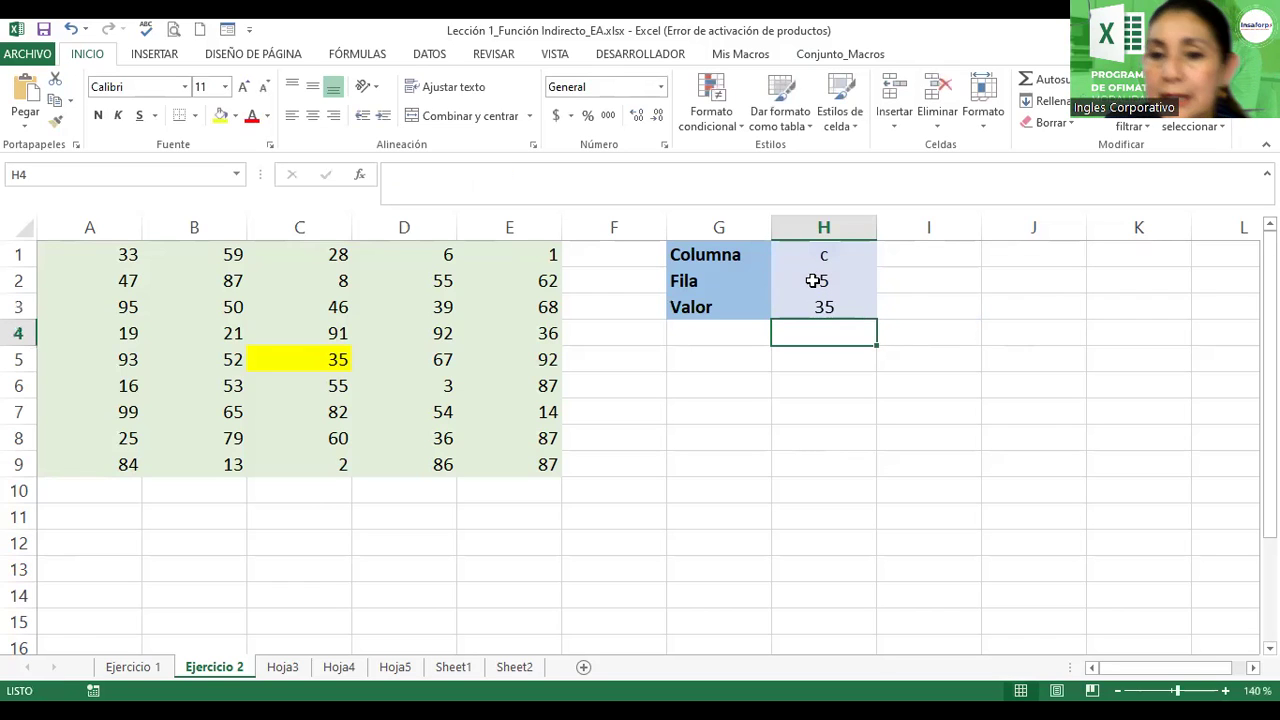
pyautogui.click(805, 308)
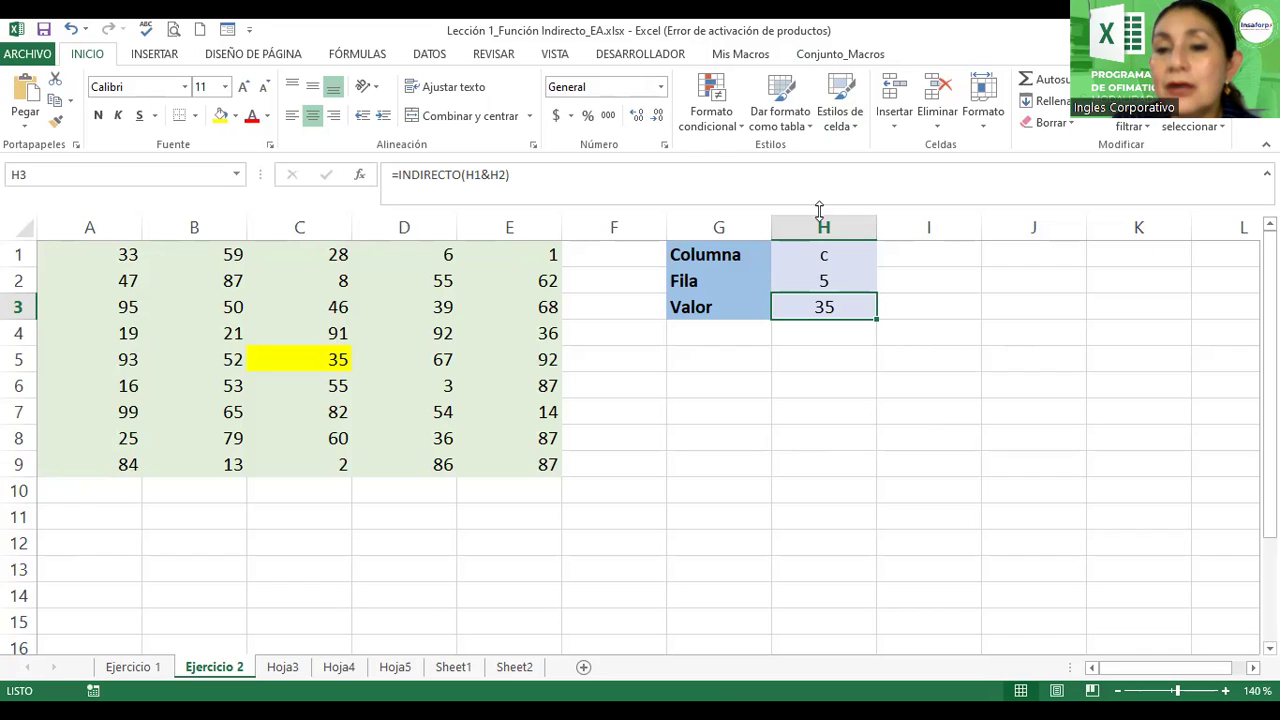
# - Change the lookup to Columna e and Fila 7, and fill the matching cell E7 with yellow
pyautogui.click(820, 253)
pyautogui.click(818, 283)
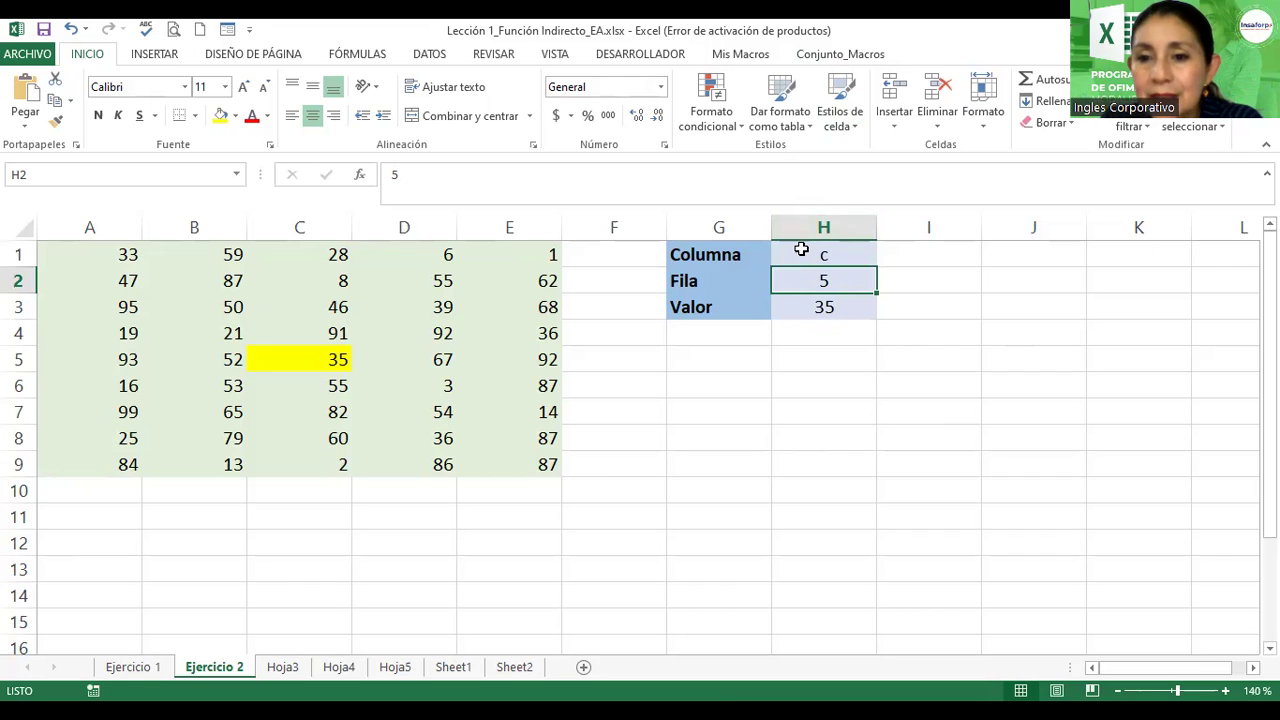
pyautogui.click(805, 251)
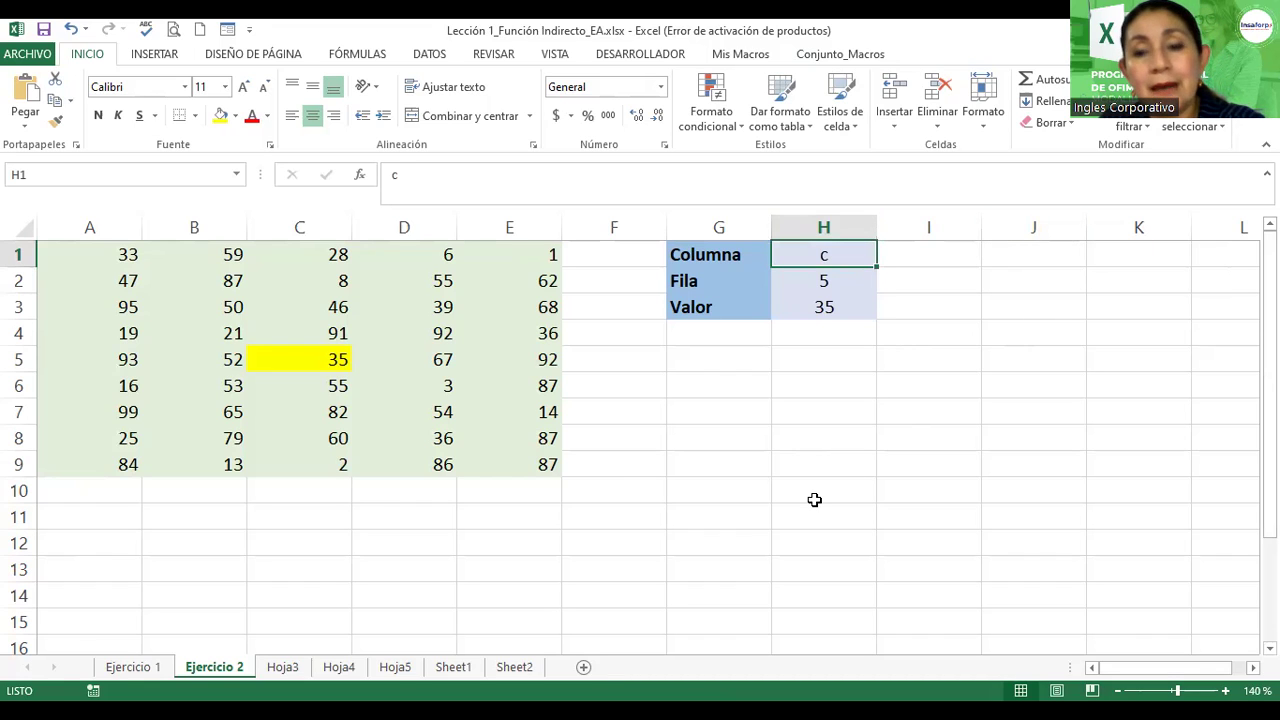
pyautogui.write('e')
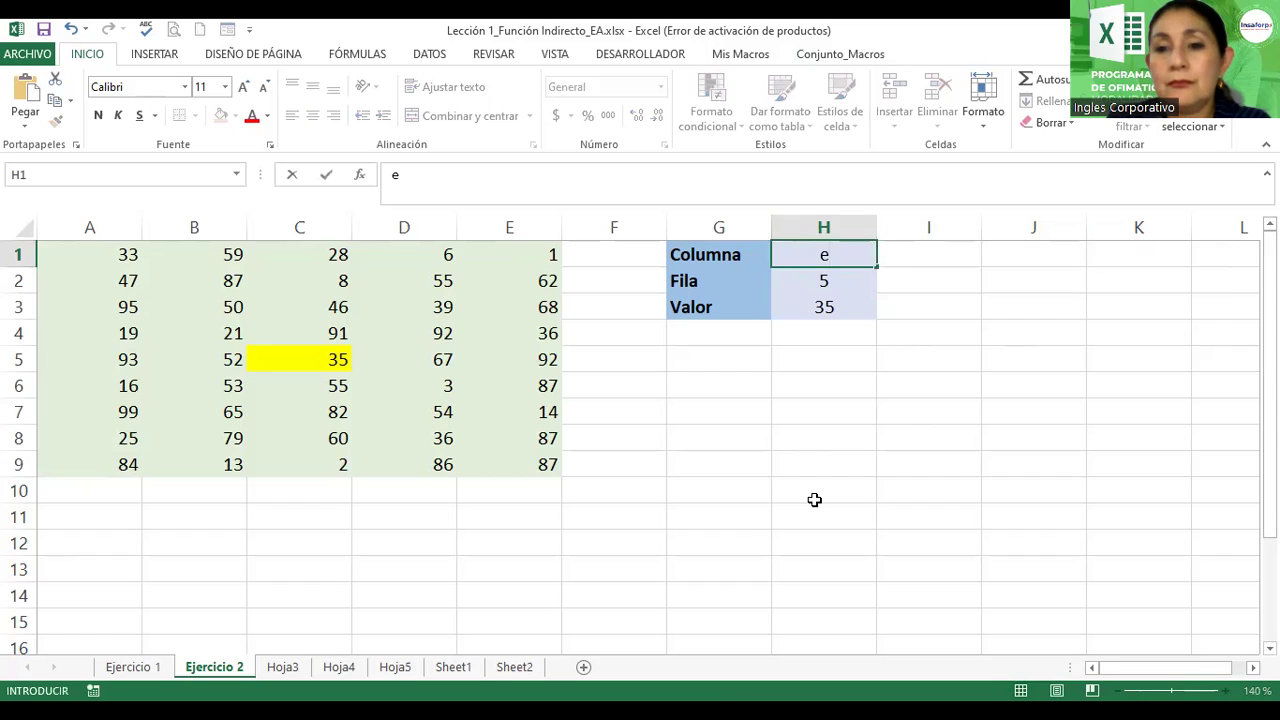
pyautogui.press('Return')
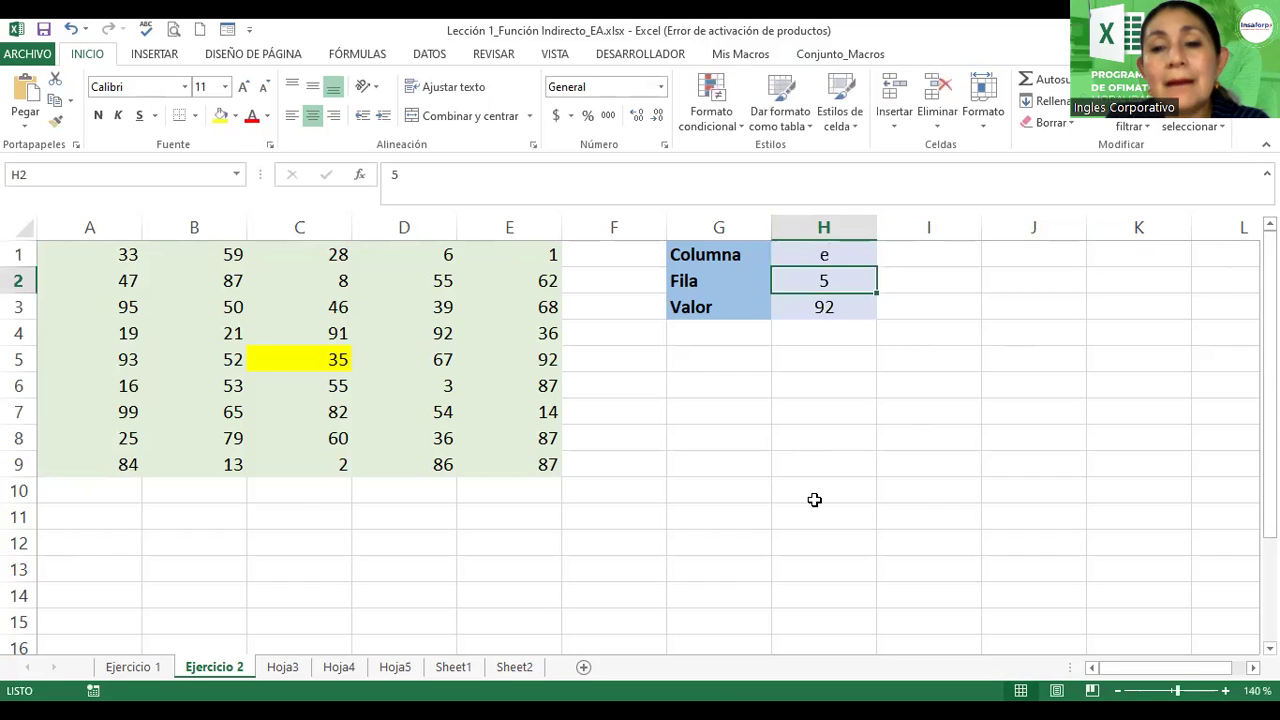
pyautogui.write('7')
pyautogui.press('Return')
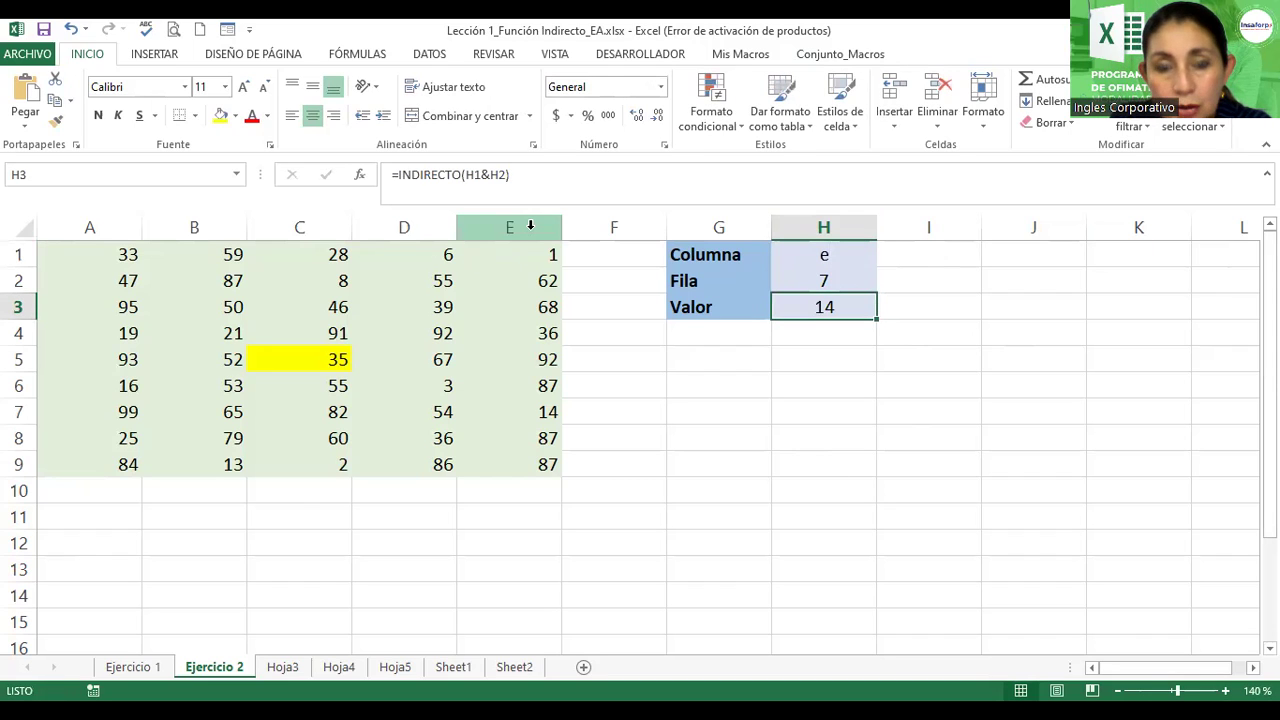
pyautogui.click(509, 422)
pyautogui.click(220, 118)
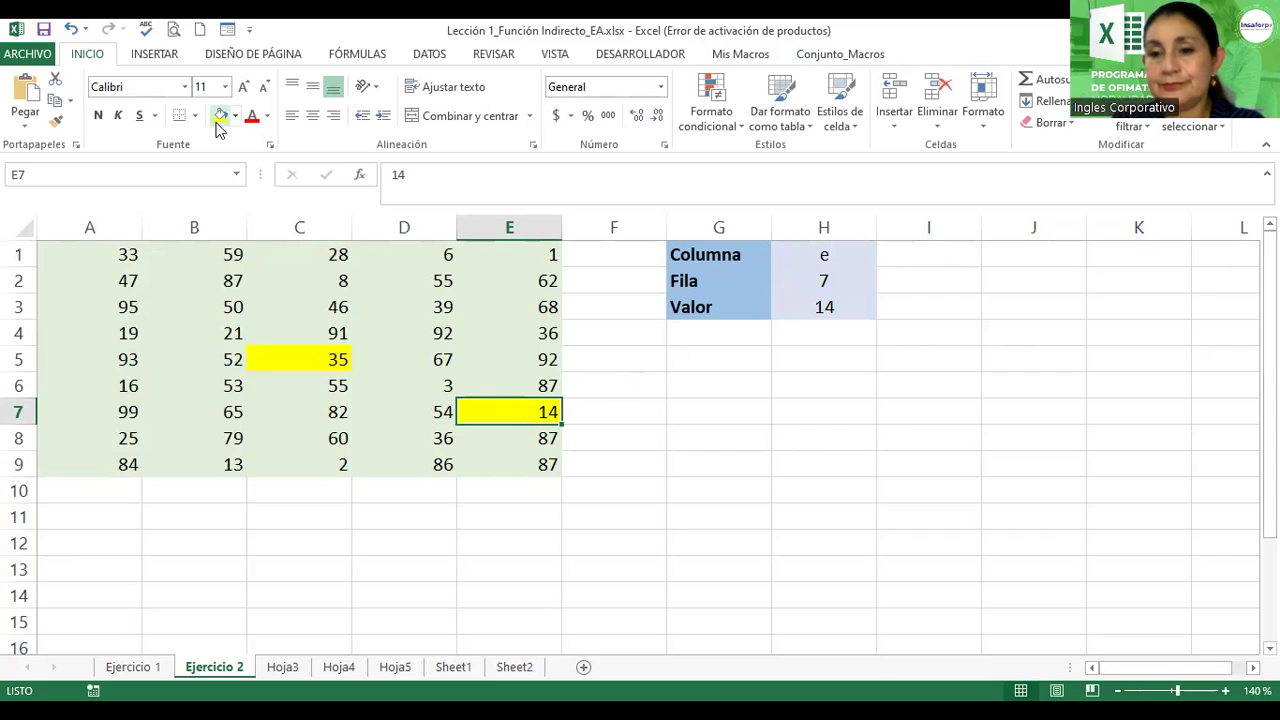
# - Copy the Columna, Fila and Valor block G1:H3 and paste it starting at cell G5
pyautogui.click(740, 256)
pyautogui.moveTo(740, 256); pyautogui.dragTo(823, 306)
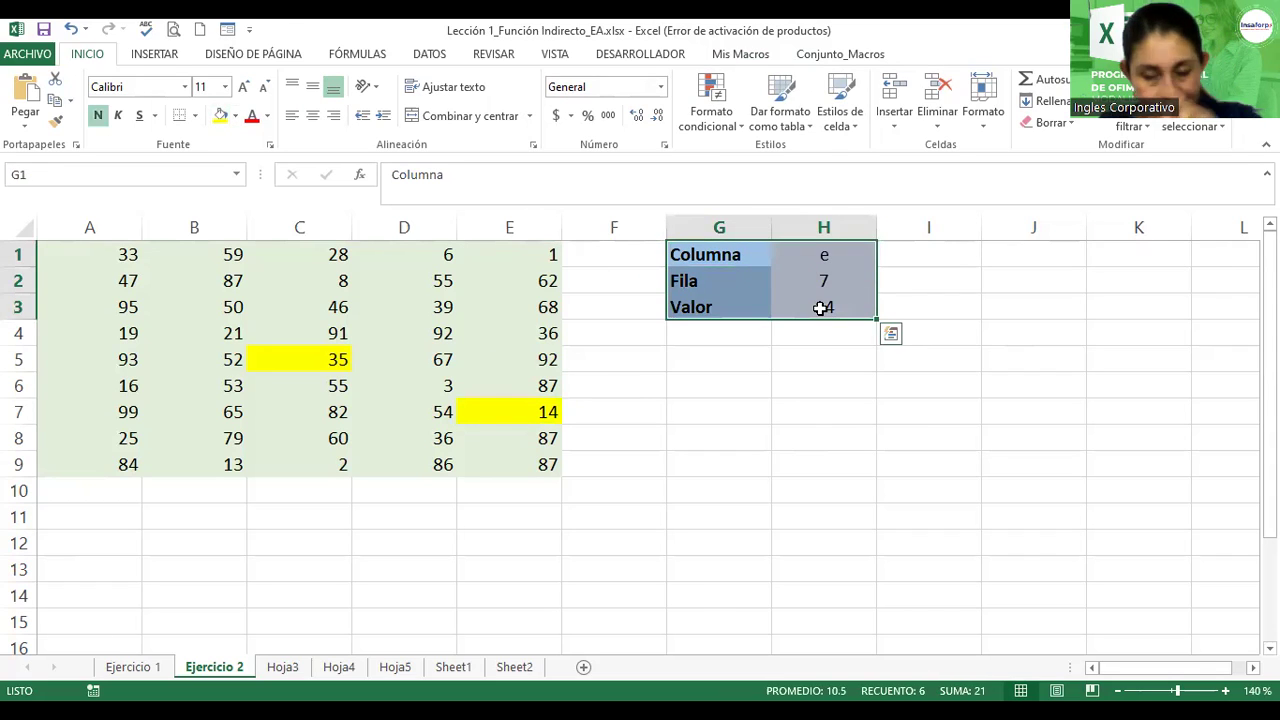
pyautogui.hotkey('ctrl', 'c')
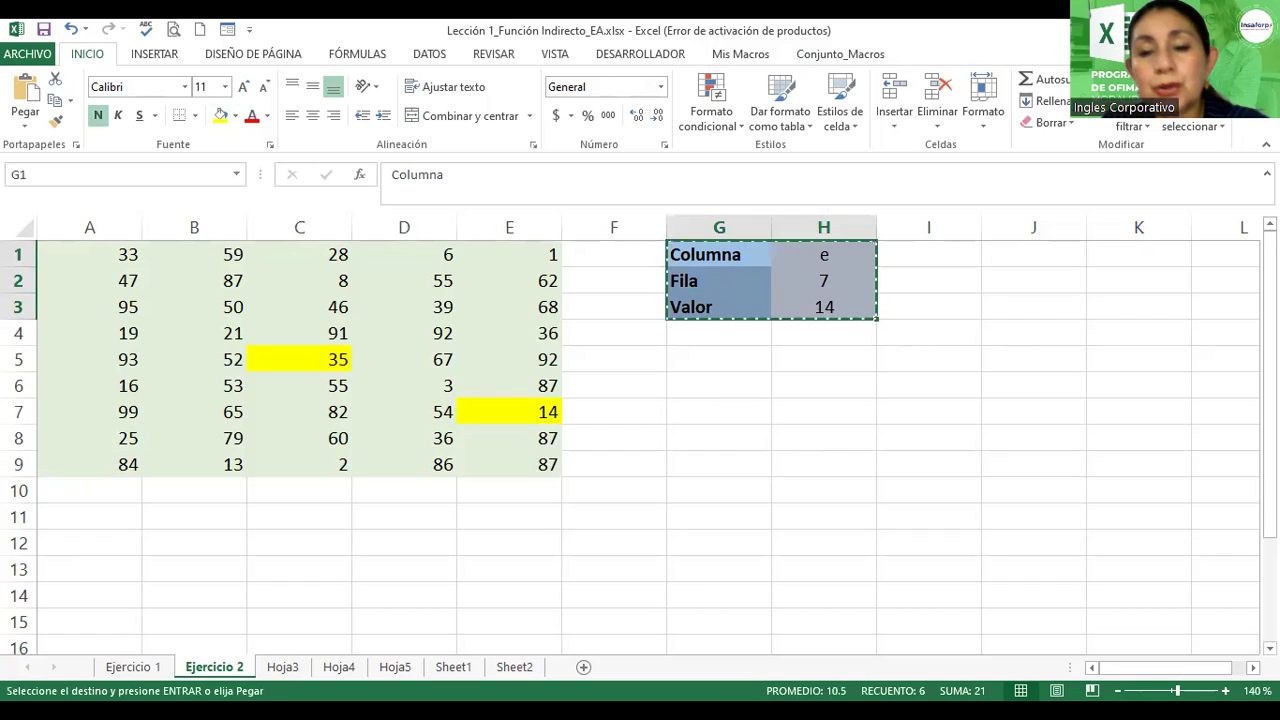
pyautogui.click(679, 355)
pyautogui.press('Return')
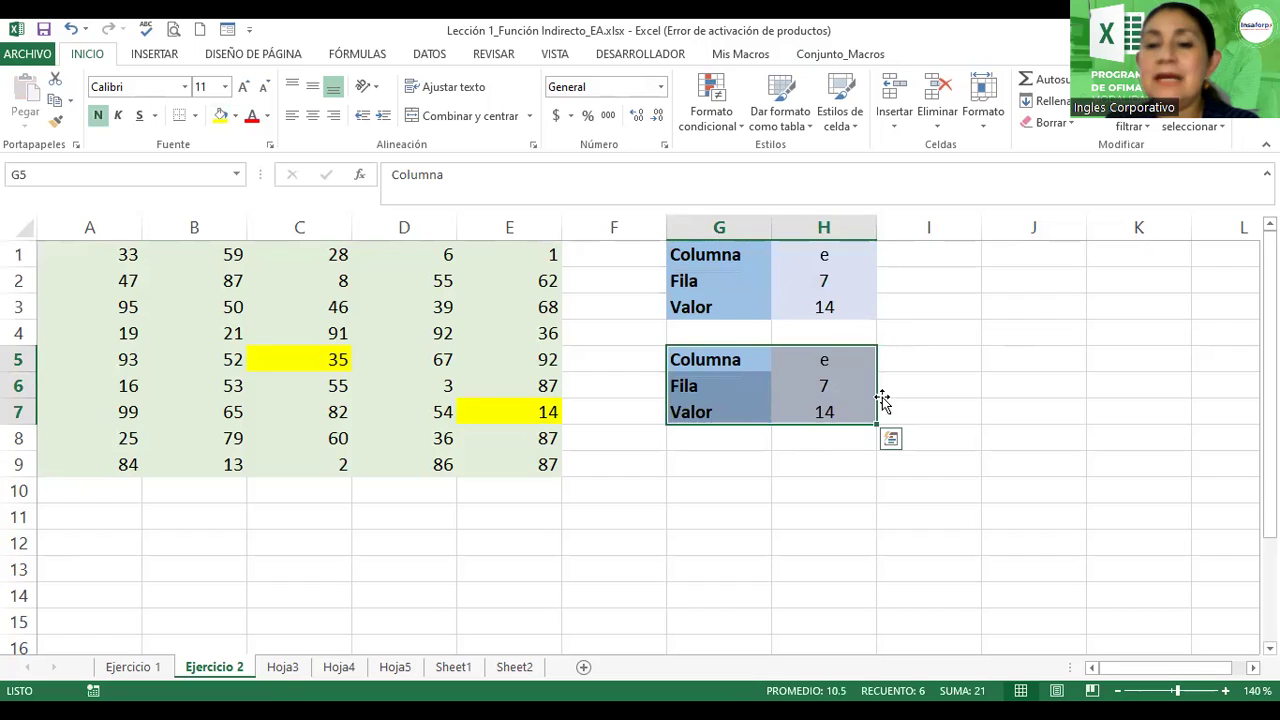
# - Clear the Columna and Fila values in cells H5:H6 of the copied lookup block
pyautogui.click(826, 360)
pyautogui.moveTo(832, 360); pyautogui.dragTo(827, 382)
pyautogui.press('Delete')
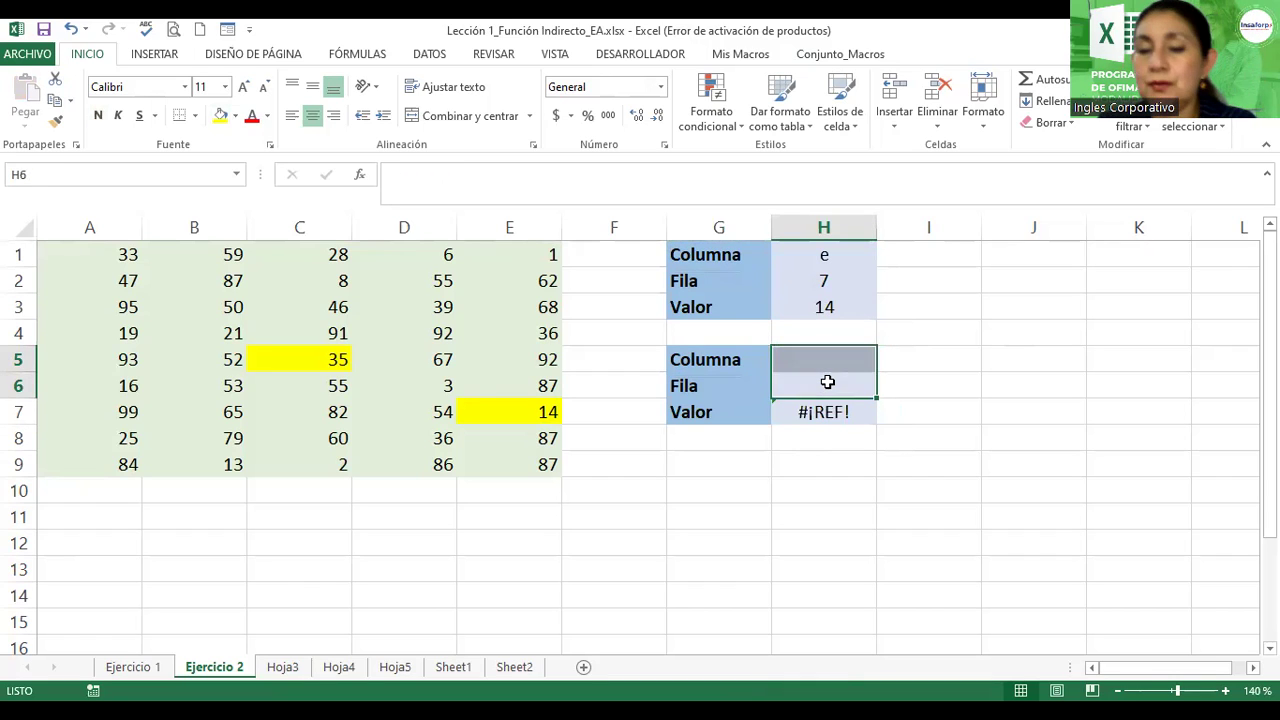
# - Insert the SI.ERROR function in front of INDIRECTO(H5&H6) in the copied block's Valor cell H7
pyautogui.click(838, 414)
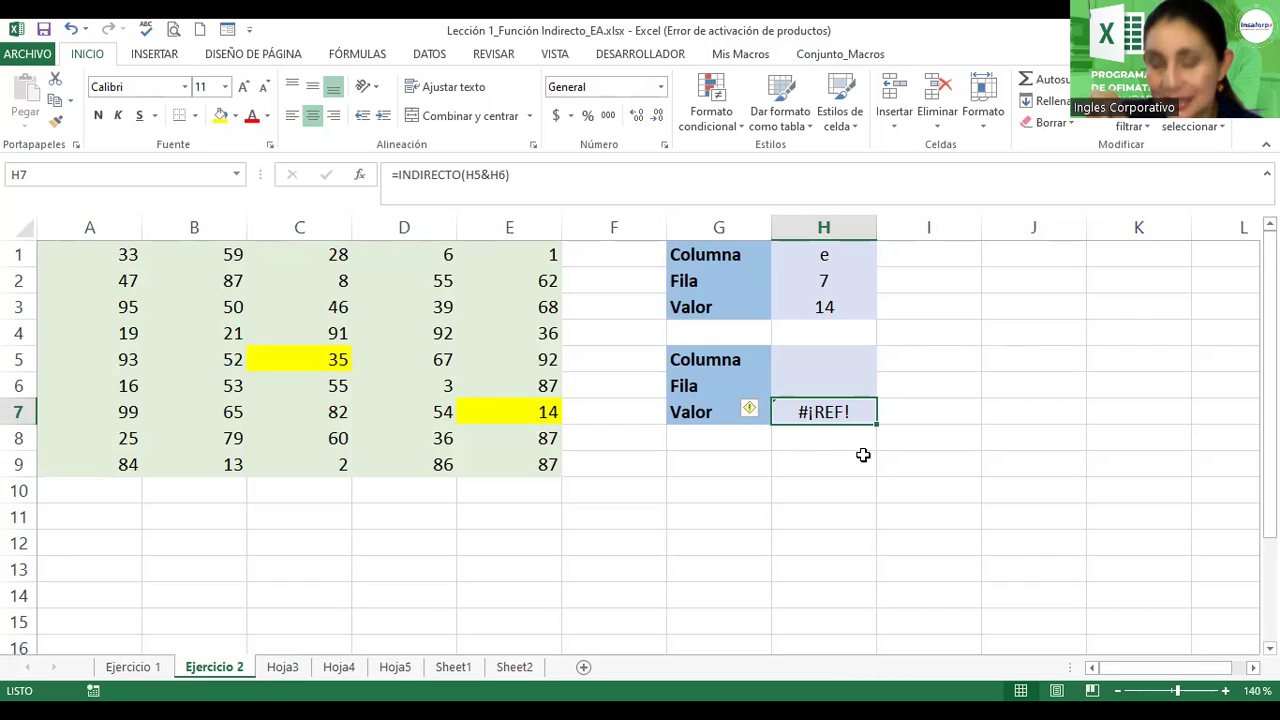
pyautogui.click(398, 175)
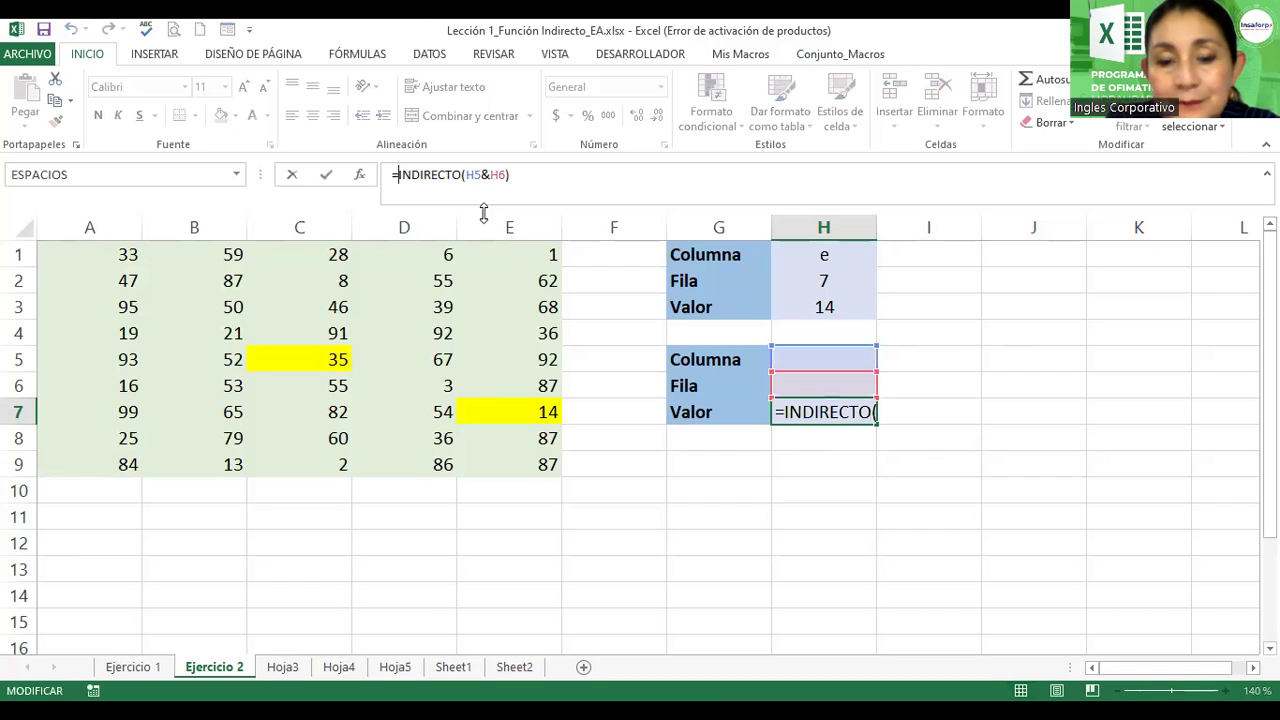
pyautogui.write('si.')
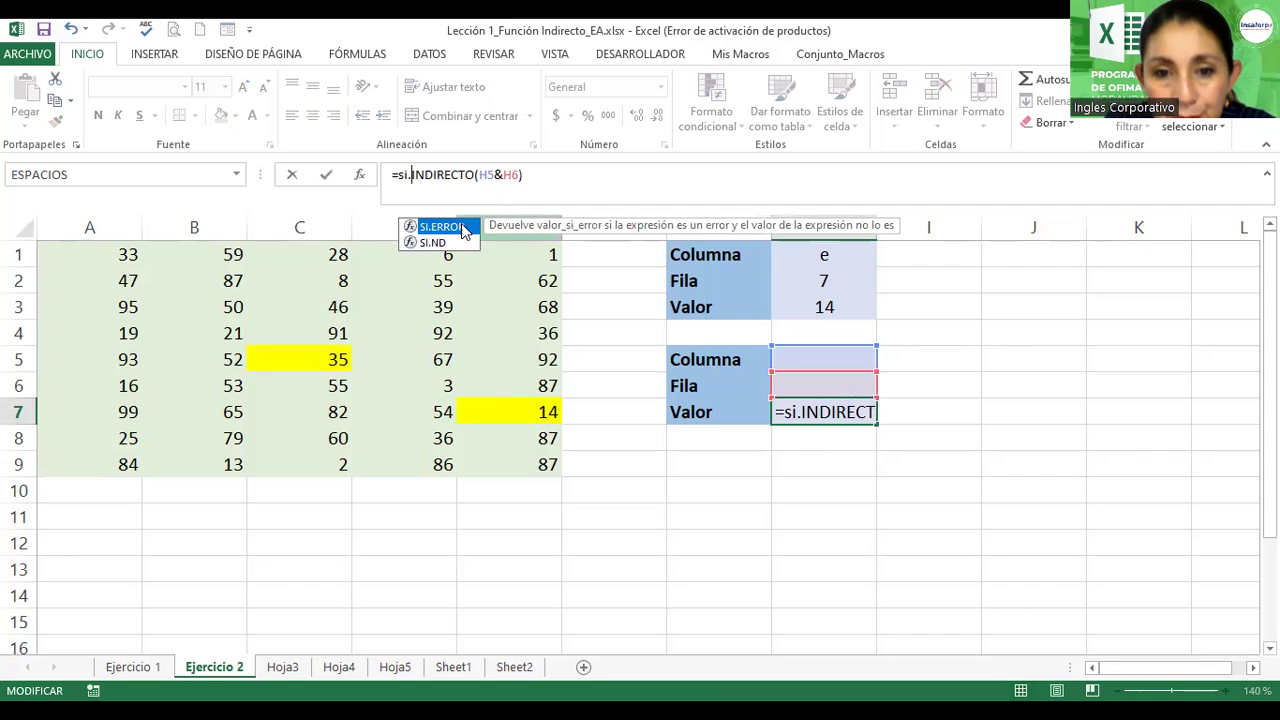
pyautogui.doubleClick(463, 229)
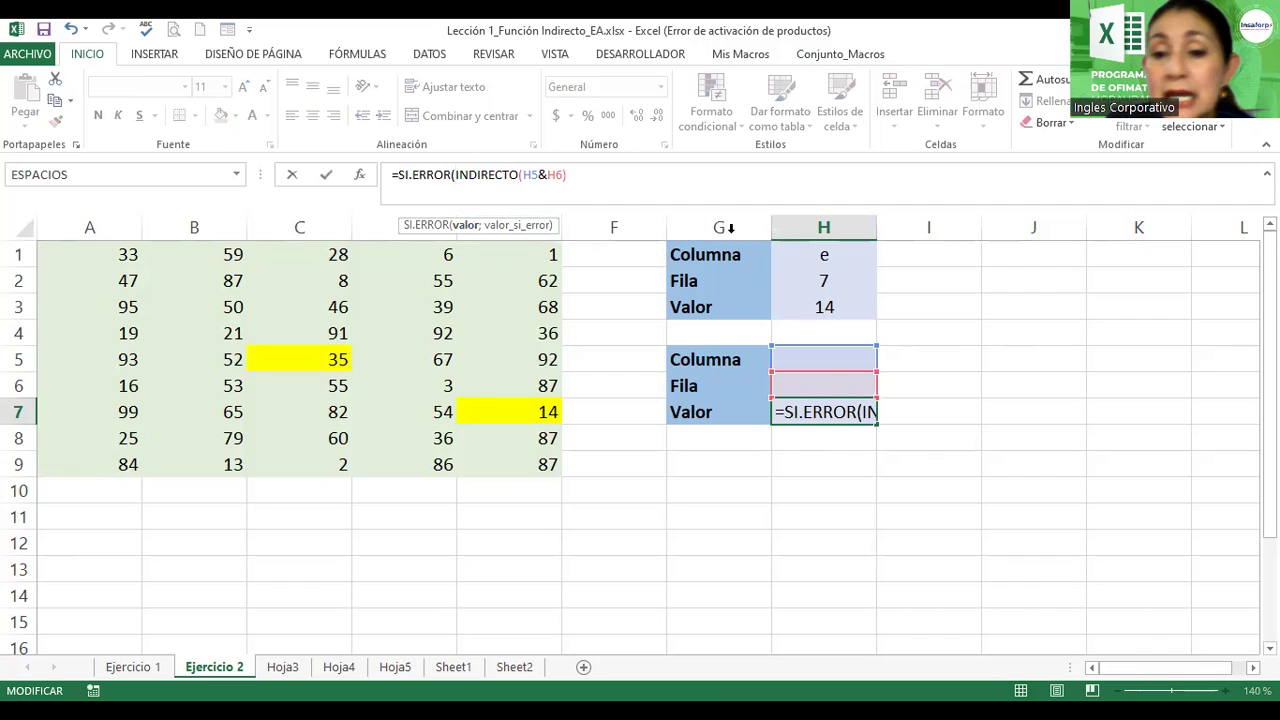
# - Complete the formula in H7 as =SI.ERROR(INDIRECTO(H5&H6);"") so that errors return empty text
pyautogui.press('F2')
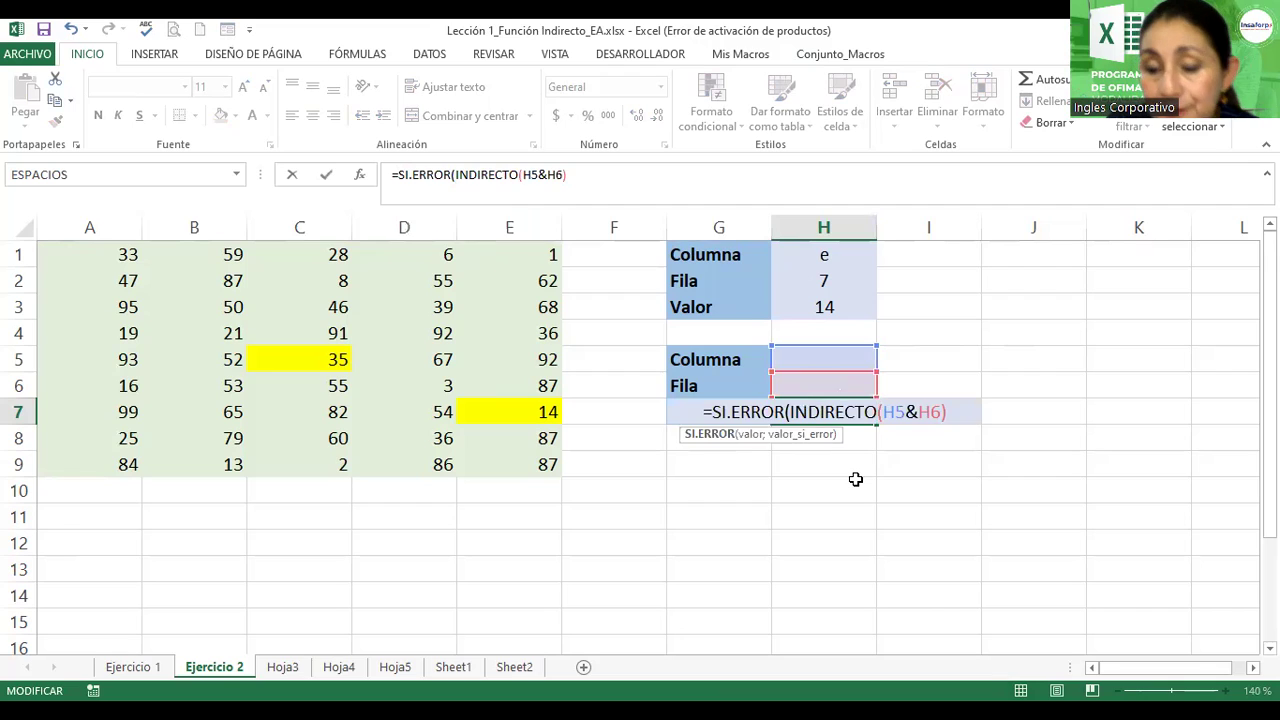
pyautogui.press('Right')
pyautogui.press('Right')
pyautogui.press('Right')
pyautogui.press('Right')
pyautogui.press('Right')
pyautogui.press('Right')
pyautogui.press('Right')
pyautogui.press('Right')
pyautogui.press('Right')
pyautogui.press('Right')
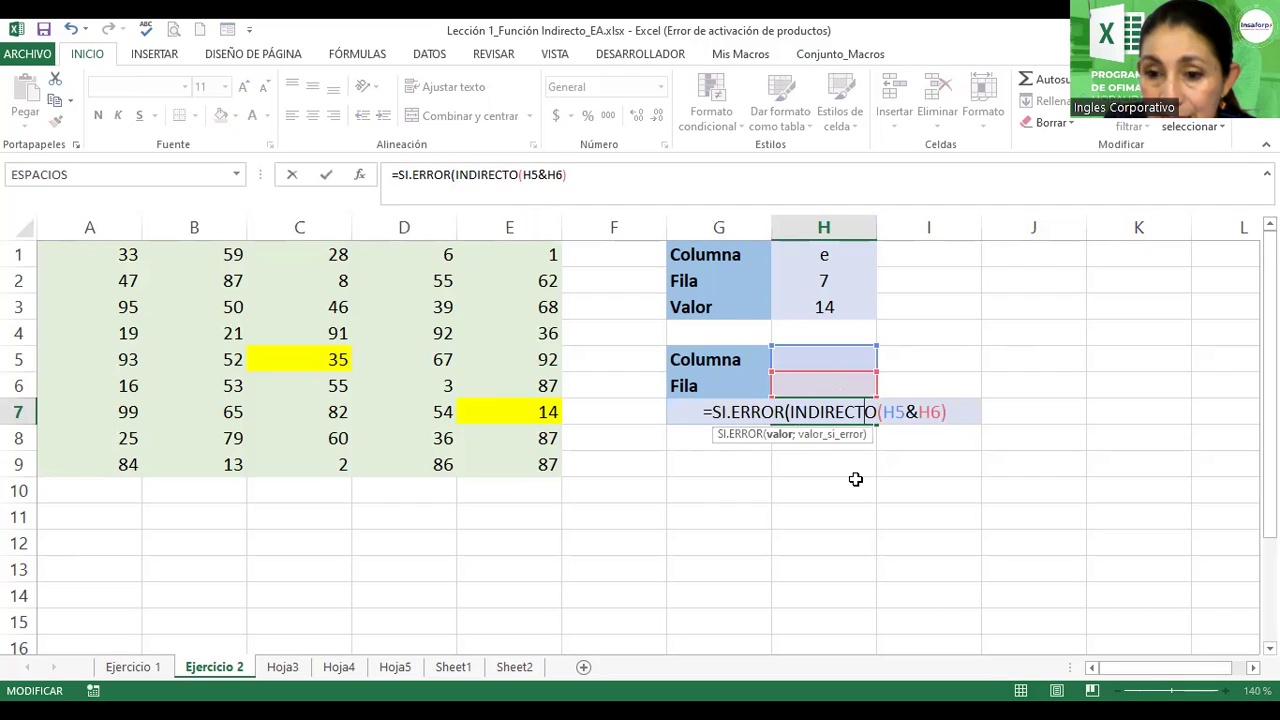
pyautogui.press('Right')
pyautogui.press('Right')
pyautogui.press('Right')
pyautogui.press('Right')
pyautogui.press('Right')
pyautogui.press('Right')
pyautogui.press('Right')
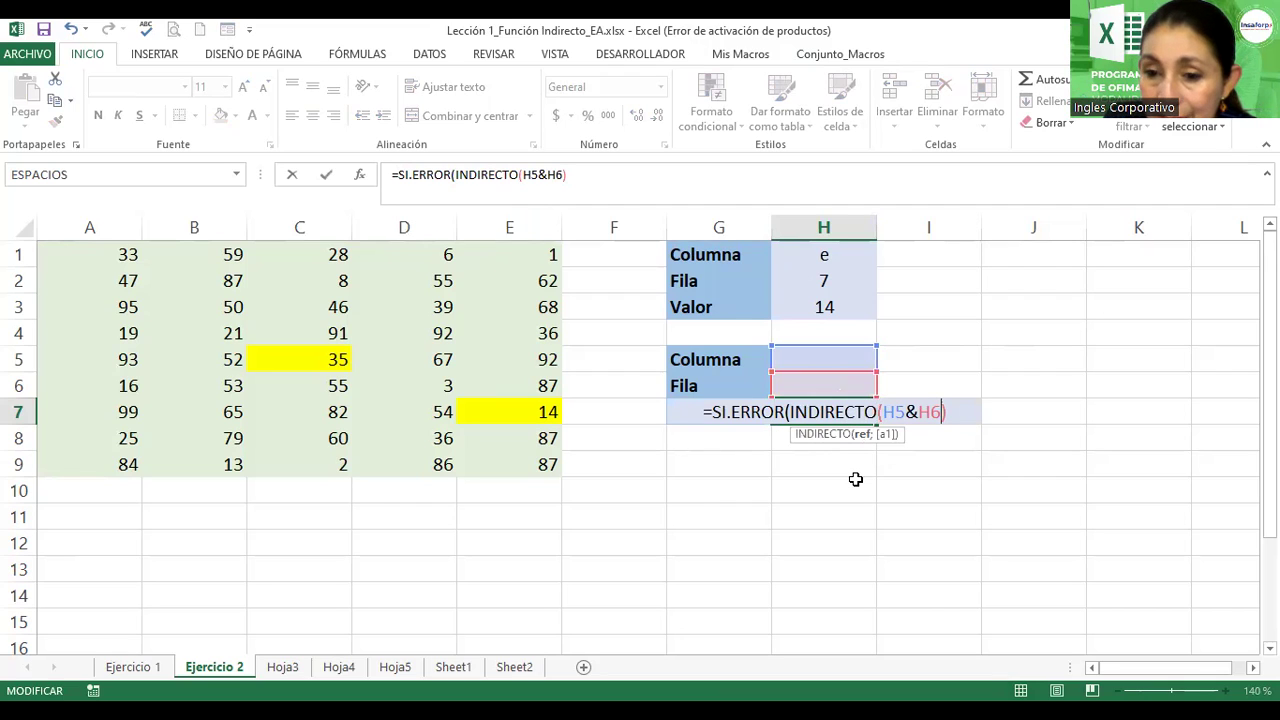
pyautogui.press('Right')
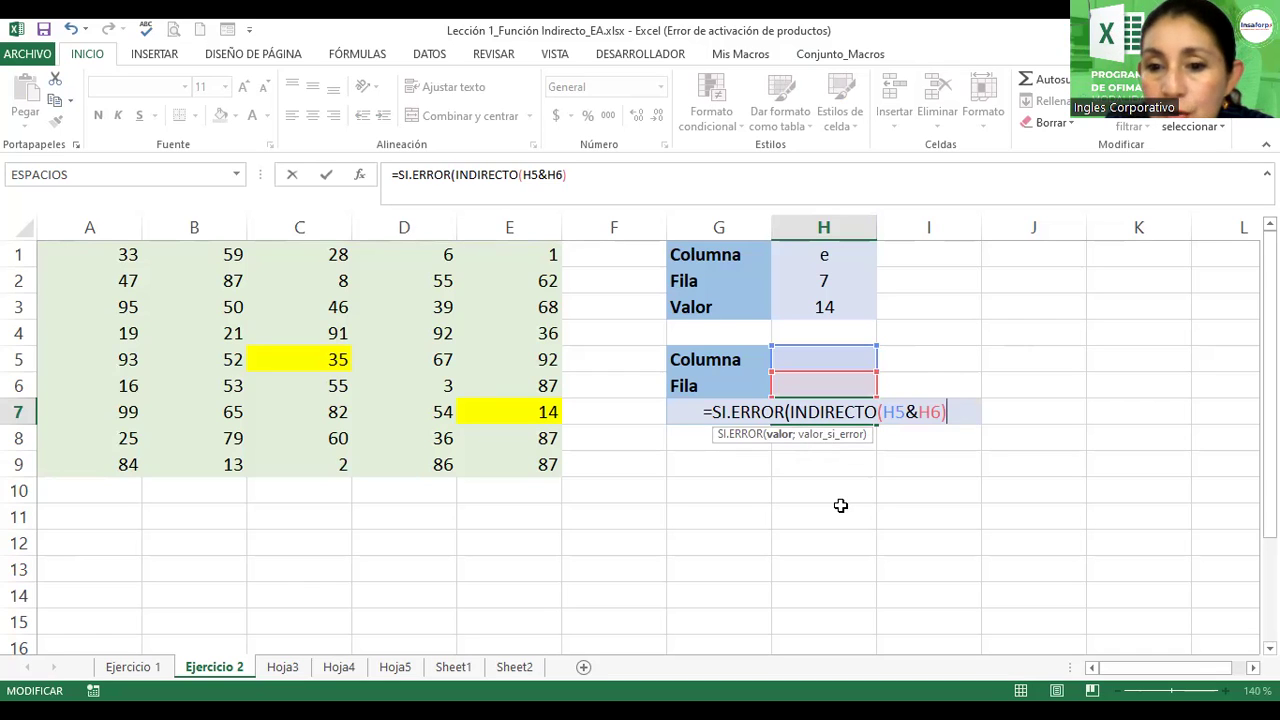
pyautogui.write(';')
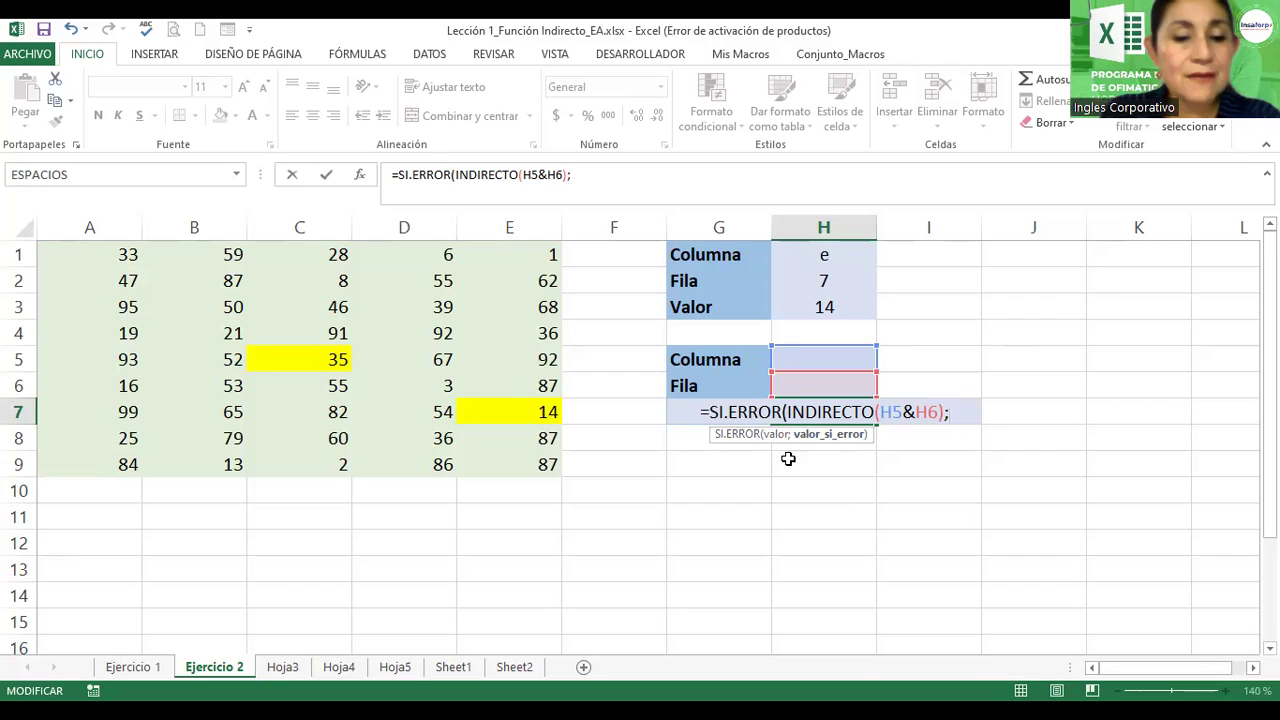
pyautogui.write('"')
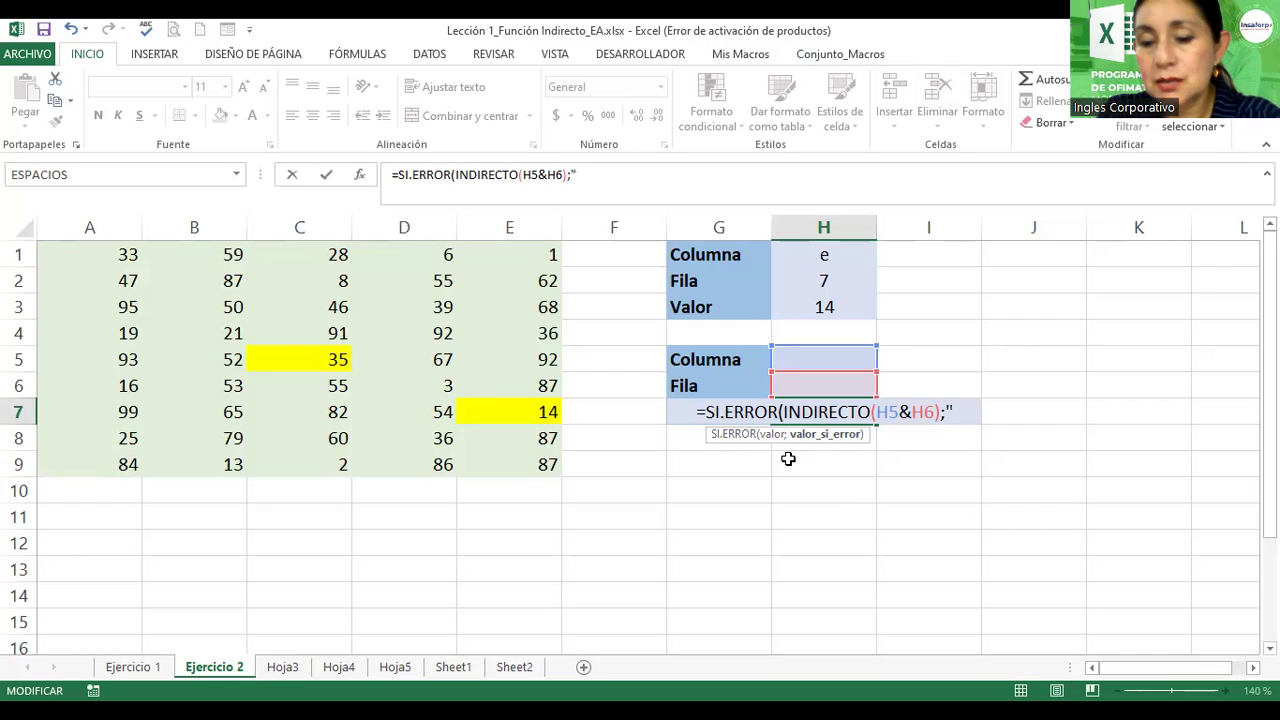
pyautogui.write('"')
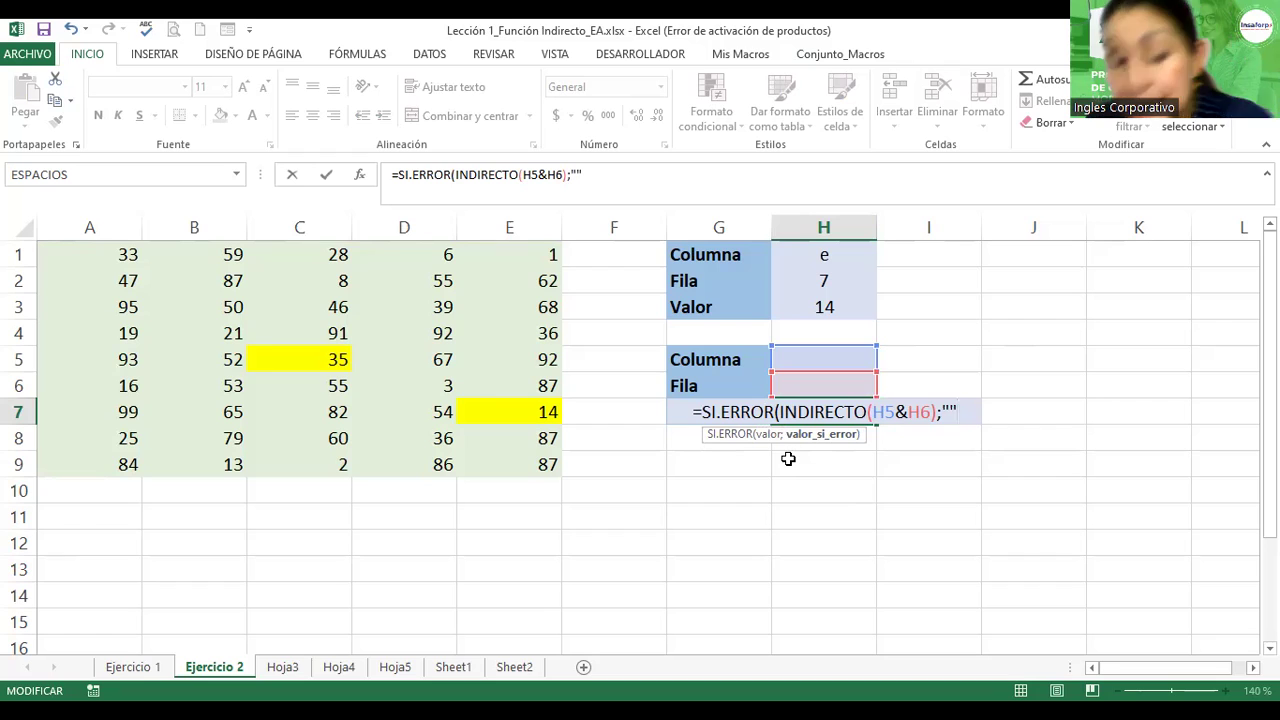
pyautogui.write(')')
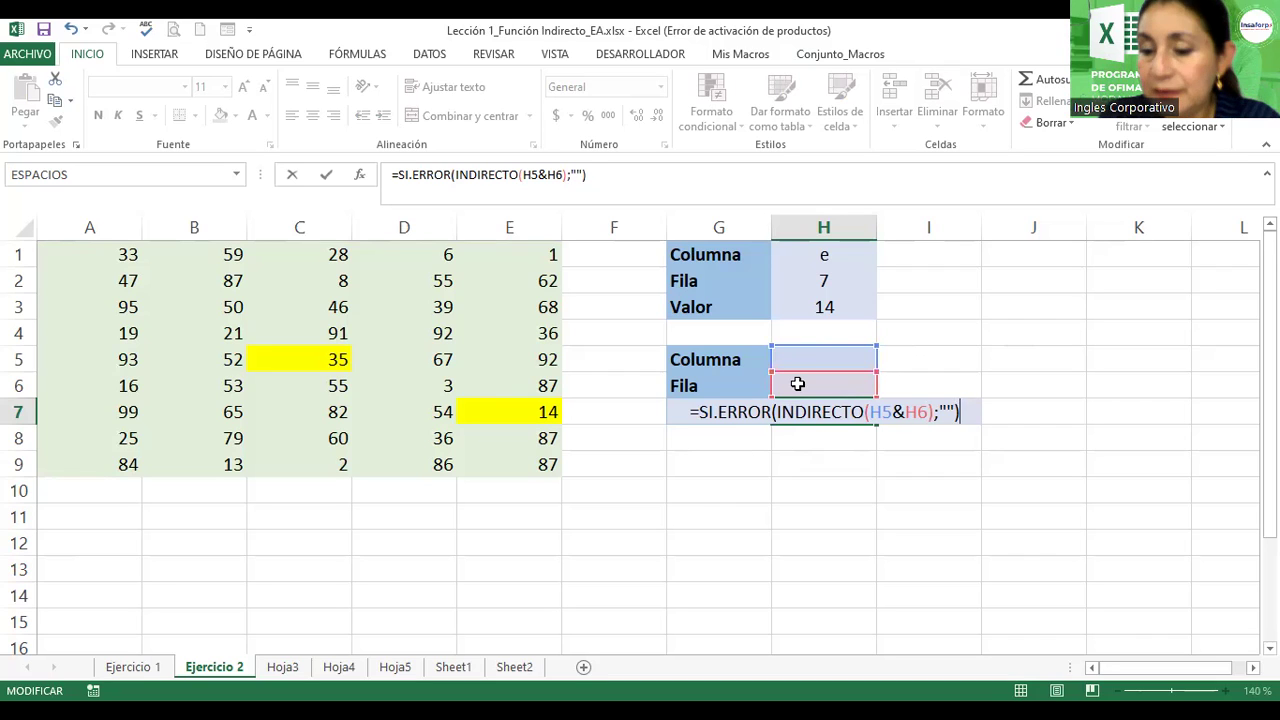
pyautogui.press('Return')
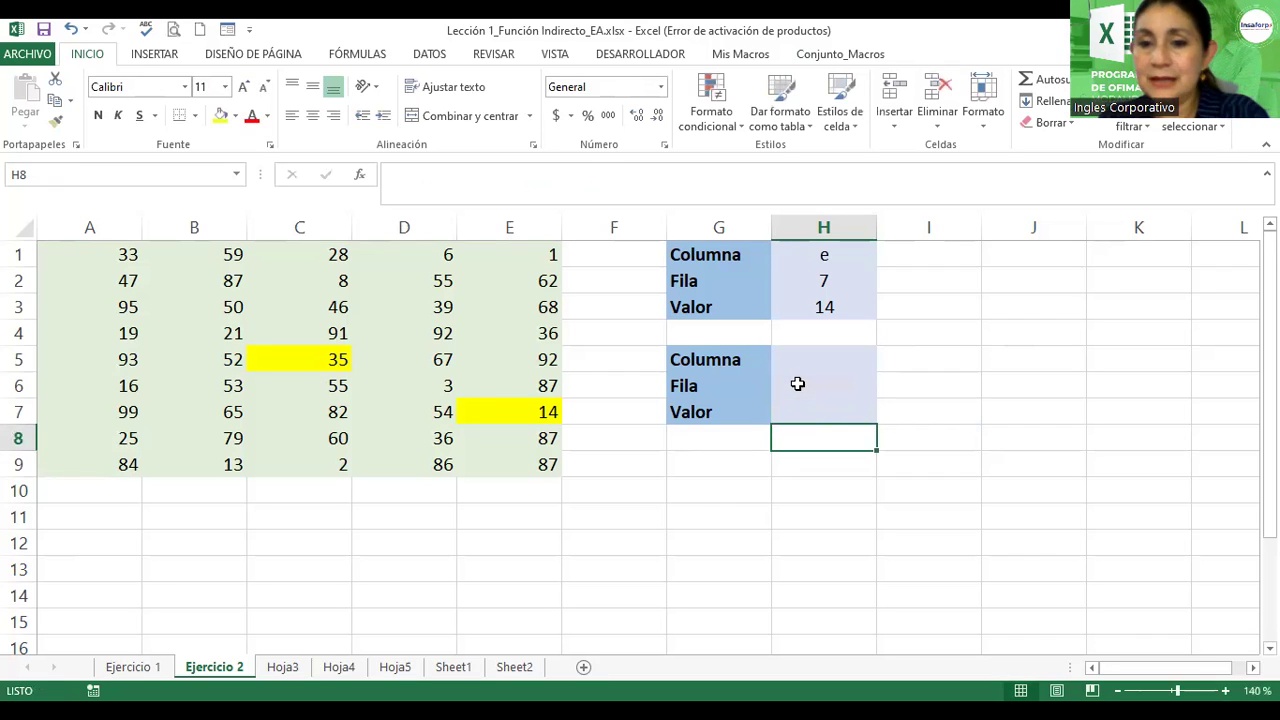
# - Review the SI.ERROR formula in cell H7 without changing it
pyautogui.click(826, 410)
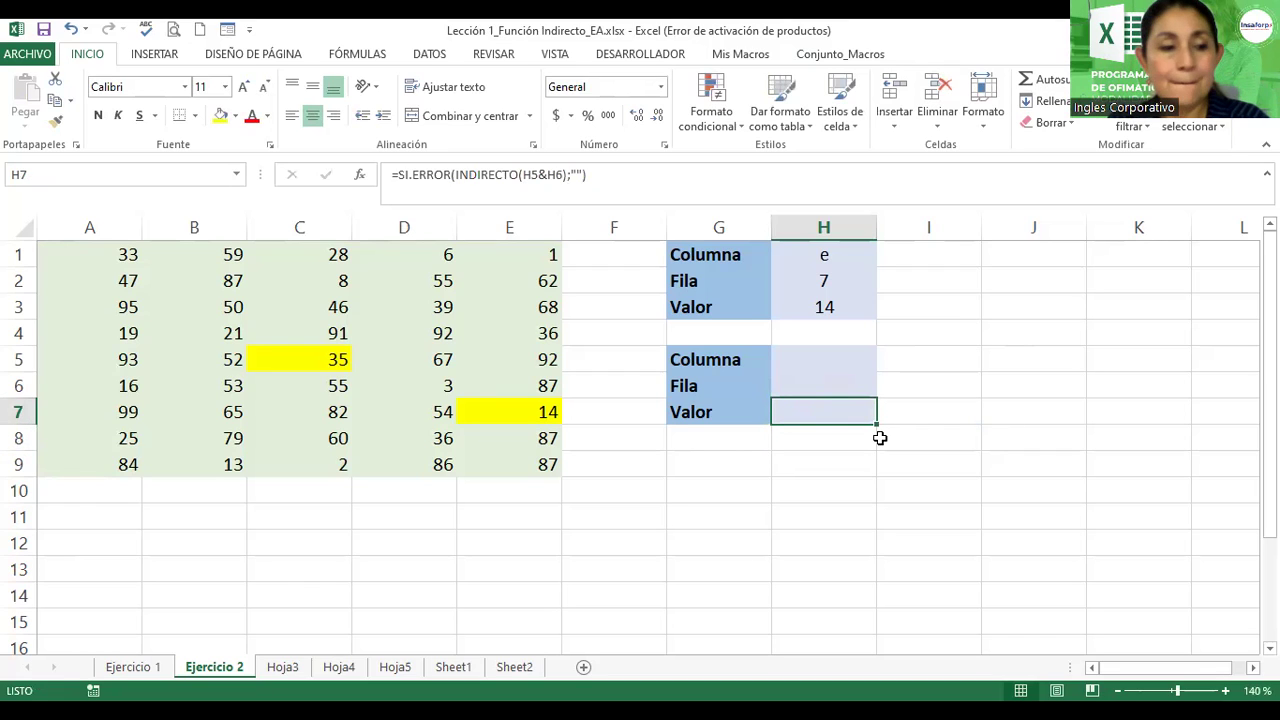
pyautogui.press('F2')
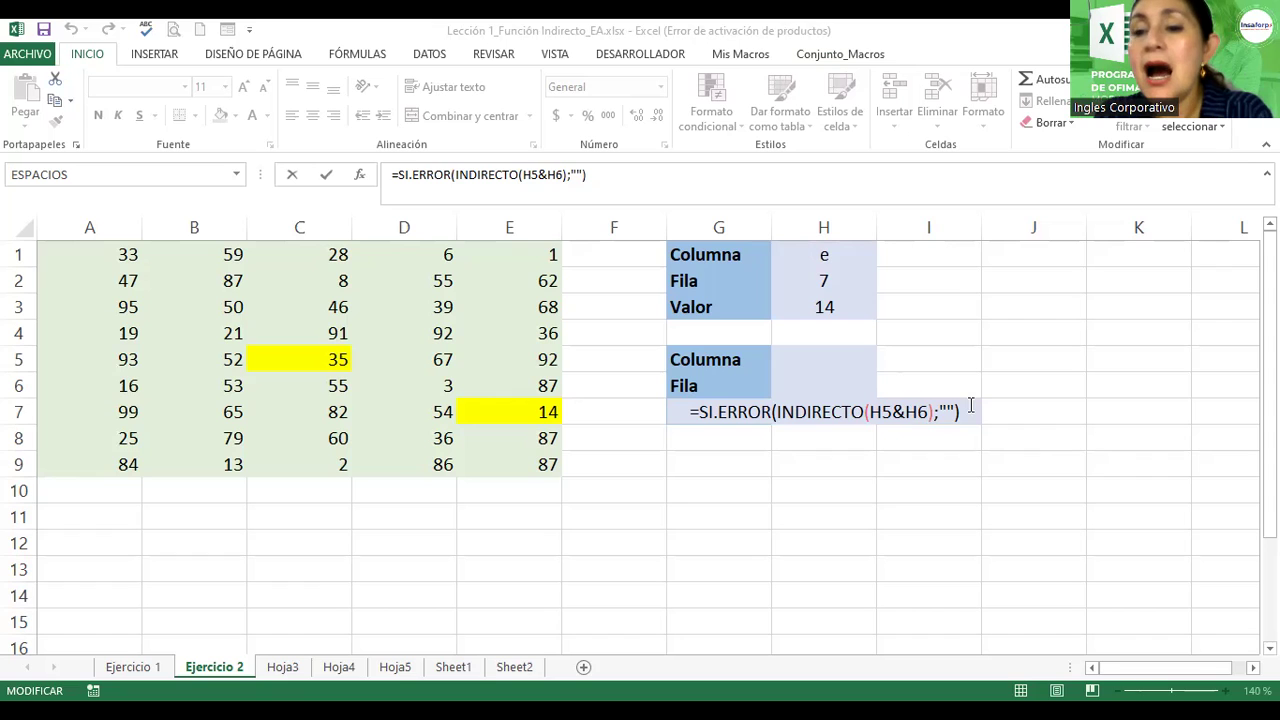
pyautogui.press('Return')
# - Start a data validation rule for the Columna cell H5 and set the allowed type to Lista
pyautogui.click(810, 357)
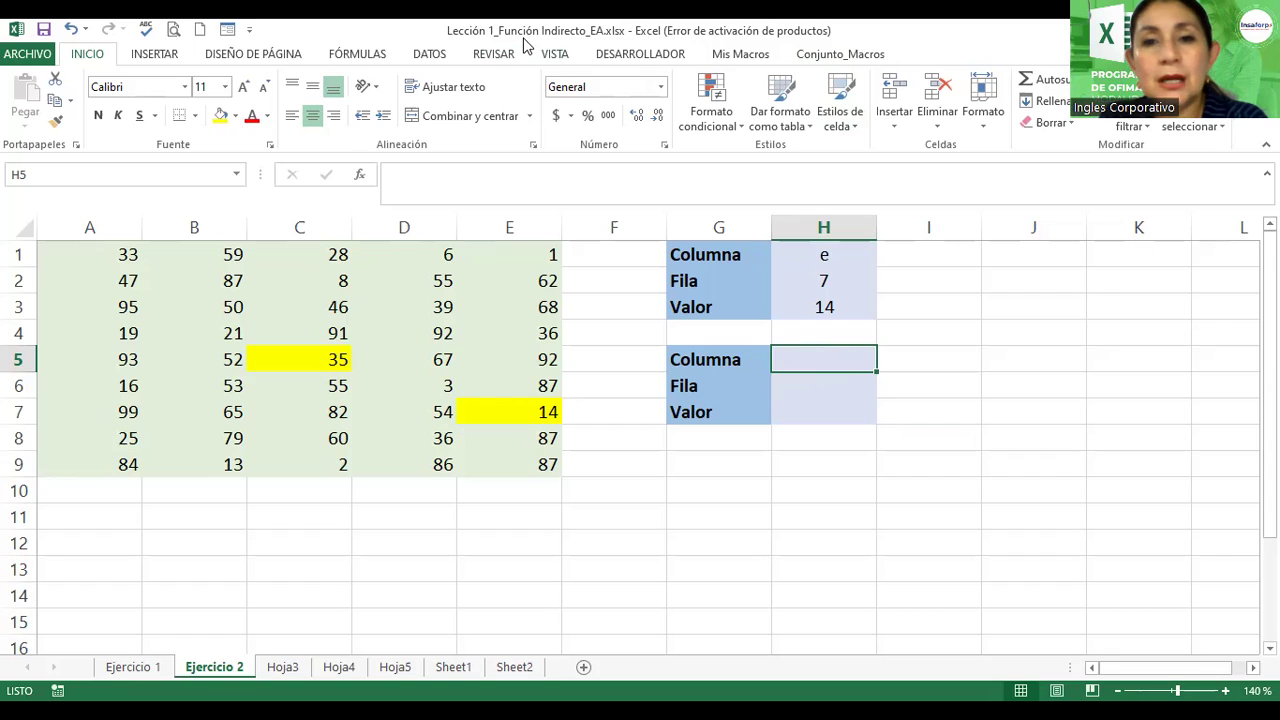
pyautogui.scroll(-4, 524, 44)
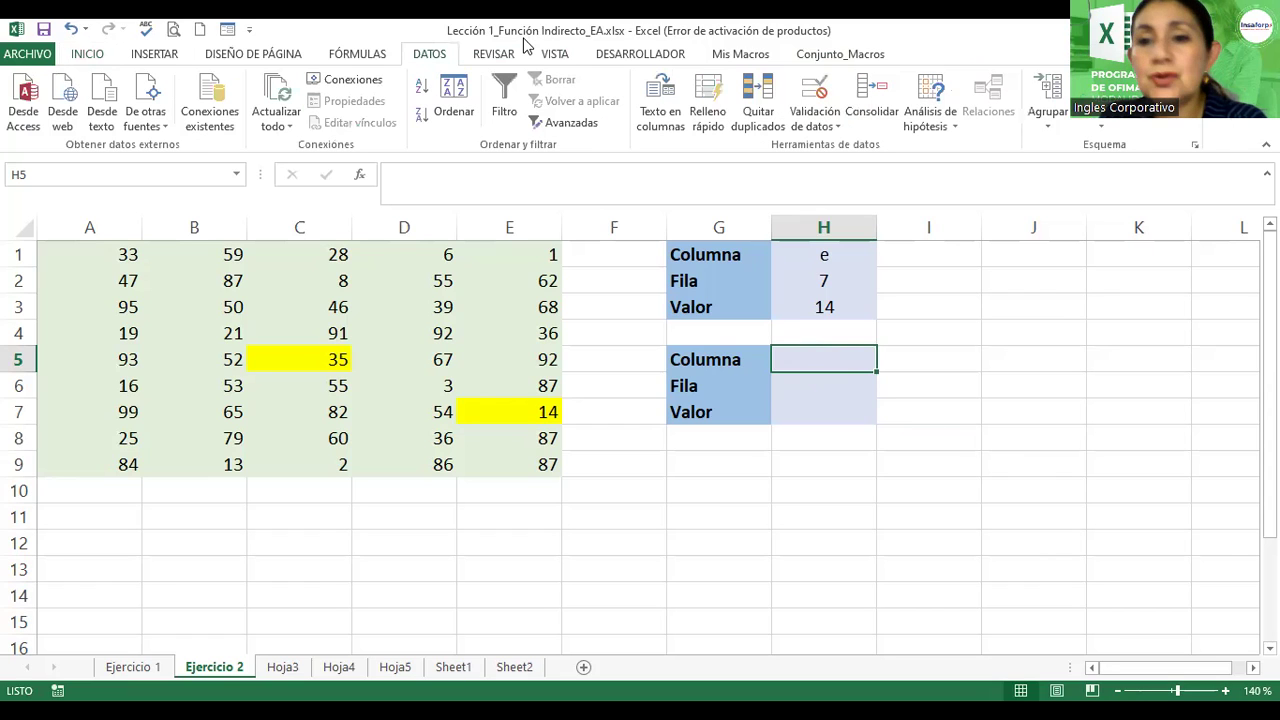
pyautogui.click(840, 126)
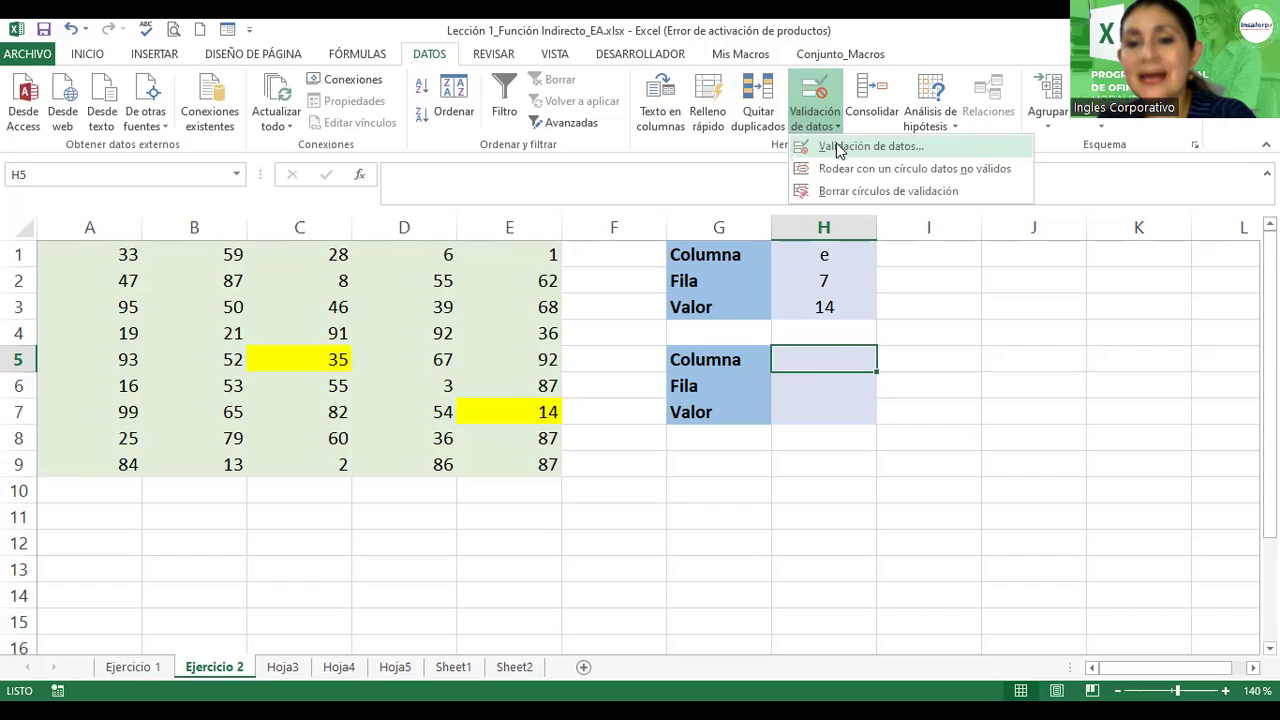
pyautogui.click(838, 147)
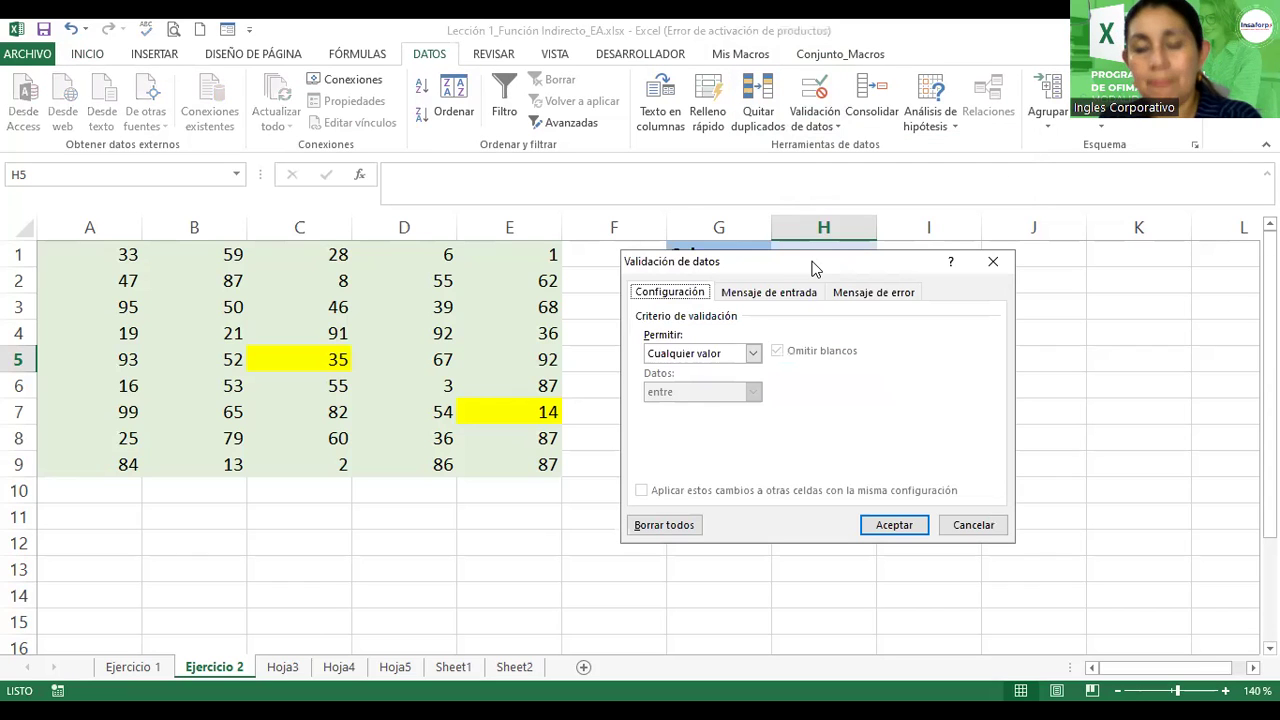
pyautogui.moveTo(812, 268); pyautogui.dragTo(454, 228)
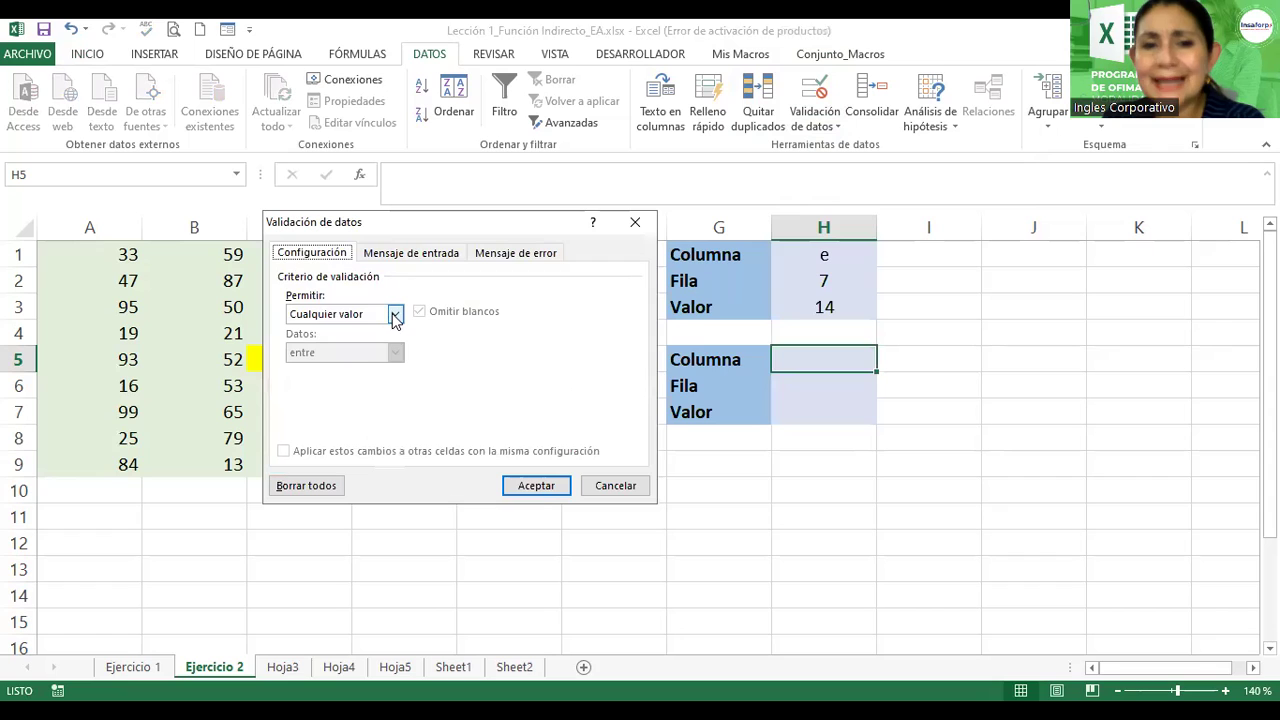
pyautogui.click(395, 314)
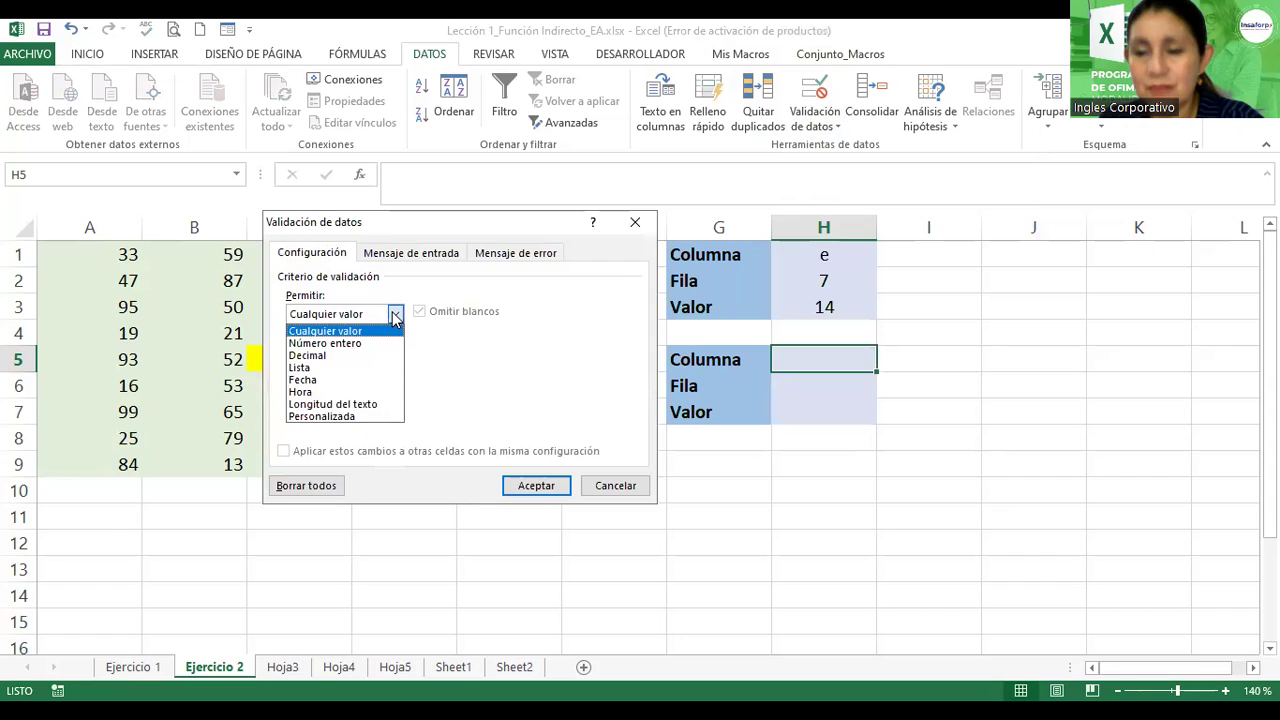
pyautogui.click(300, 367)
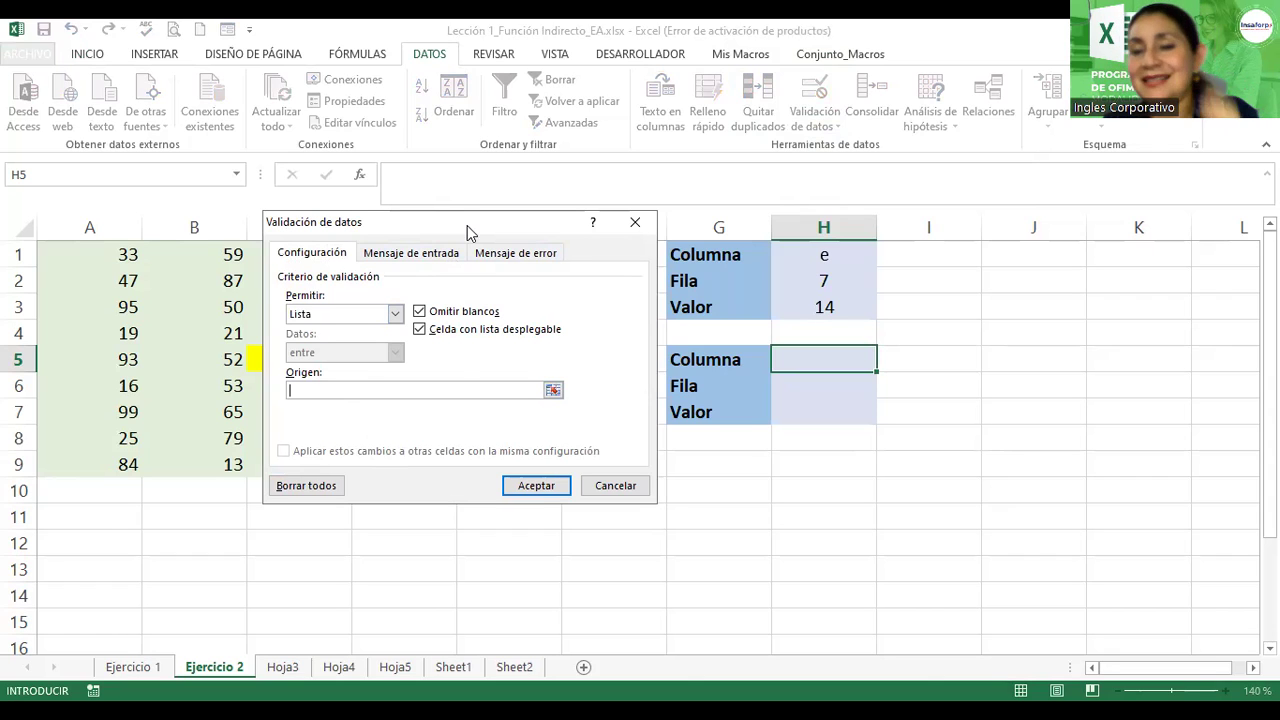
# - Enter A,B,C,D,E,F as the source of the validation list for cell H5
pyautogui.moveTo(467, 225); pyautogui.dragTo(460, 212)
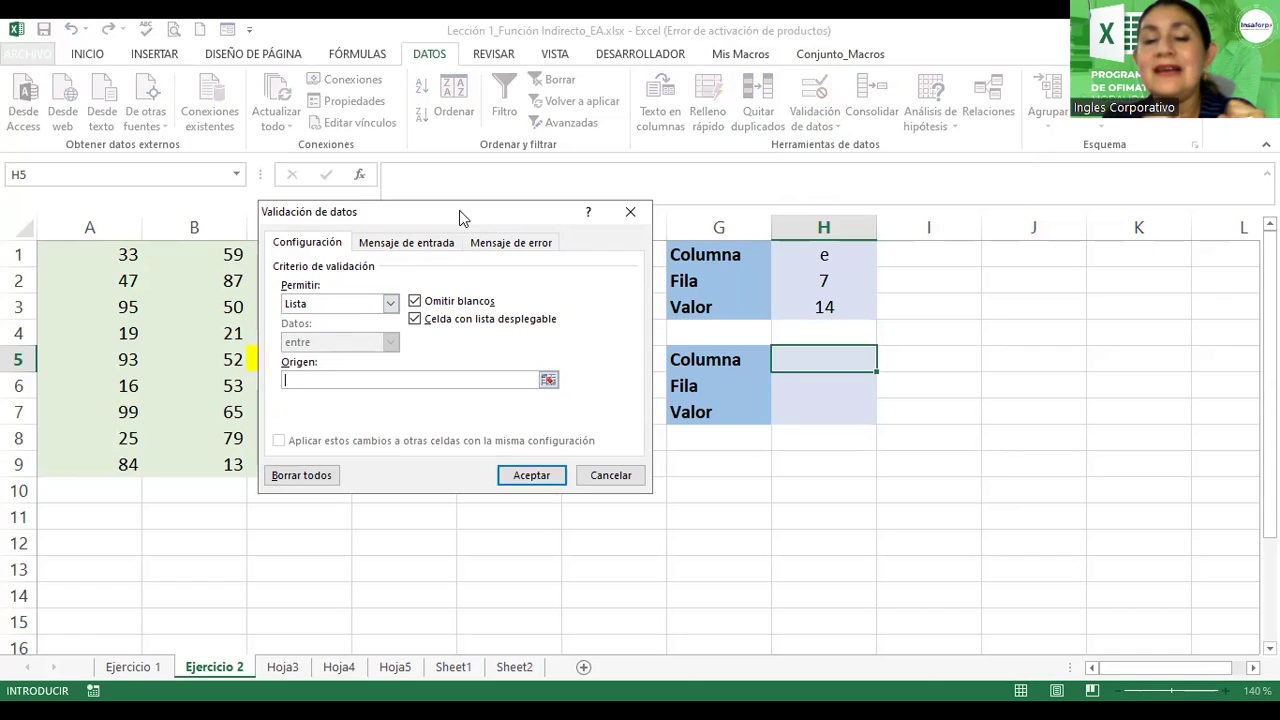
pyautogui.write('A,')
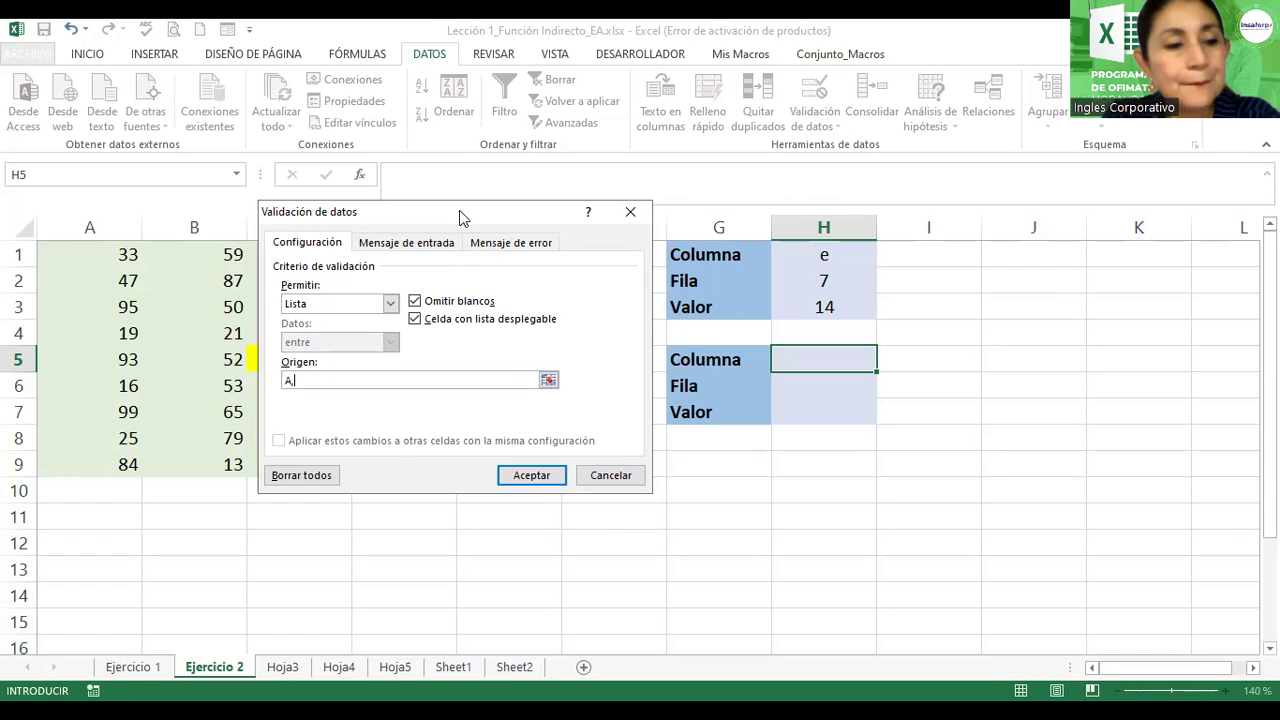
pyautogui.write('B')
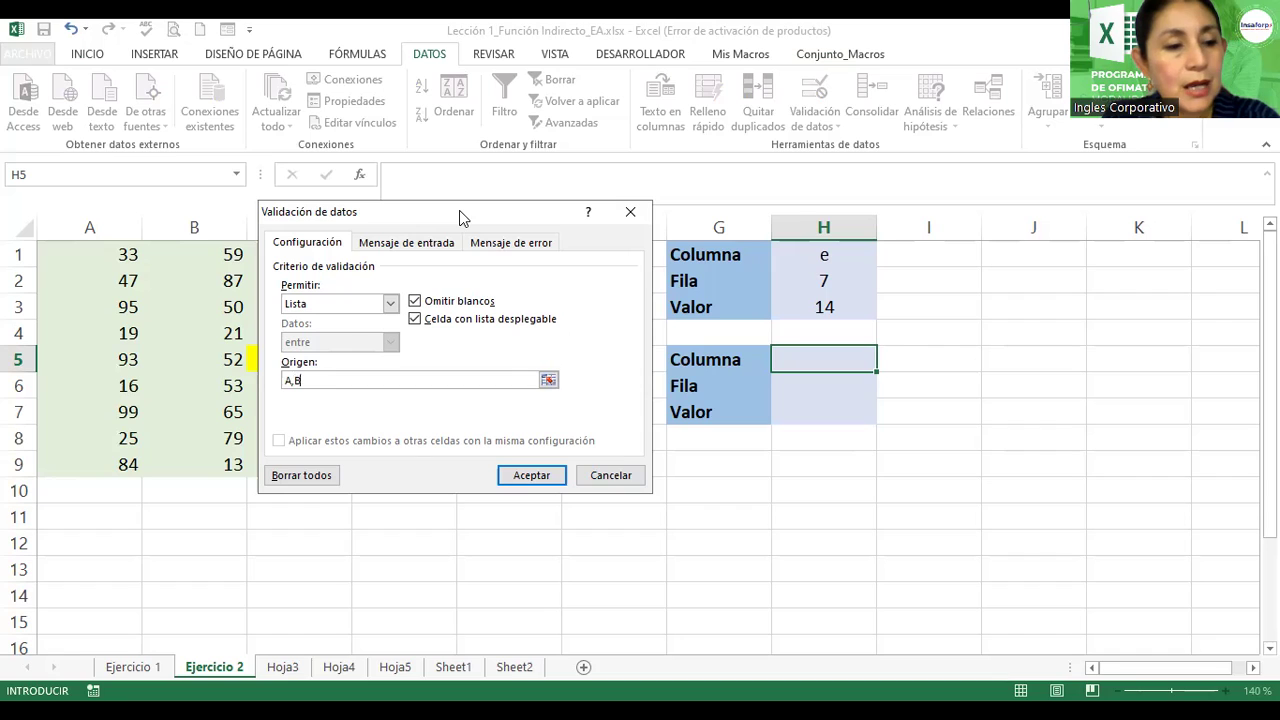
pyautogui.write(',C,D,E,')
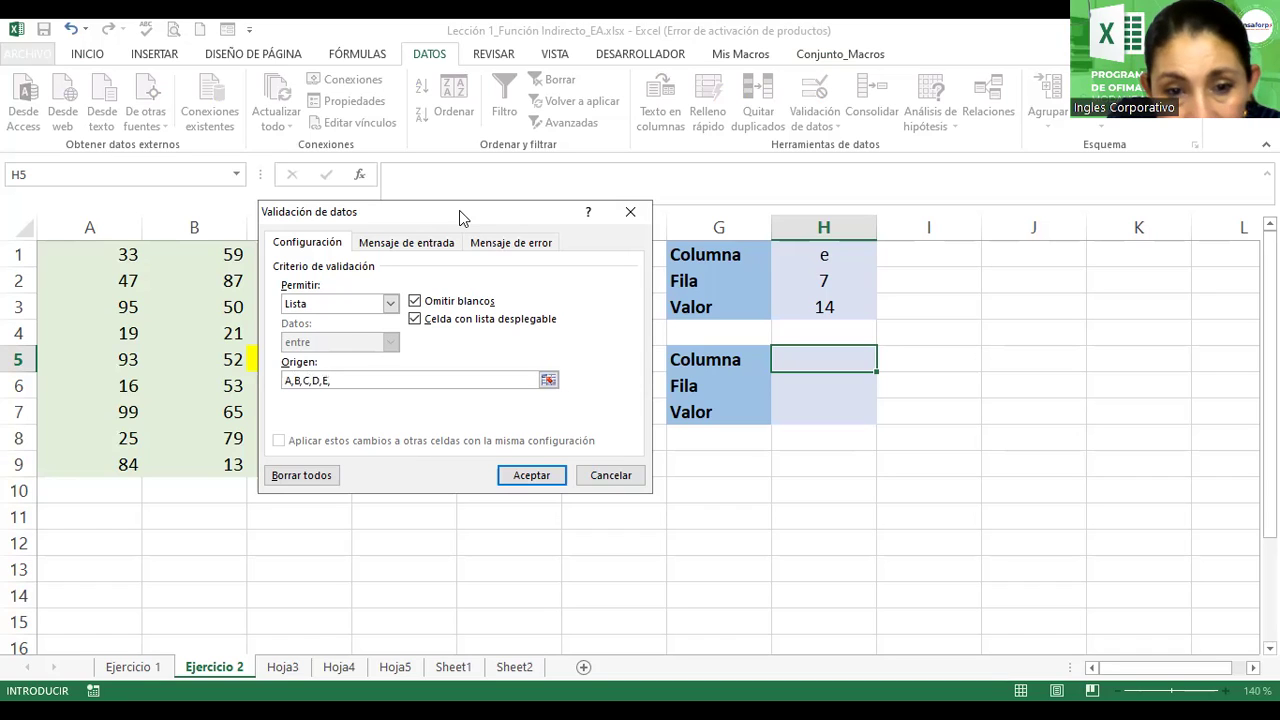
pyautogui.write('F')
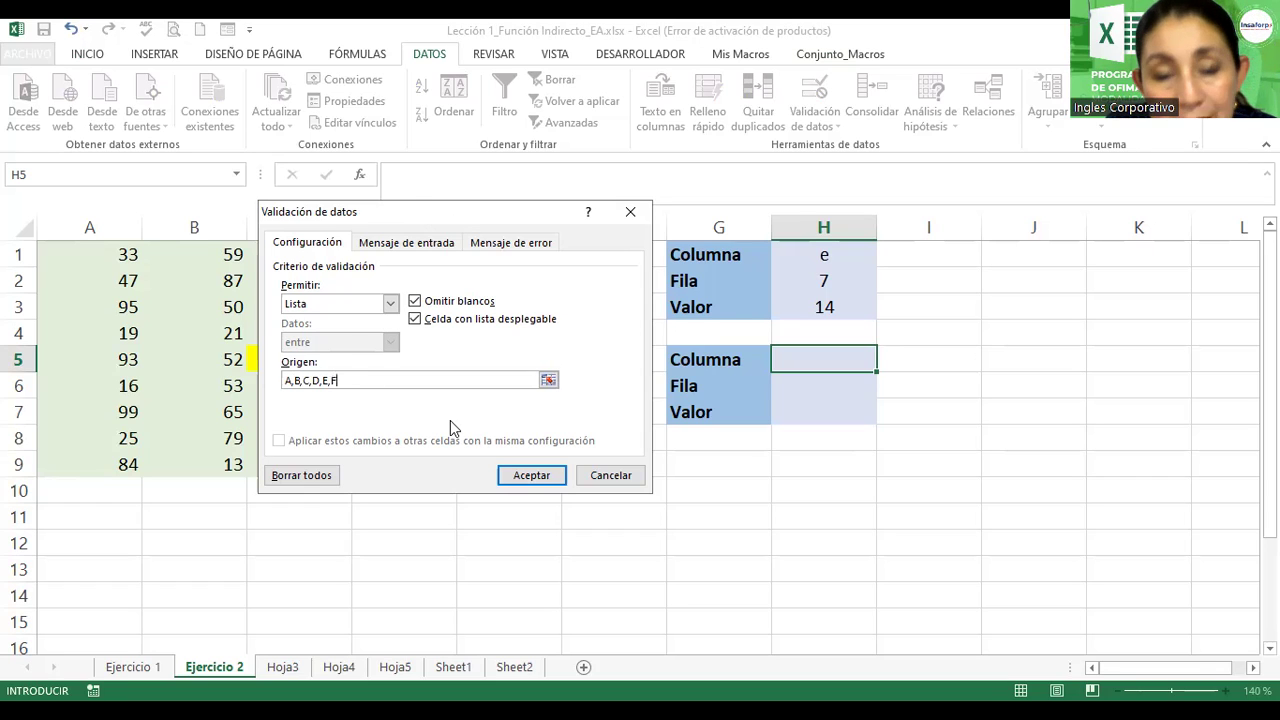
# - Rewrite the validation list source with semicolon separators as A;B;C;D;E;F
pyautogui.moveTo(400, 211); pyautogui.dragTo(450, 225)
pyautogui.click(338, 395)
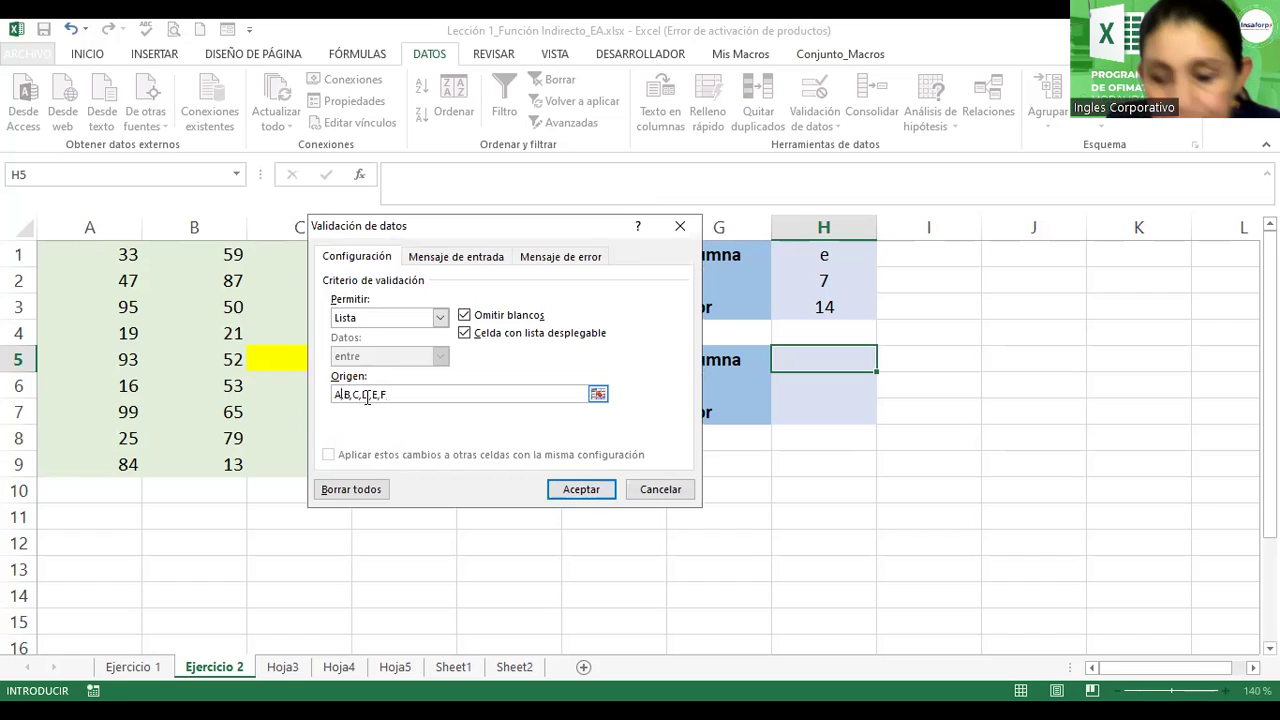
pyautogui.press('Right')
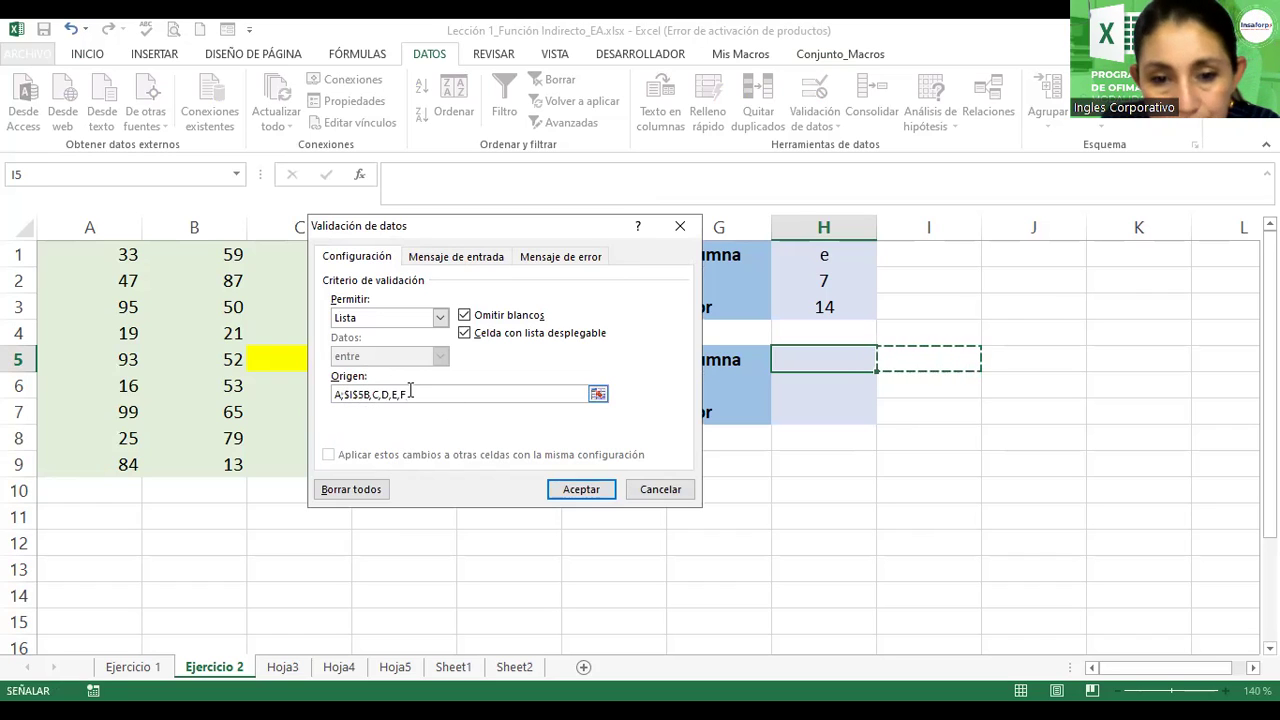
pyautogui.press('F2')
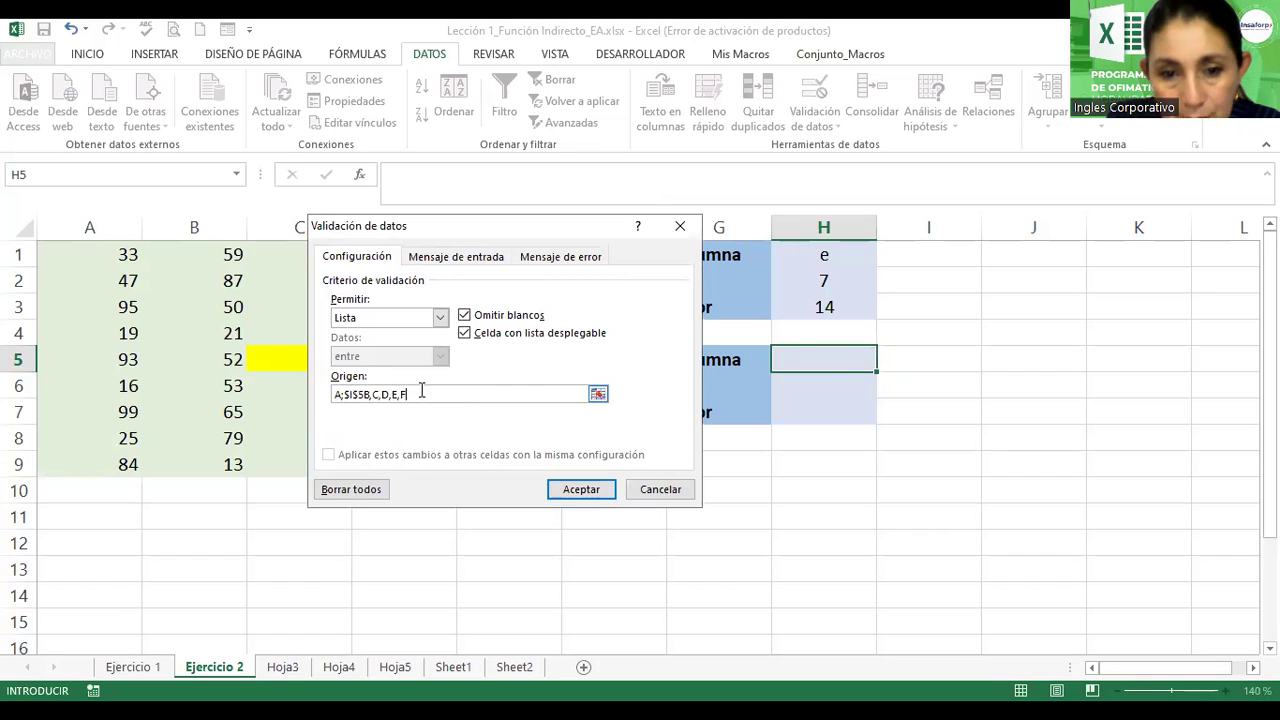
pyautogui.press('BackSpace')
pyautogui.press('BackSpace')
pyautogui.press('BackSpace')
pyautogui.press('BackSpace')
pyautogui.press('BackSpace')
pyautogui.press('BackSpace')
pyautogui.press('BackSpace')
pyautogui.press('BackSpace')
pyautogui.press('BackSpace')
pyautogui.press('BackSpace')
pyautogui.press('BackSpace')
pyautogui.press('BackSpace')
pyautogui.press('BackSpace')
pyautogui.press('BackSpace')
pyautogui.write(';B;C;D;')
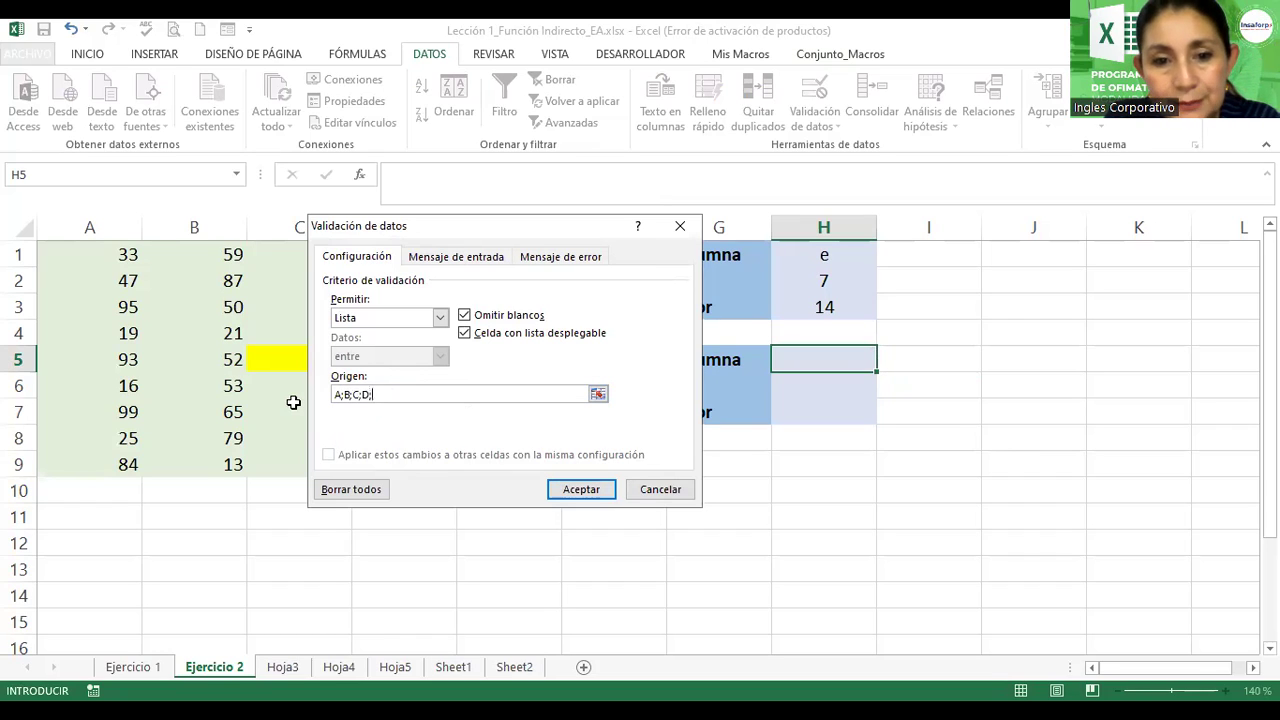
pyautogui.write('E;f')
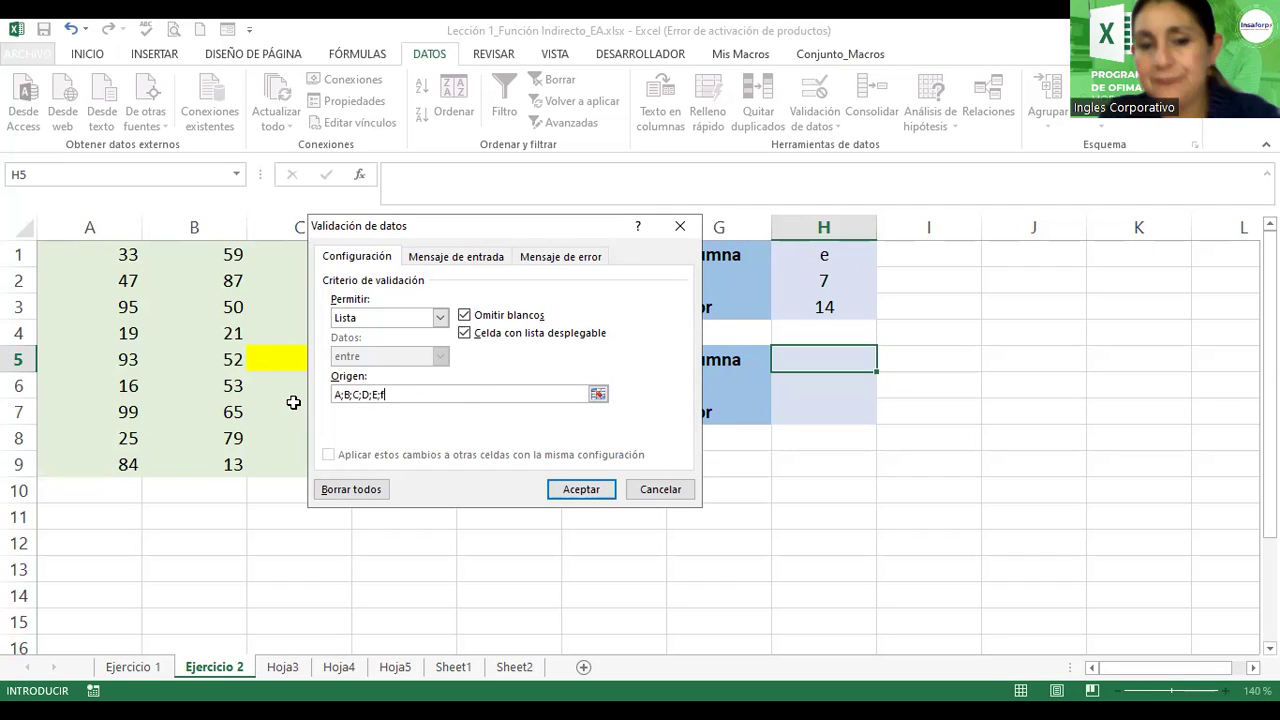
pyautogui.press('BackSpace')
pyautogui.write('F')
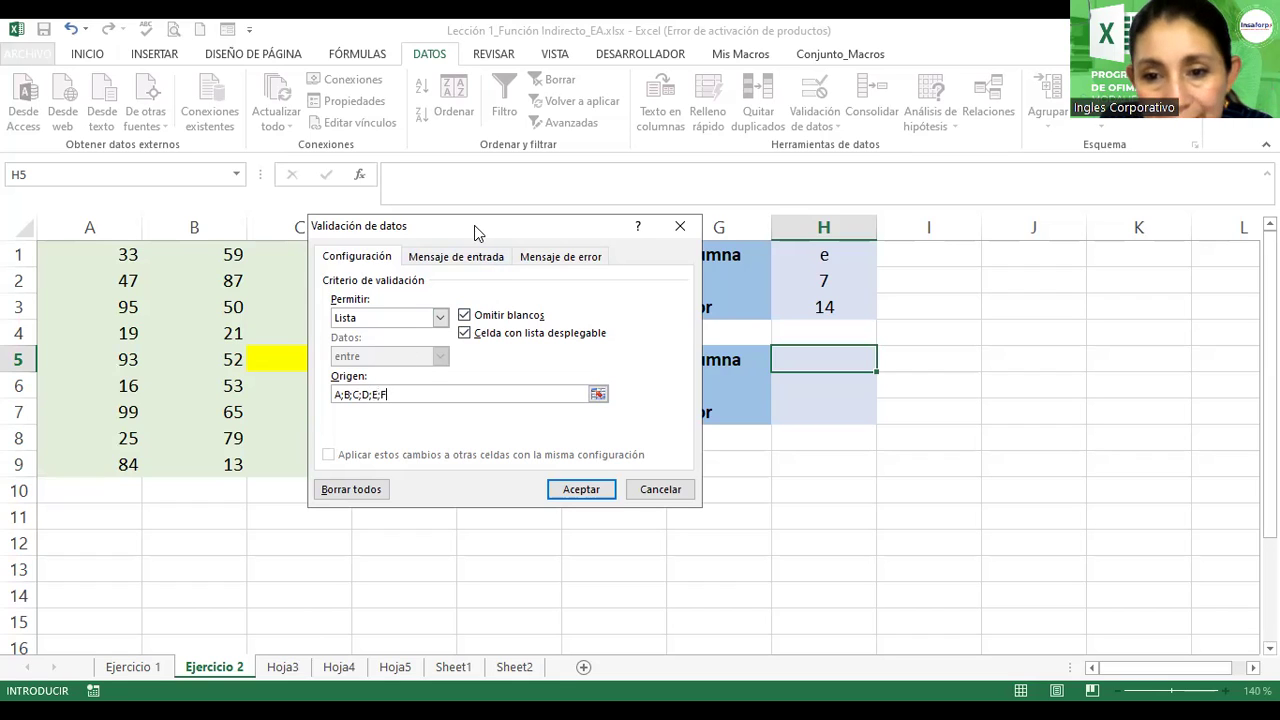
pyautogui.moveTo(478, 232); pyautogui.dragTo(440, 228)
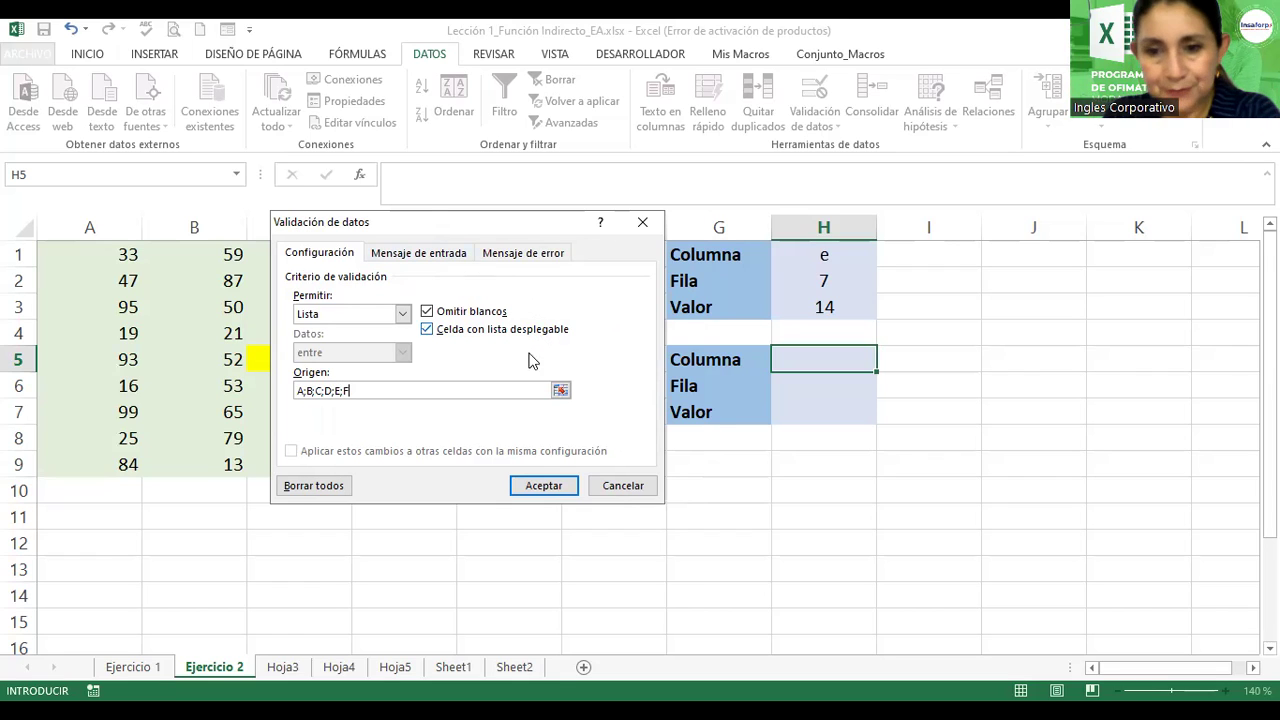
# - Apply the list validation to the Columna cell H5 and try several letters from its drop-down list, finishing with C
pyautogui.click(535, 487)
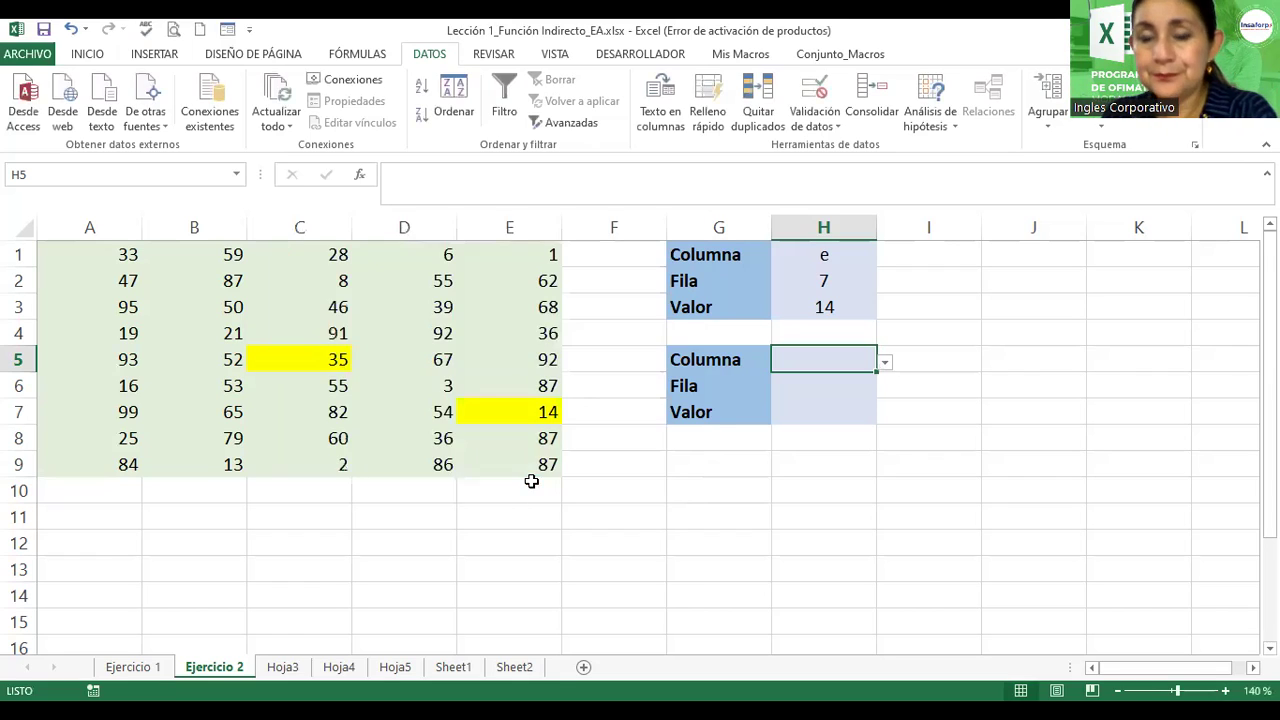
pyautogui.click(884, 364)
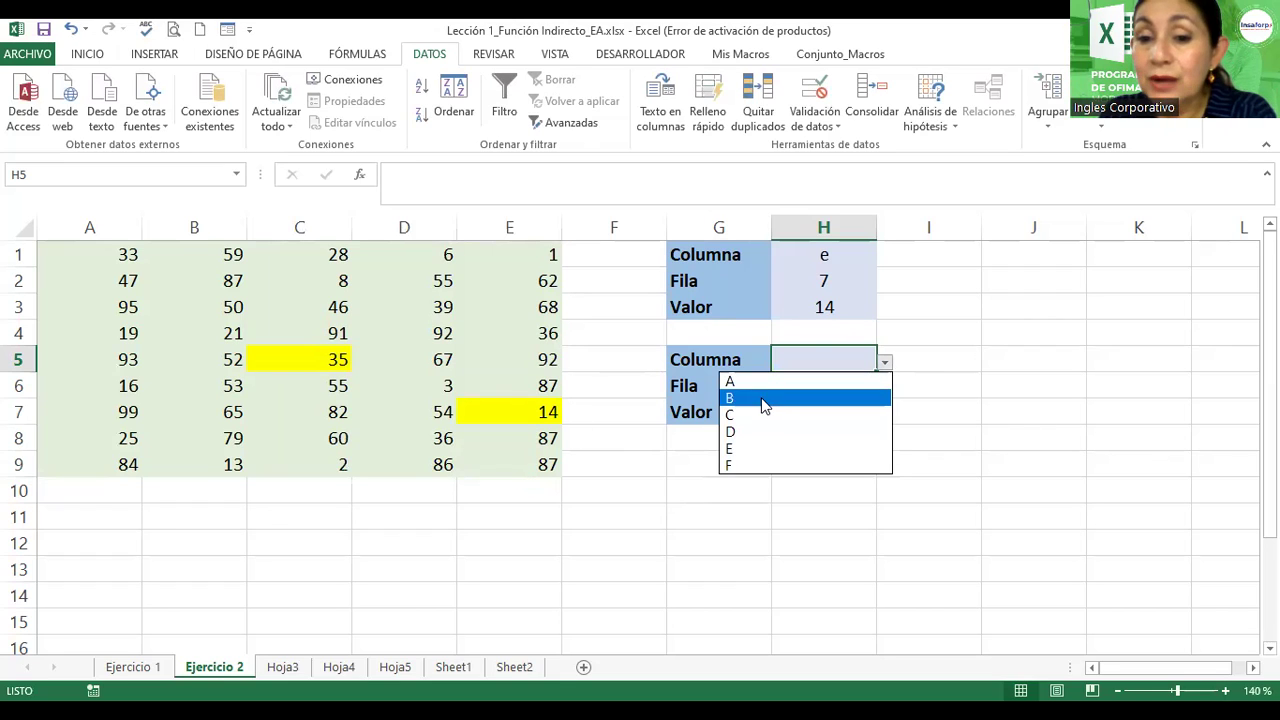
pyautogui.click(763, 400)
pyautogui.click(885, 364)
pyautogui.click(812, 445)
pyautogui.click(884, 364)
pyautogui.click(788, 382)
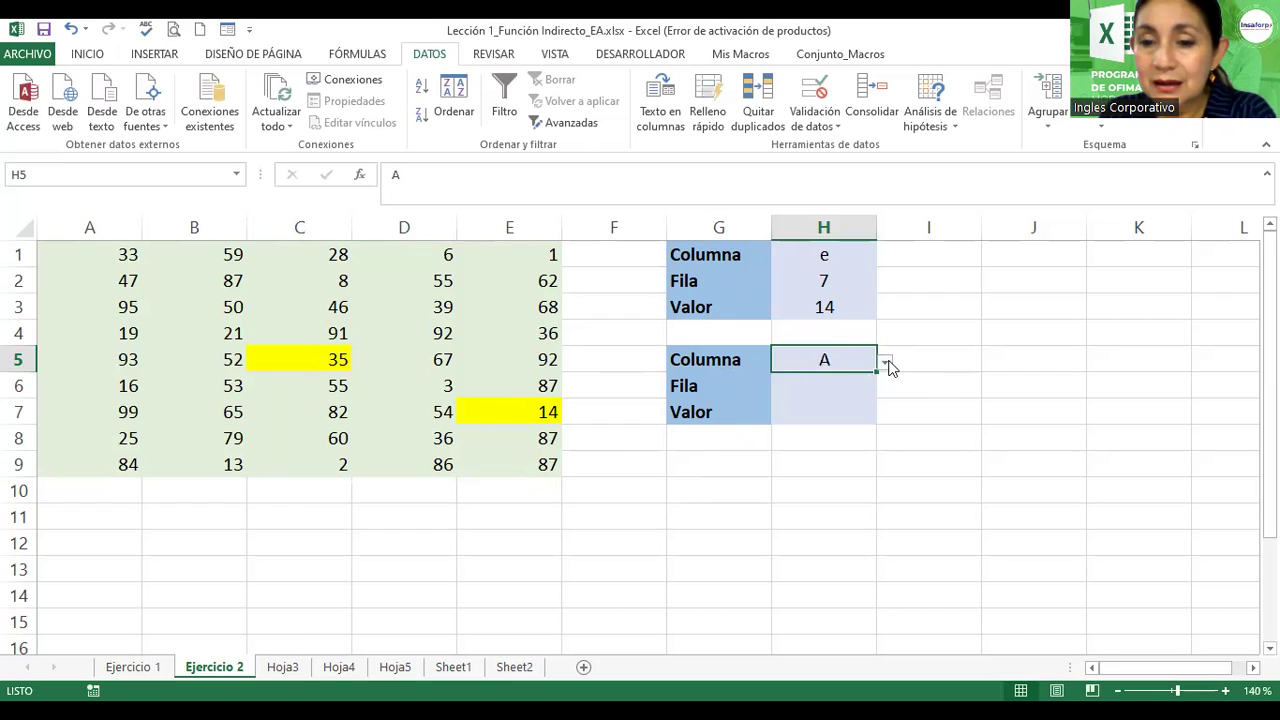
pyautogui.click(886, 364)
pyautogui.click(814, 445)
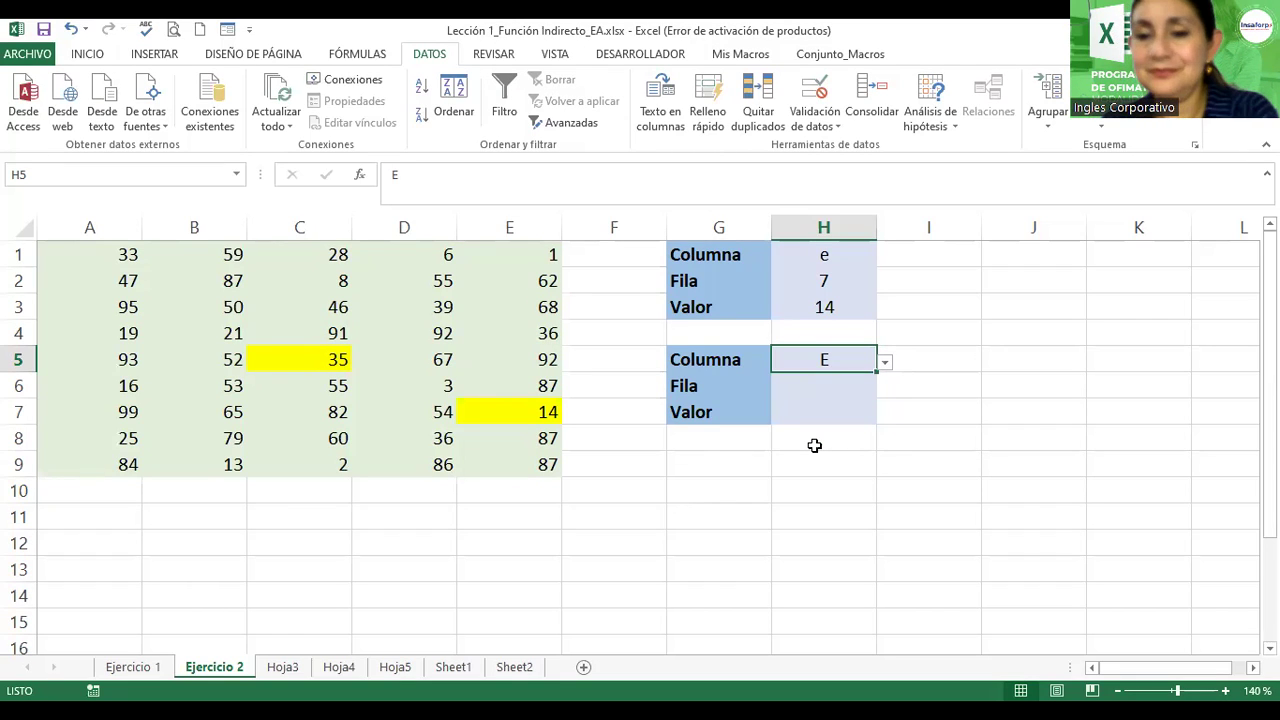
pyautogui.click(885, 364)
pyautogui.click(817, 396)
pyautogui.click(884, 364)
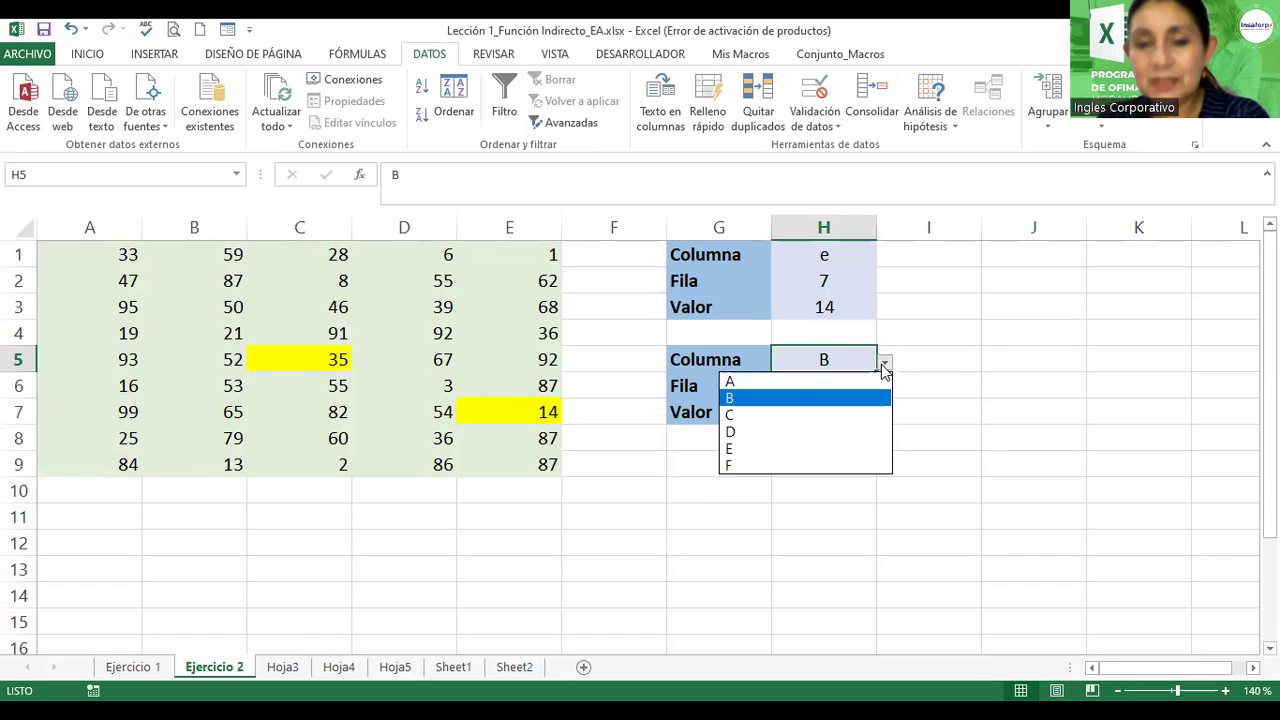
pyautogui.click(776, 415)
# - Start a data validation rule for the Fila cell H6 and set the allowed type to Lista
pyautogui.click(817, 385)
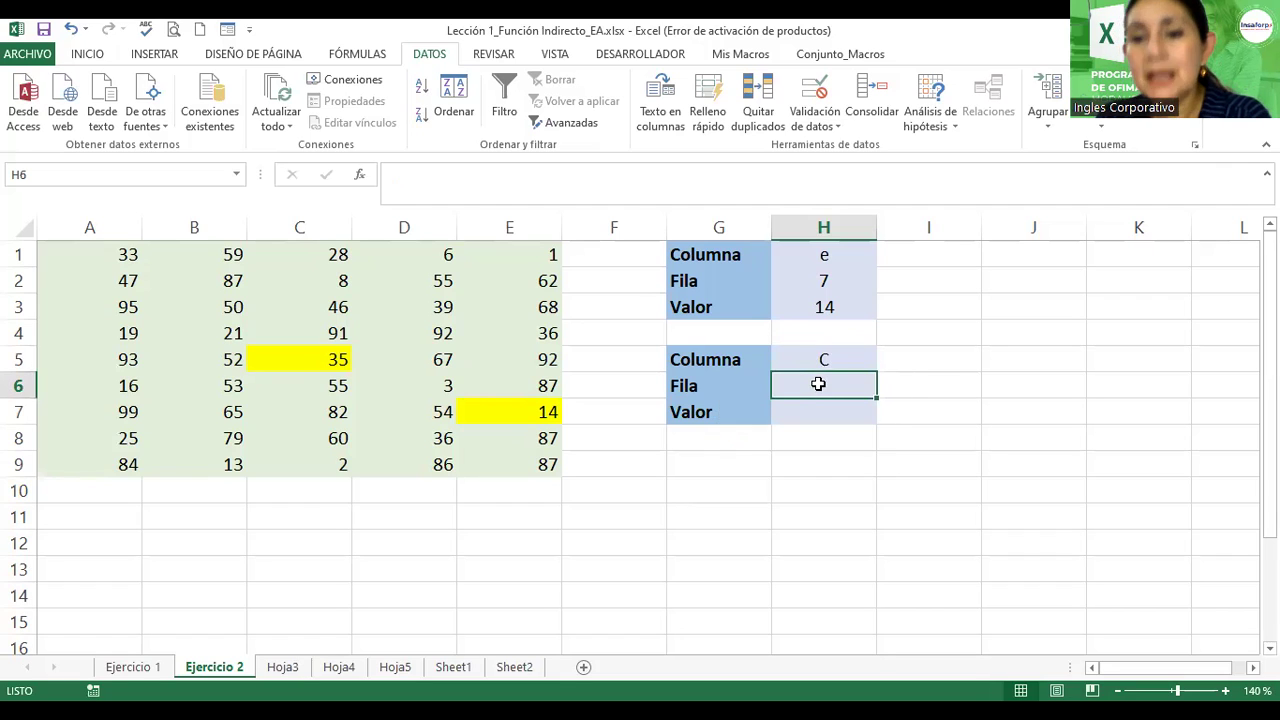
pyautogui.click(836, 122)
pyautogui.click(843, 148)
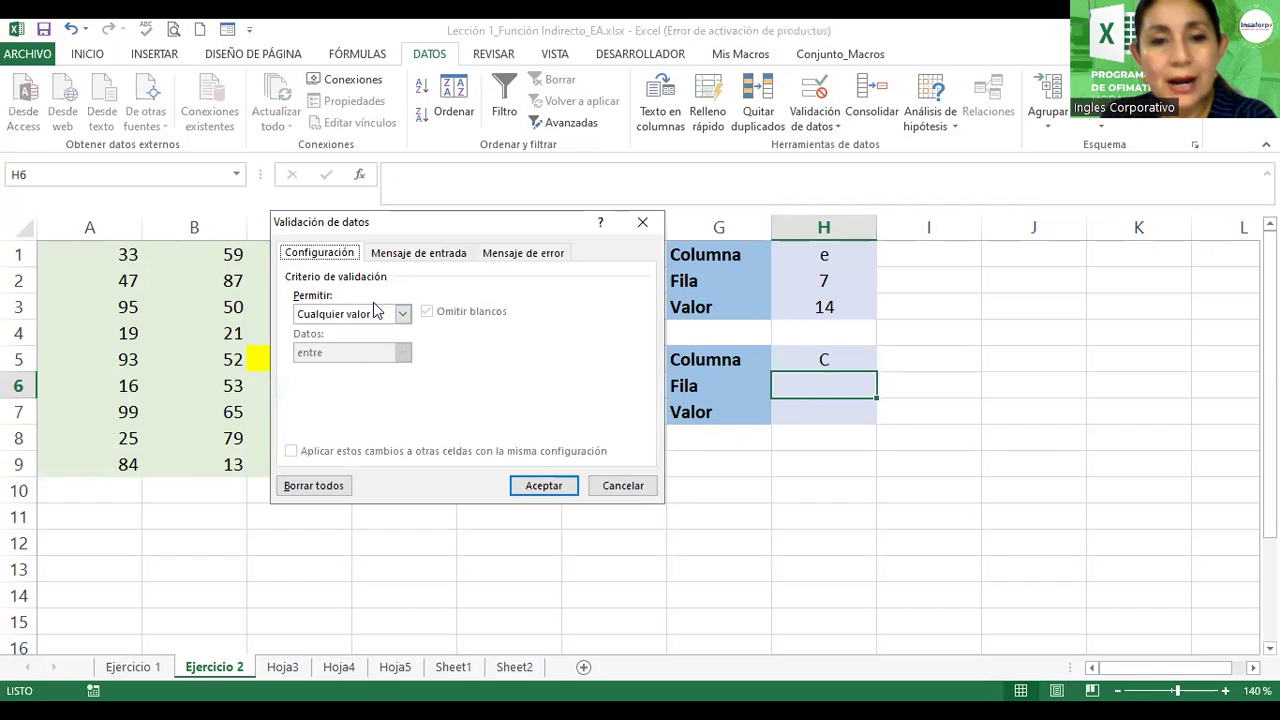
pyautogui.click(372, 314)
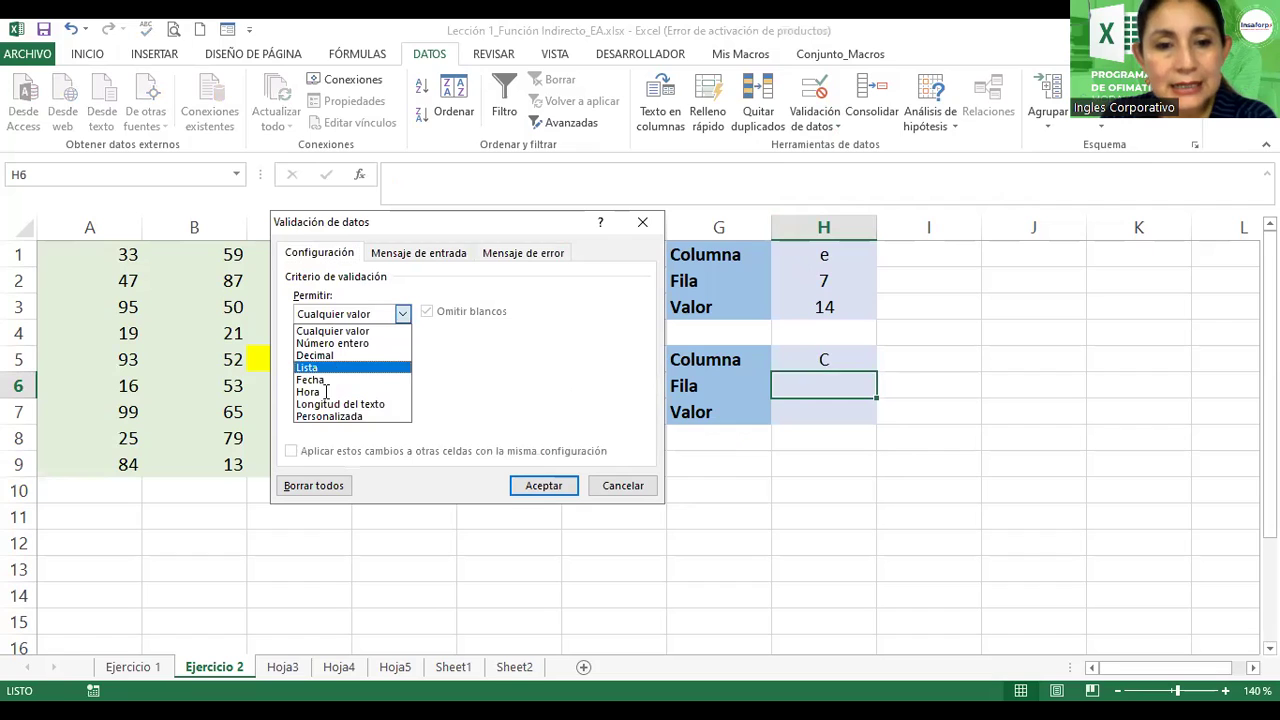
pyautogui.click(336, 370)
# - Enter 1;2;3;4;5;6;7;8;9 as the list source for cell H6 and apply the validation rule
pyautogui.click(326, 391)
pyautogui.write('1;2')
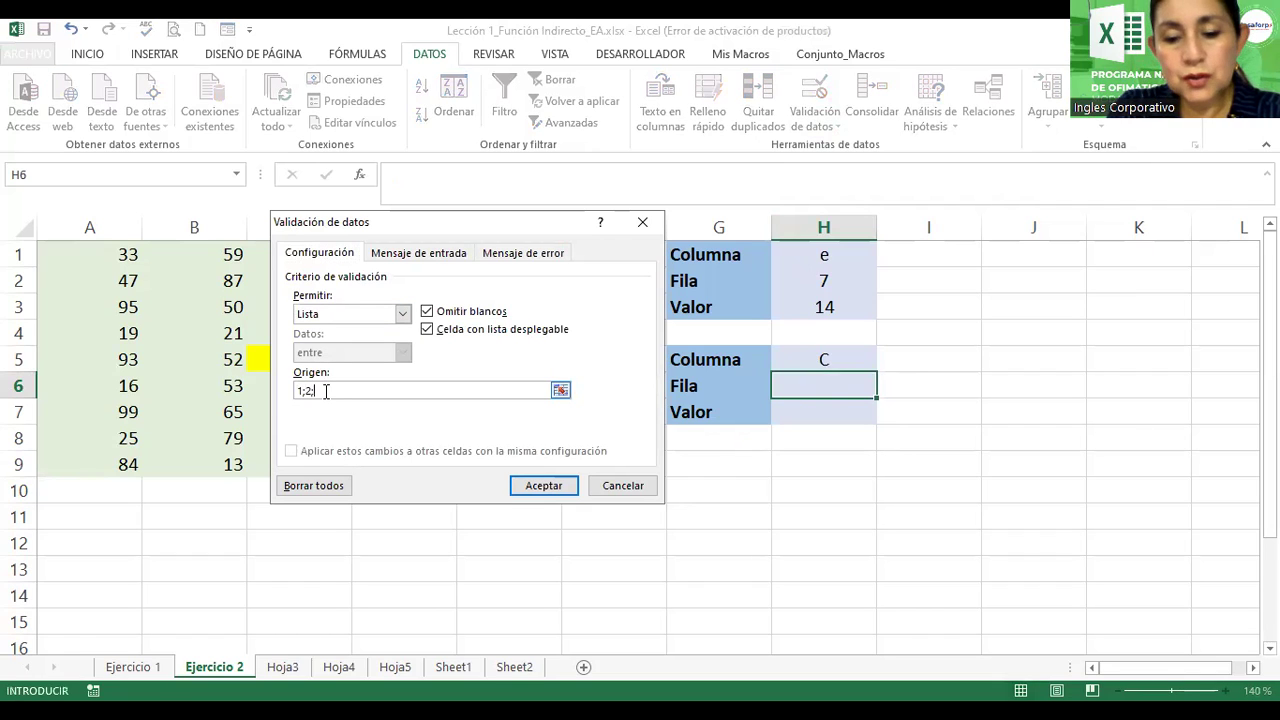
pyautogui.write(';3;4;5;6;7;8;')
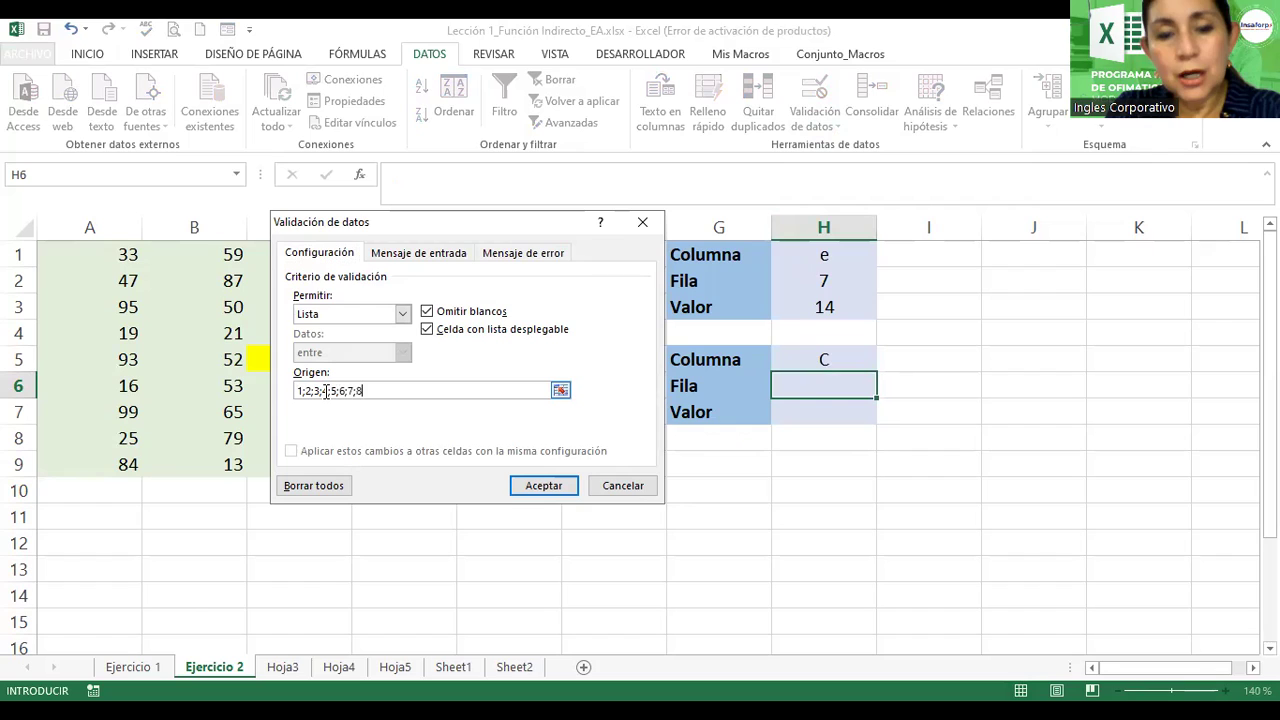
pyautogui.write('9')
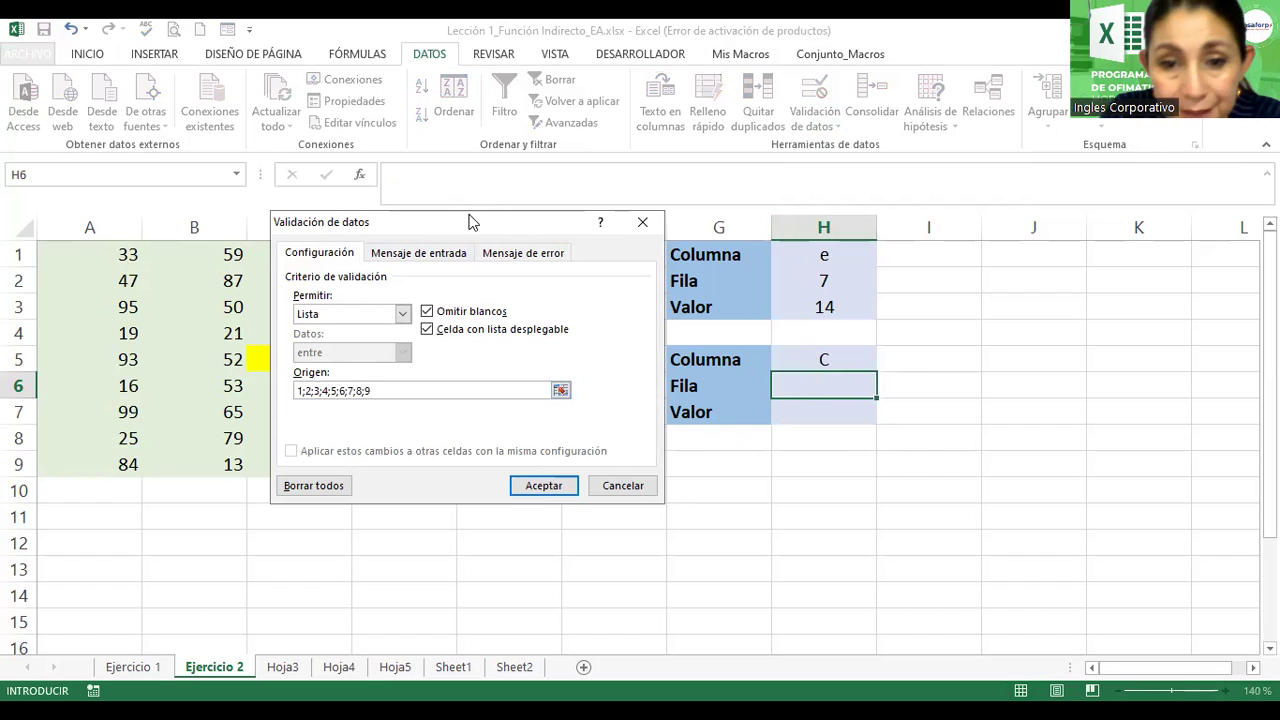
pyautogui.moveTo(430, 222); pyautogui.dragTo(1056, 197)
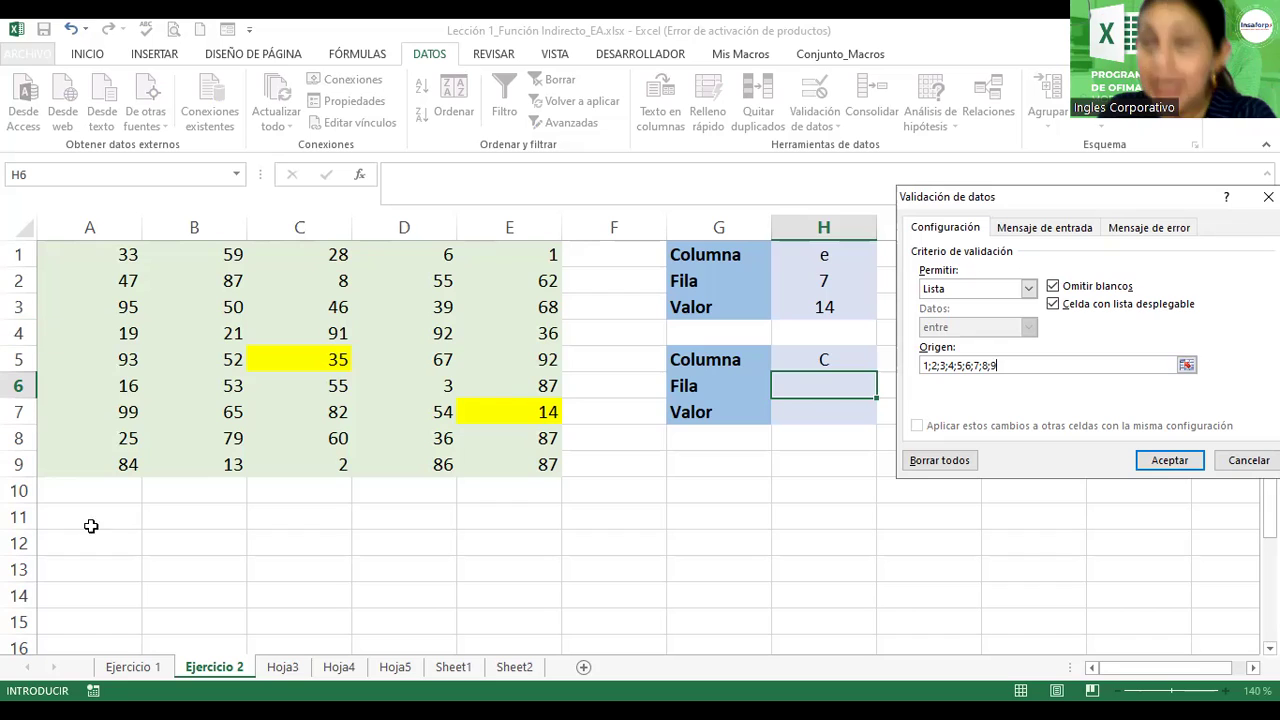
pyautogui.click(1180, 466)
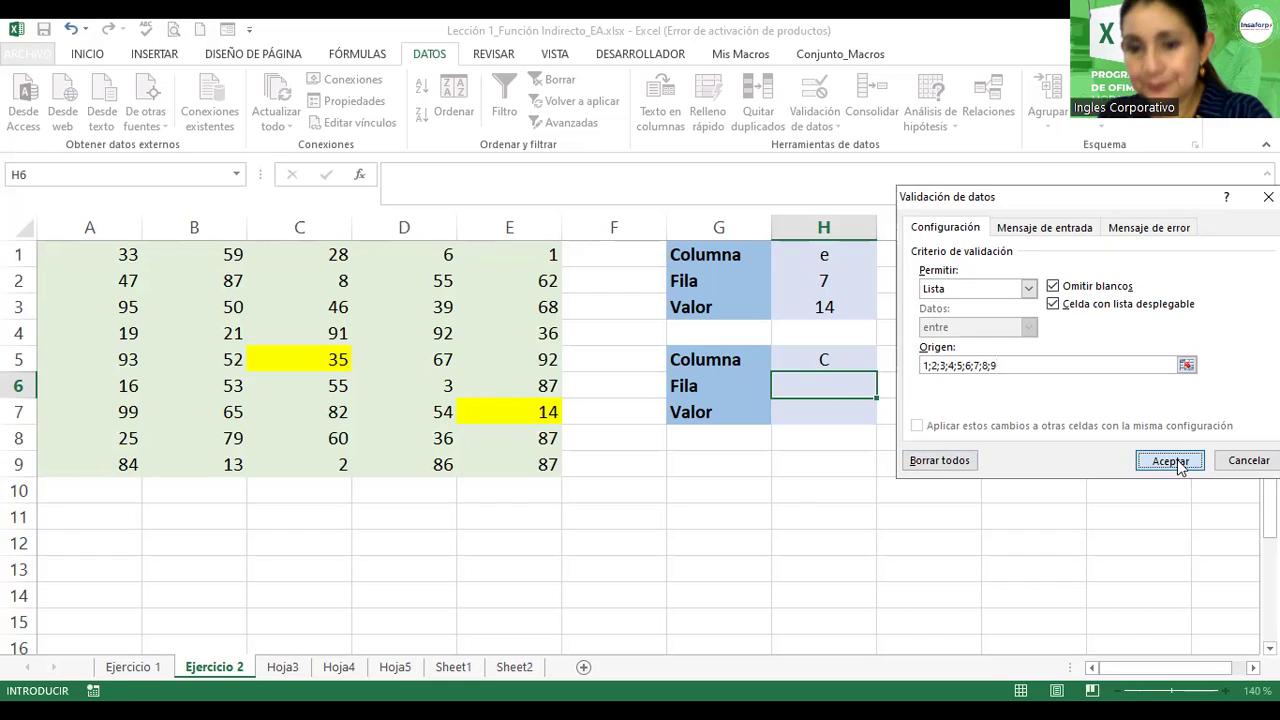
# - Choose 4 from the Fila list in H6 and check the Valor formula in H7
pyautogui.click(884, 391)
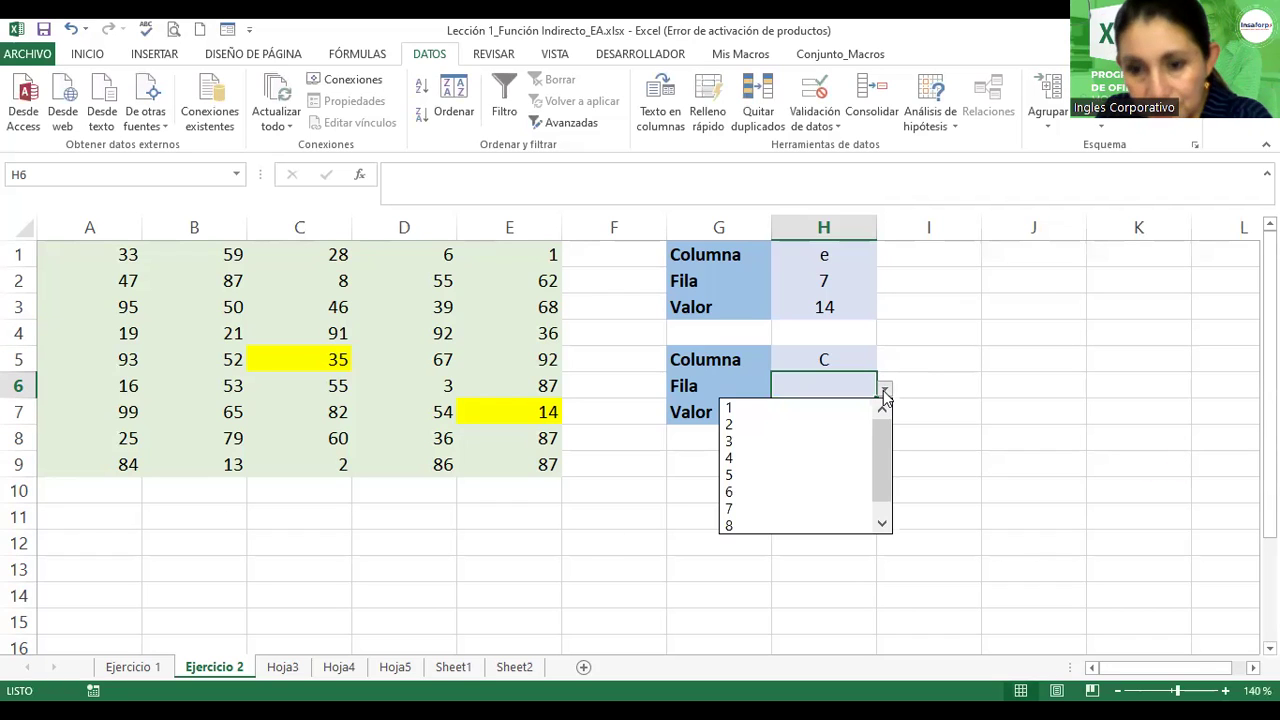
pyautogui.click(832, 457)
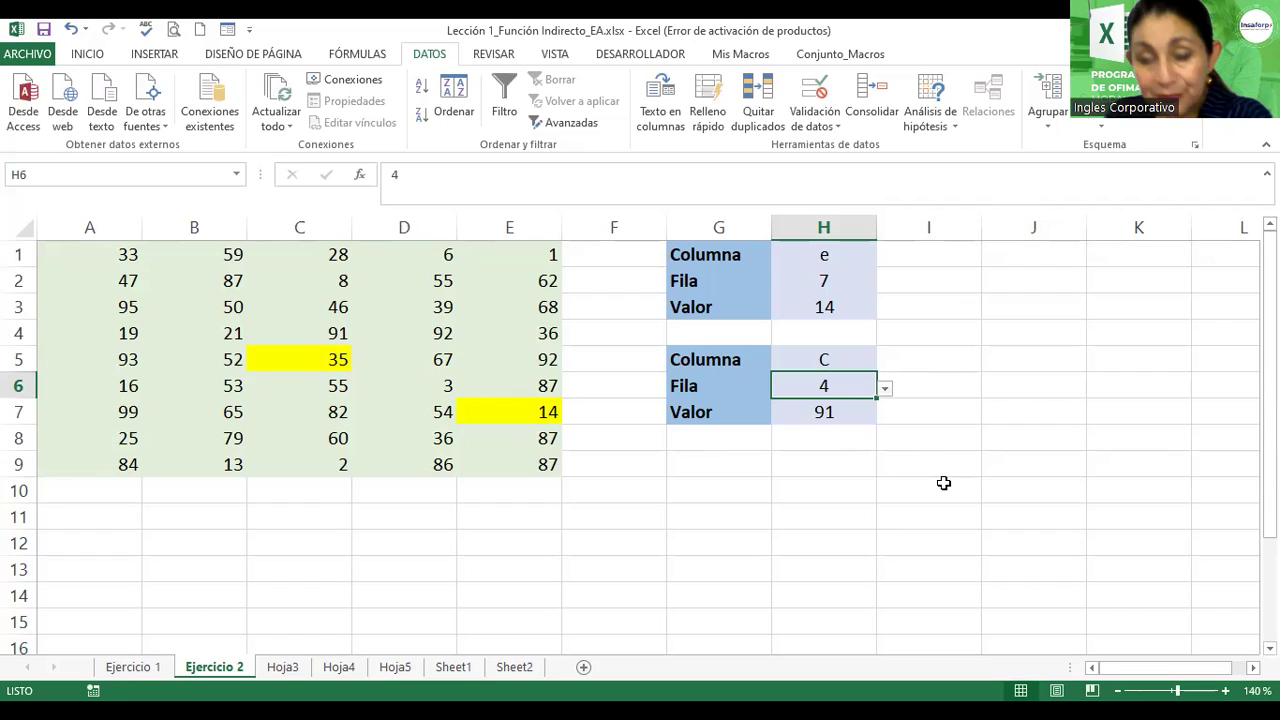
pyautogui.click(824, 414)
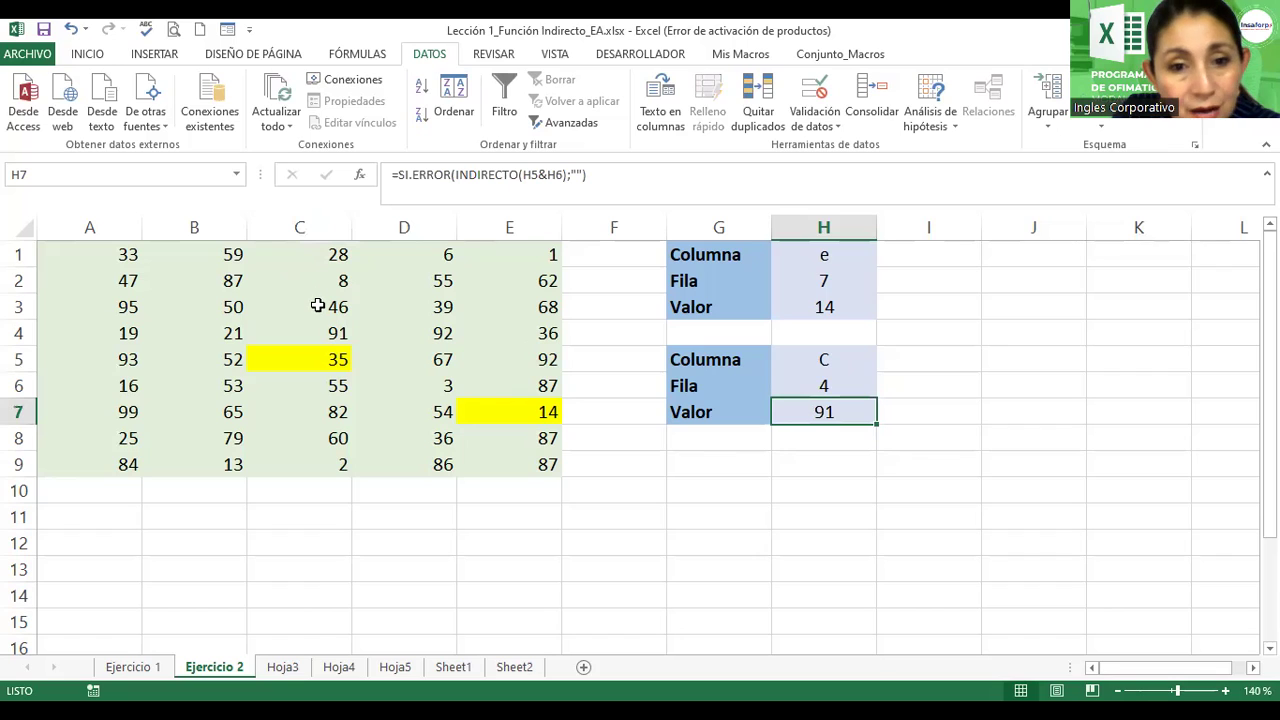
# - Trace column C down to row 4 and format the matching cell C4 with bold red text
pyautogui.click(316, 255)
pyautogui.click(325, 281)
pyautogui.click(314, 312)
pyautogui.click(316, 334)
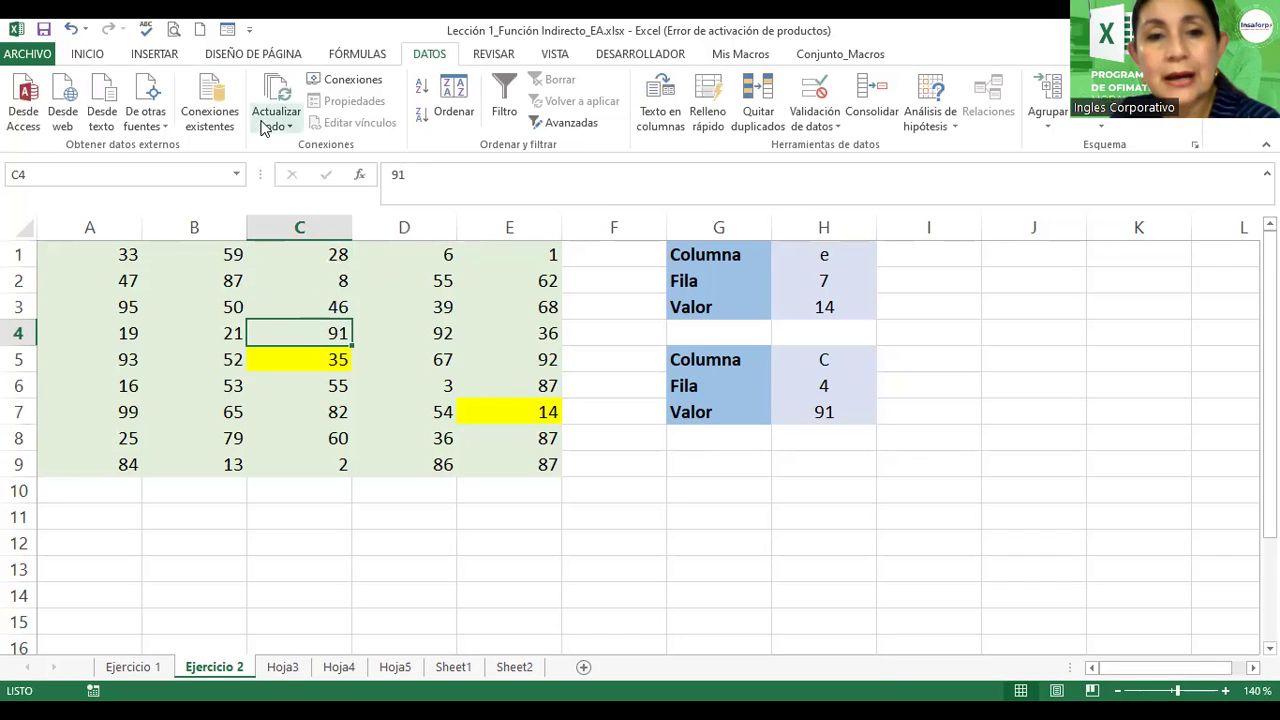
pyautogui.click(87, 54)
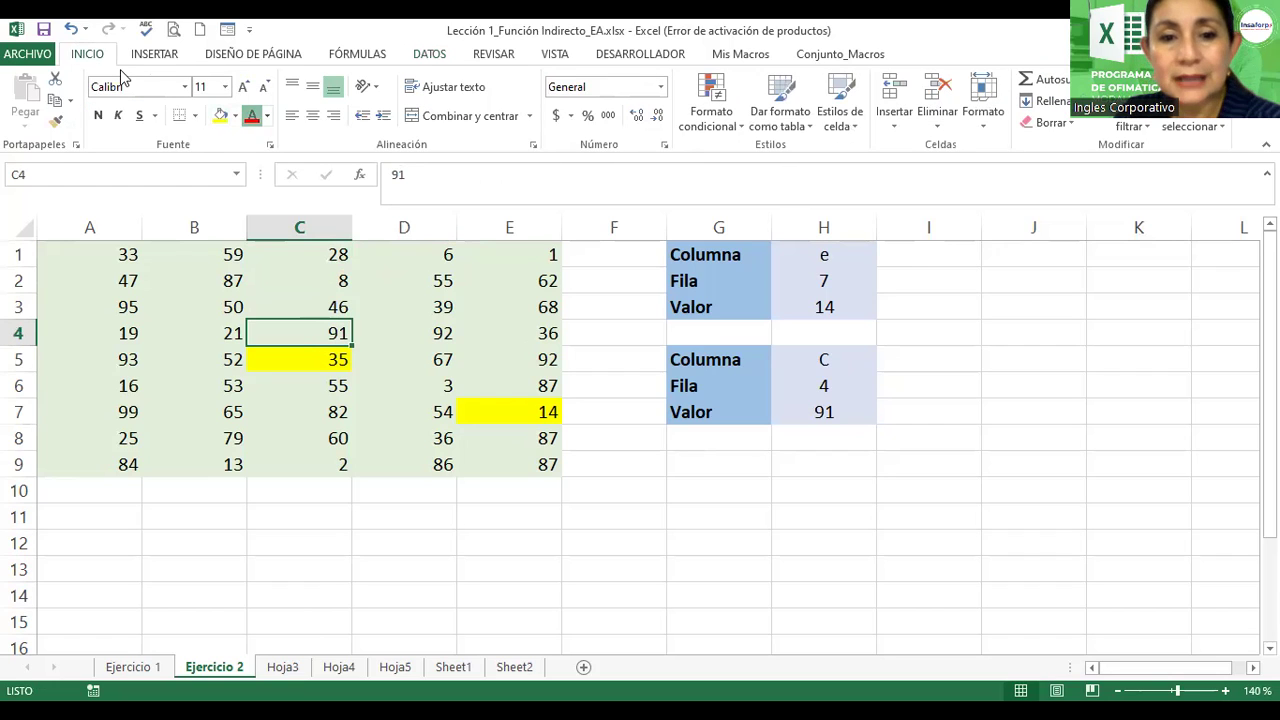
pyautogui.hotkey('alt', 'h')
pyautogui.press('f')
pyautogui.press('c')
pyautogui.press('Return')
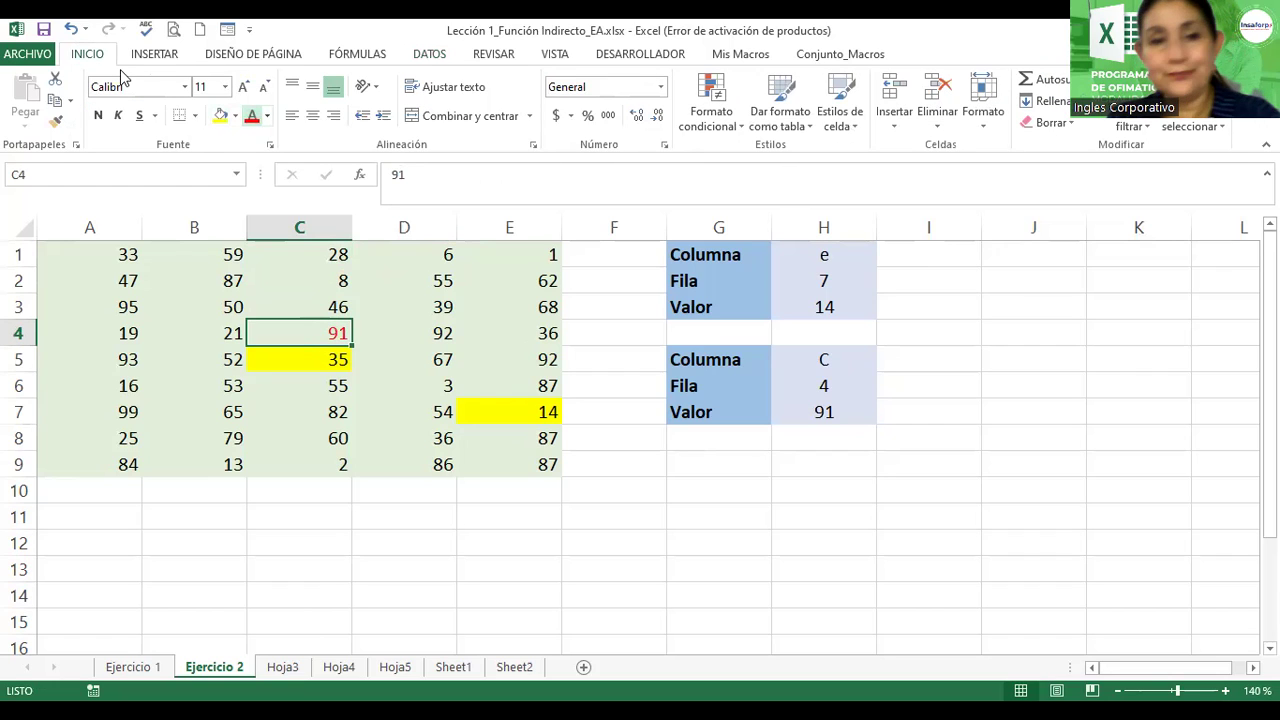
pyautogui.click(98, 115)
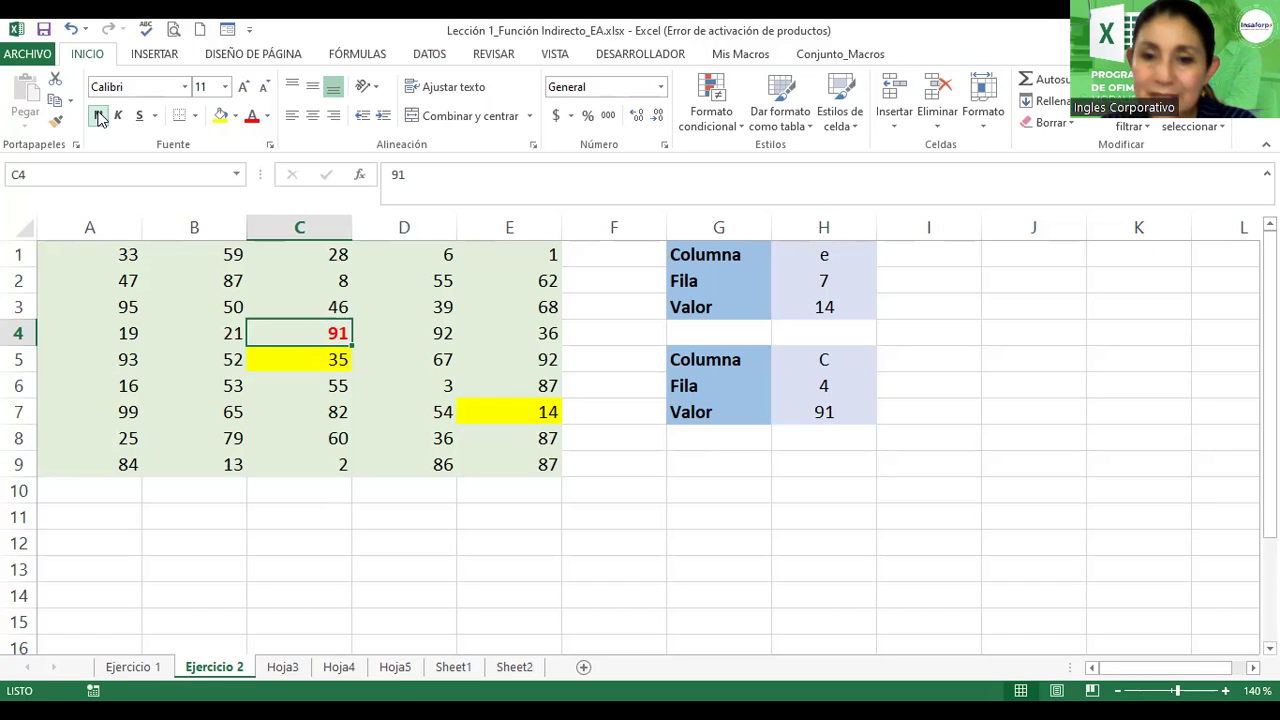
# - Choose E for Columna in H5 and 8 for Fila in H6, and check the Valor cell H7
pyautogui.click(822, 358)
pyautogui.click(885, 363)
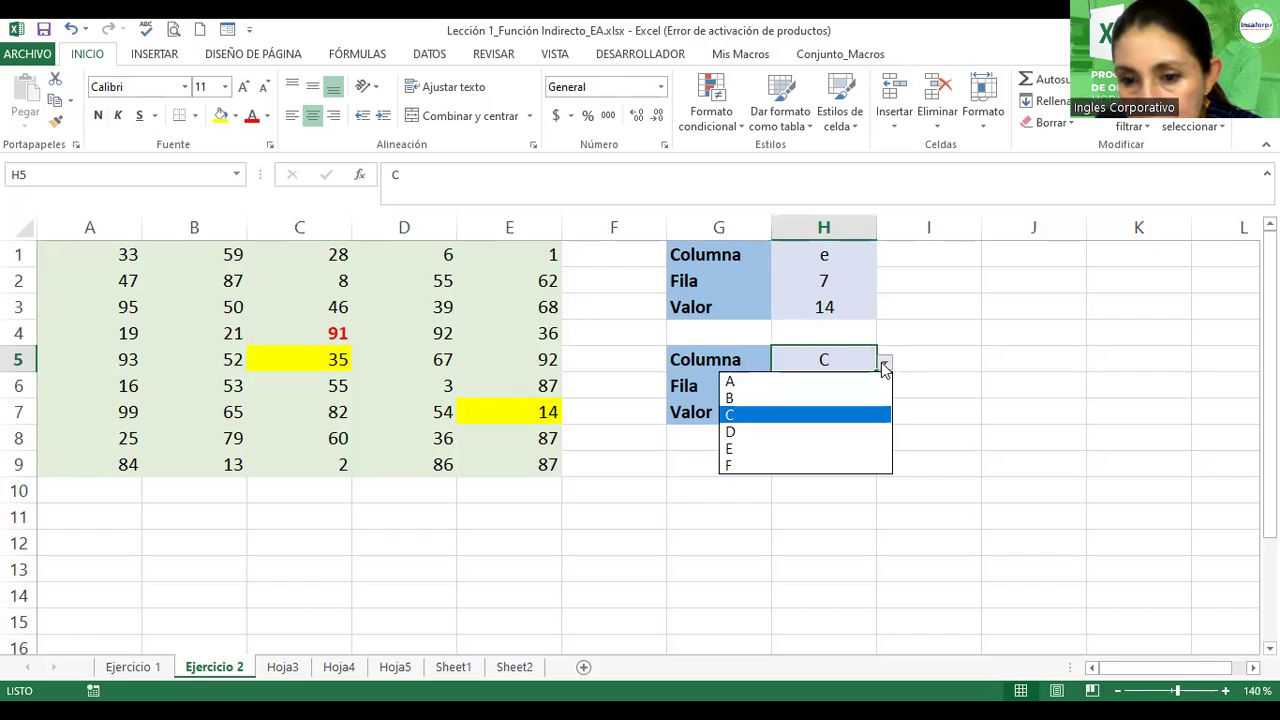
pyautogui.click(790, 449)
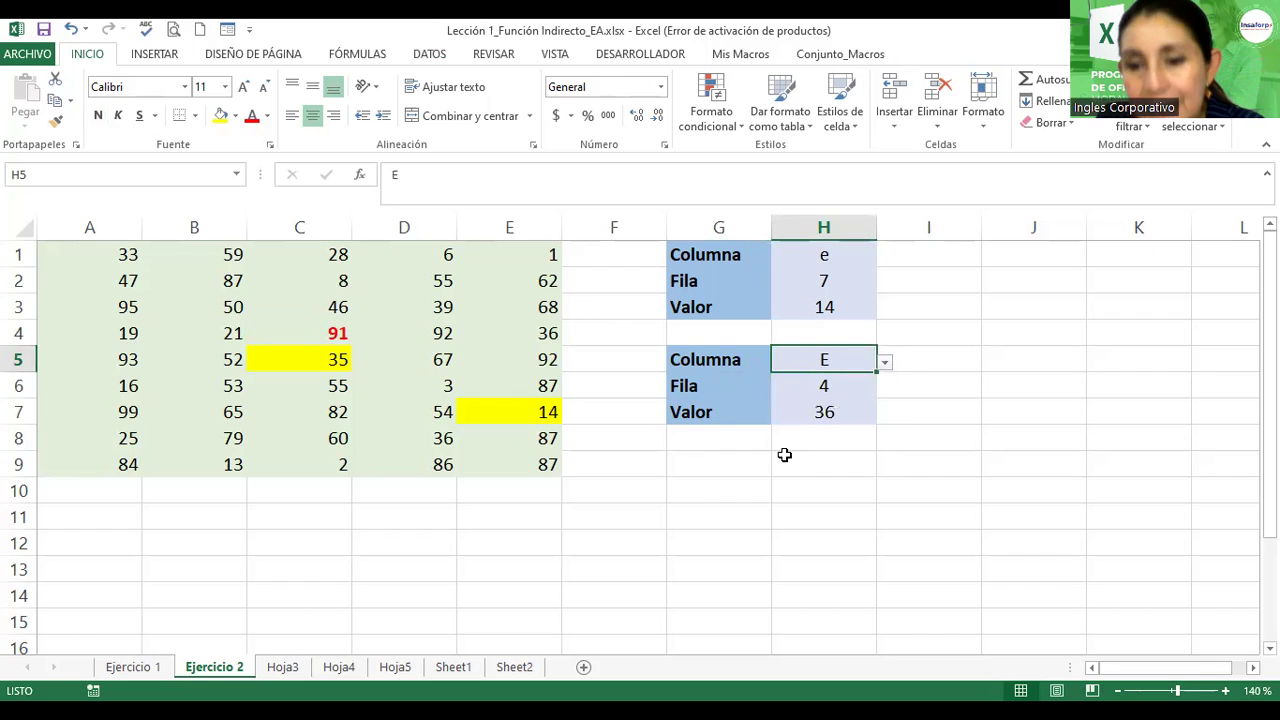
pyautogui.click(884, 362)
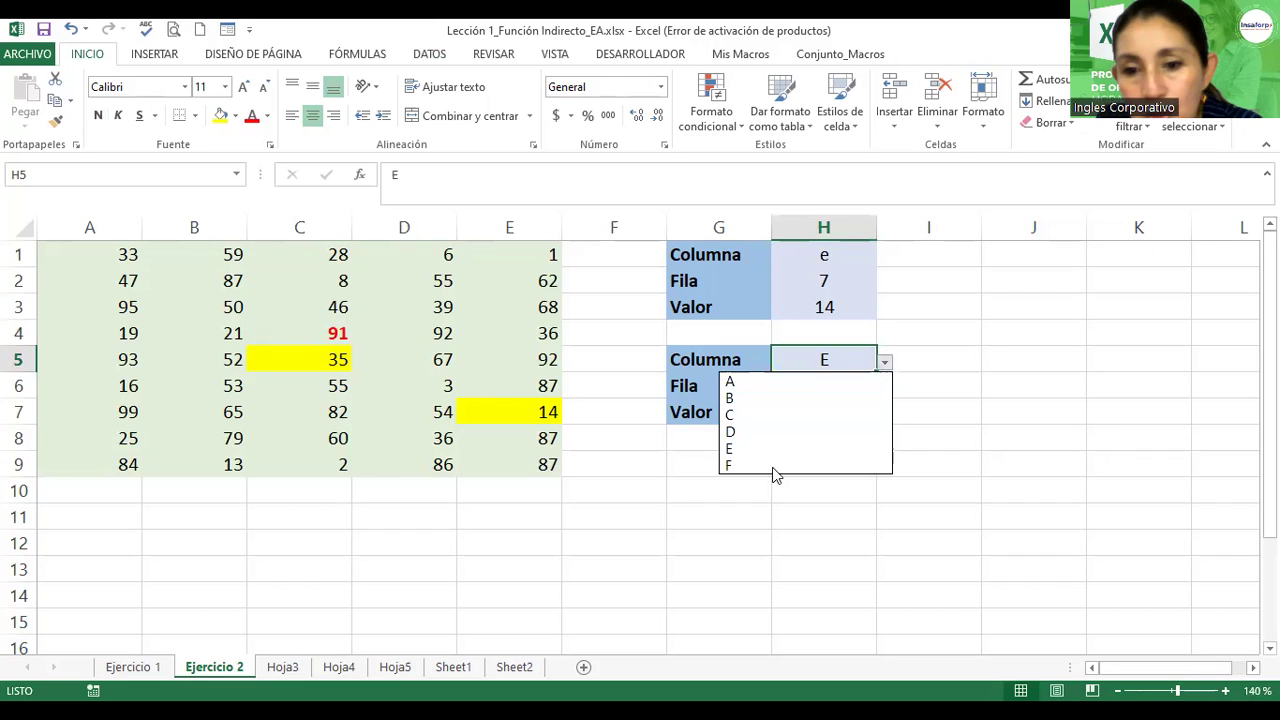
pyautogui.click(844, 366)
pyautogui.click(858, 385)
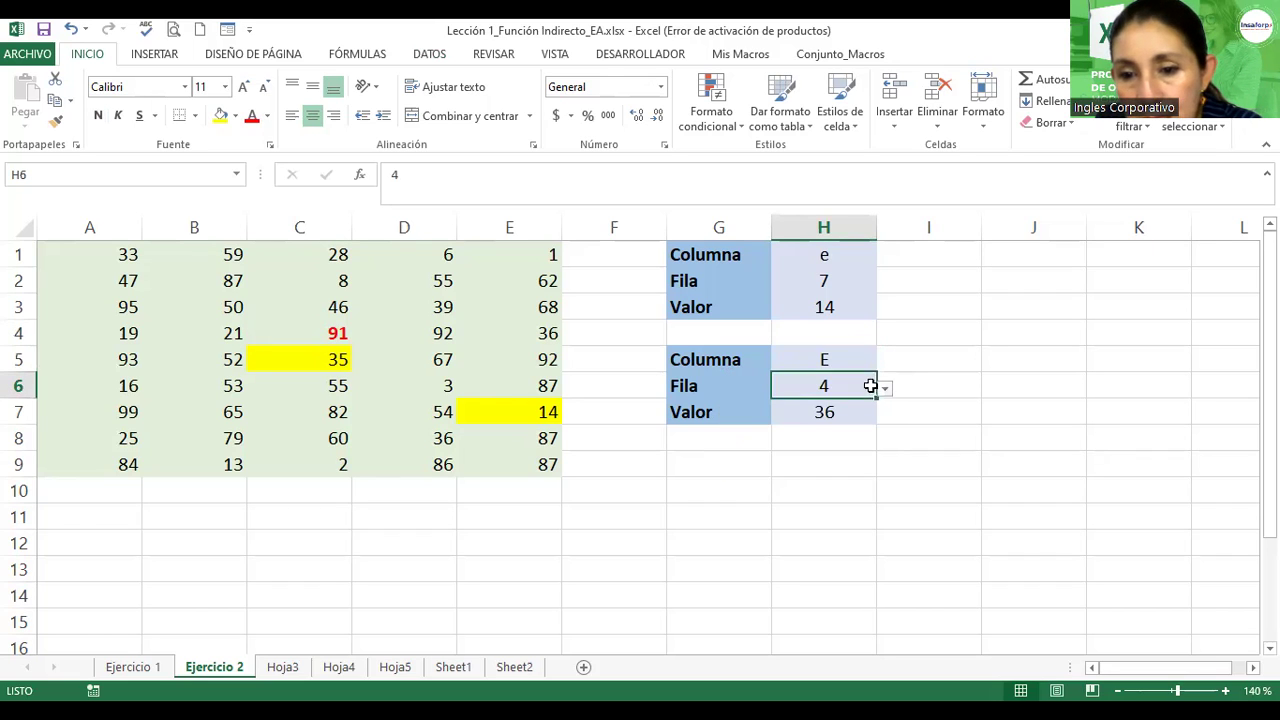
pyautogui.click(885, 388)
pyautogui.click(759, 509)
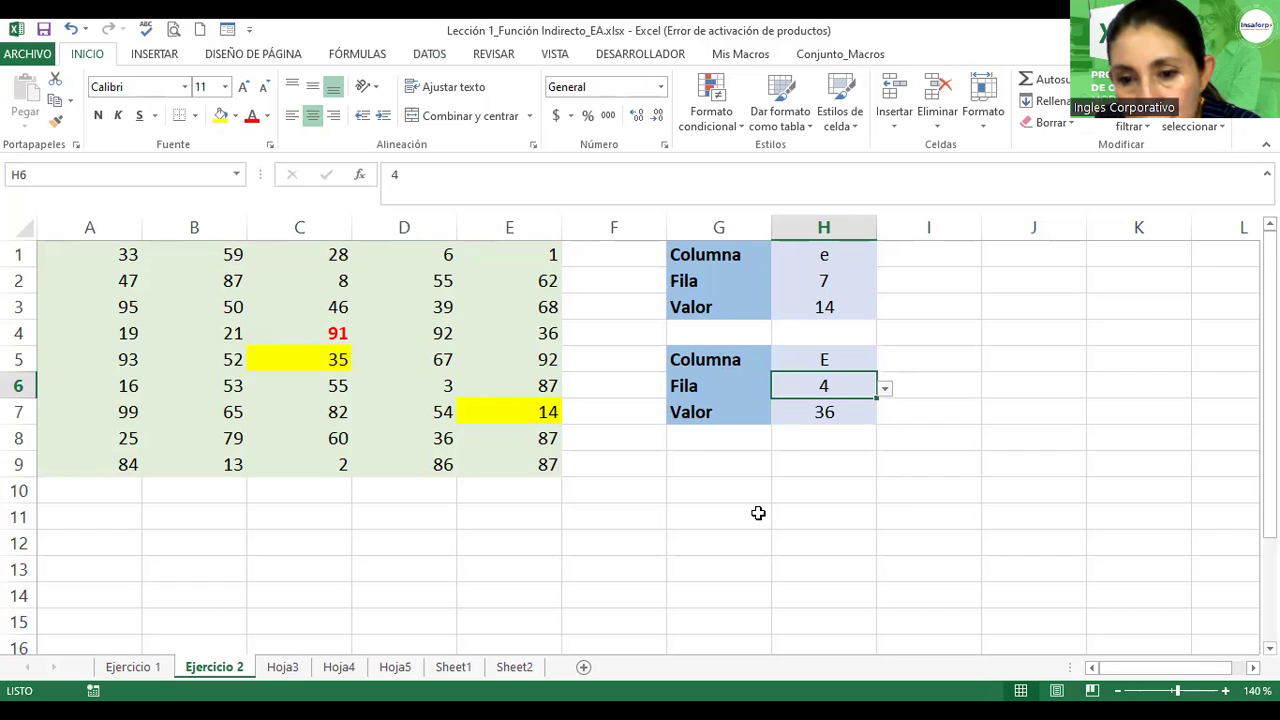
pyautogui.click(846, 413)
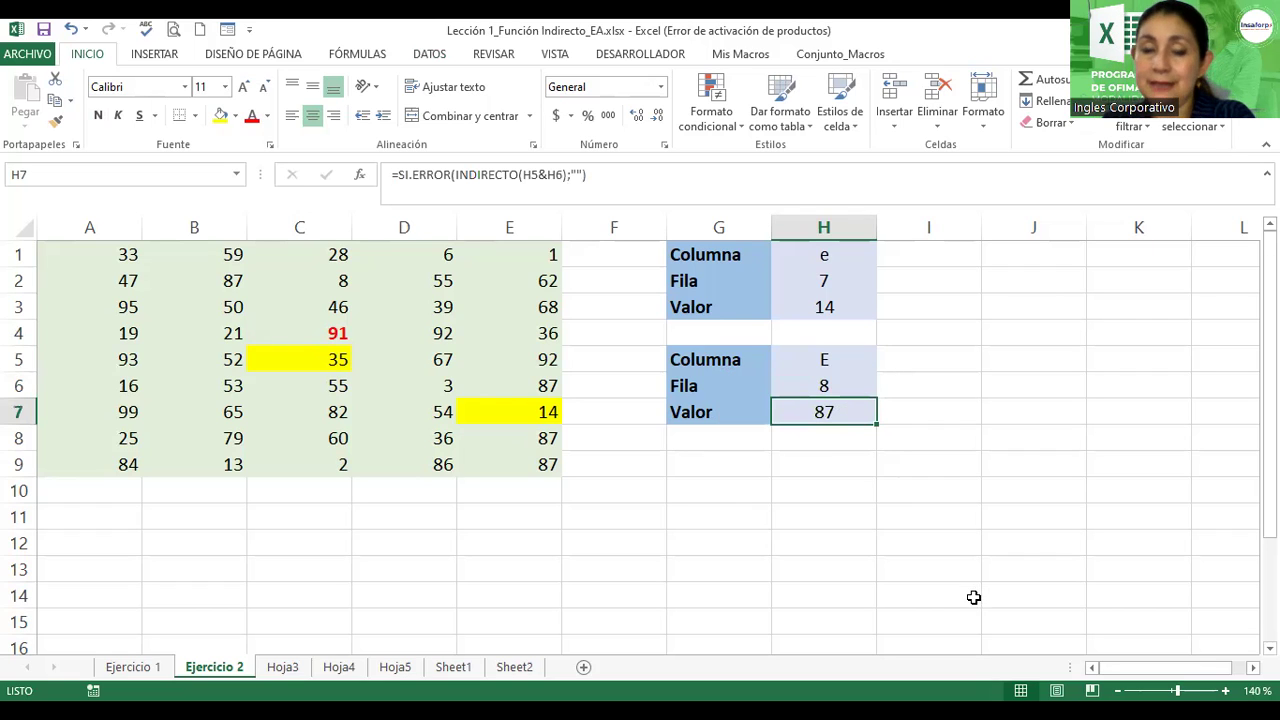
# - Trace column E cell by cell from E1 down to E8 to verify the value looked up in H7
pyautogui.click(510, 253)
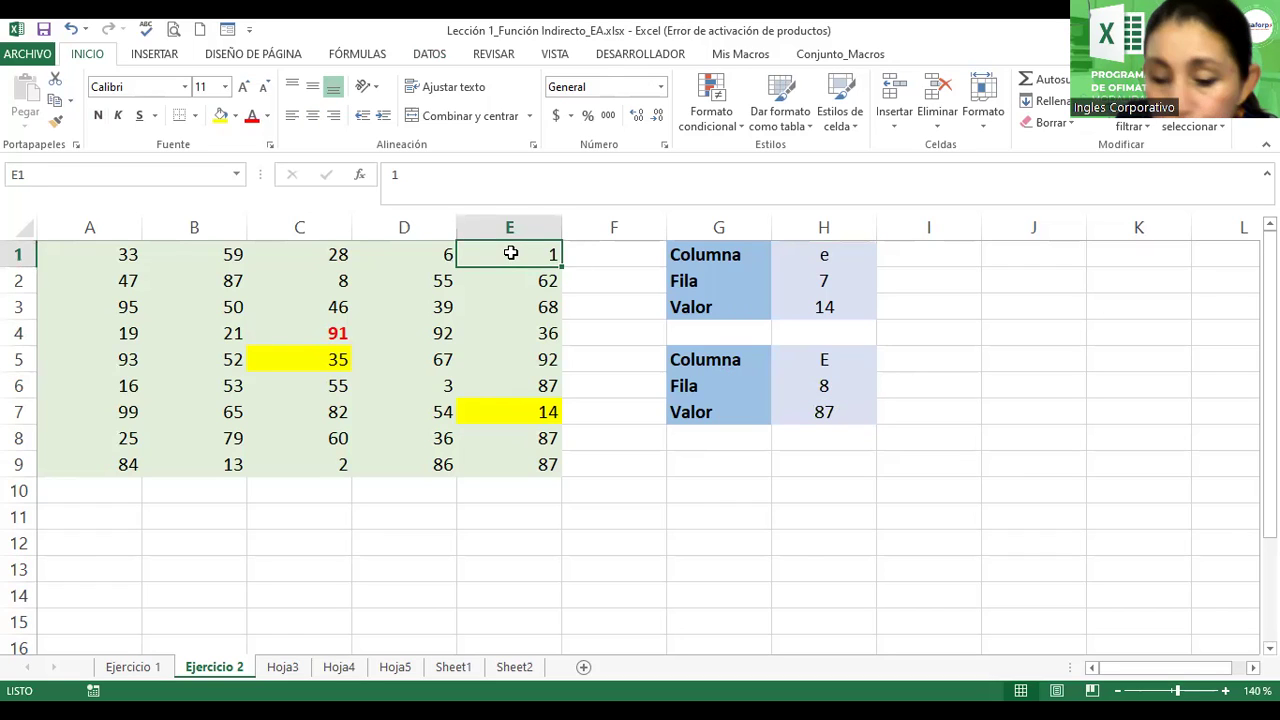
pyautogui.press('Down')
pyautogui.press('Down')
pyautogui.press('Down')
pyautogui.press('Down')
pyautogui.press('Down')
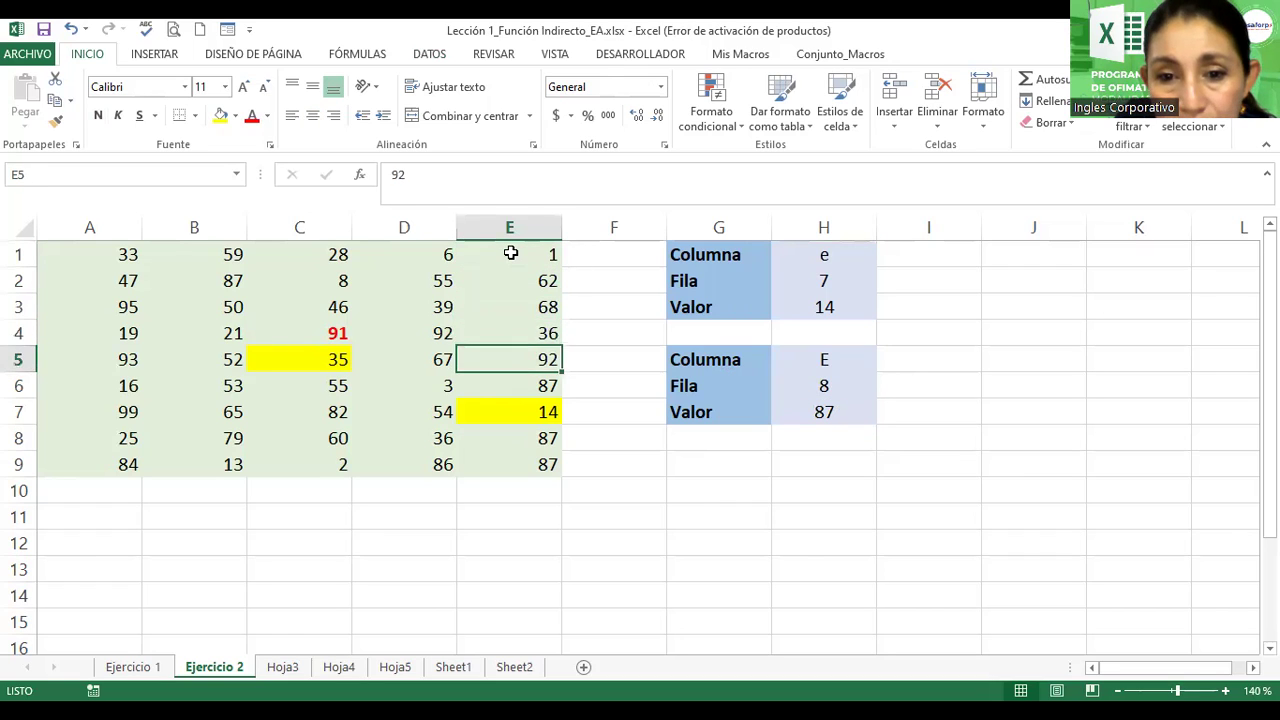
pyautogui.press('Down')
pyautogui.press('Down')
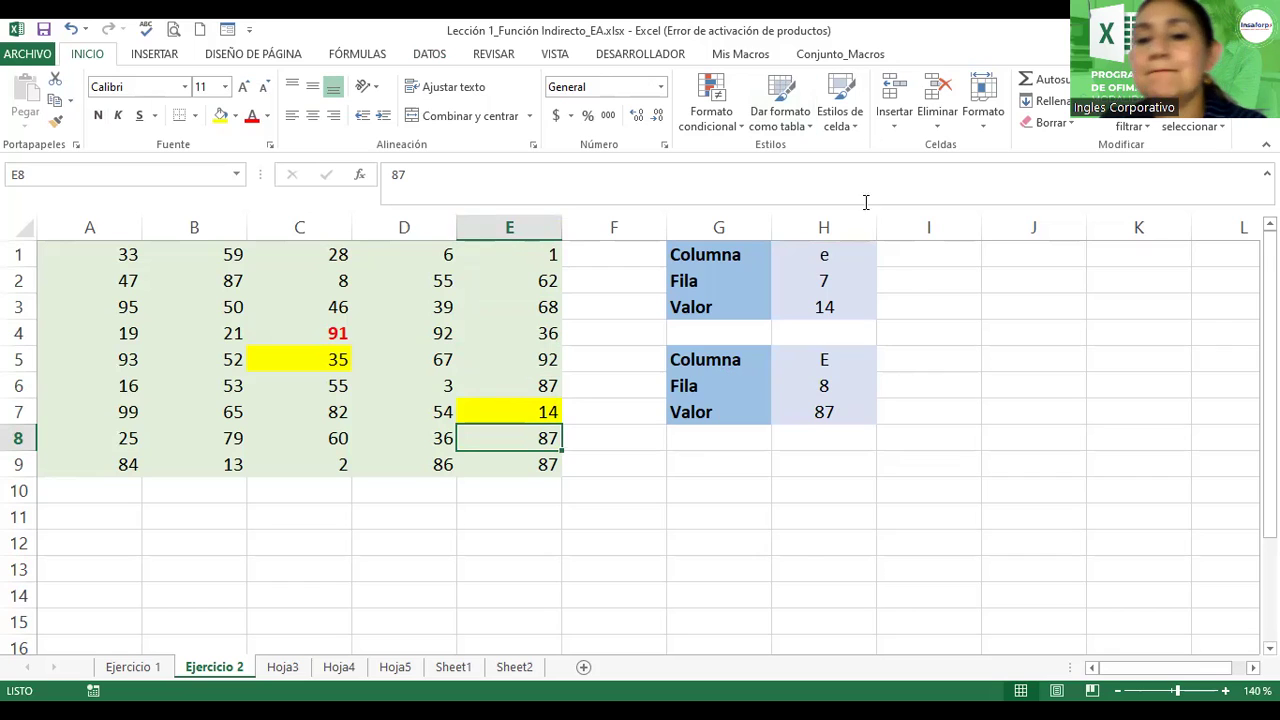
pyautogui.doubleClick(845, 362)
pyautogui.click(898, 409)
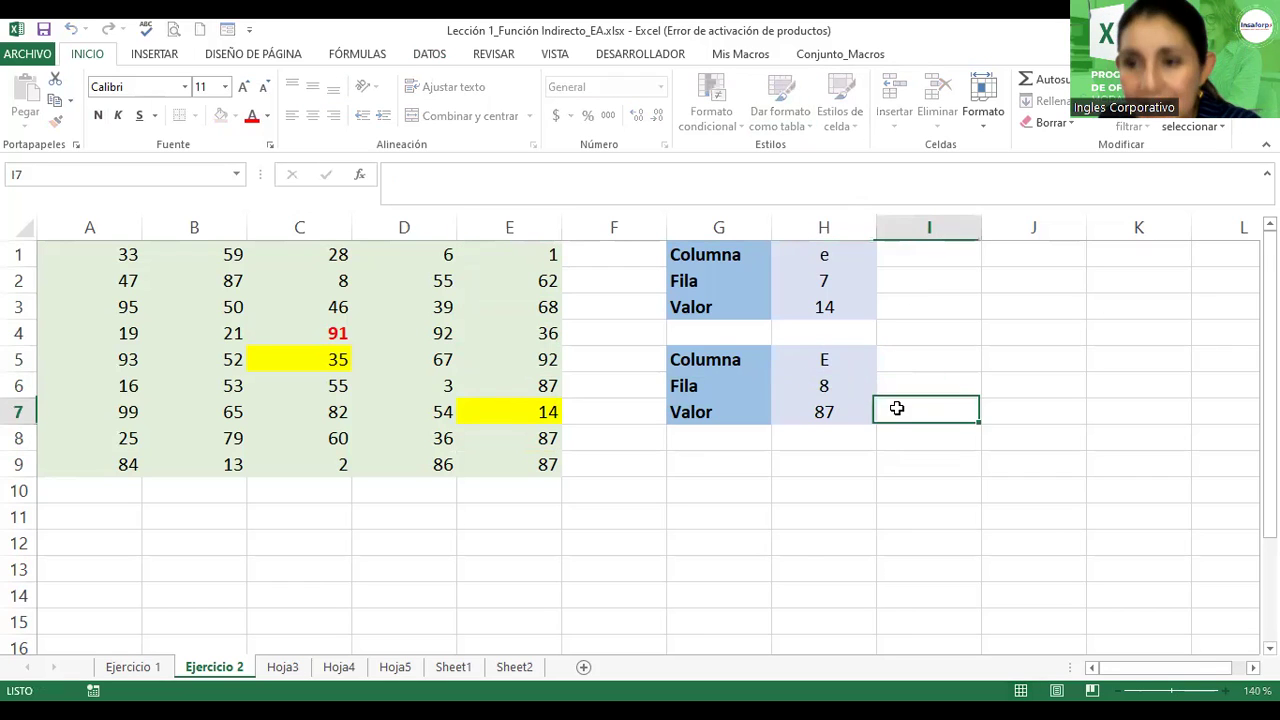
pyautogui.click(850, 363)
pyautogui.click(815, 386)
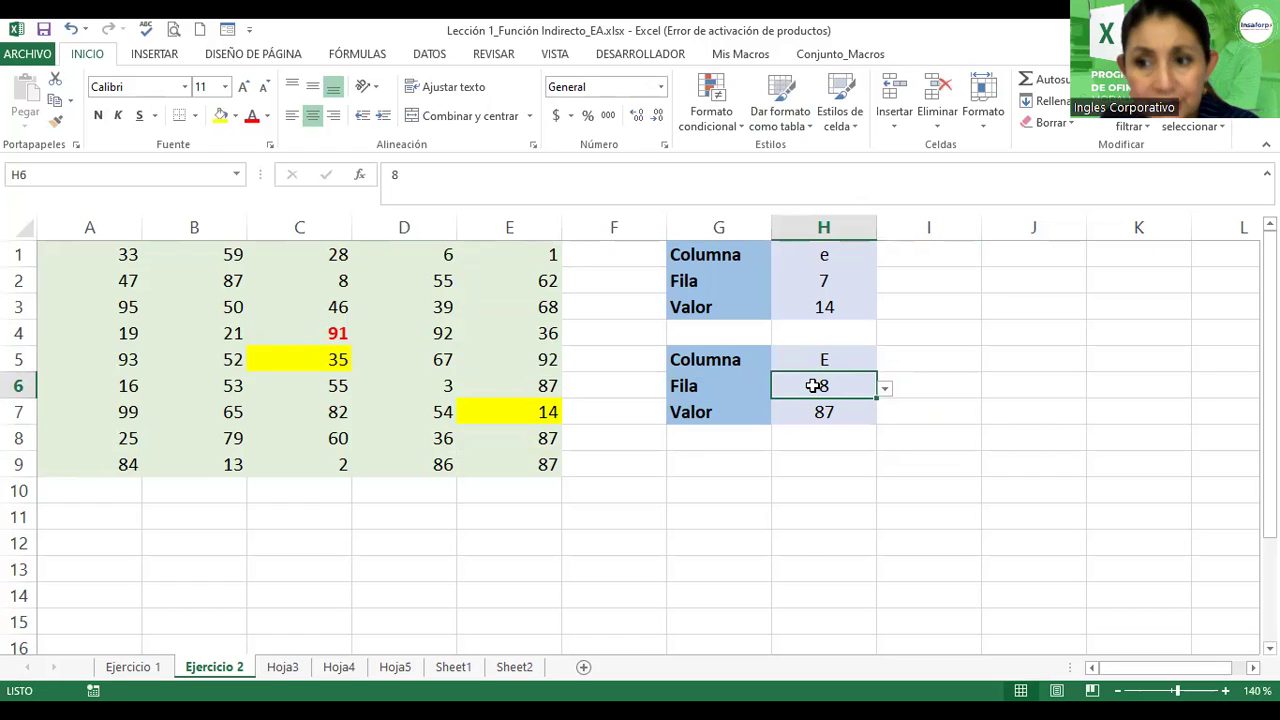
# - Set Columna in H1 to A and Fila in H2 to 9 in the first lookup
pyautogui.click(838, 256)
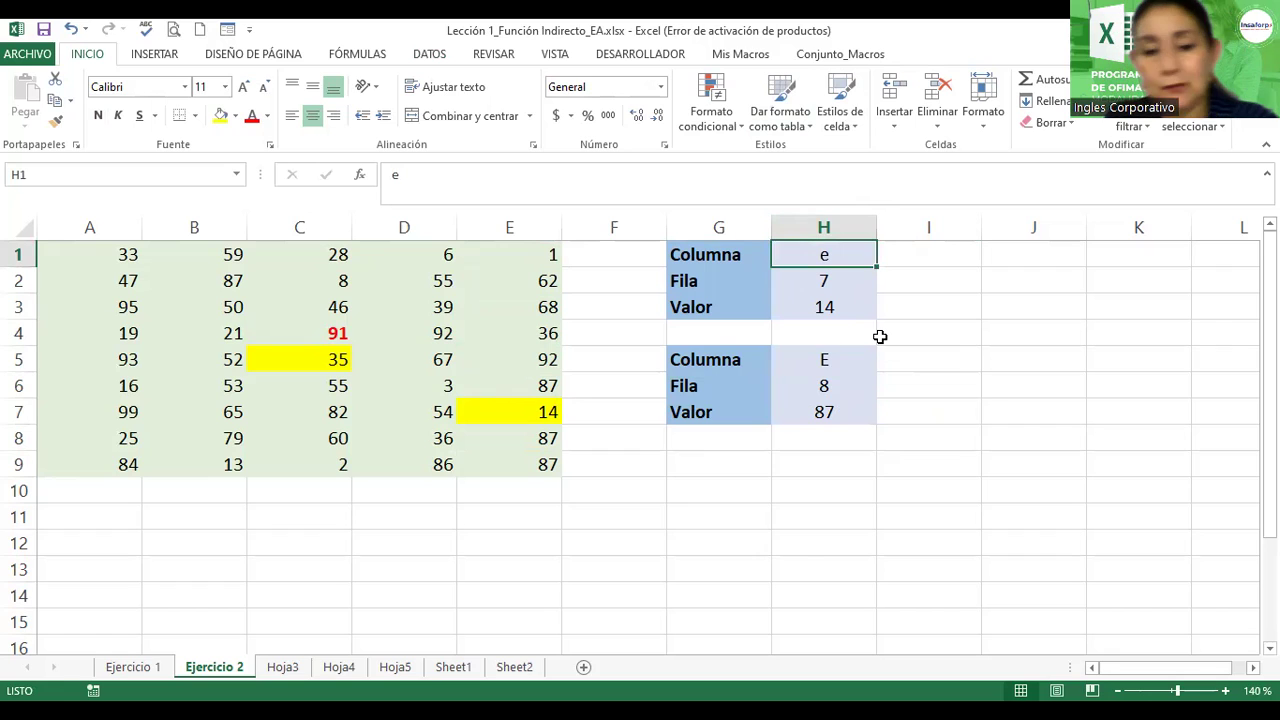
pyautogui.write('A')
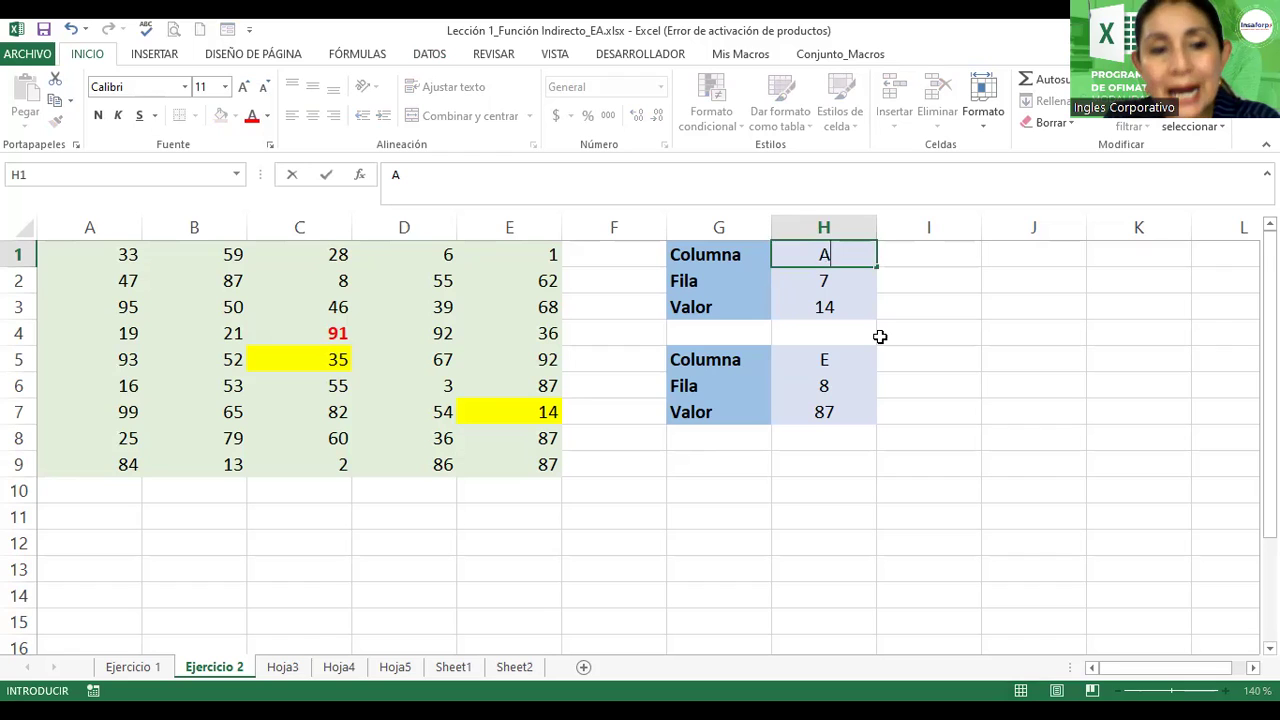
pyautogui.press('Return')
pyautogui.write('9')
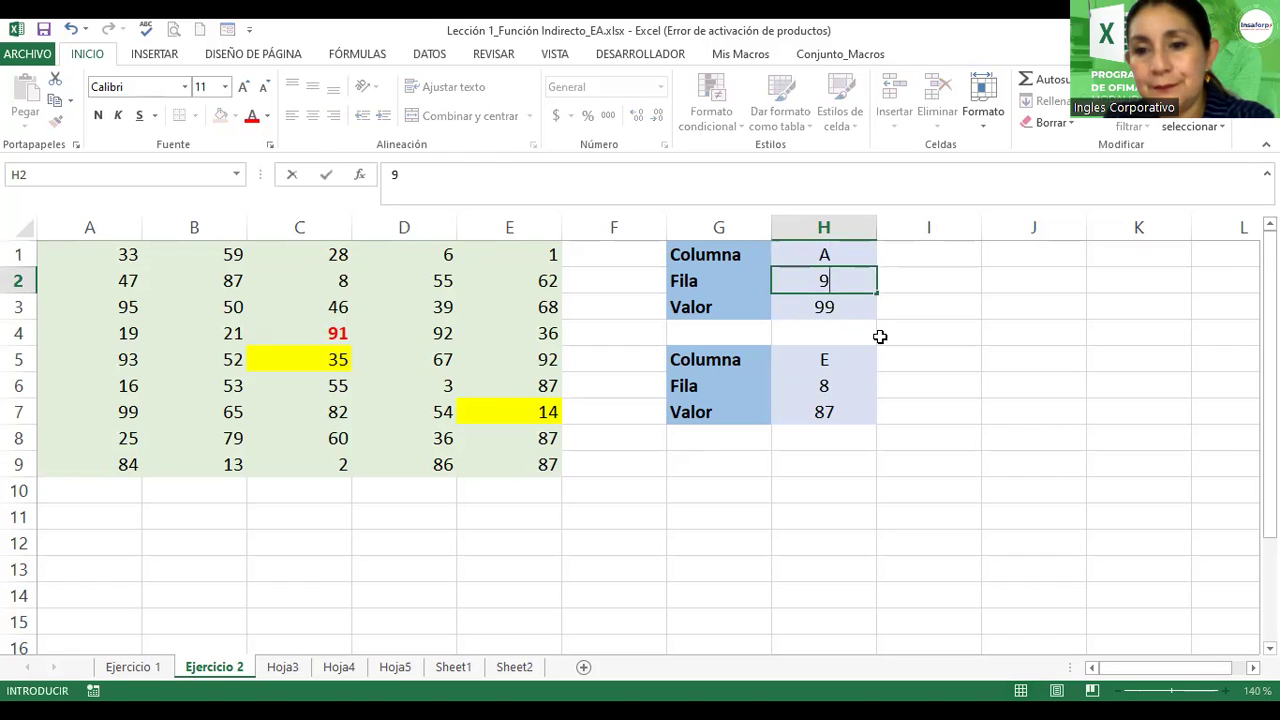
pyautogui.press('Return')
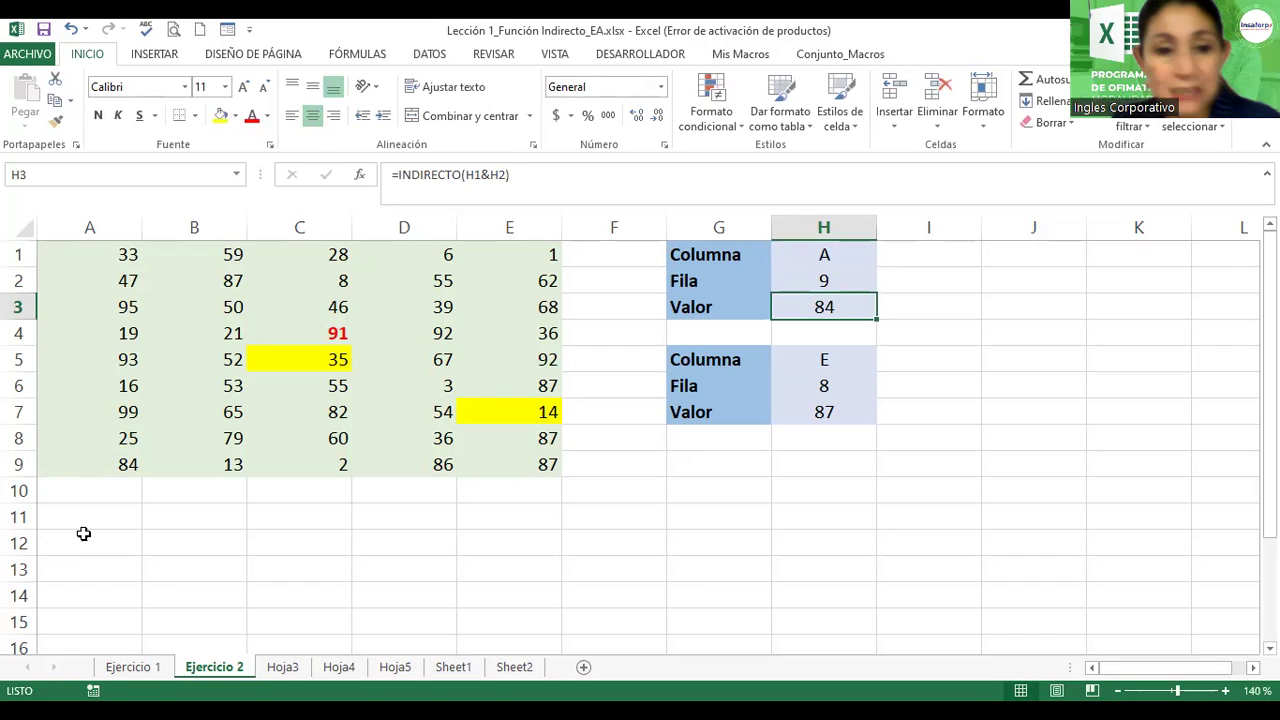
# - Format cell A9, the match for the first lookup, with bold, italic, underlined red text
pyautogui.click(130, 466)
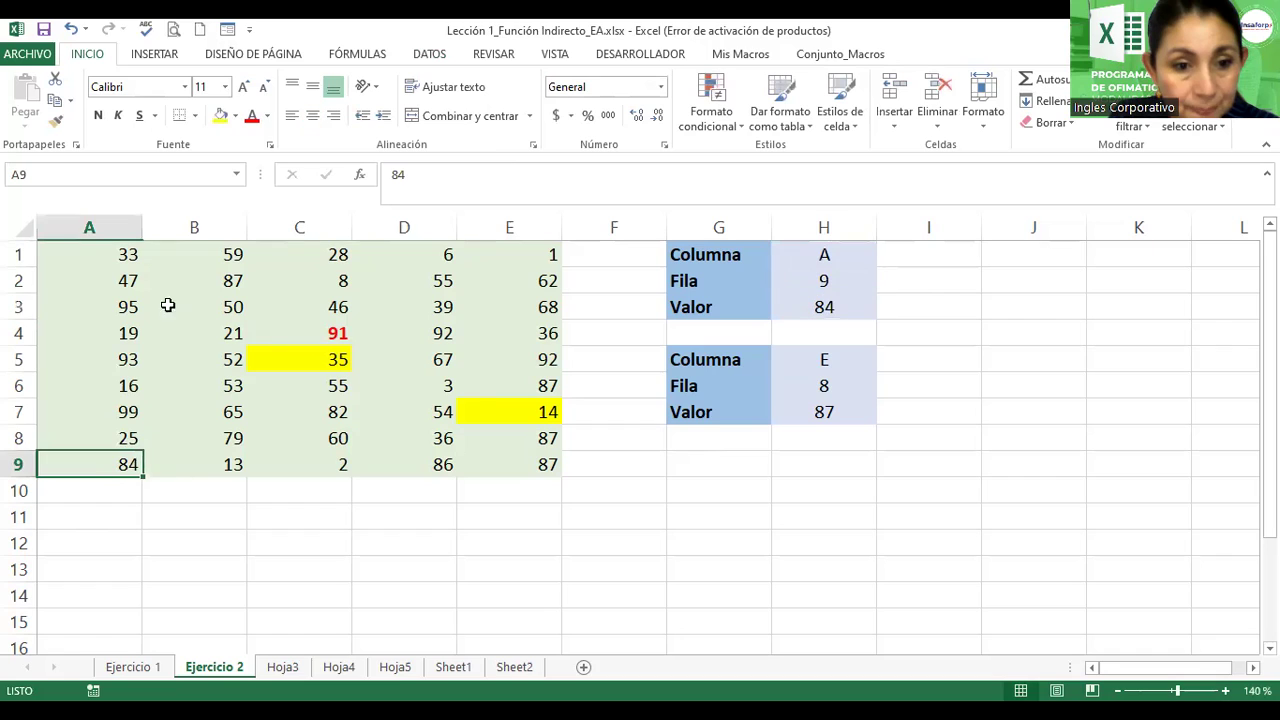
pyautogui.click(118, 115)
pyautogui.click(142, 116)
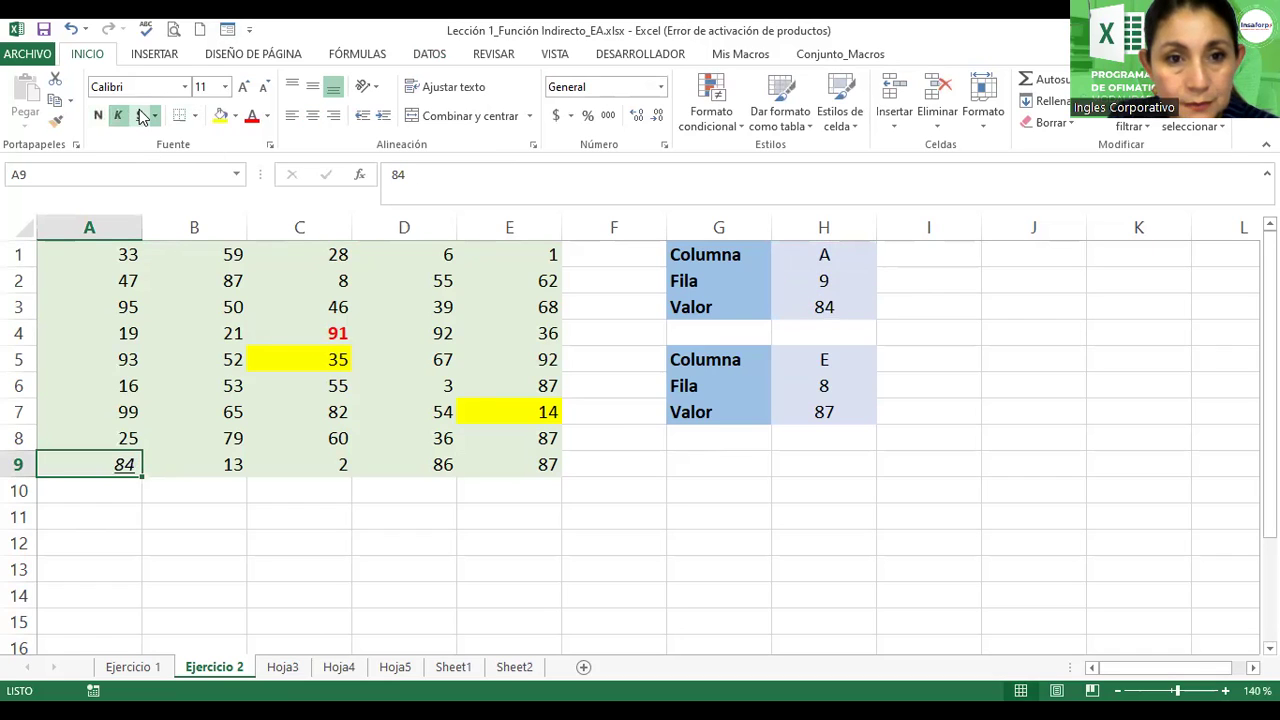
pyautogui.click(252, 115)
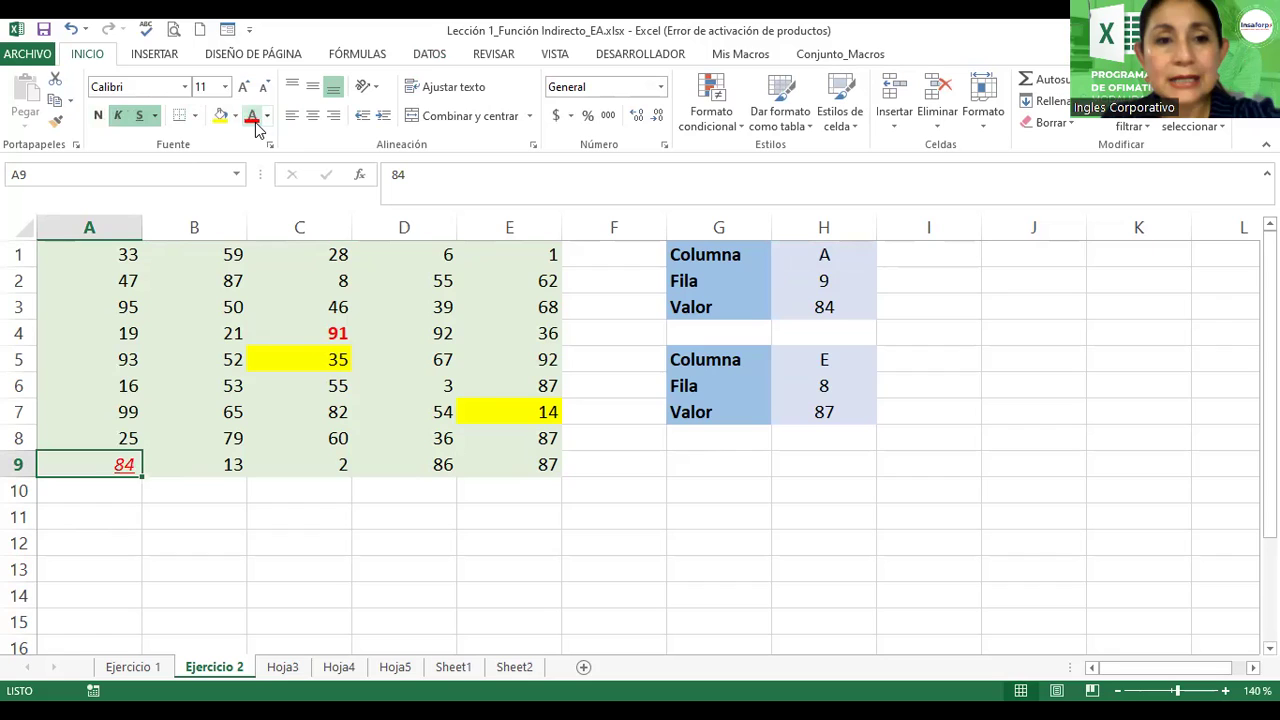
pyautogui.click(98, 115)
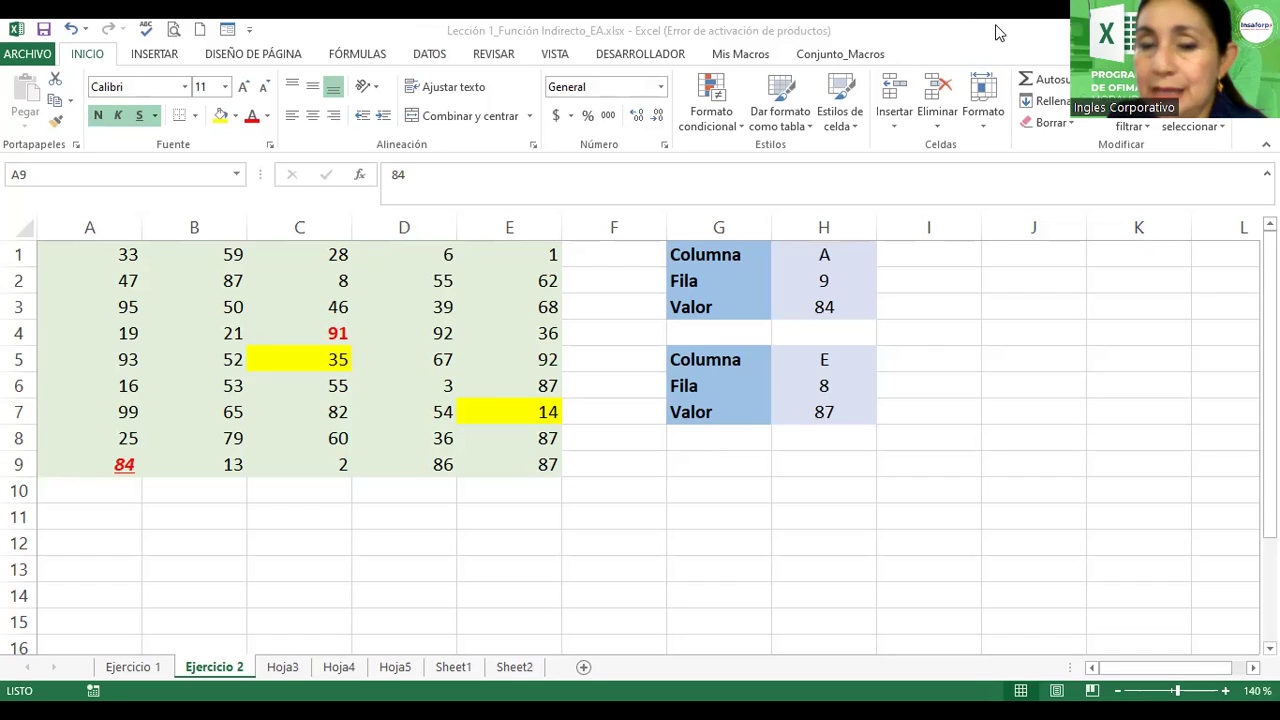
# - Compare the number tables on Hoja3 and Hoja4 by alternating between the two sheets
pyautogui.click(280, 667)
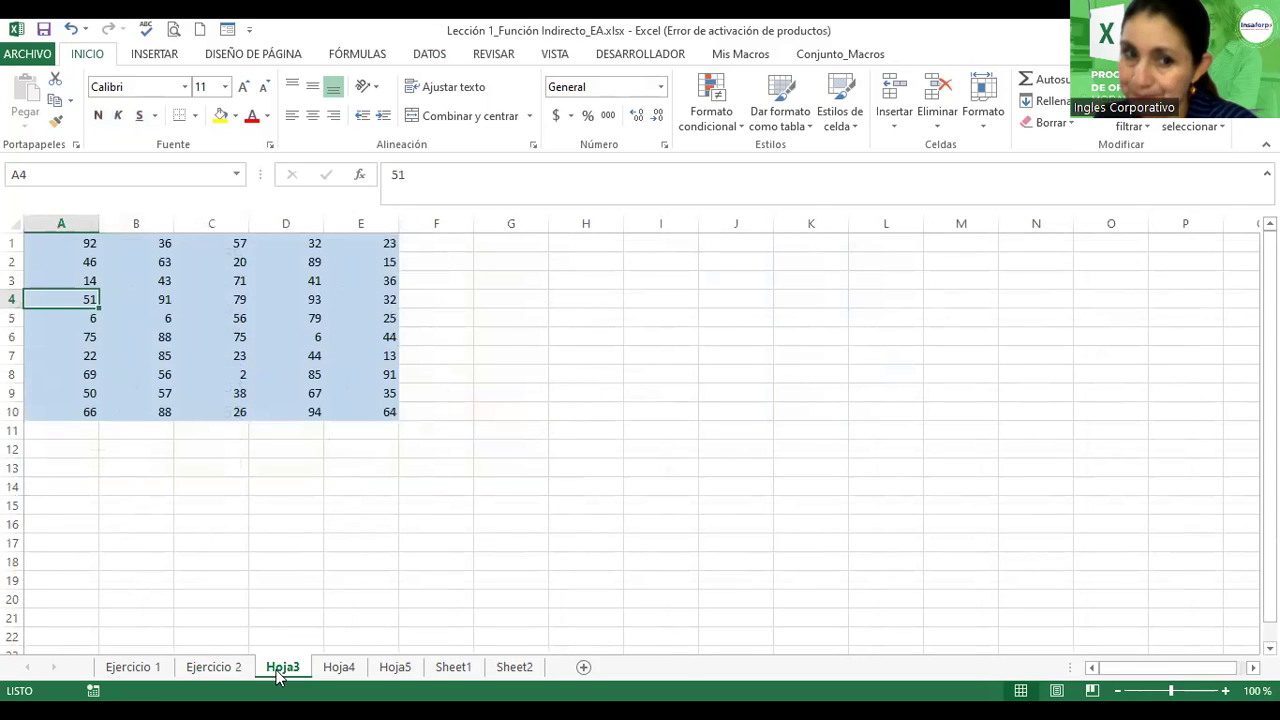
pyautogui.click(238, 667)
pyautogui.click(300, 667)
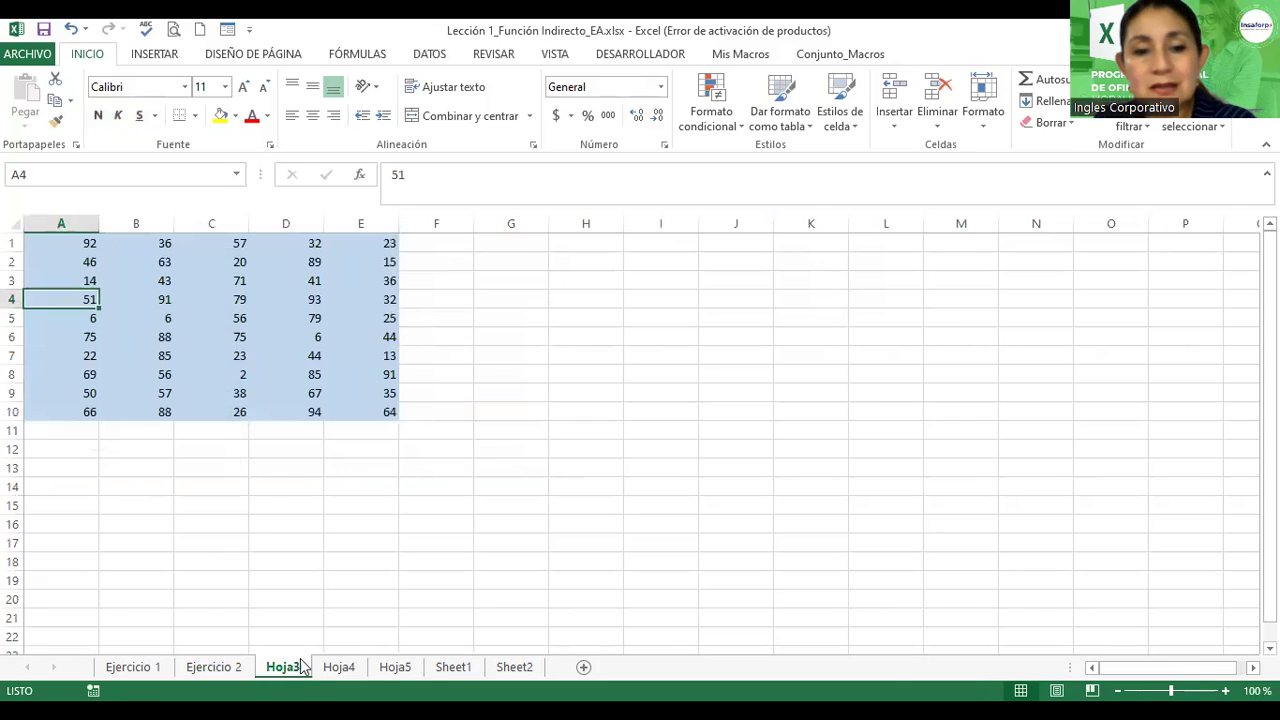
pyautogui.click(339, 667)
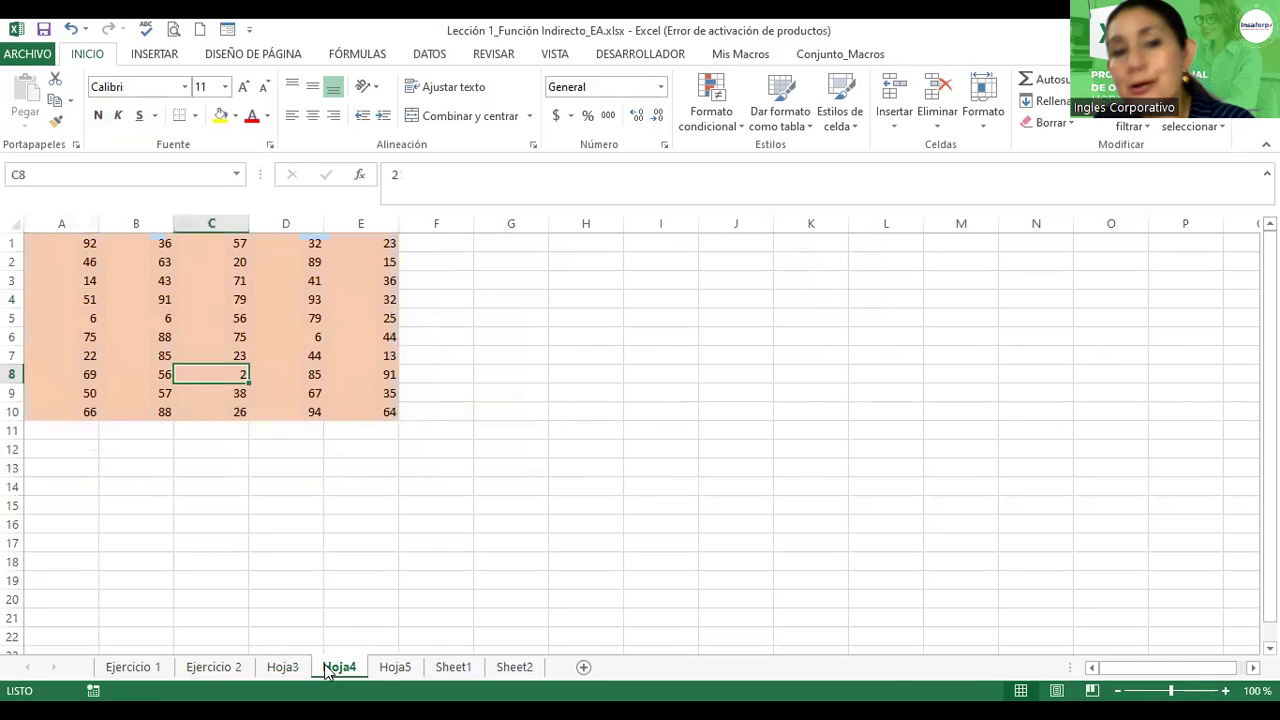
pyautogui.click(268, 677)
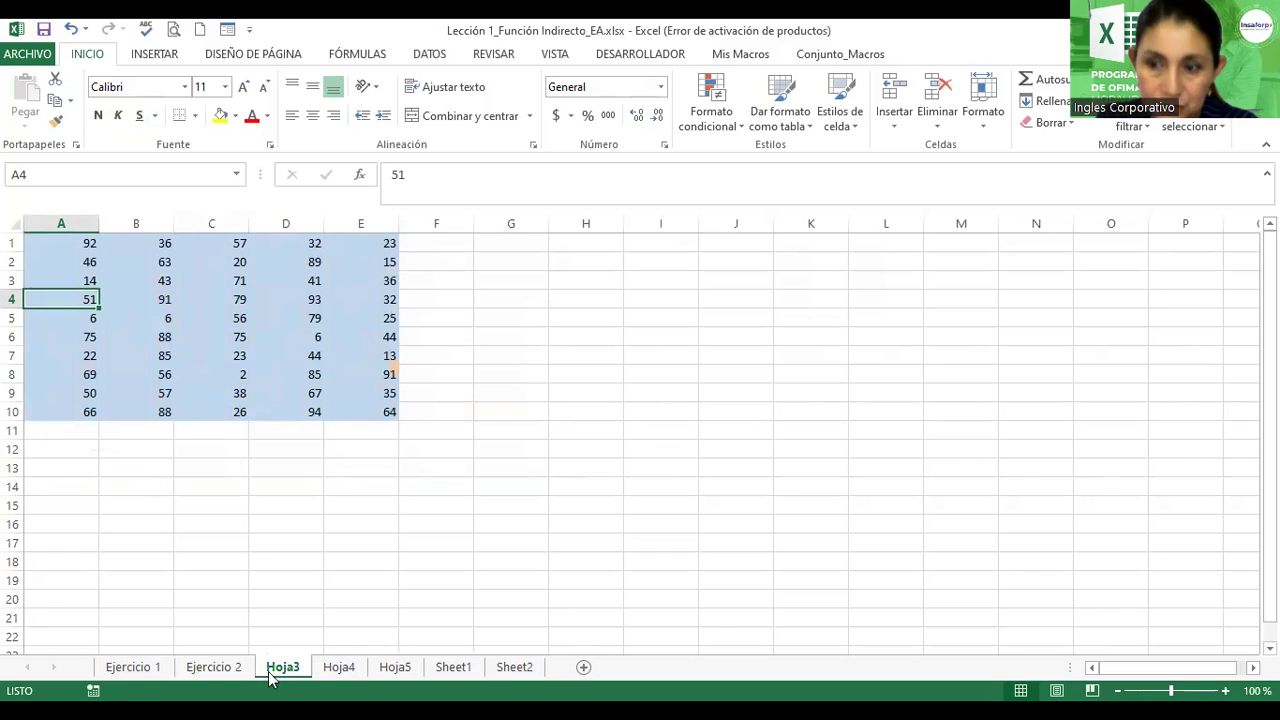
pyautogui.click(340, 668)
pyautogui.click(295, 678)
pyautogui.click(352, 670)
pyautogui.click(303, 672)
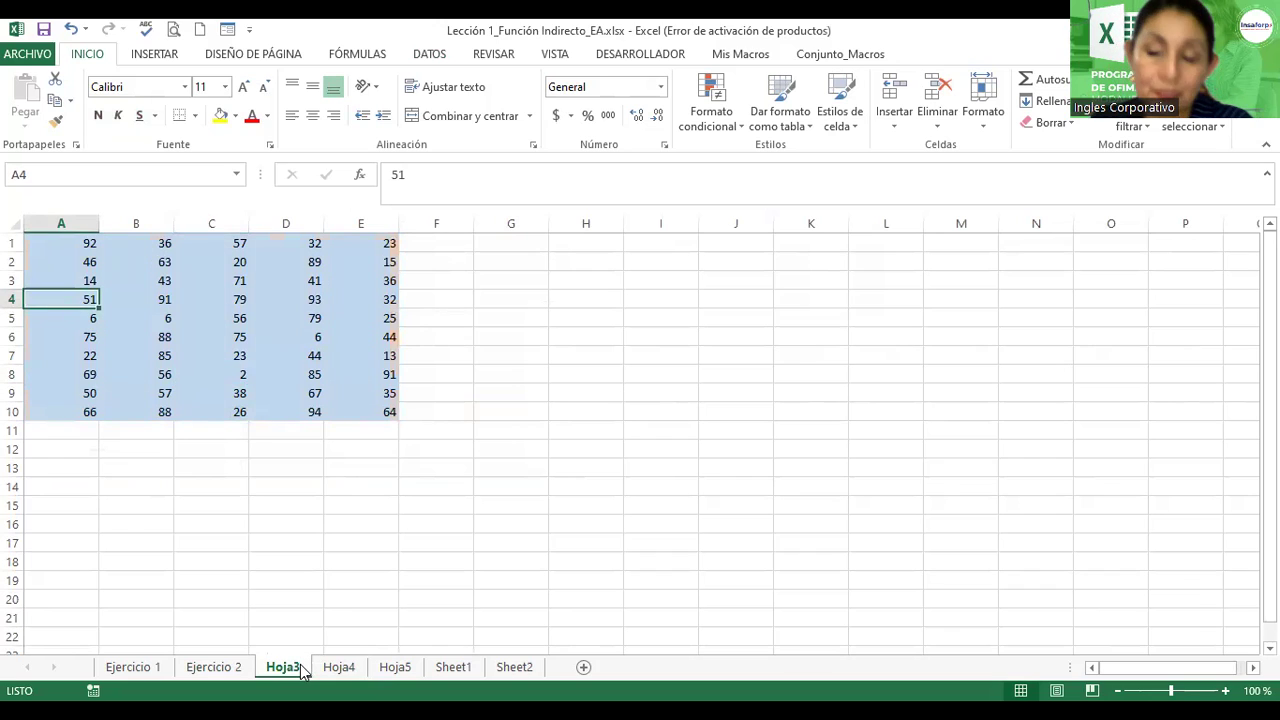
pyautogui.click(334, 673)
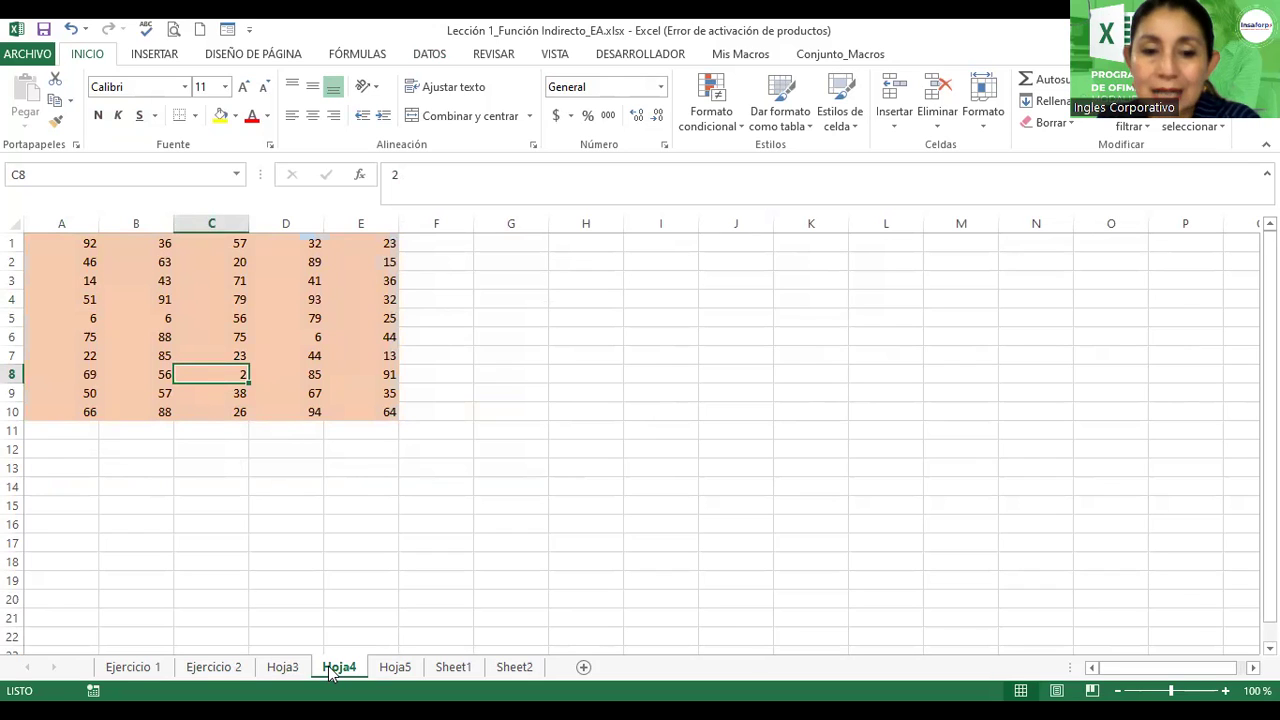
pyautogui.click(280, 678)
pyautogui.click(335, 672)
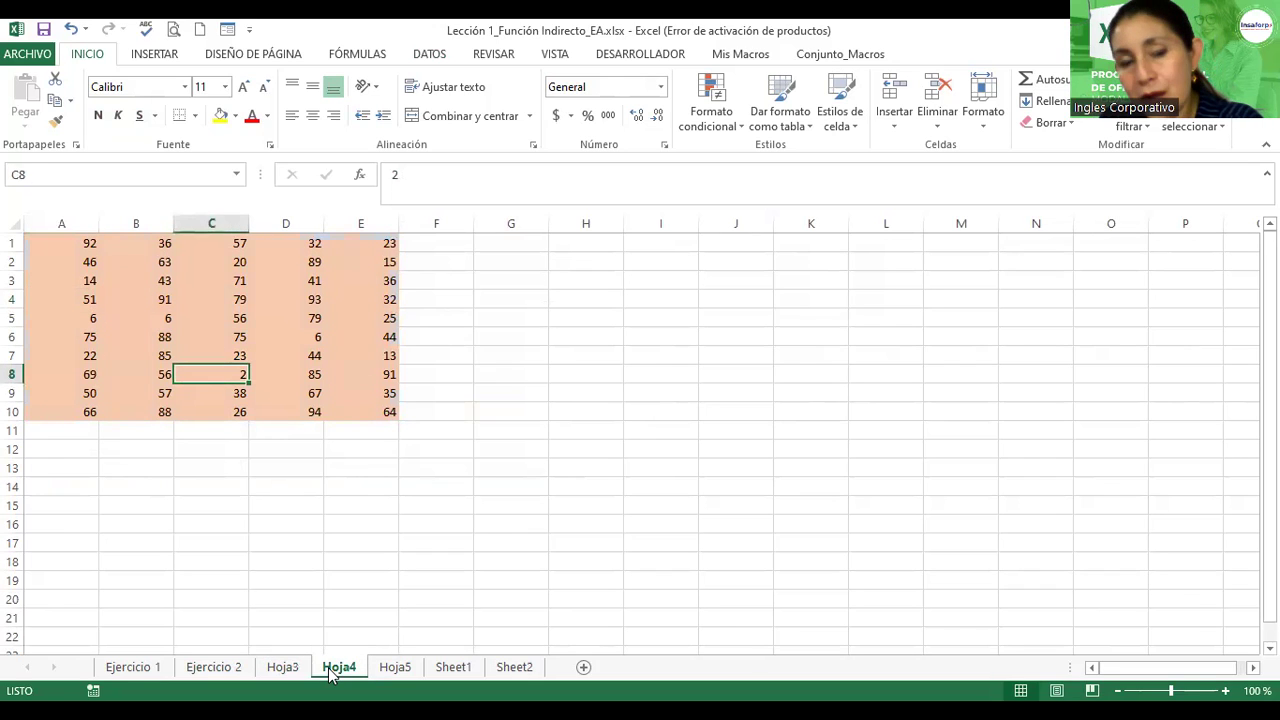
pyautogui.click(306, 674)
pyautogui.click(334, 676)
pyautogui.click(306, 674)
pyautogui.click(343, 682)
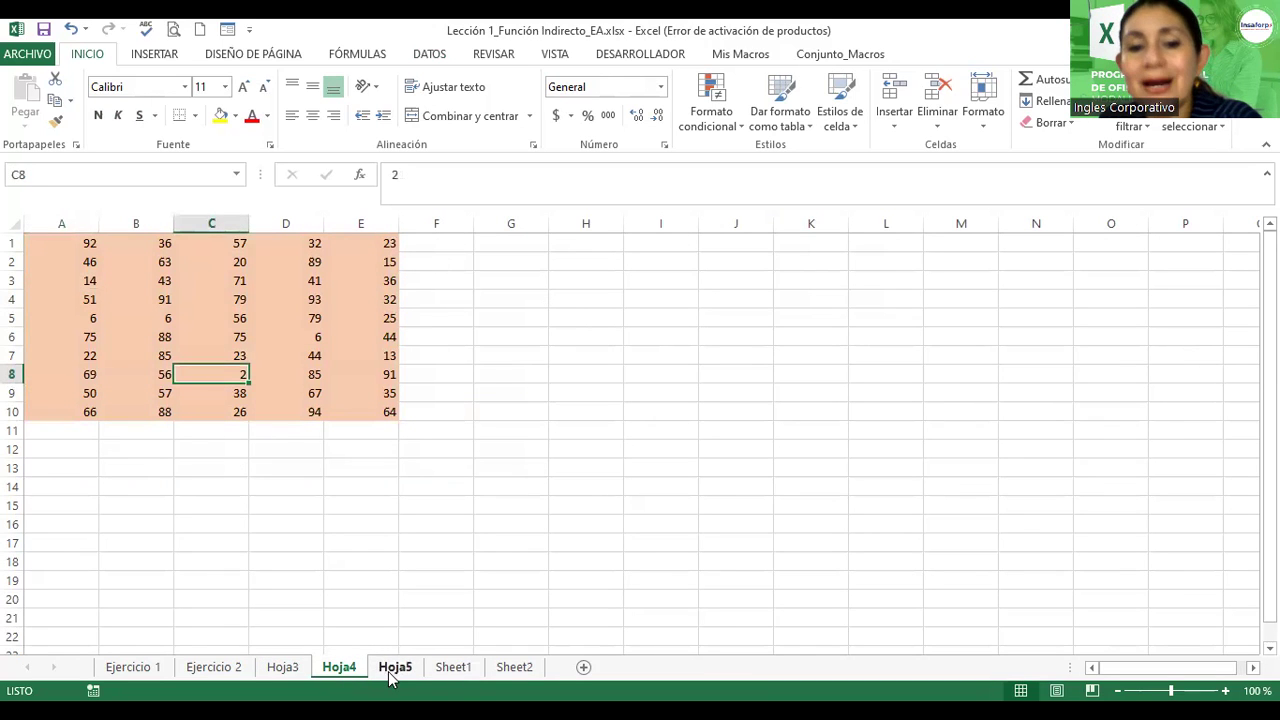
# - Open Hoja5 and examine its table of Hoja, Columna, Fila and Valor entries at a larger size
pyautogui.click(391, 678)
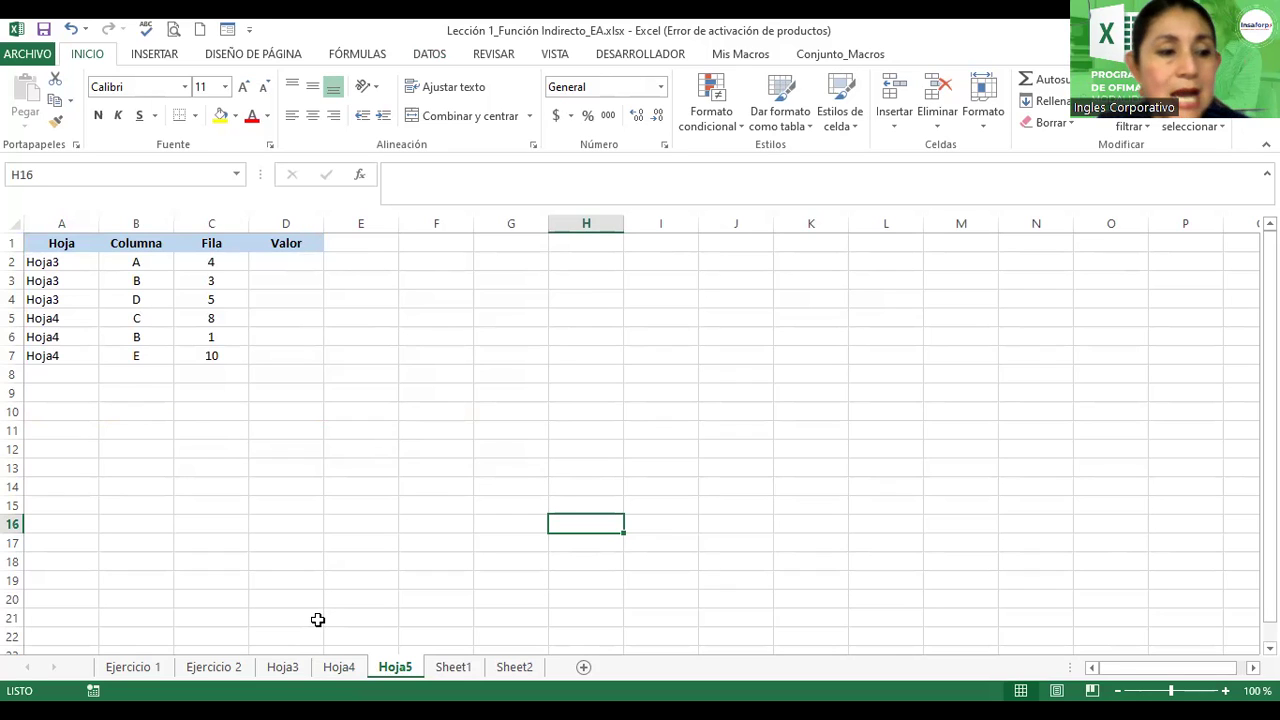
pyautogui.click(122, 259)
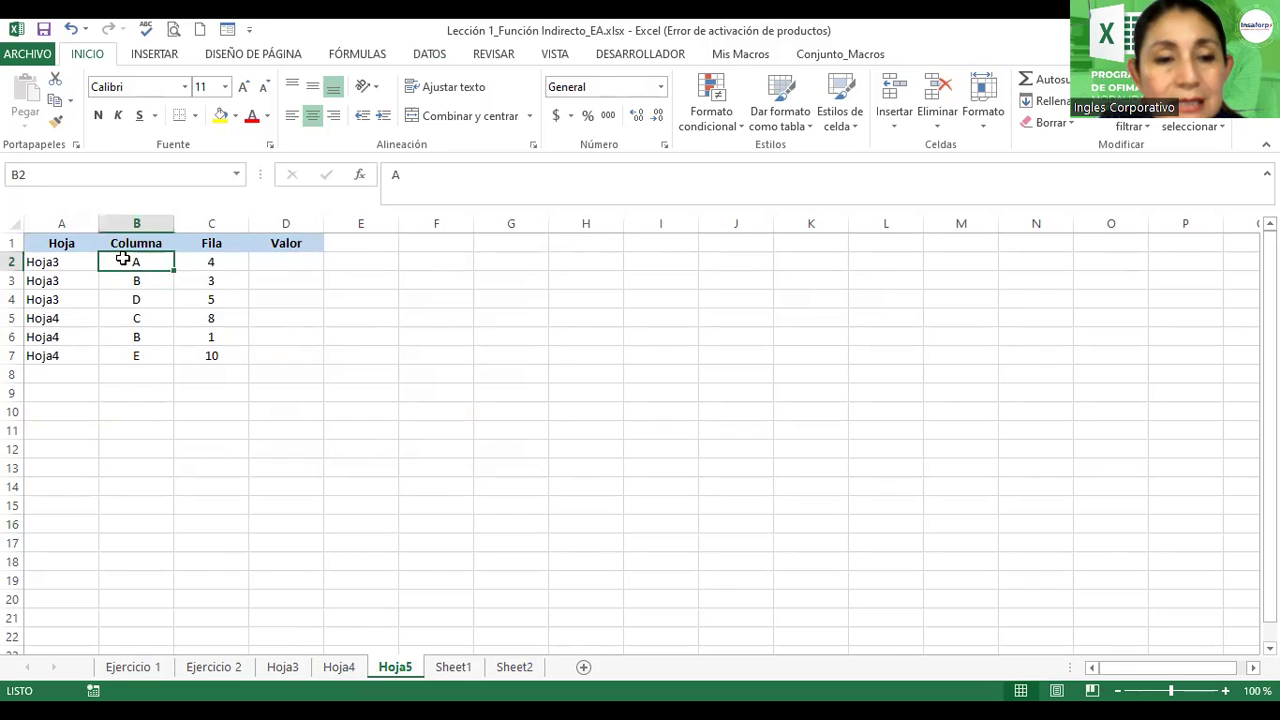
pyautogui.moveTo(1170, 690); pyautogui.dragTo(1185, 690)
pyautogui.moveTo(1269, 287); pyautogui.dragTo(1269, 287)
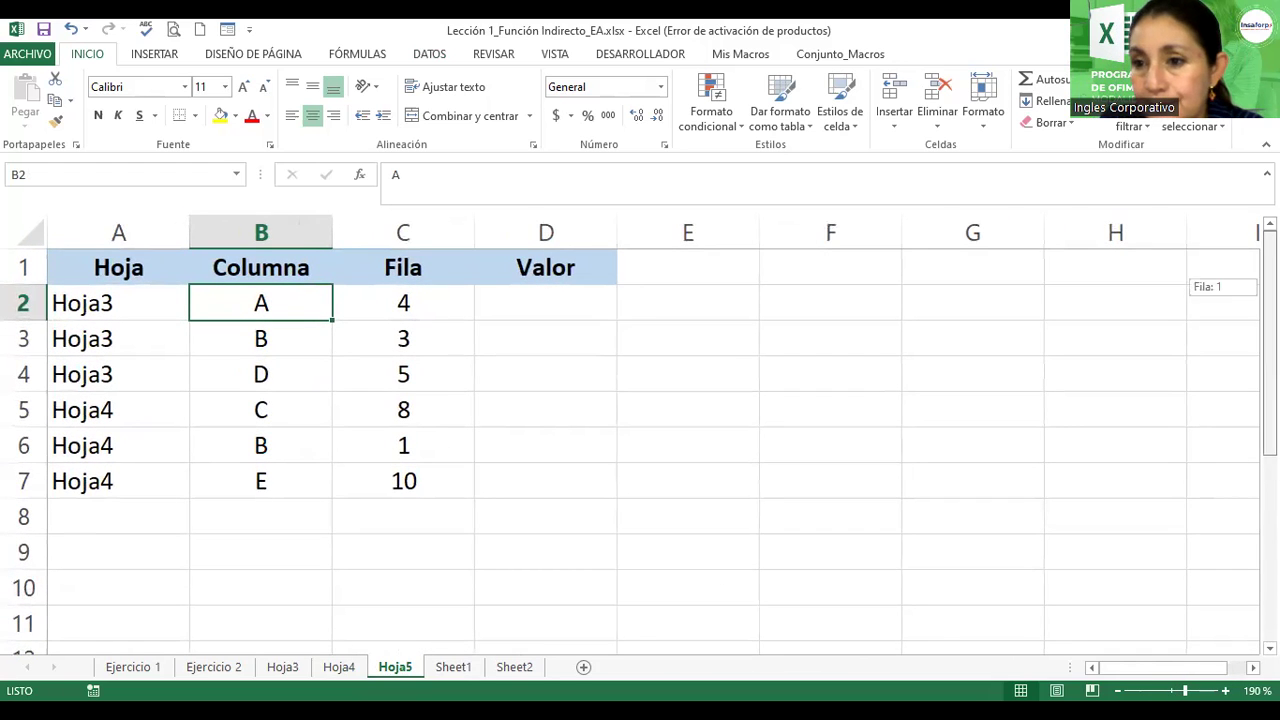
# - Enter the formula =INDIRECTO(A2&"!"&B2&C2) in Valor cell D2, combining sheet name, column letter and row number
pyautogui.click(557, 301)
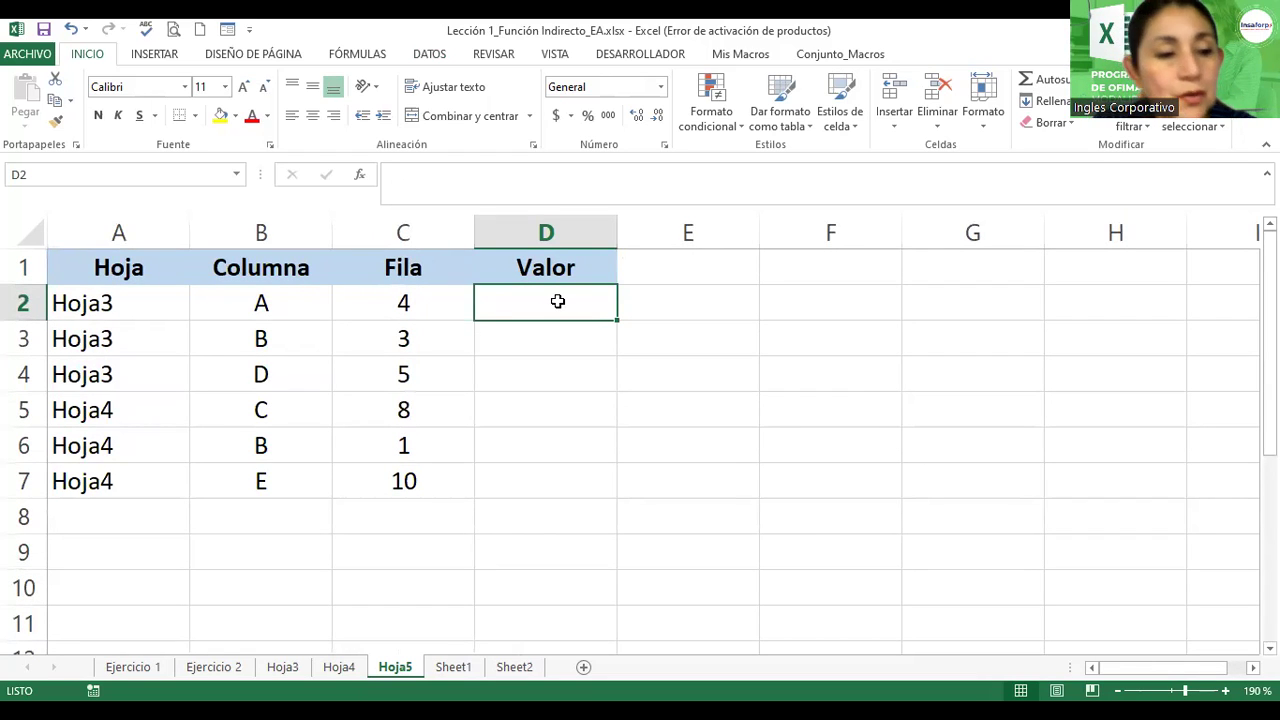
pyautogui.write('=')
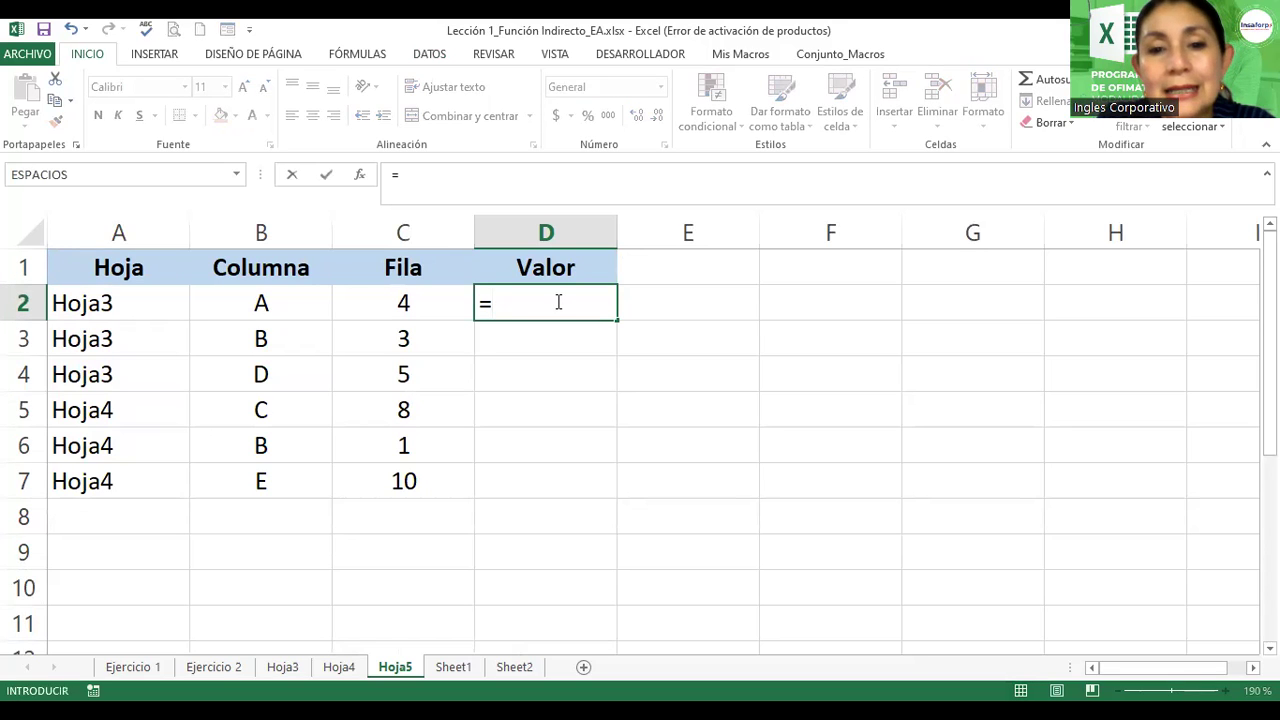
pyautogui.write('indirecto')
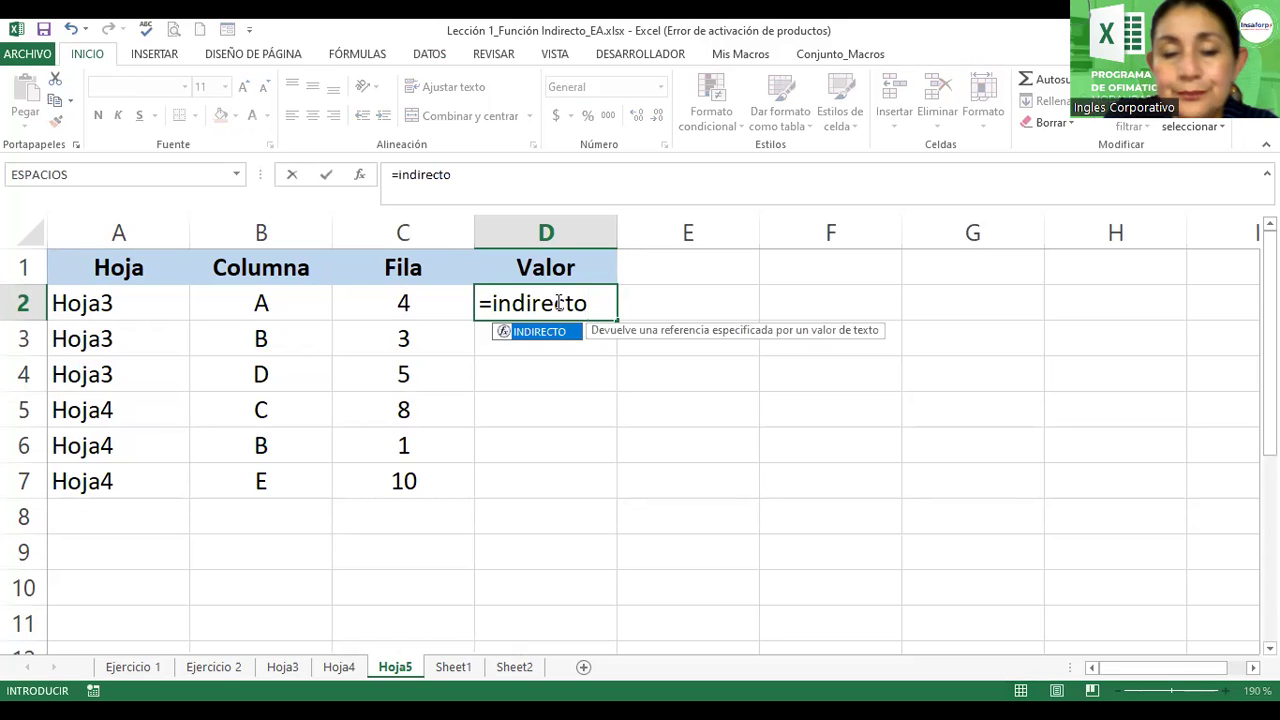
pyautogui.write('(')
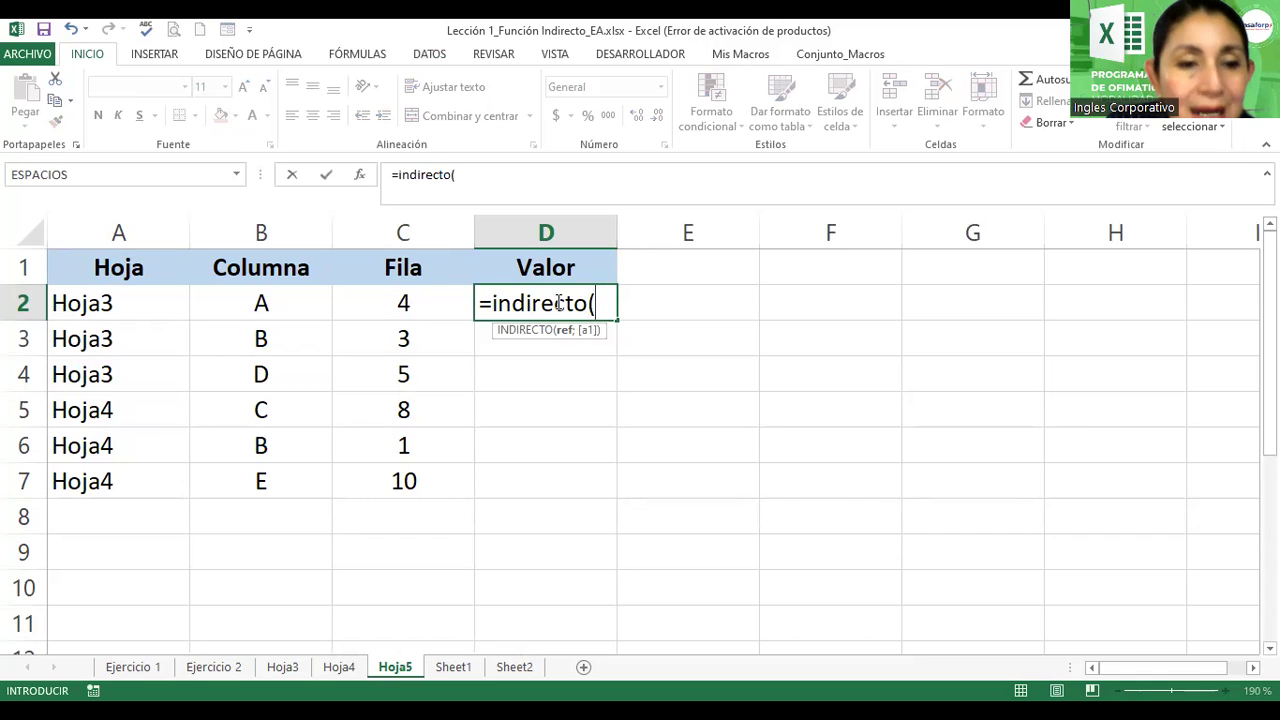
pyautogui.click(96, 304)
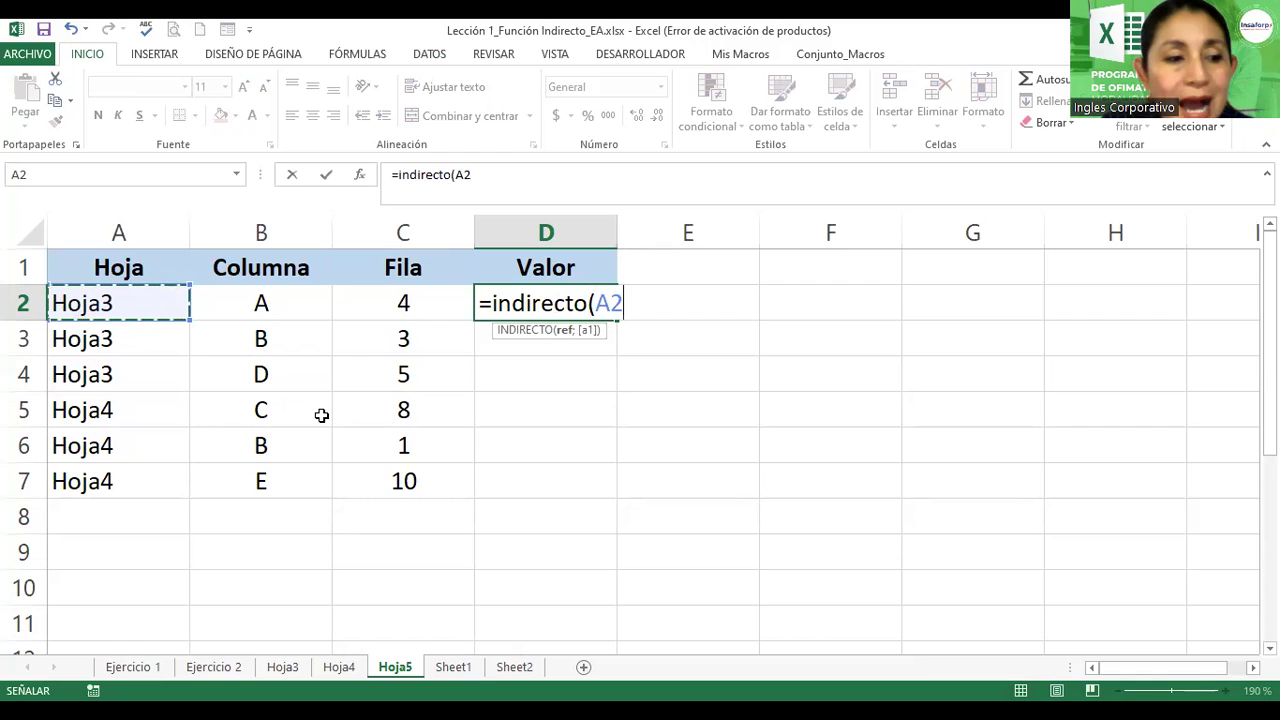
pyautogui.write('&')
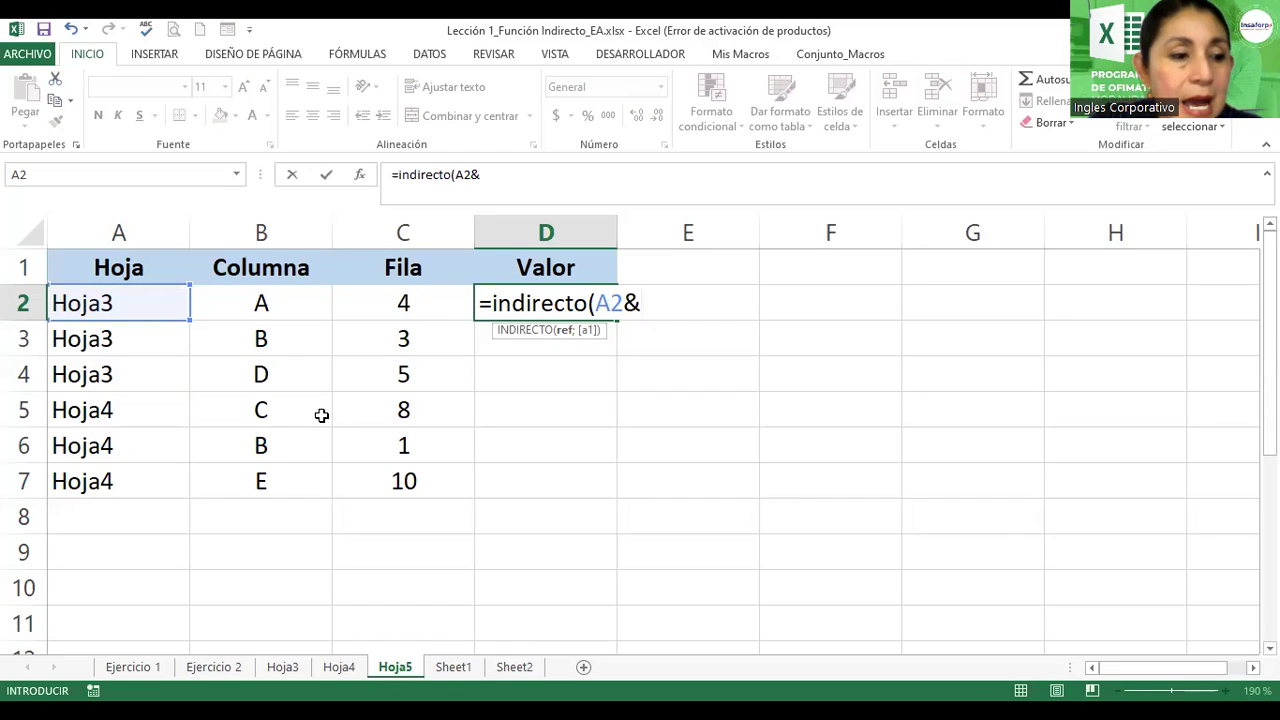
pyautogui.write('!')
pyautogui.press('BackSpace')
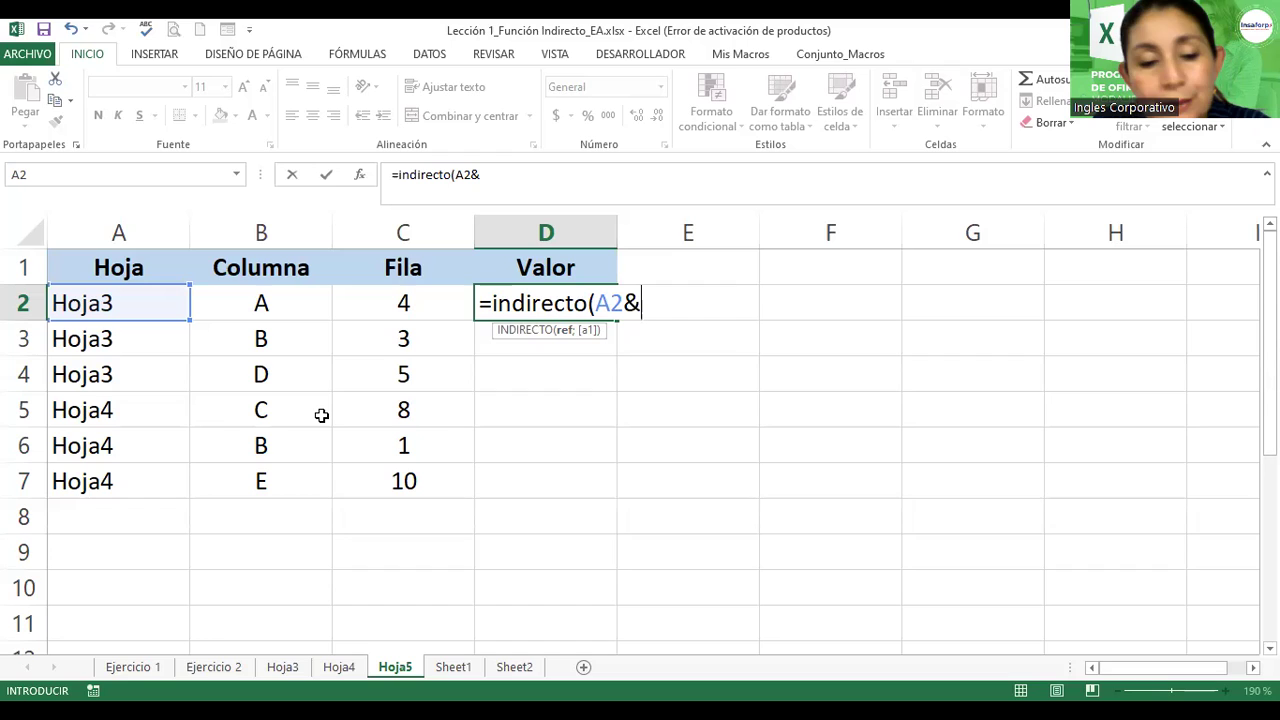
pyautogui.write('"!')
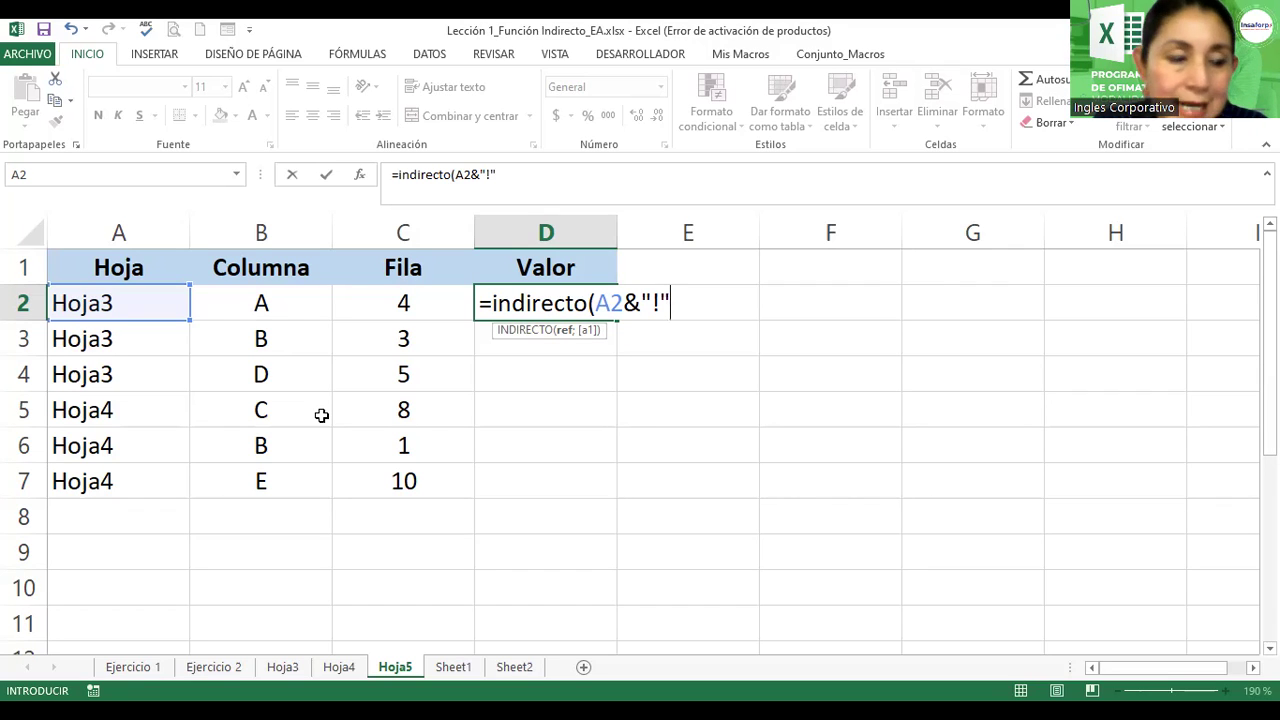
pyautogui.write('&')
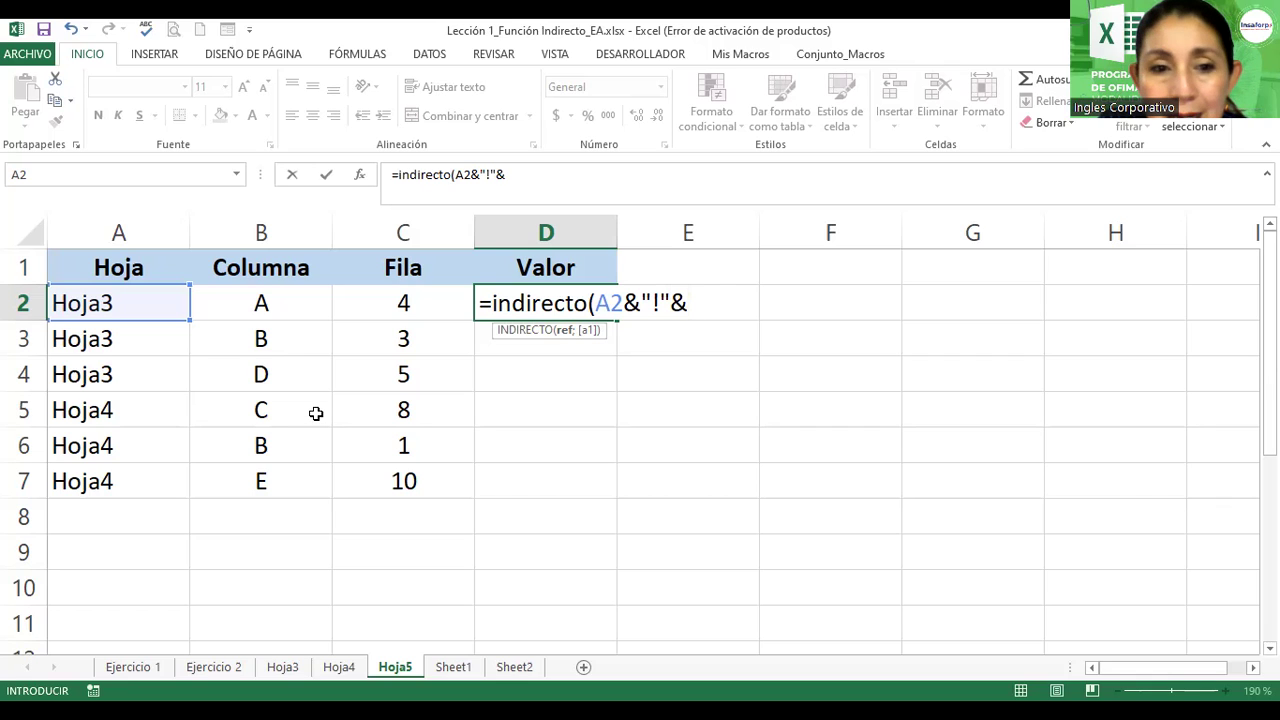
pyautogui.click(285, 298)
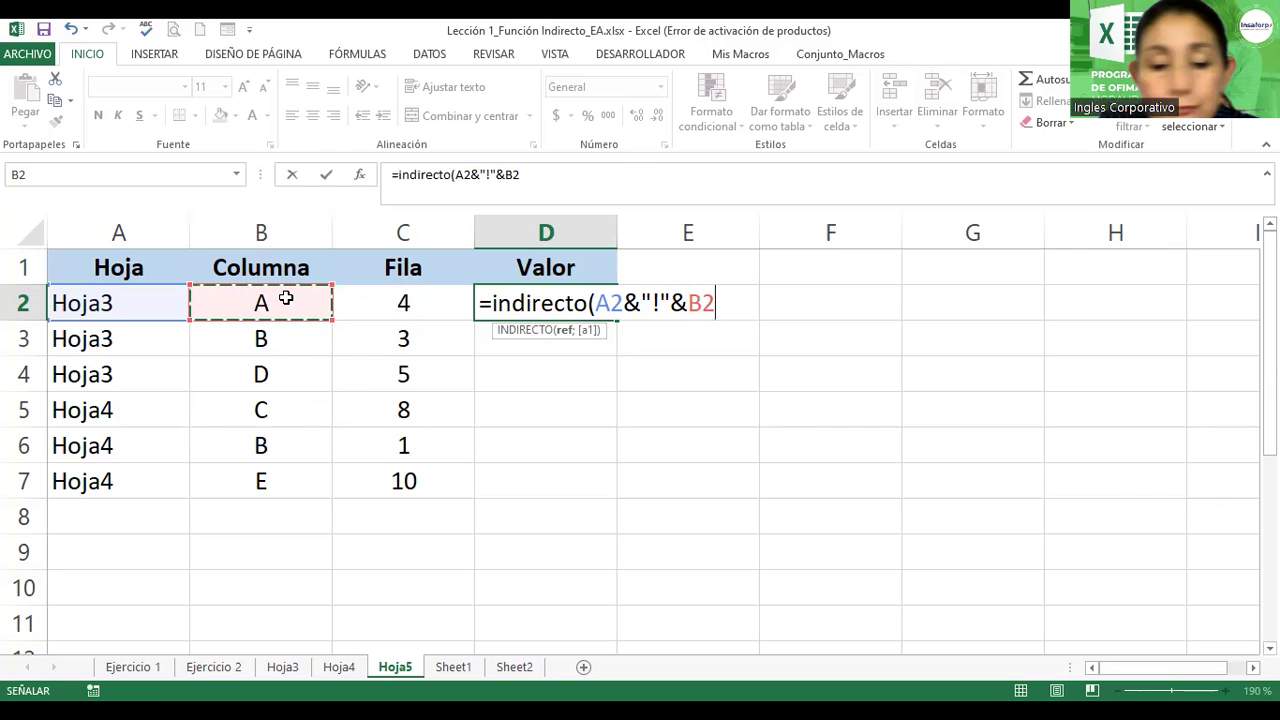
pyautogui.write('&')
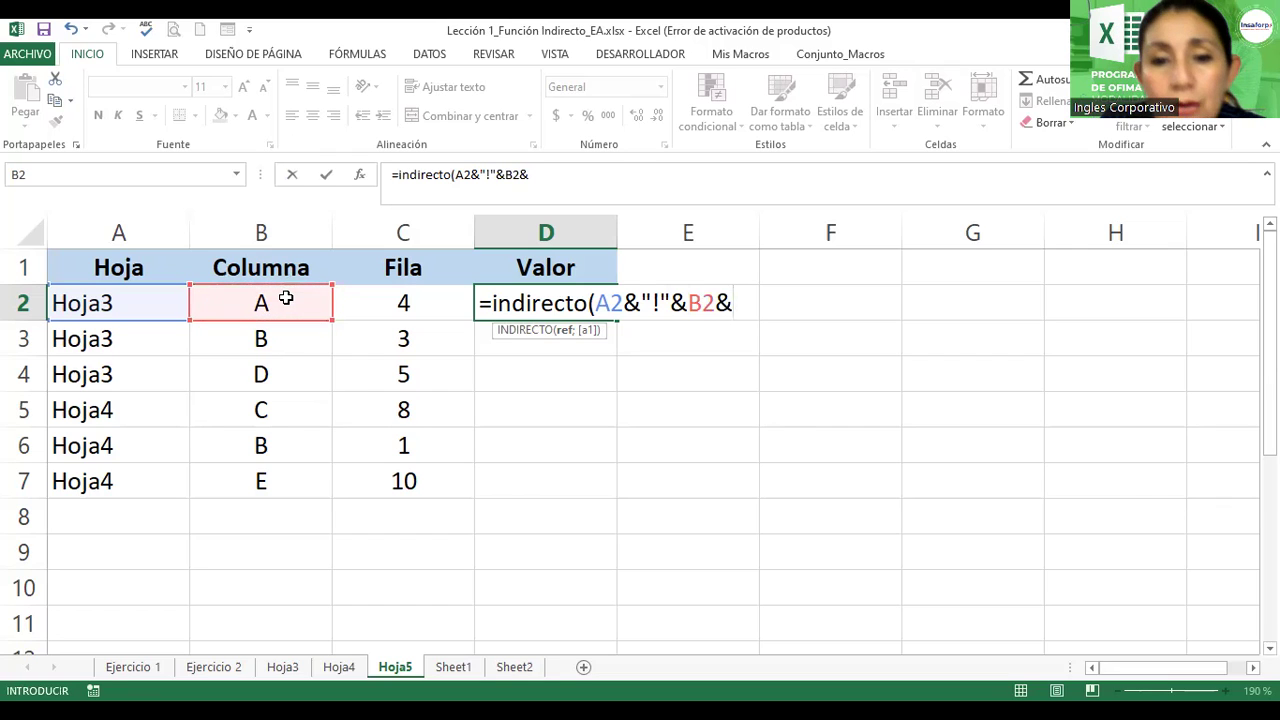
pyautogui.click(380, 298)
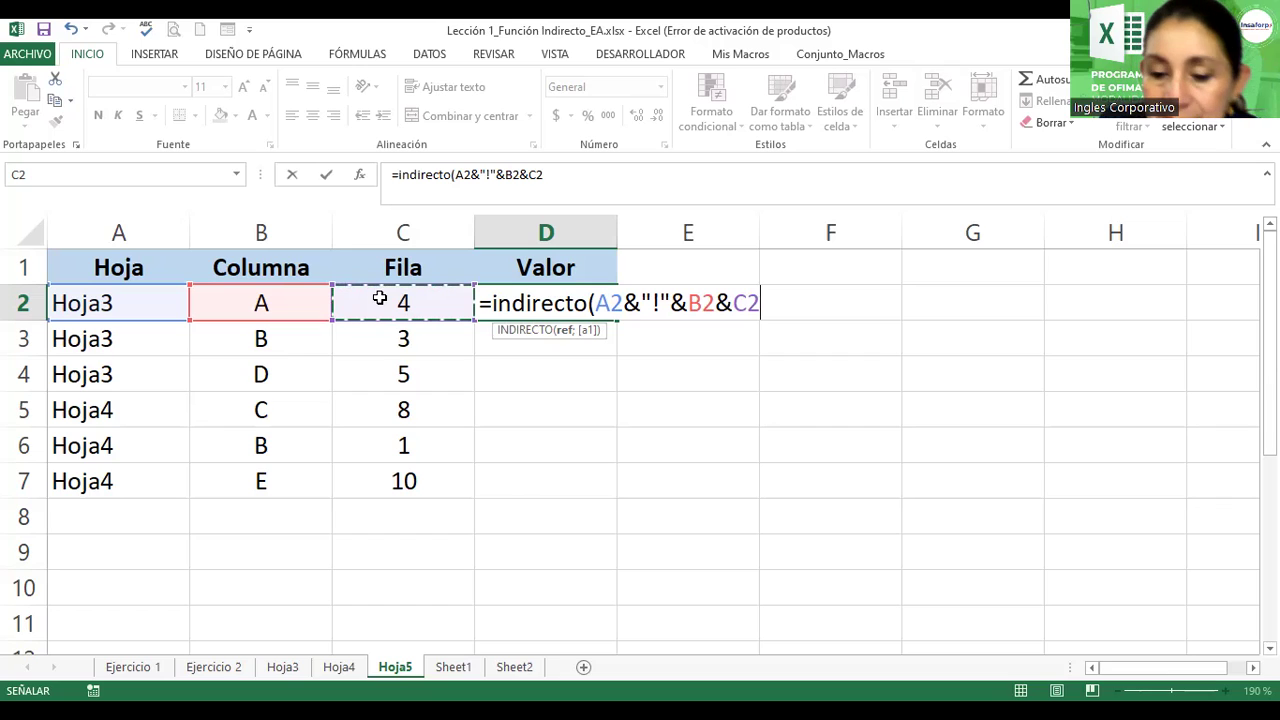
pyautogui.write(')')
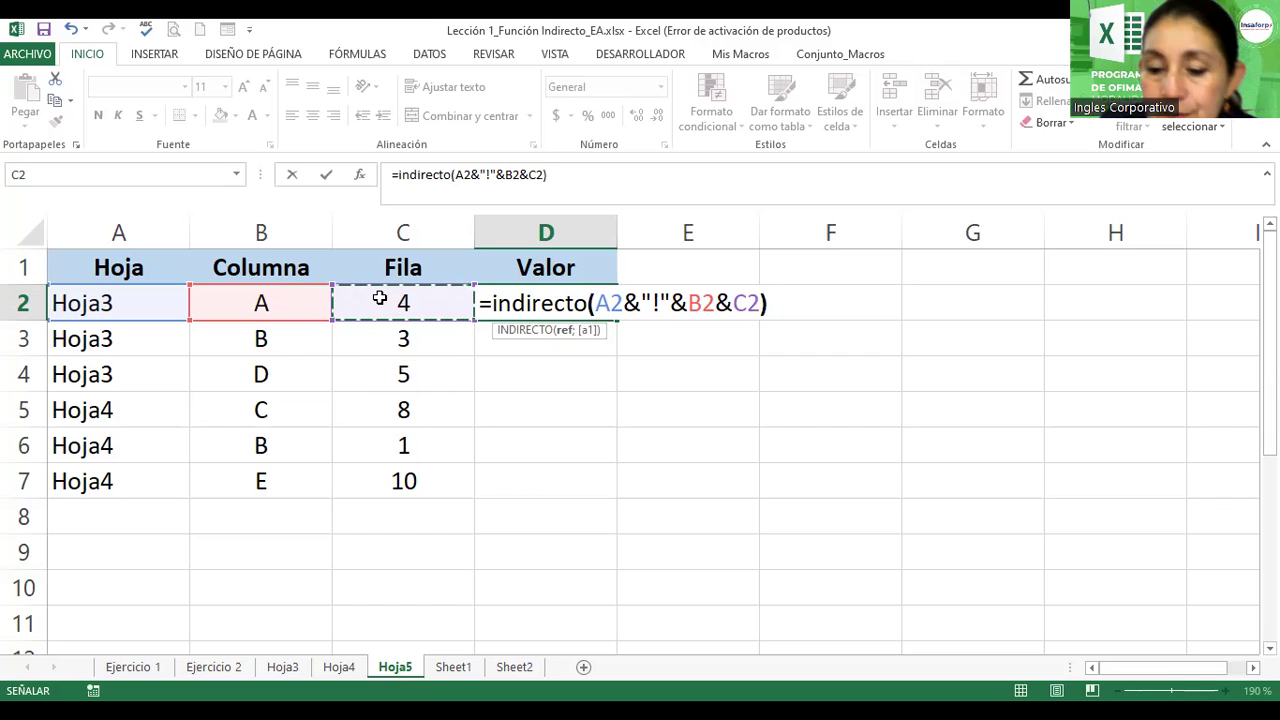
pyautogui.press('Return')
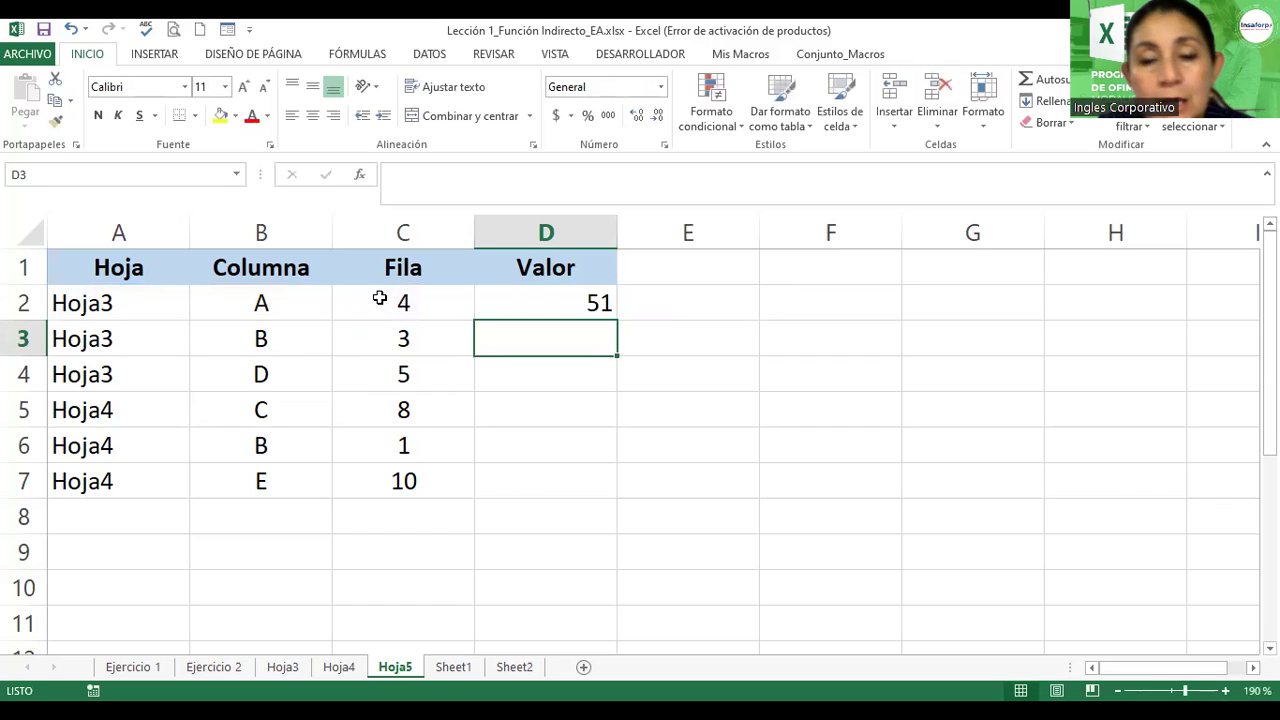
# - Check the D2 lookup by tracing column A on Hoja3 down to row 4, and fill the matching cell A4 yellow
pyautogui.click(488, 296)
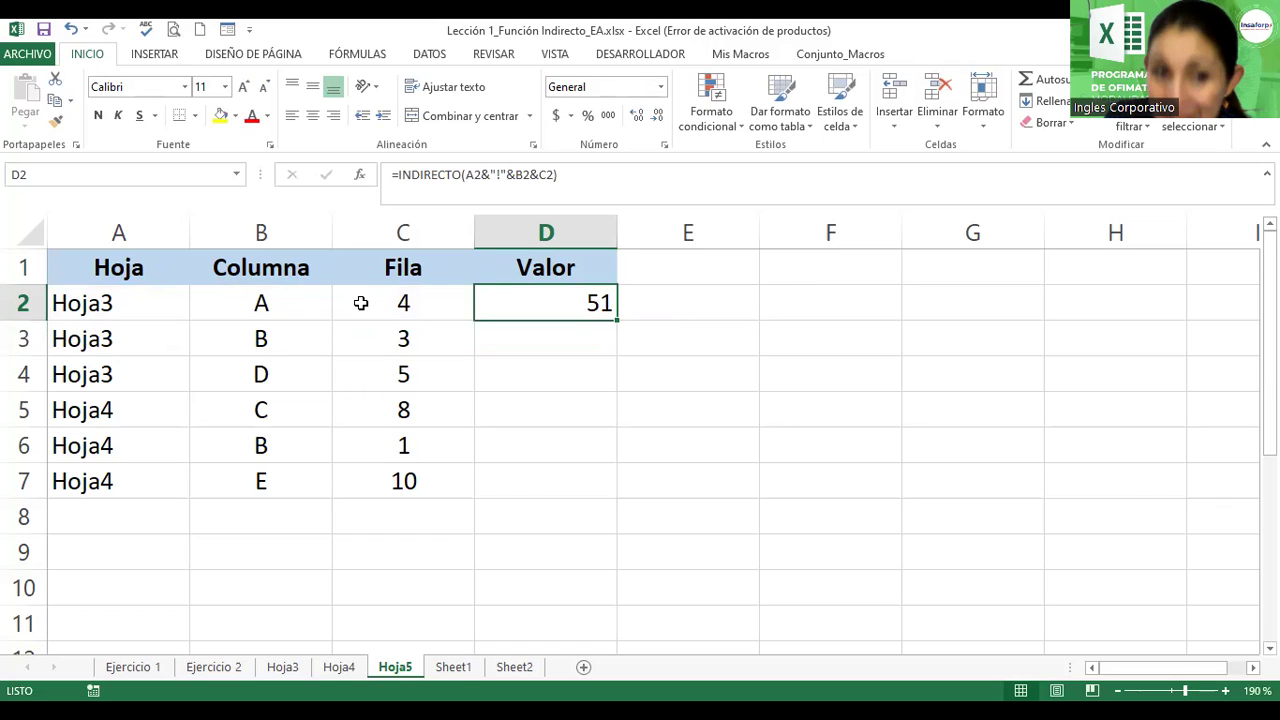
pyautogui.click(282, 668)
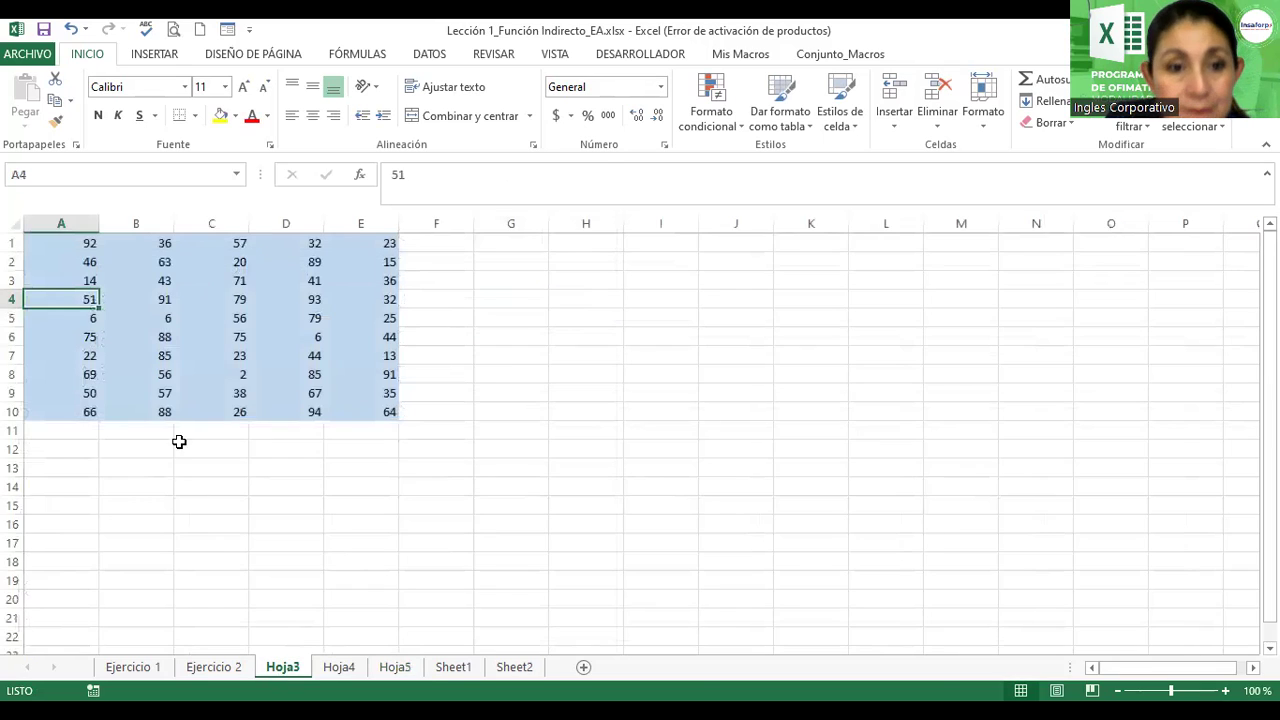
pyautogui.click(60, 242)
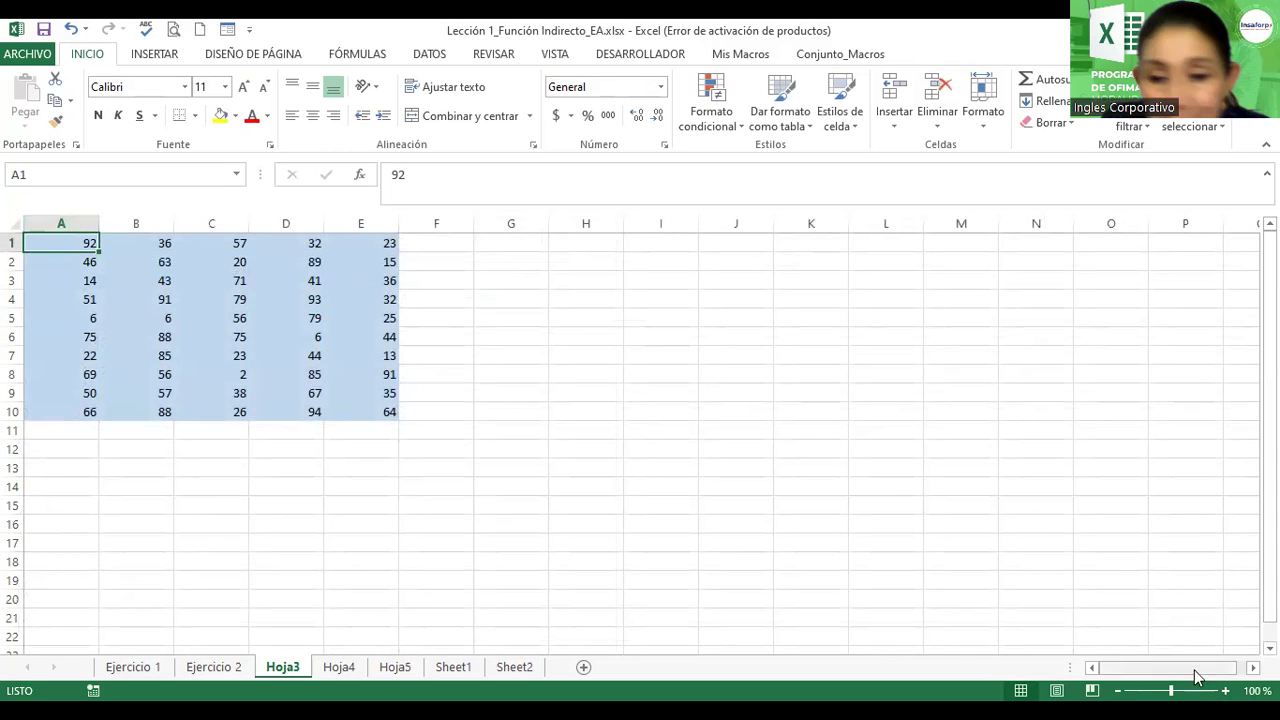
pyautogui.click(1225, 690)
pyautogui.click(1225, 690)
pyautogui.click(1225, 690)
pyautogui.click(1225, 690)
pyautogui.keyDown('ctrl'); pyautogui.scroll(2, 163, 453); pyautogui.keyUp('ctrl')
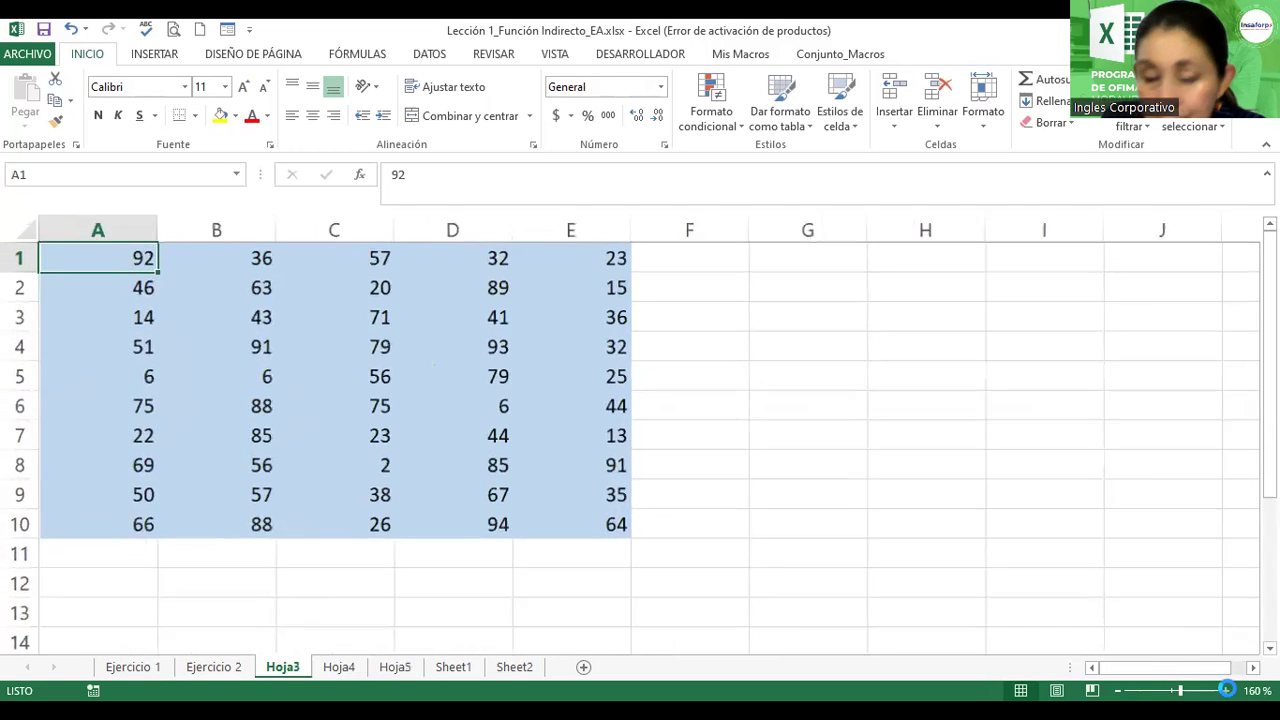
pyautogui.press('Return')
pyautogui.press('Return')
pyautogui.press('Return')
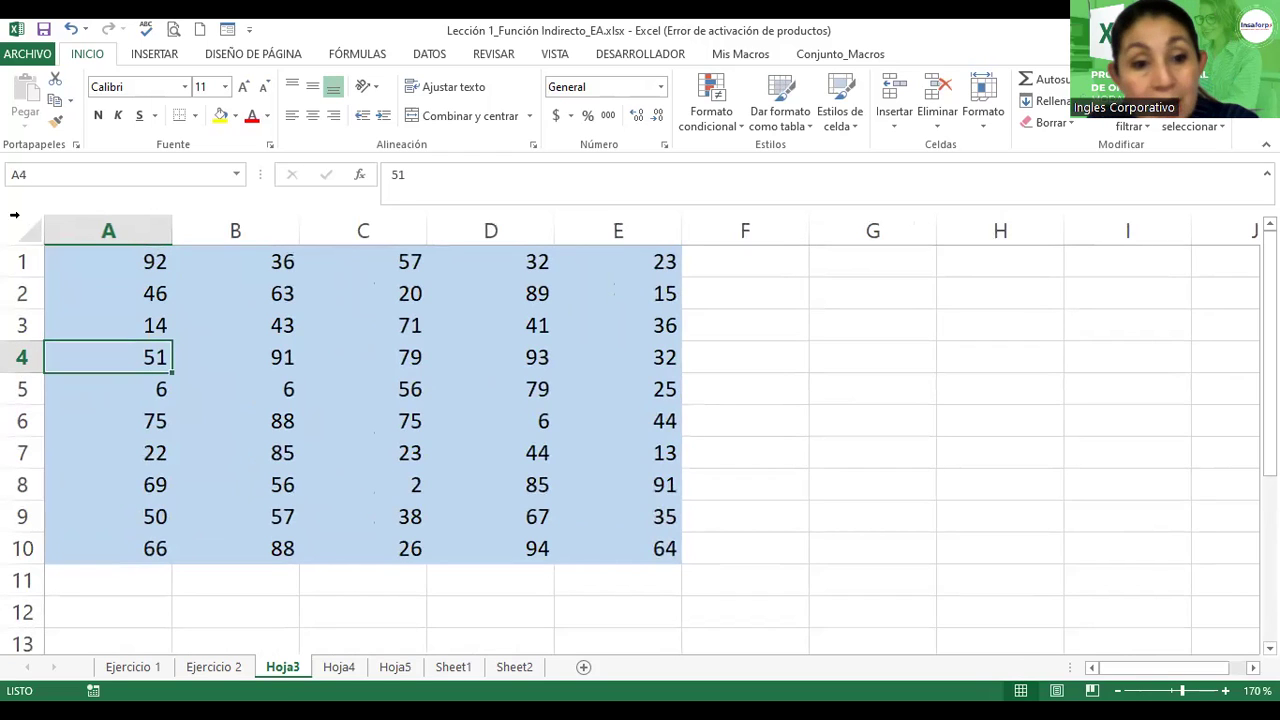
pyautogui.click(220, 115)
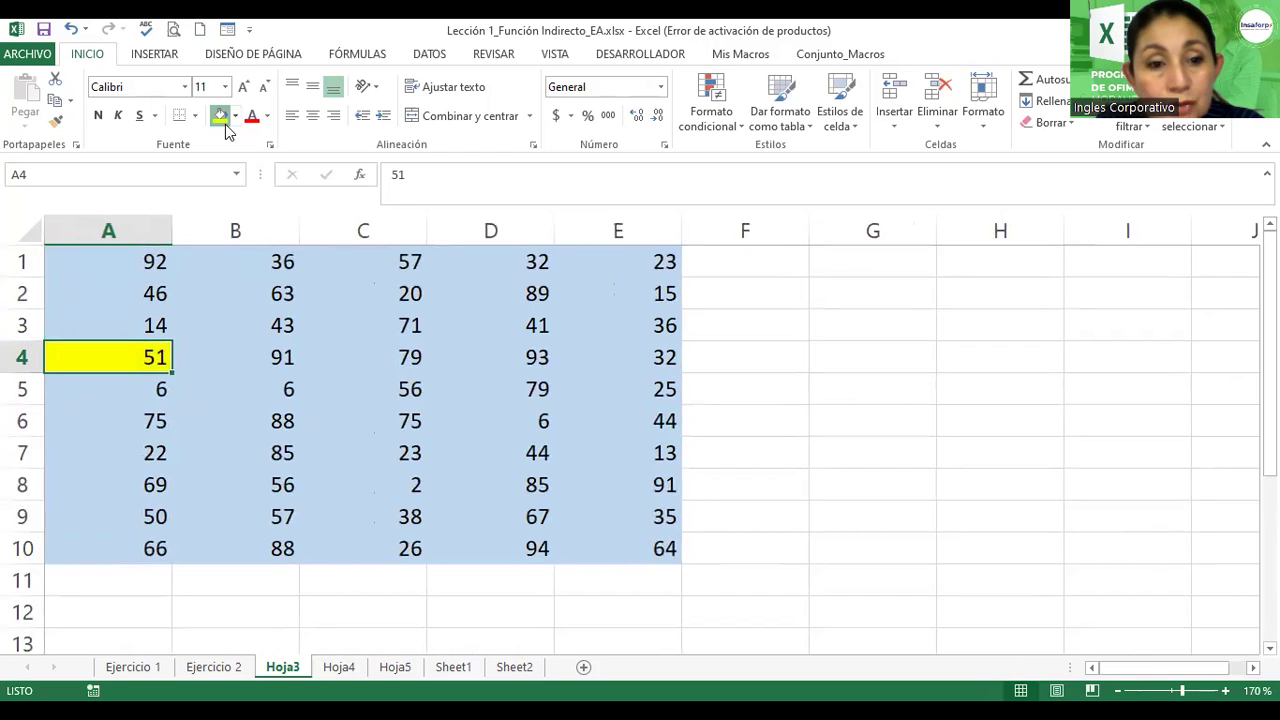
# - Fill the Valor cell D2 on Hoja5 yellow and copy its INDIRECTO formula down through D7
pyautogui.click(395, 667)
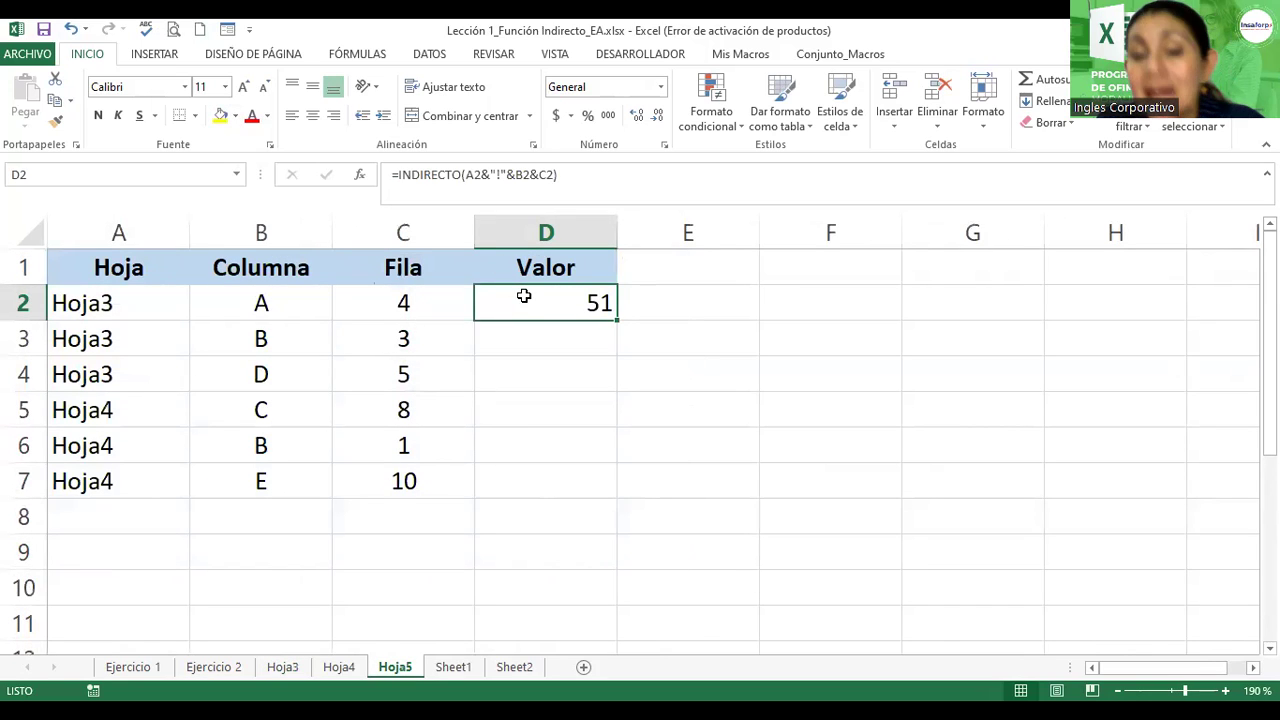
pyautogui.click(220, 115)
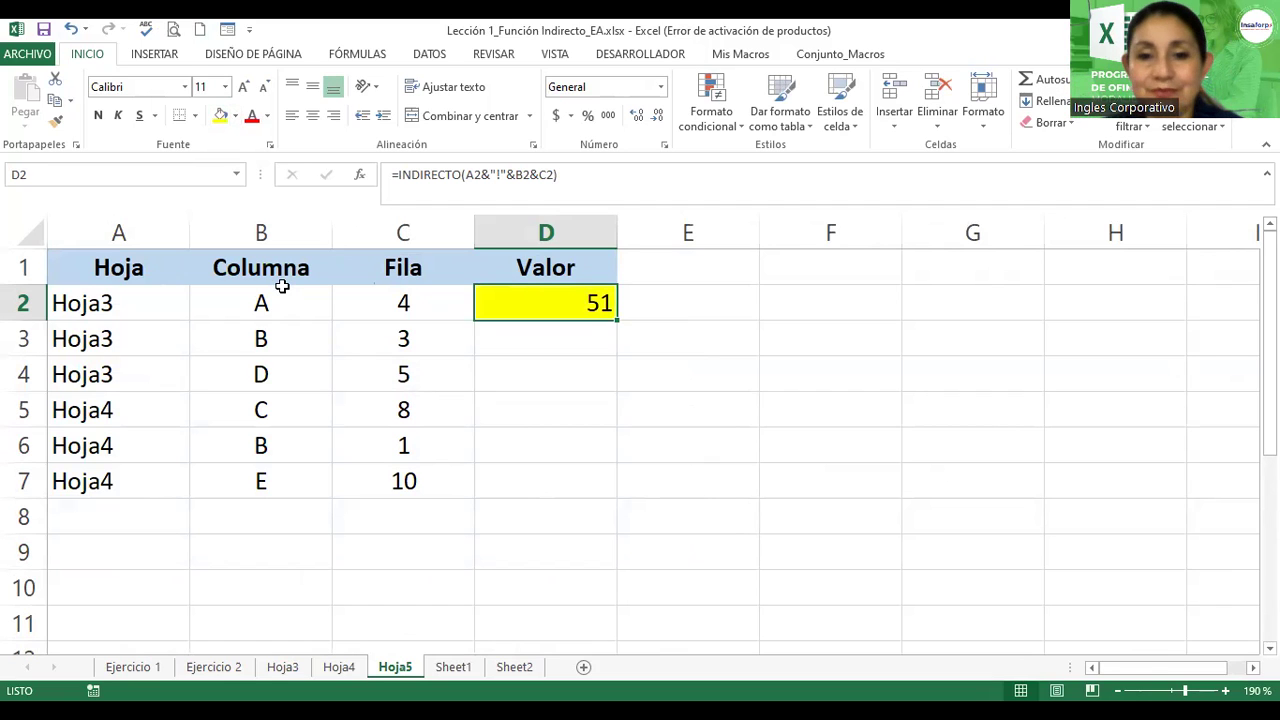
pyautogui.doubleClick(540, 303)
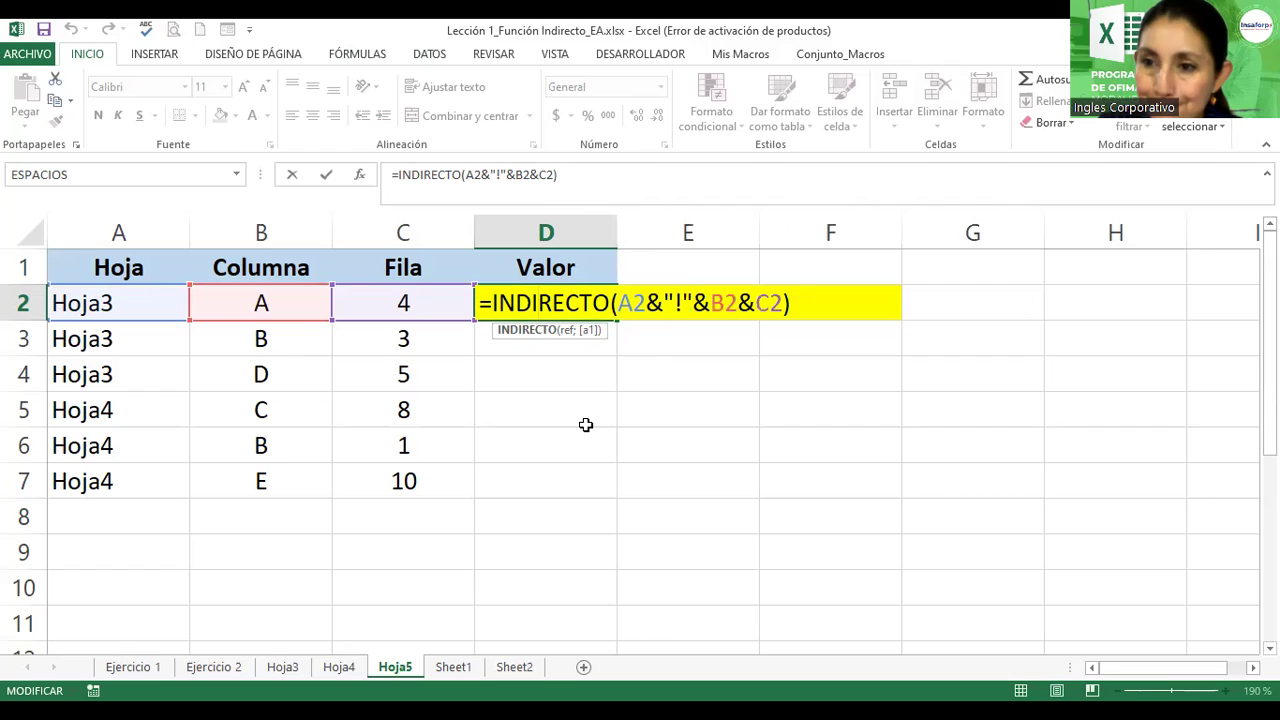
pyautogui.press('Return')
pyautogui.click(539, 308)
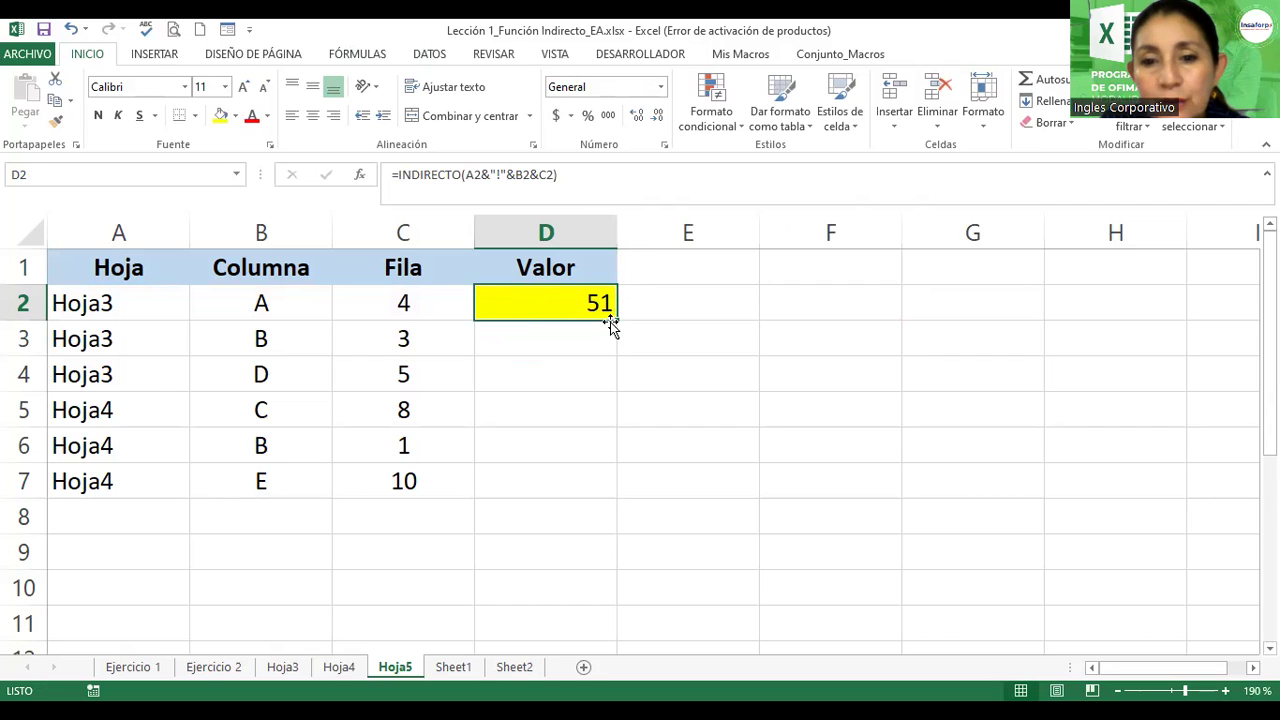
pyautogui.moveTo(615, 316); pyautogui.dragTo(600, 490)
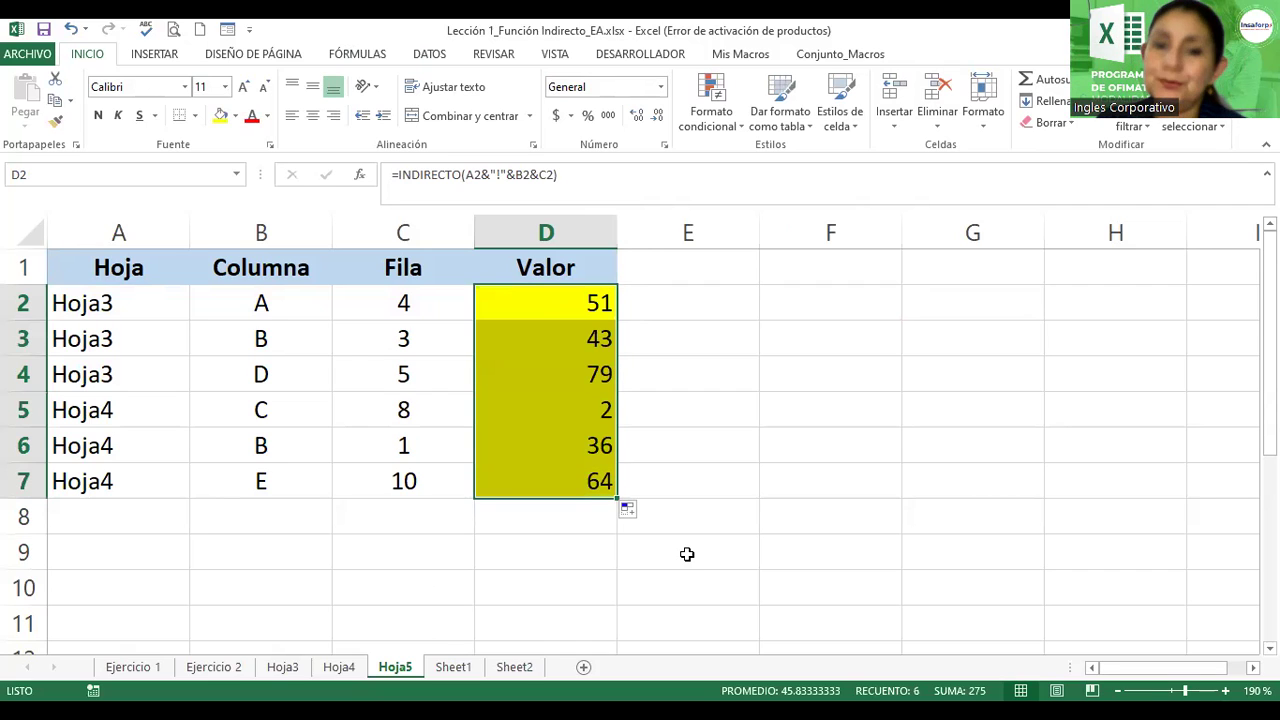
# - Check the D3 lookup by tracing column B on Hoja3 down to row 3, and fill the matching cell B3 yellow
pyautogui.click(516, 349)
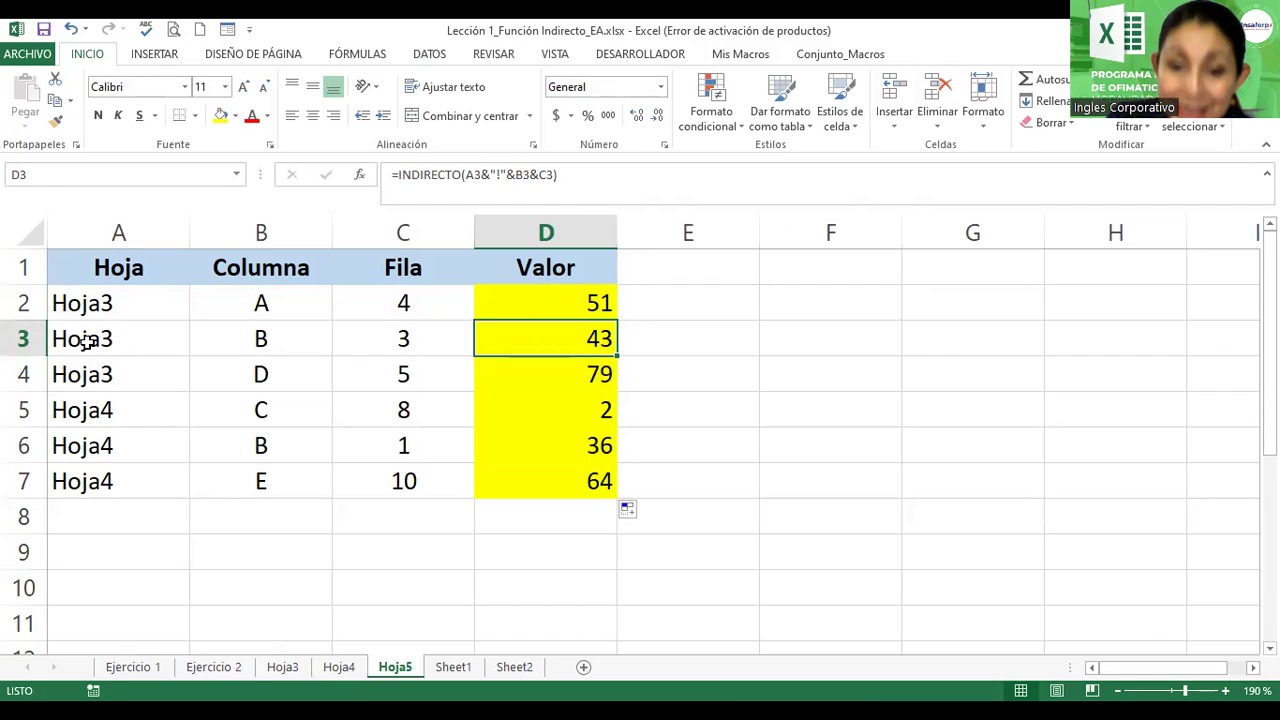
pyautogui.click(270, 676)
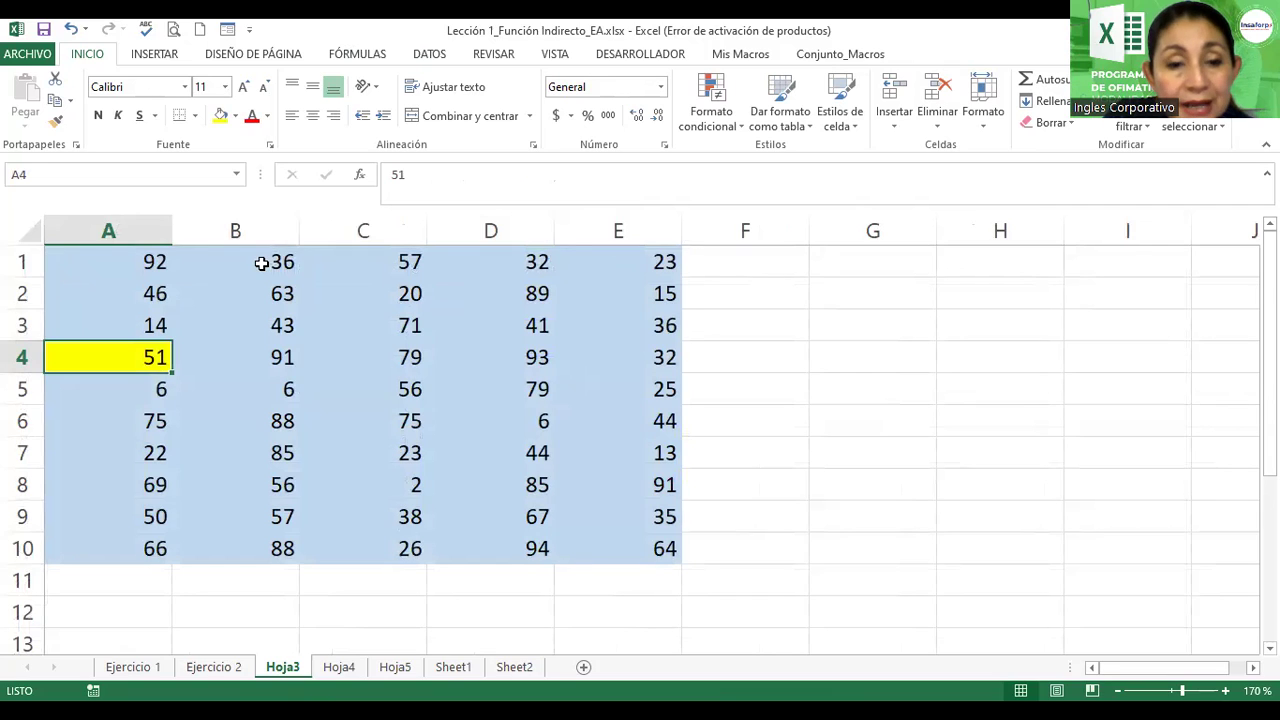
pyautogui.click(261, 263)
pyautogui.click(258, 296)
pyautogui.click(258, 326)
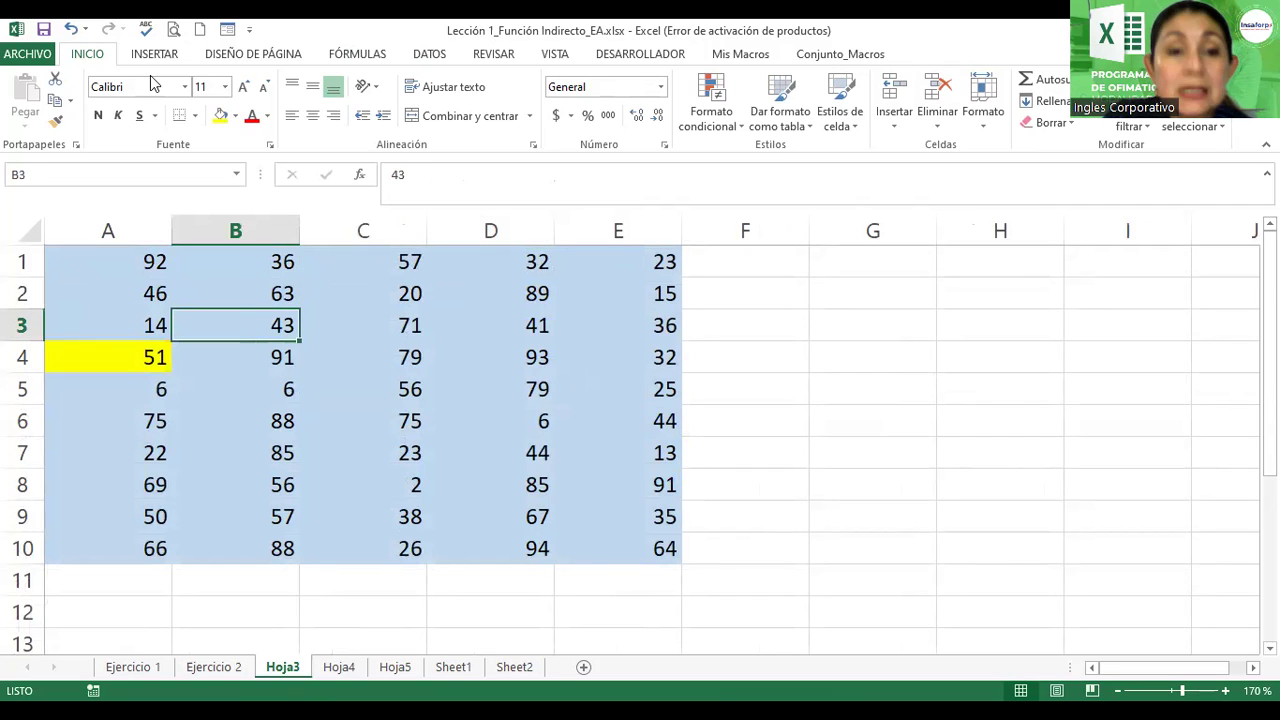
pyautogui.click(220, 115)
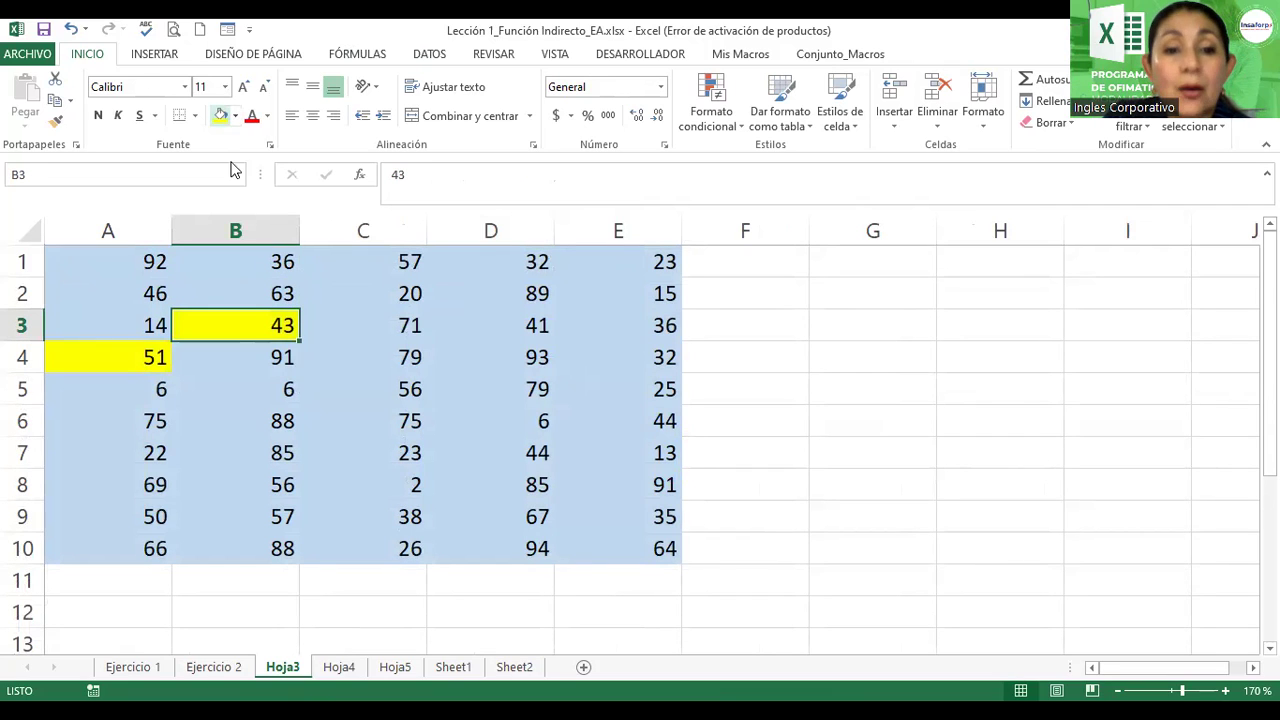
# - Examine the column and row references in row 5 of Hoja5 and compare them with the table on Hoja4
pyautogui.click(395, 668)
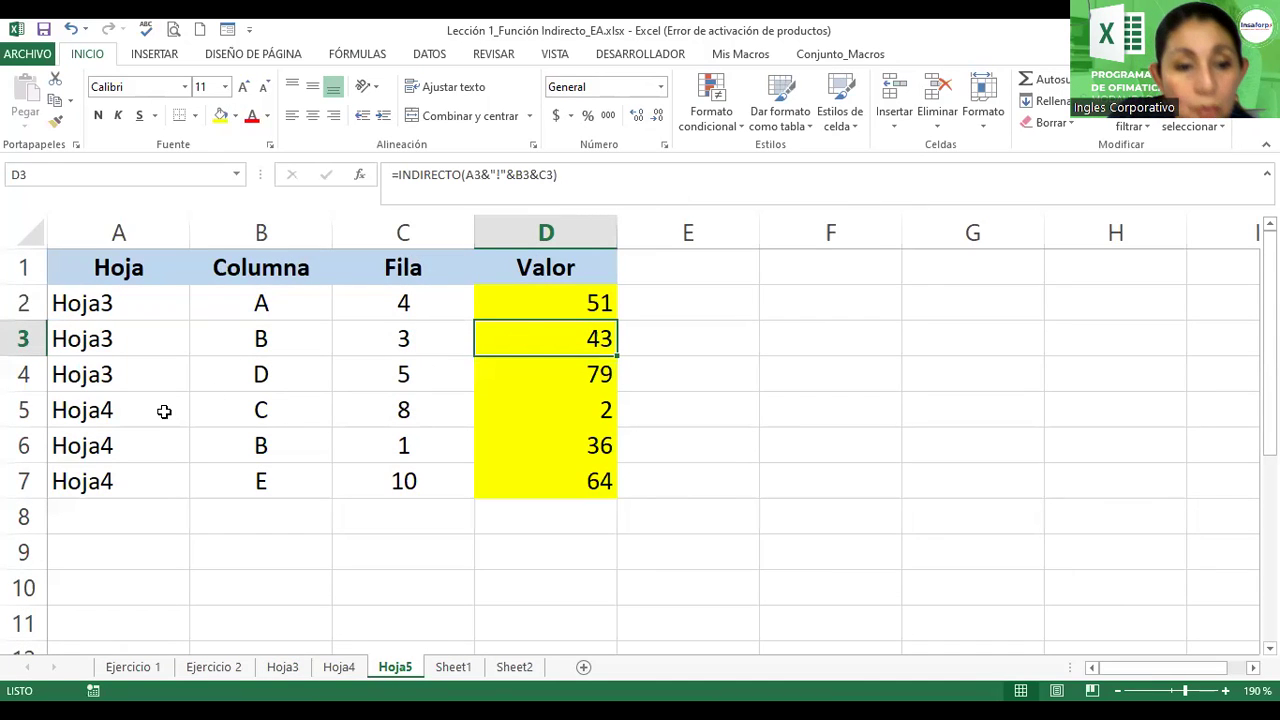
pyautogui.click(264, 410)
pyautogui.click(408, 410)
pyautogui.click(286, 410)
pyautogui.click(394, 410)
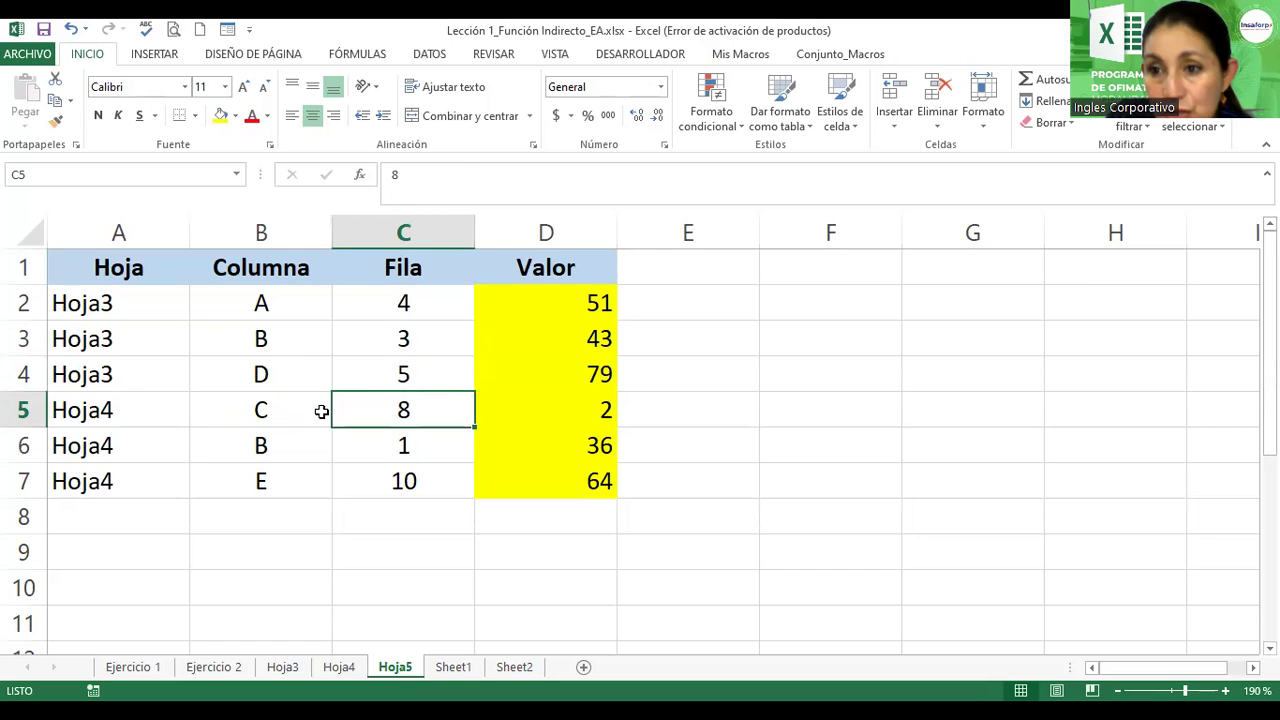
pyautogui.click(340, 666)
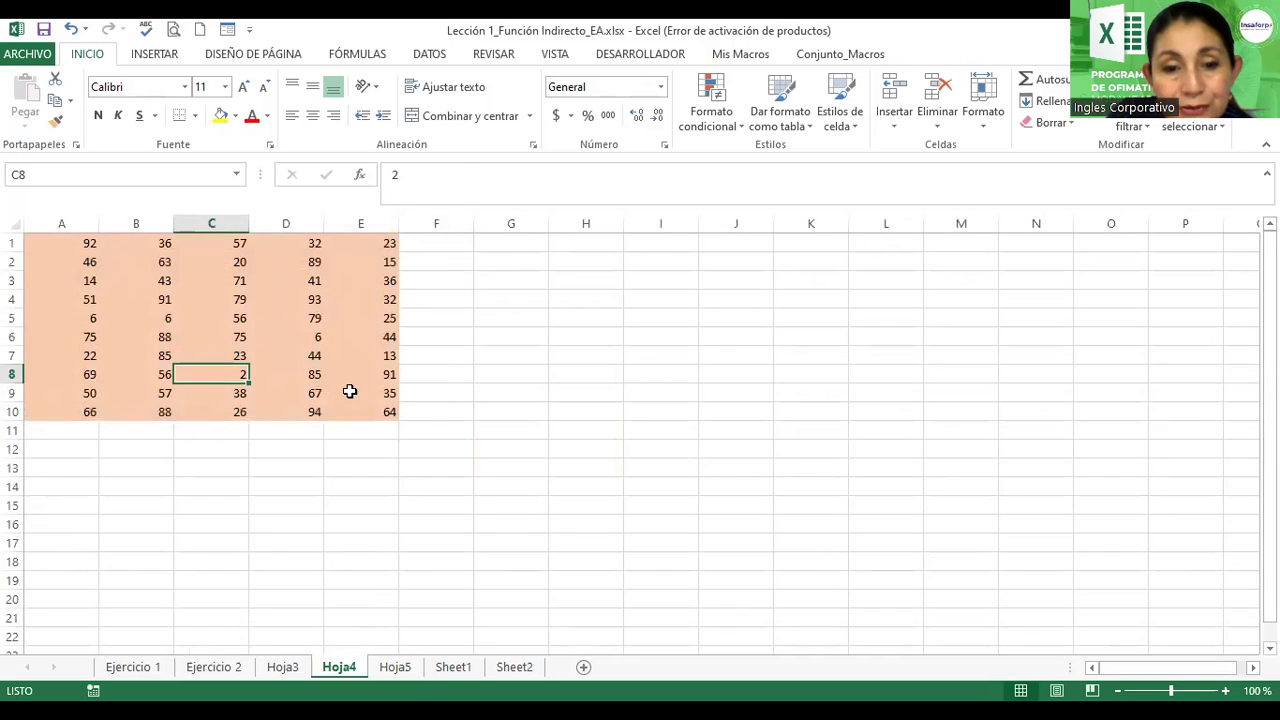
pyautogui.click(395, 676)
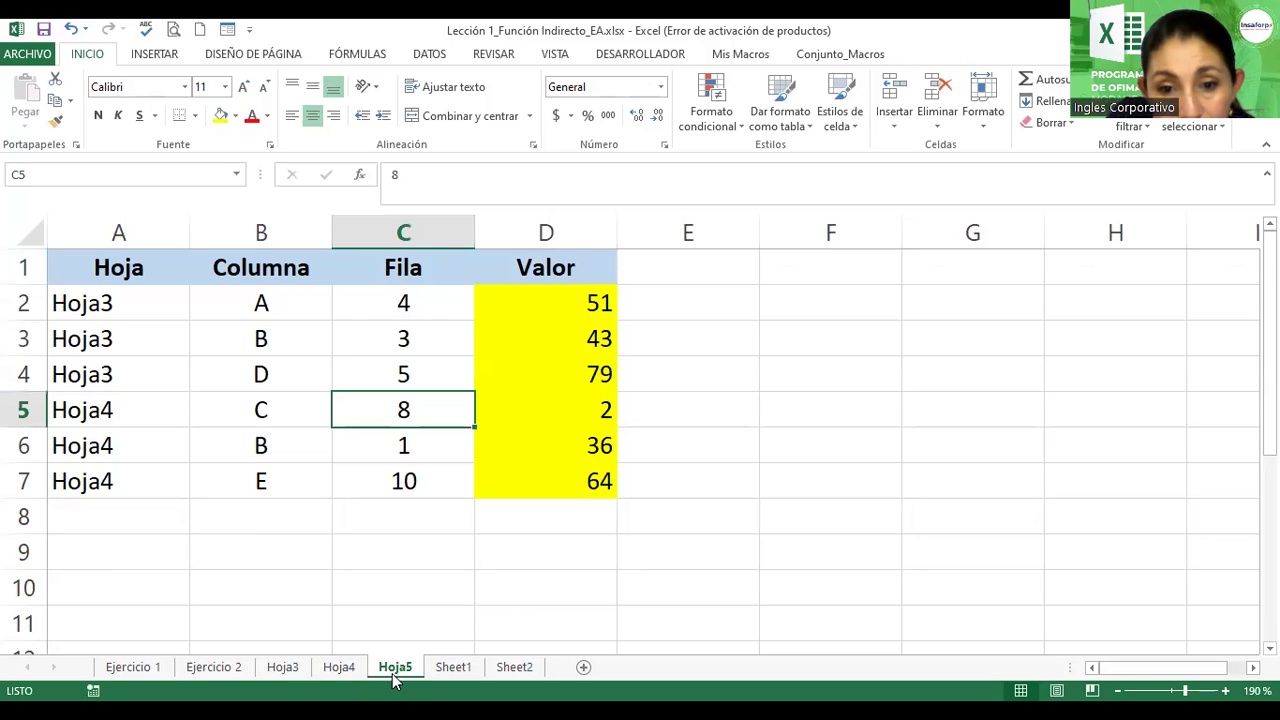
# - Verify the D5 lookup by tracing column C on Hoja4 from row 1 down to row 8 at a larger size
pyautogui.click(333, 670)
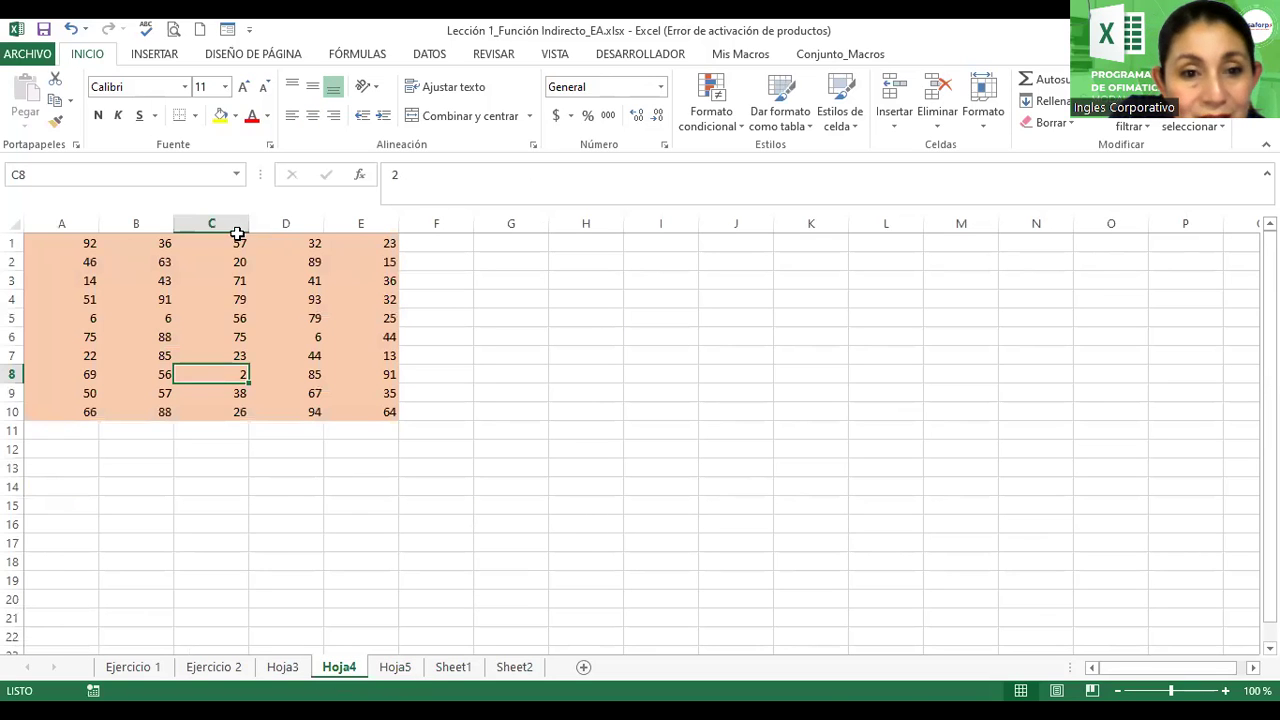
pyautogui.click(237, 233)
pyautogui.click(237, 242)
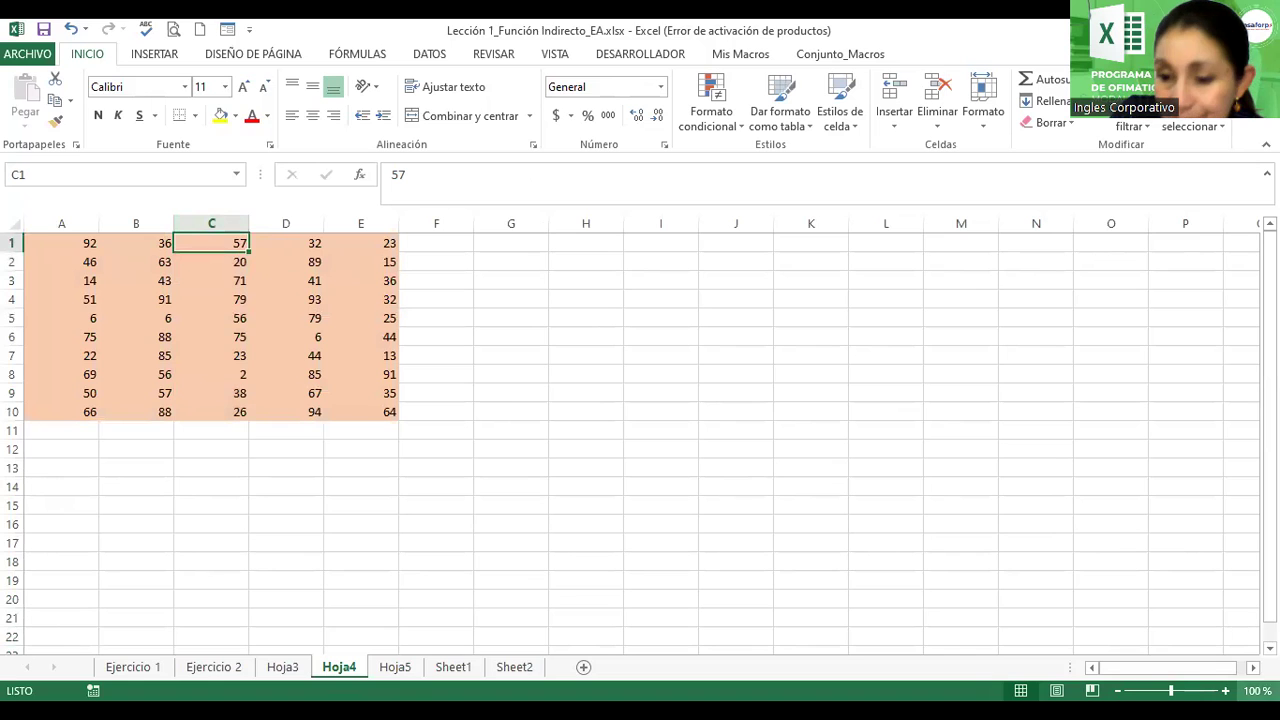
pyautogui.scroll(4, 591, 231)
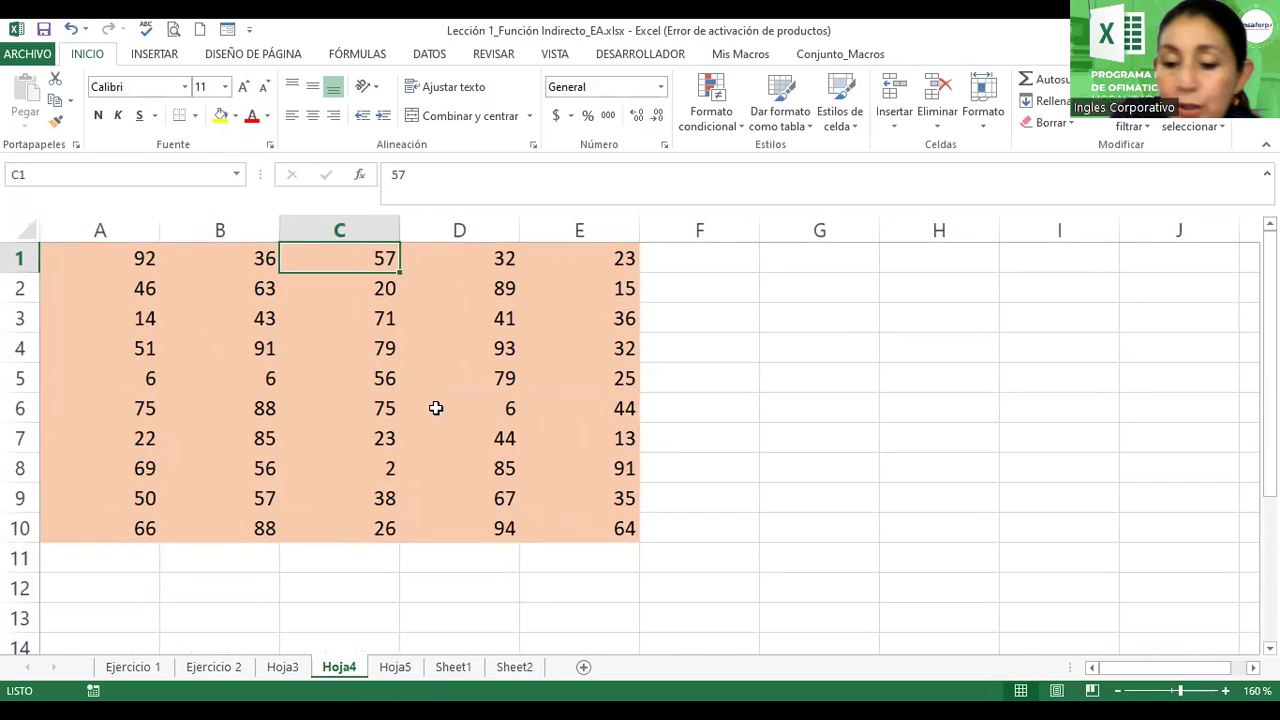
pyautogui.press('Down')
pyautogui.press('Down')
pyautogui.press('Down')
pyautogui.press('Down')
pyautogui.press('Down')
pyautogui.press('Down')
pyautogui.press('Down')
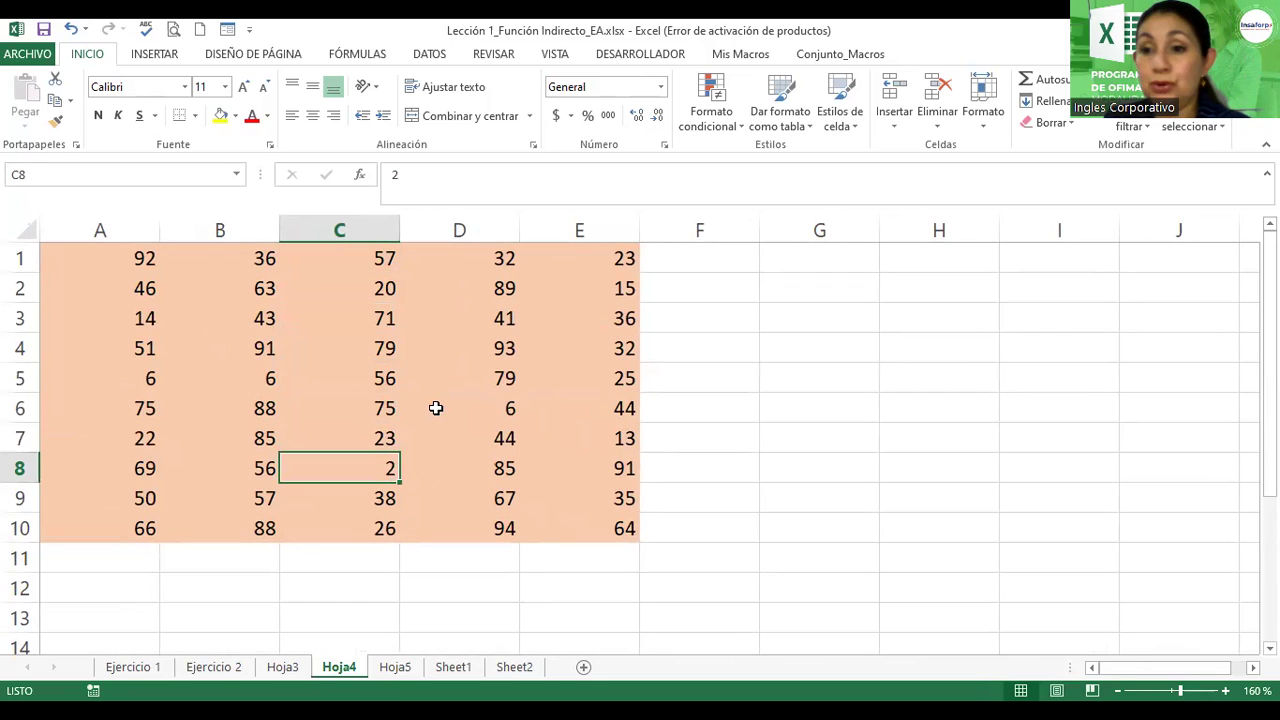
pyautogui.click(395, 667)
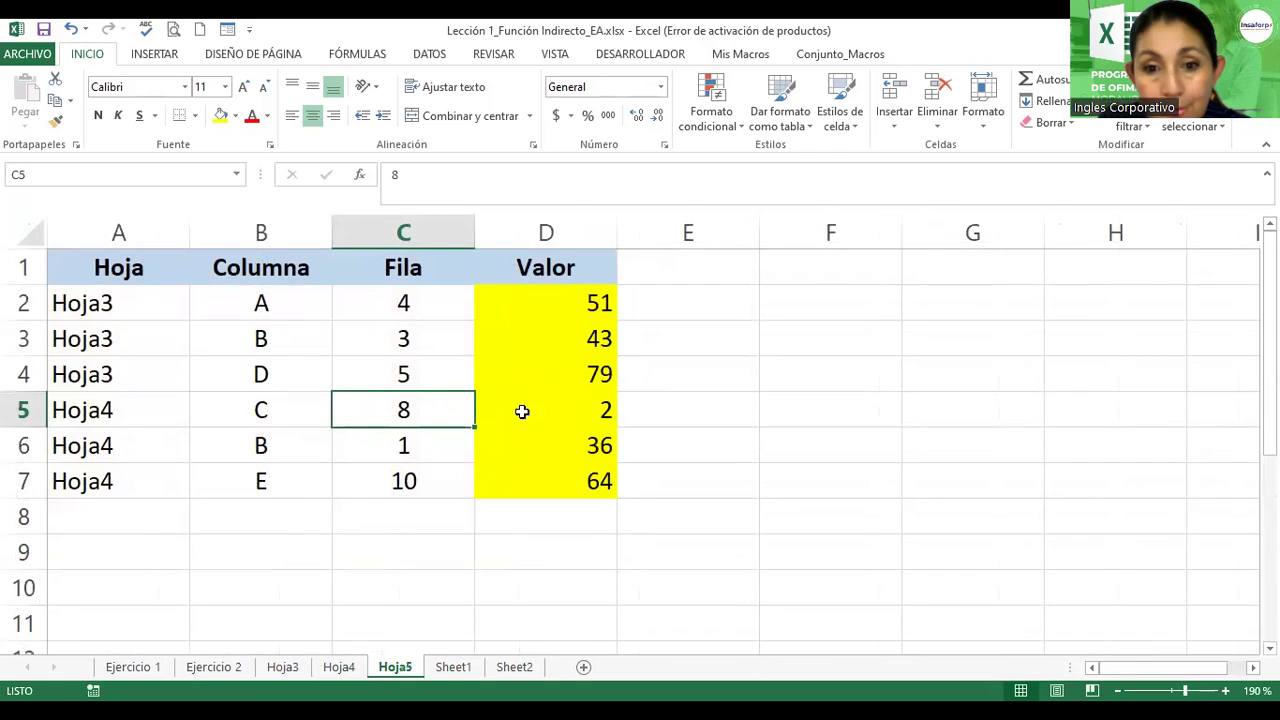
pyautogui.click(526, 413)
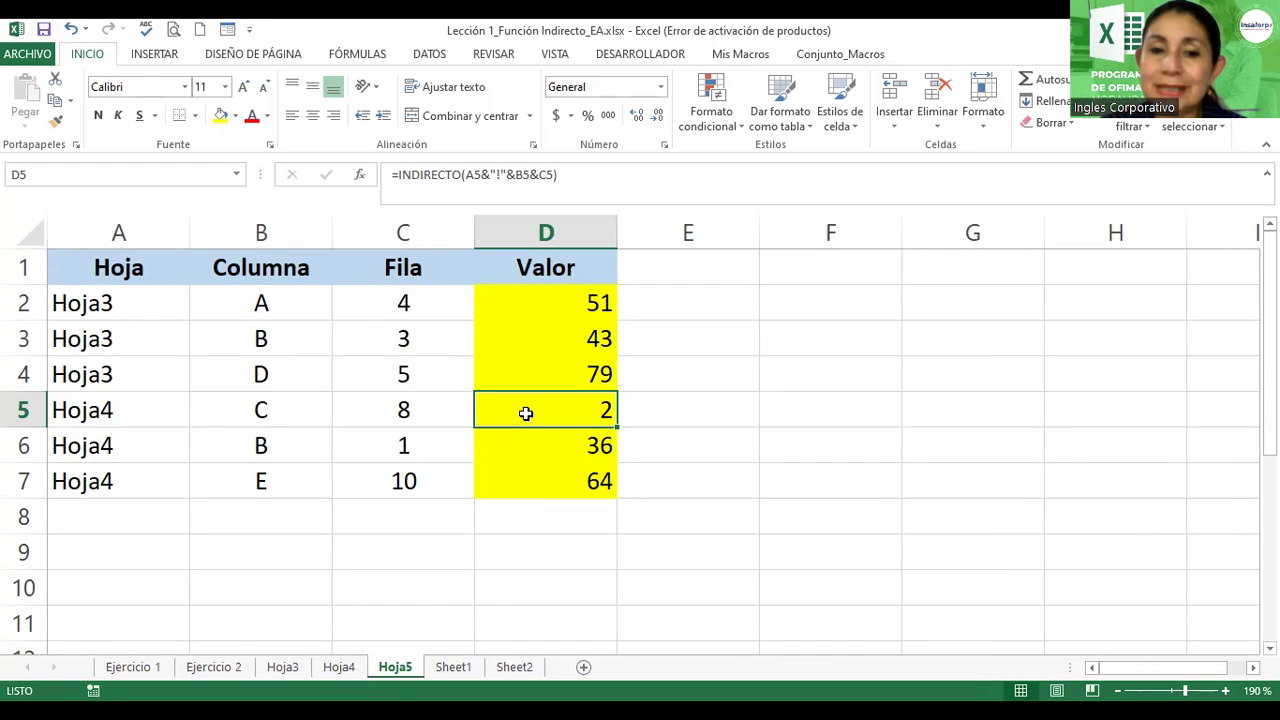
# - Rename the Hoja5 sheet as Ejercicio 3
pyautogui.doubleClick(392, 668)
pyautogui.write('Ejerc')
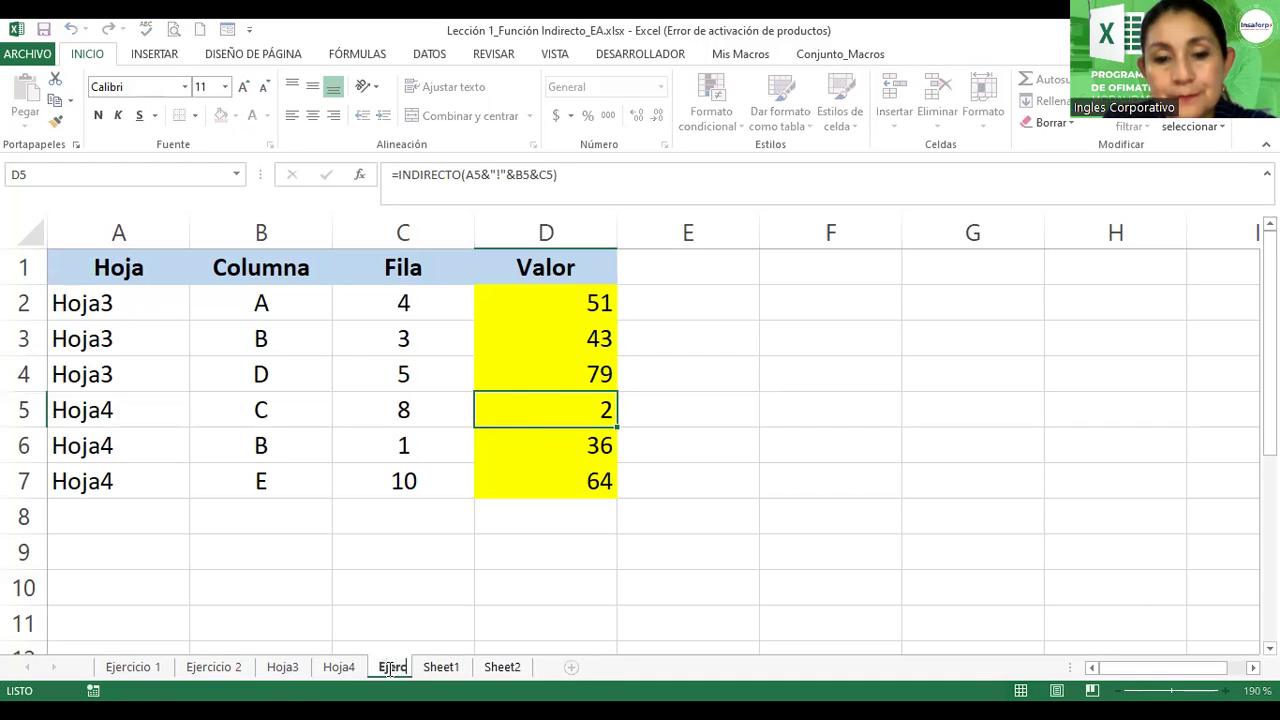
pyautogui.write('icio 3')
pyautogui.press('Return')
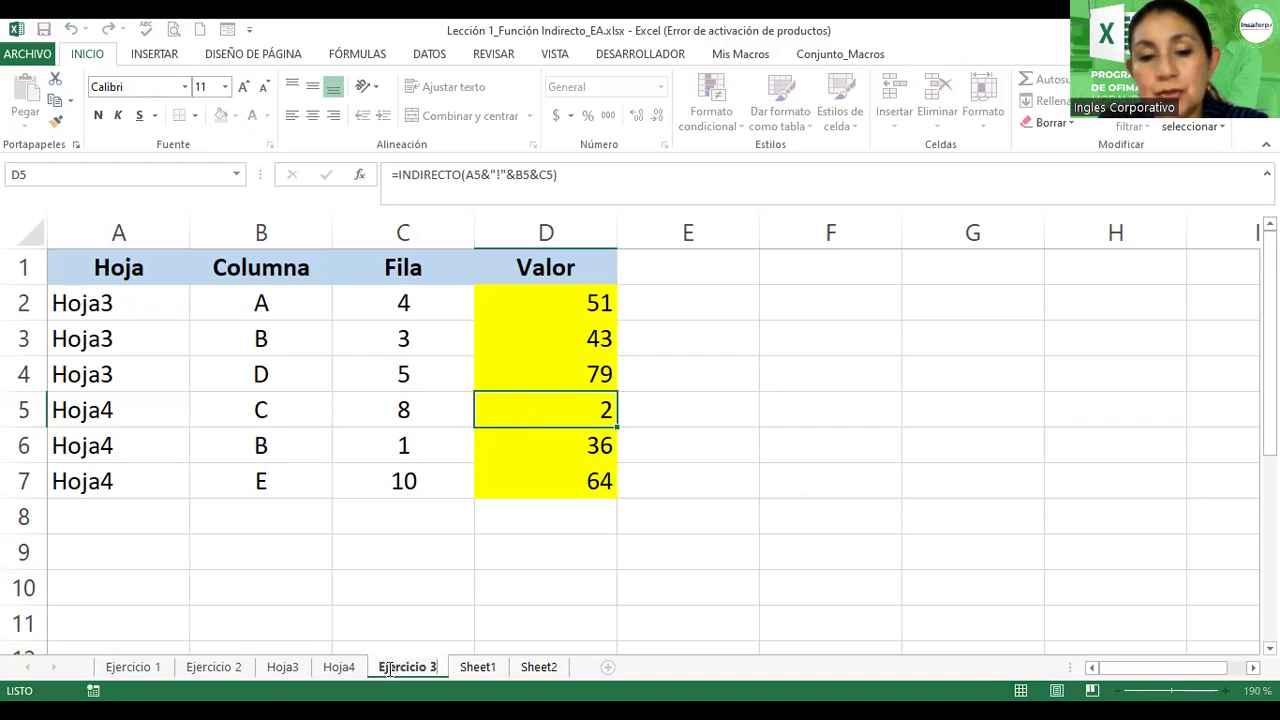
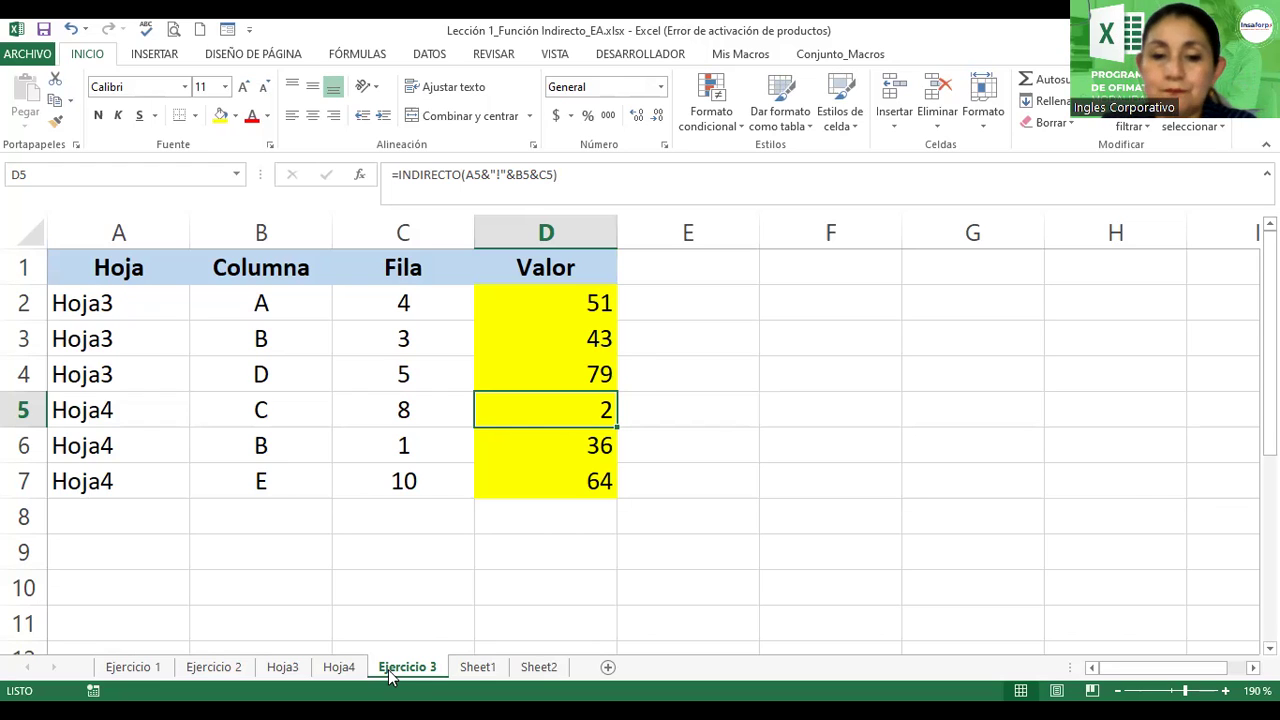
# - Rename Sheet1, which holds the Meses and Ventas table, as Ejercicio 4
pyautogui.click(478, 668)
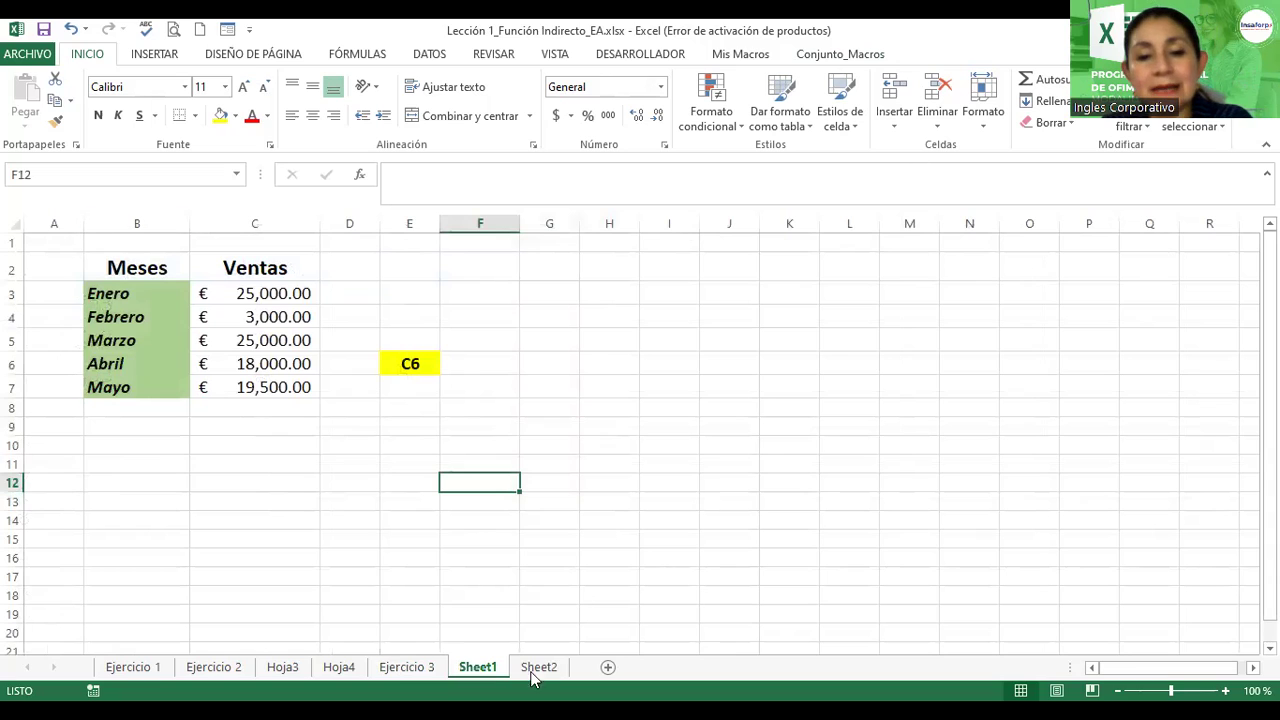
pyautogui.moveTo(491, 674); pyautogui.dragTo(491, 675)
pyautogui.write('Ejercicio 4')
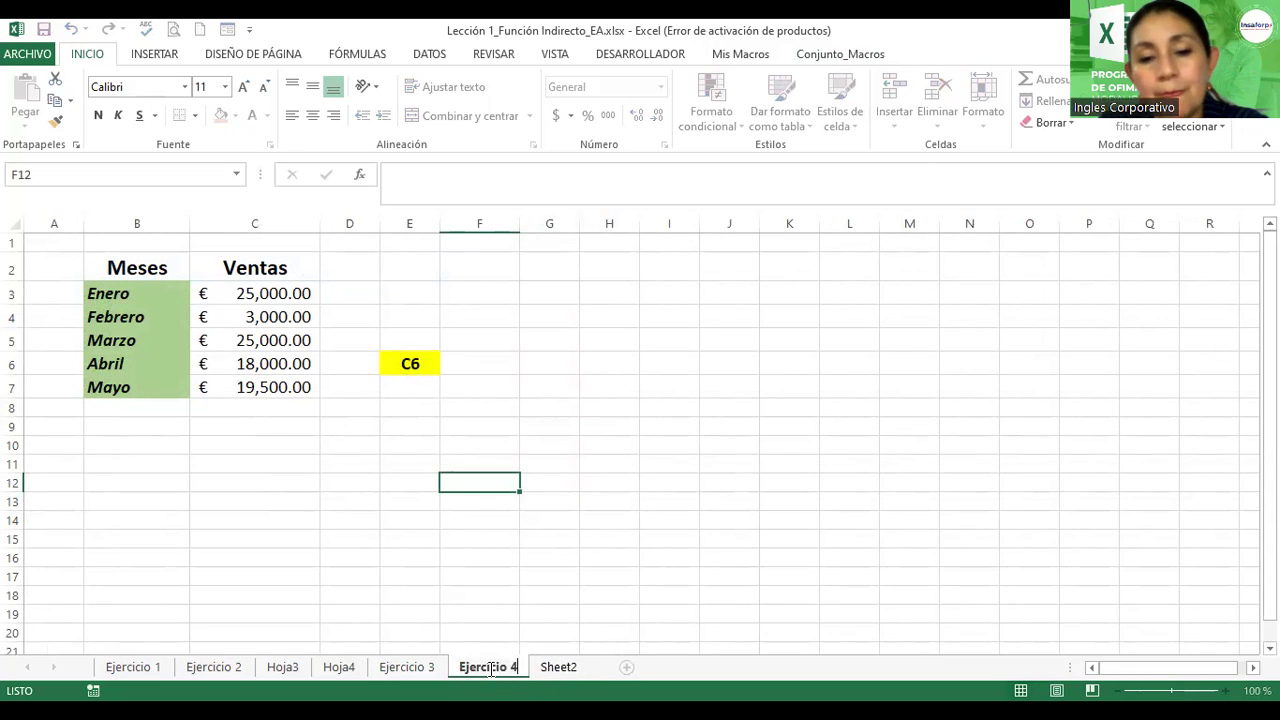
pyautogui.press('Return')
# - Enter the formula =INDIRECTO(E6) in F6 to return the Ventas value from the cell named in E6, and review it
pyautogui.click(421, 368)
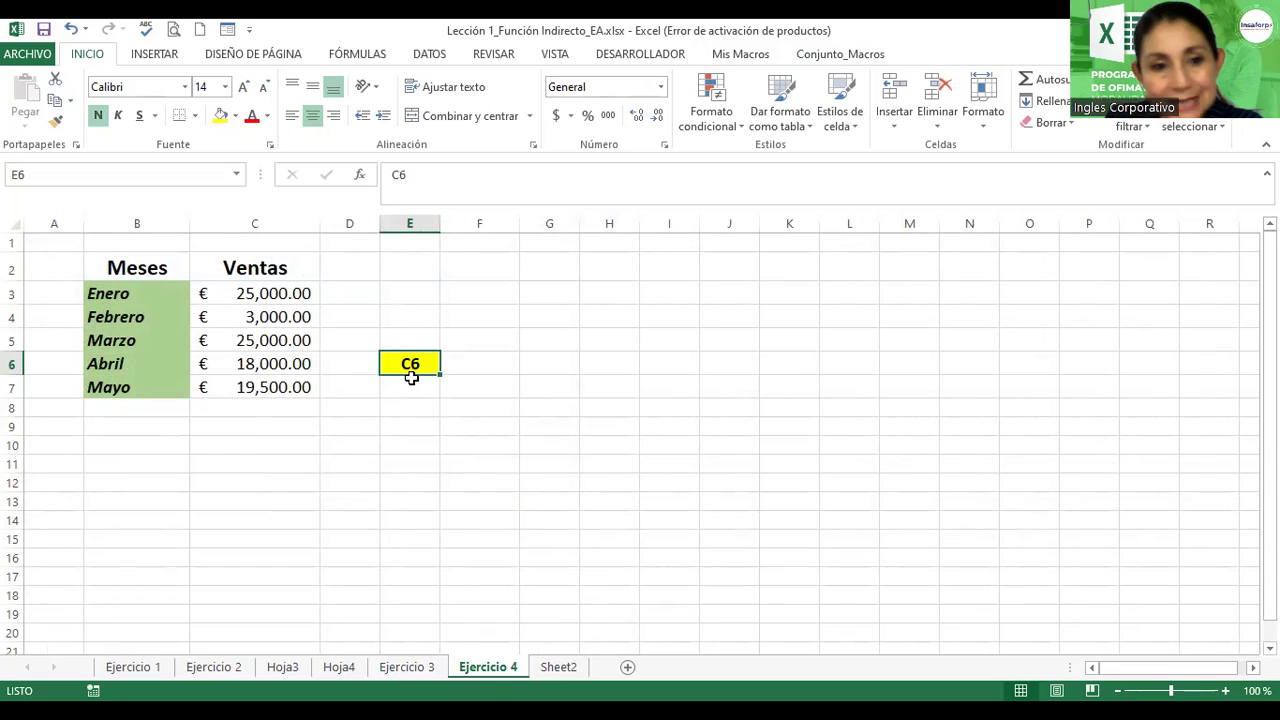
pyautogui.click(300, 364)
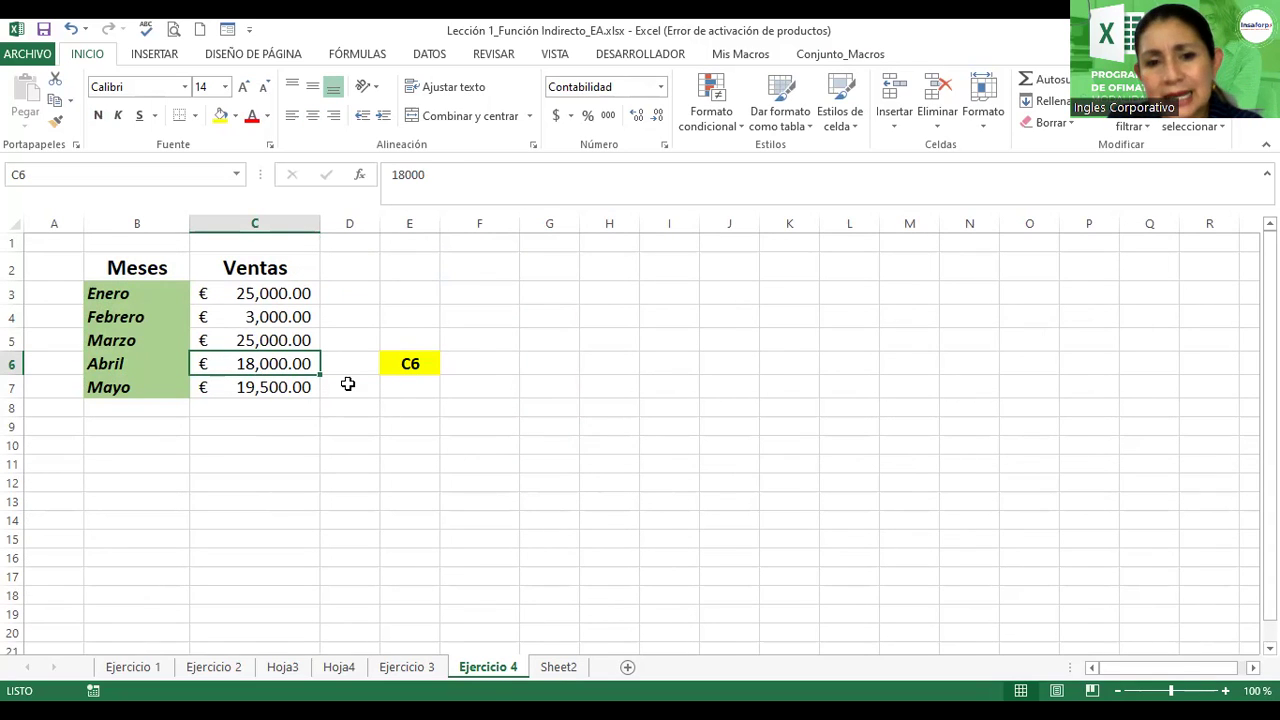
pyautogui.click(493, 368)
pyautogui.write('=')
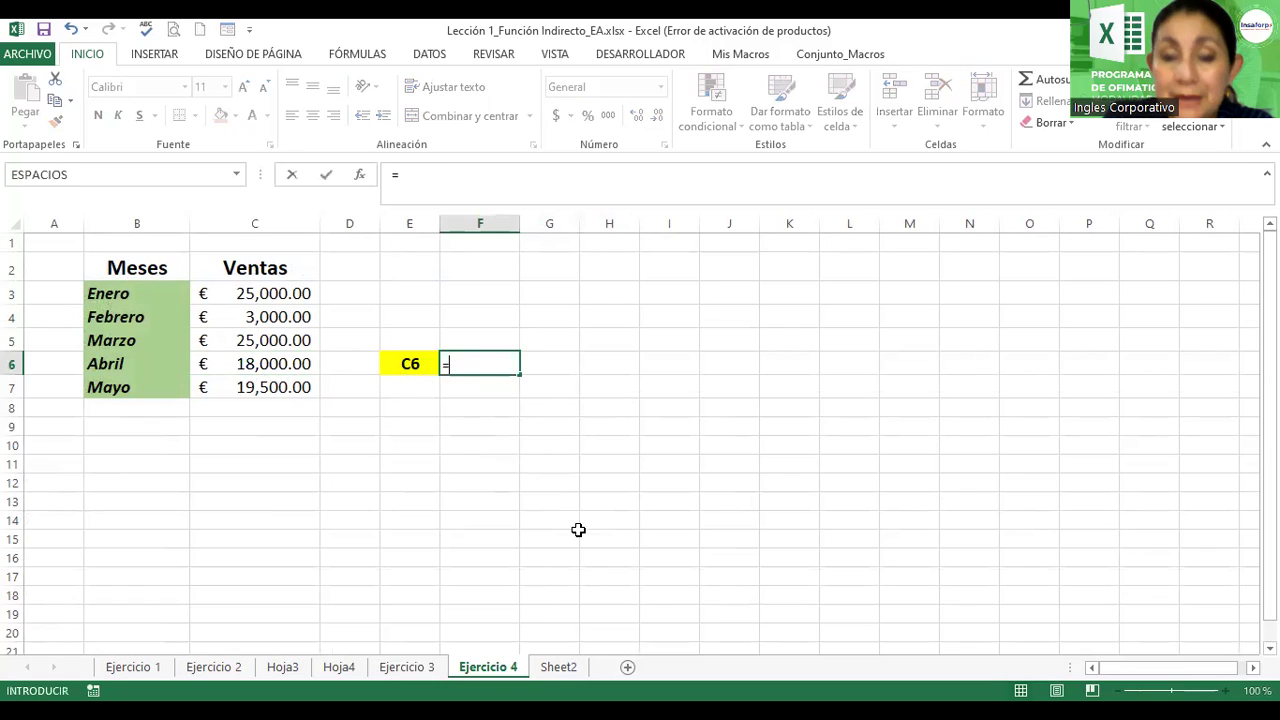
pyautogui.write('indi')
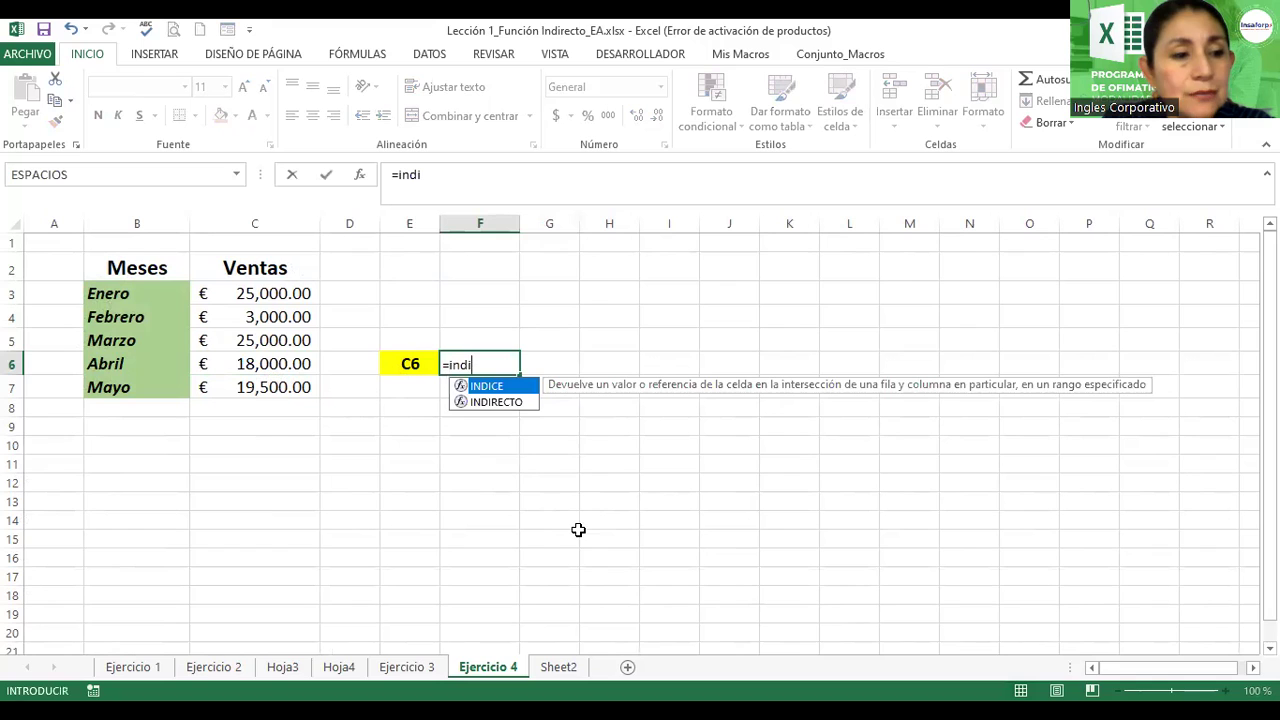
pyautogui.write('re')
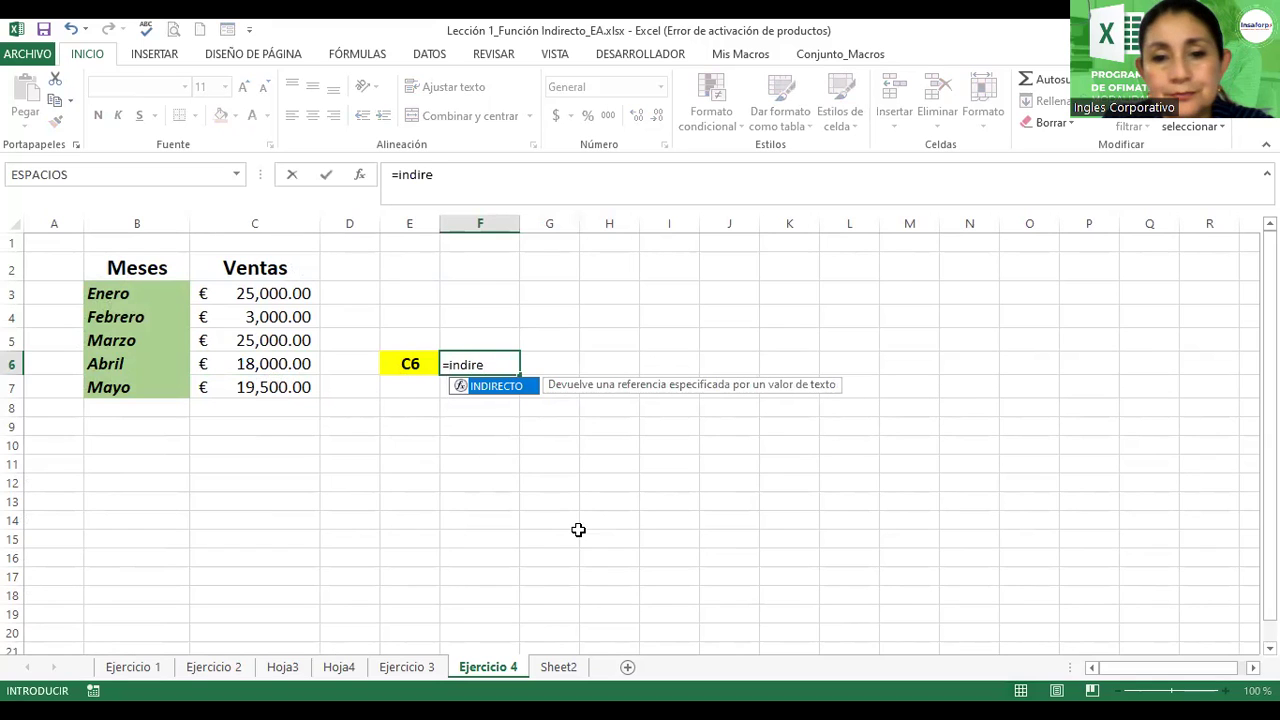
pyautogui.doubleClick(518, 386)
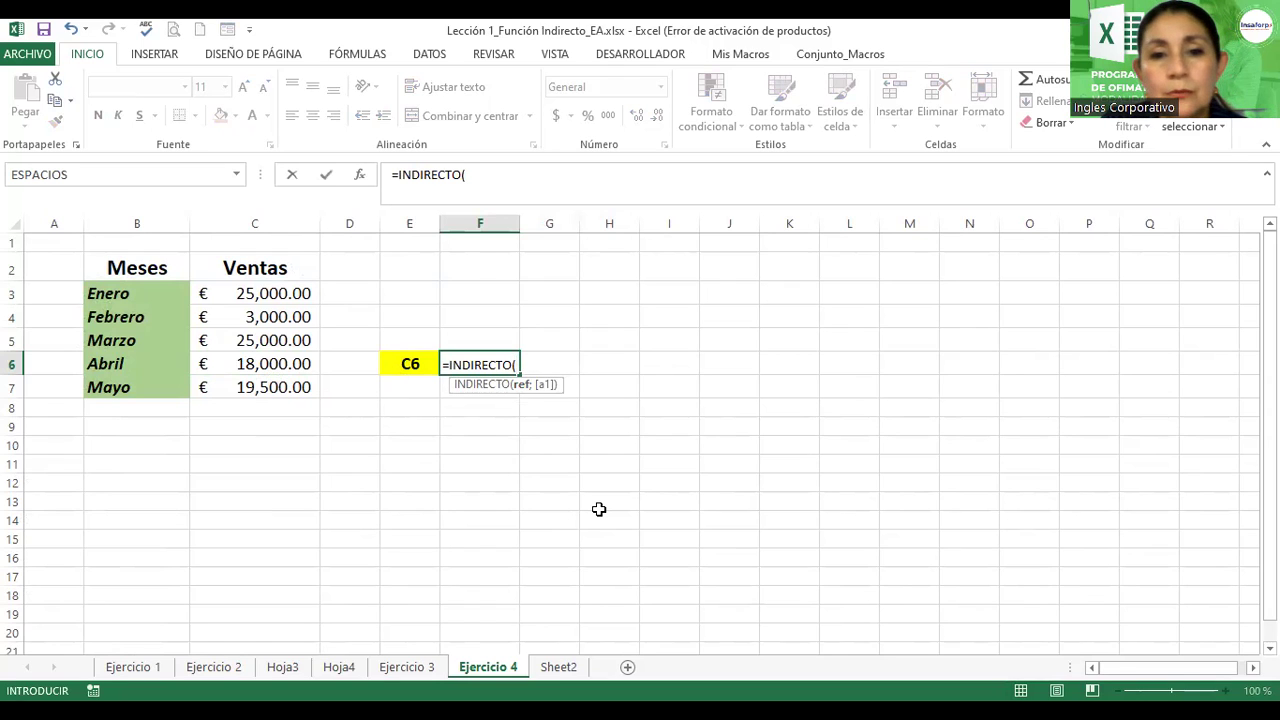
pyautogui.click(396, 369)
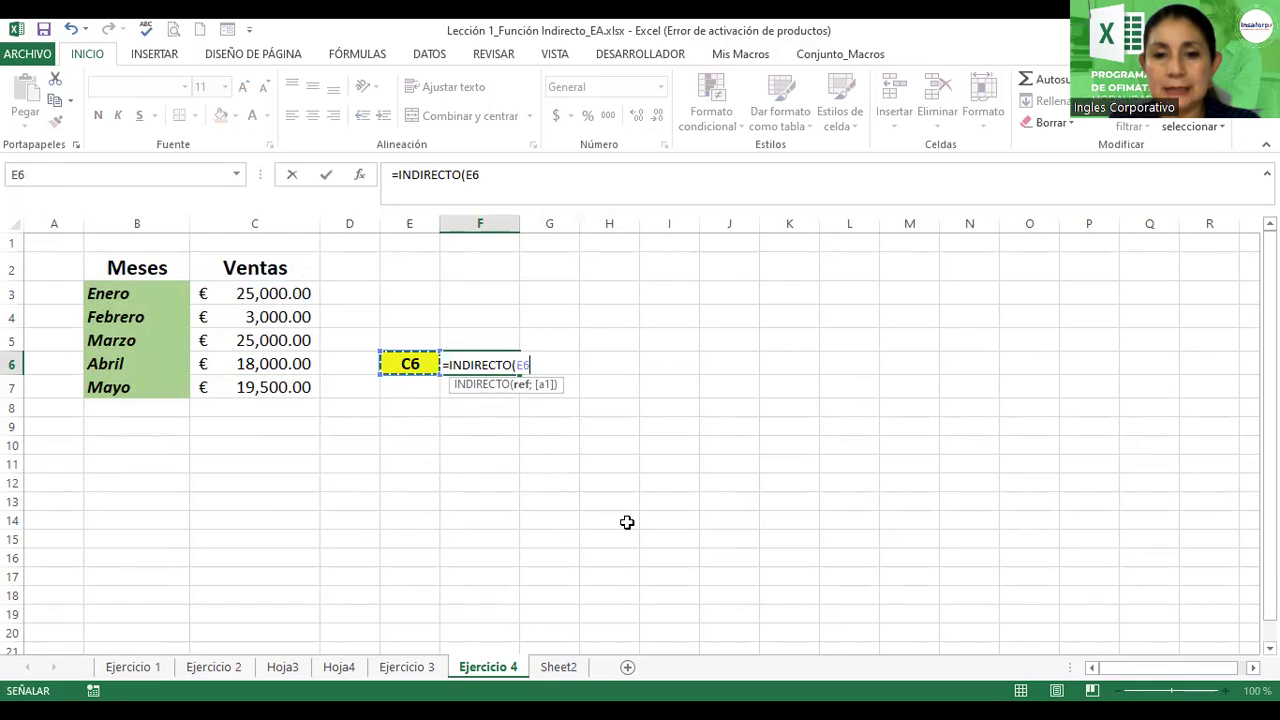
pyautogui.press('Return')
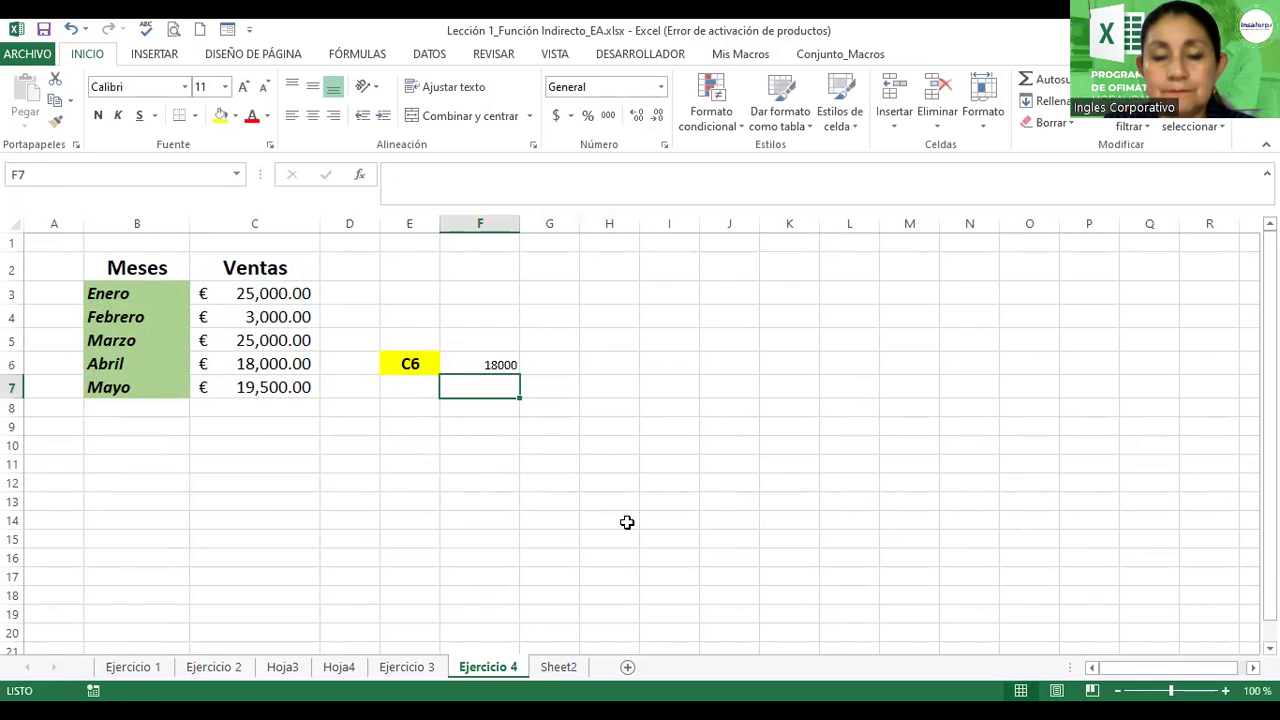
pyautogui.doubleClick(491, 364)
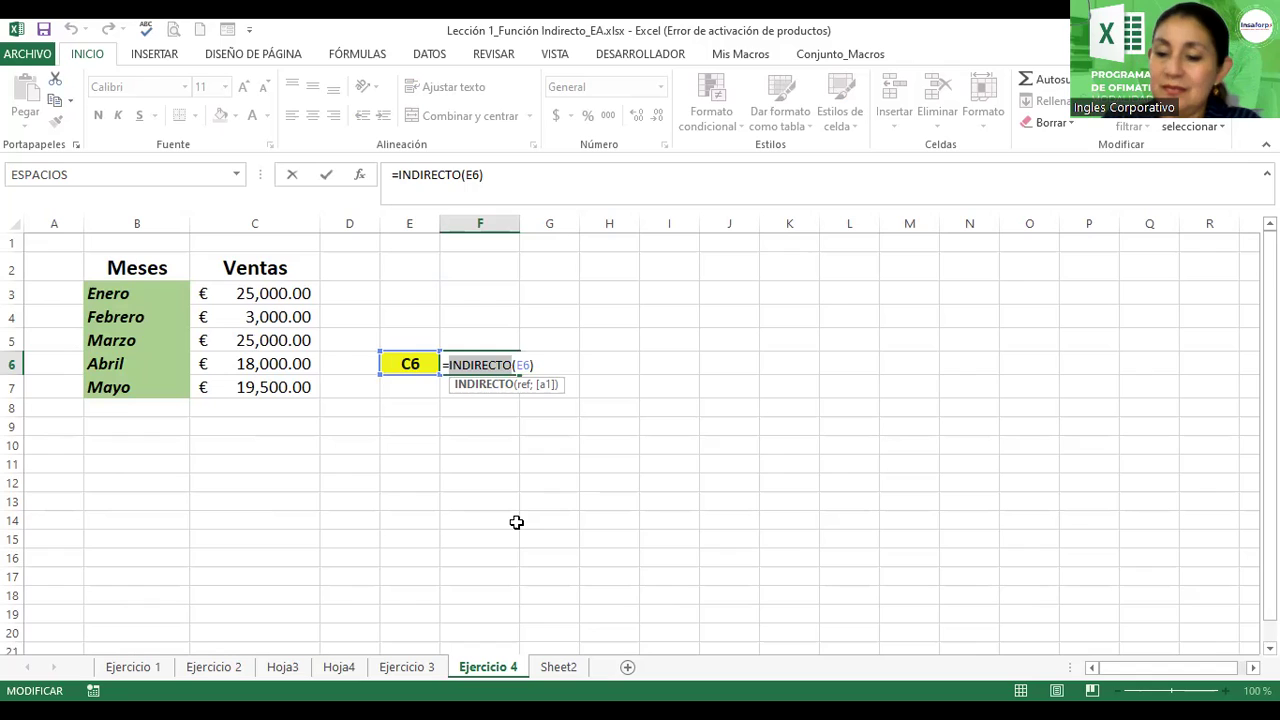
pyautogui.press('Return')
pyautogui.click(422, 364)
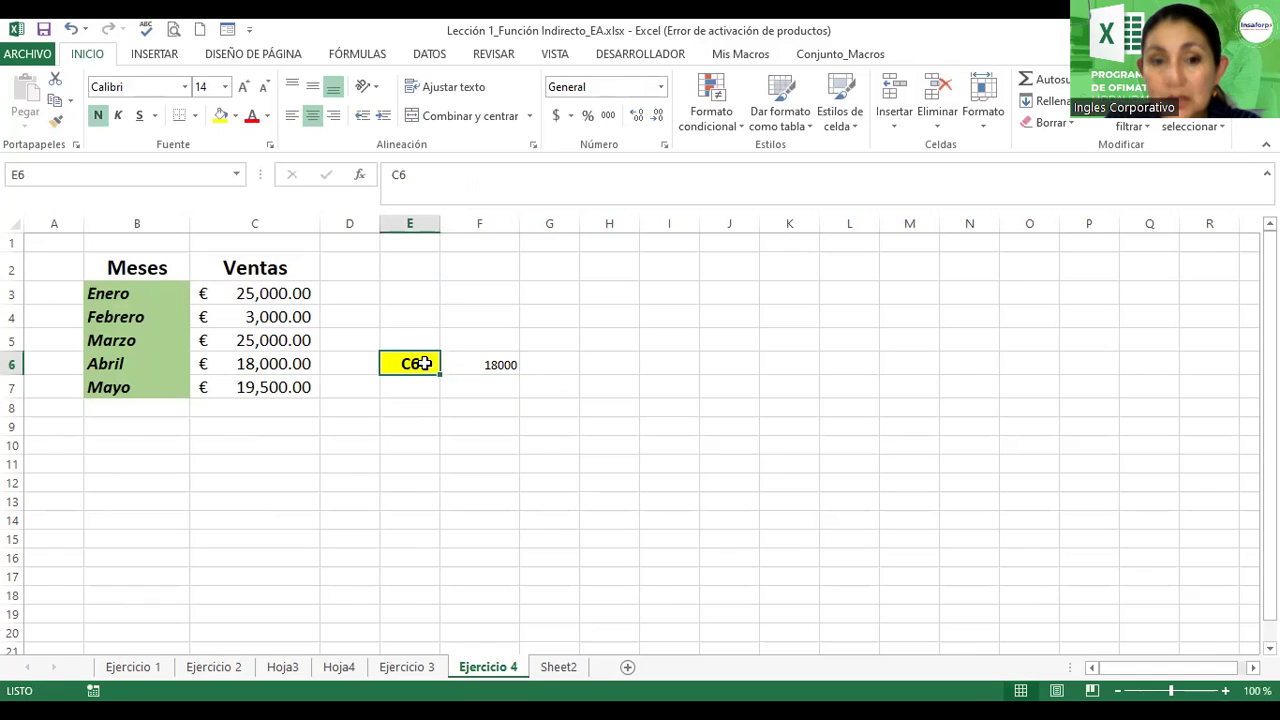
pyautogui.doubleClick(422, 364)
pyautogui.press('BackSpace')
pyautogui.write('+')
pyautogui.press('pagedown')
pyautogui.scroll(-1, 471, 413)
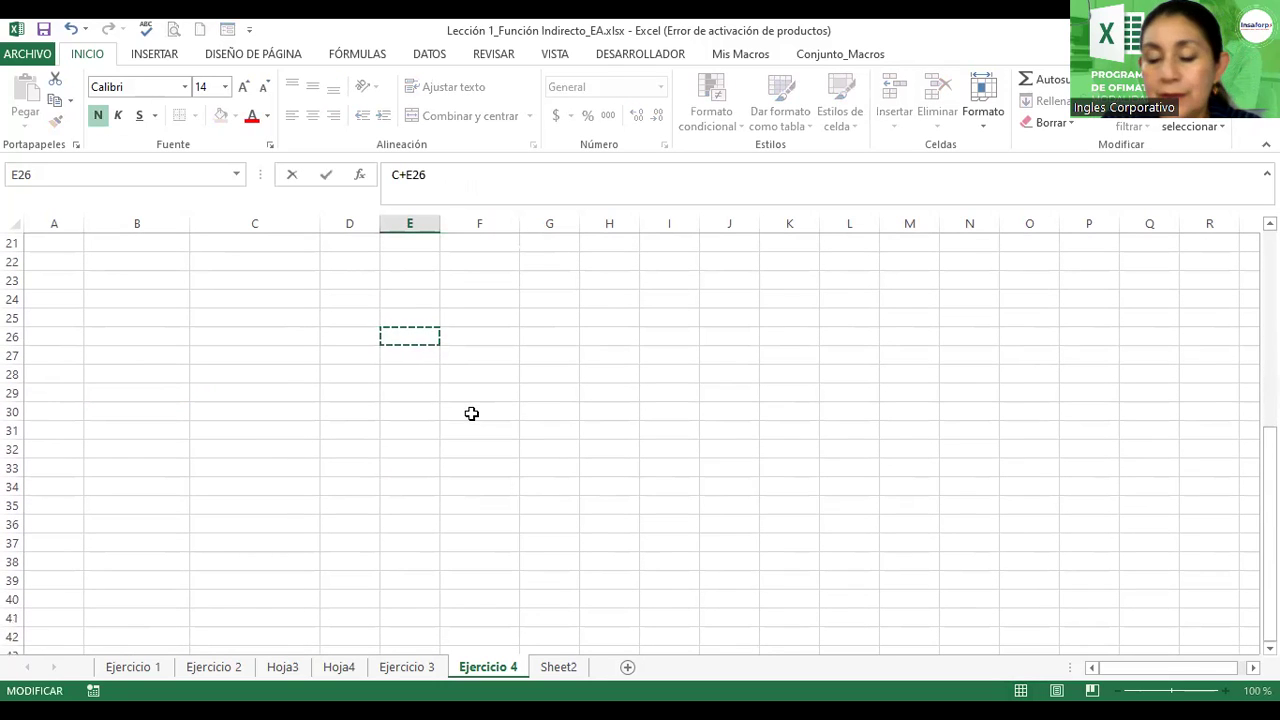
pyautogui.press('Return')
pyautogui.moveTo(1269, 343); pyautogui.dragTo(1269, 250)
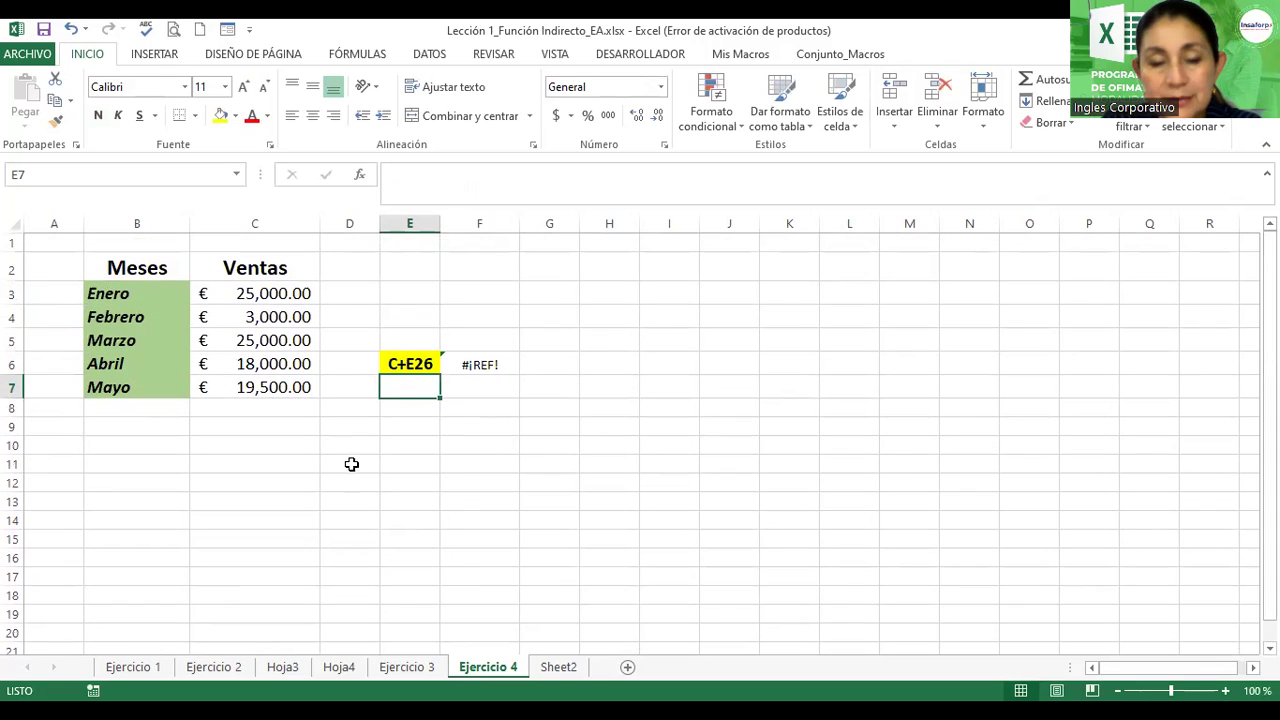
# - Replace the cell address in E6 with c3 to test the INDIRECTO lookup
pyautogui.click(418, 363)
pyautogui.write('c3')
pyautogui.press('Return')
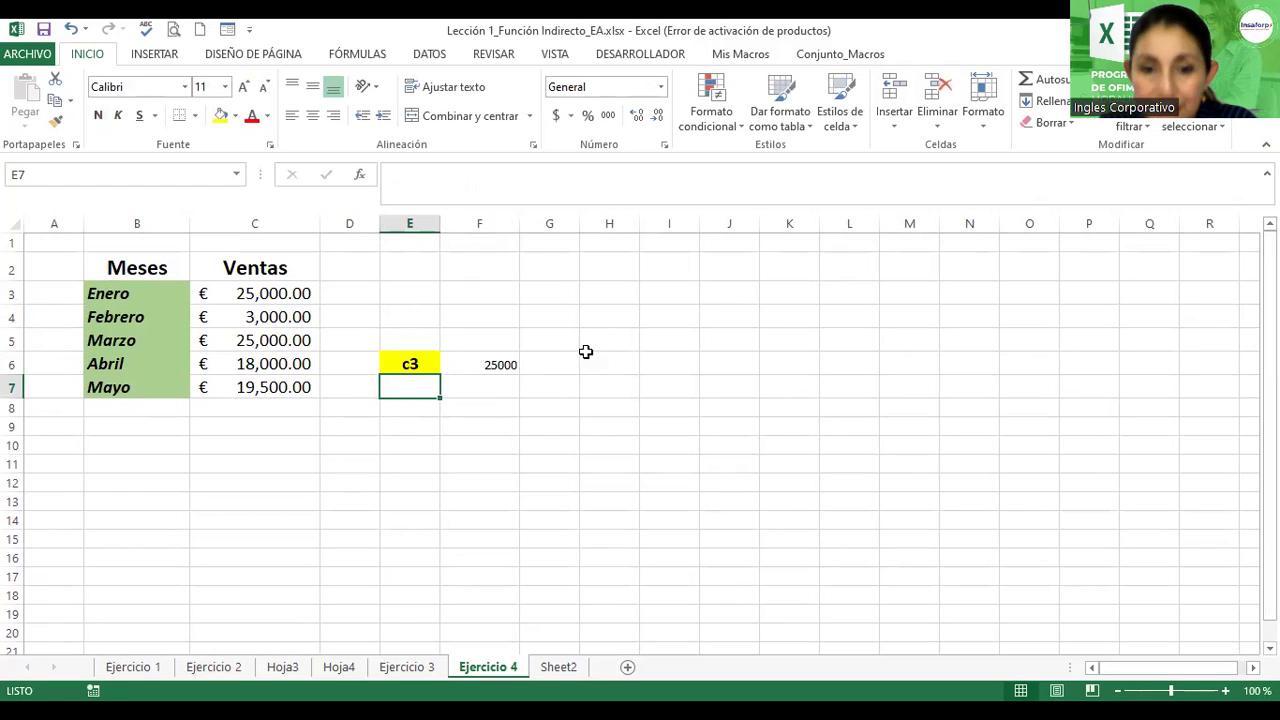
# - Format the lookup result in F6 as accounting currency with the $ Español (El Salvador) option
pyautogui.click(491, 364)
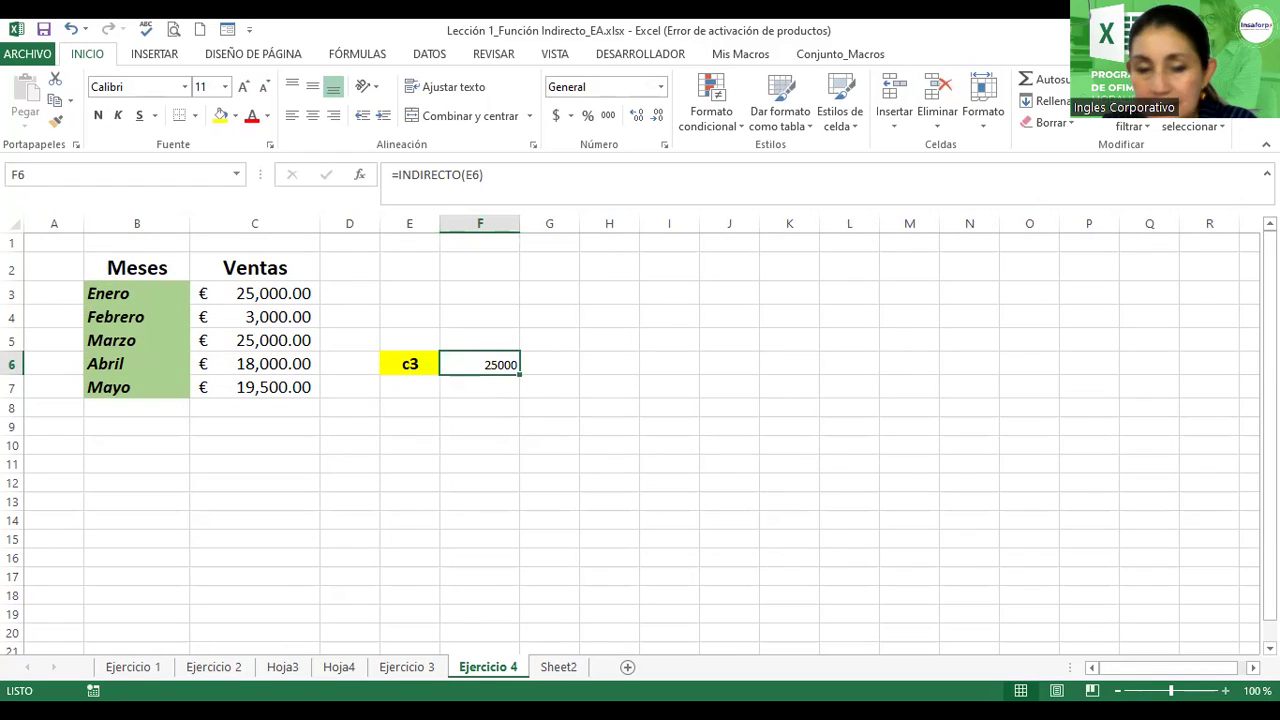
pyautogui.scroll(4, 630, 435)
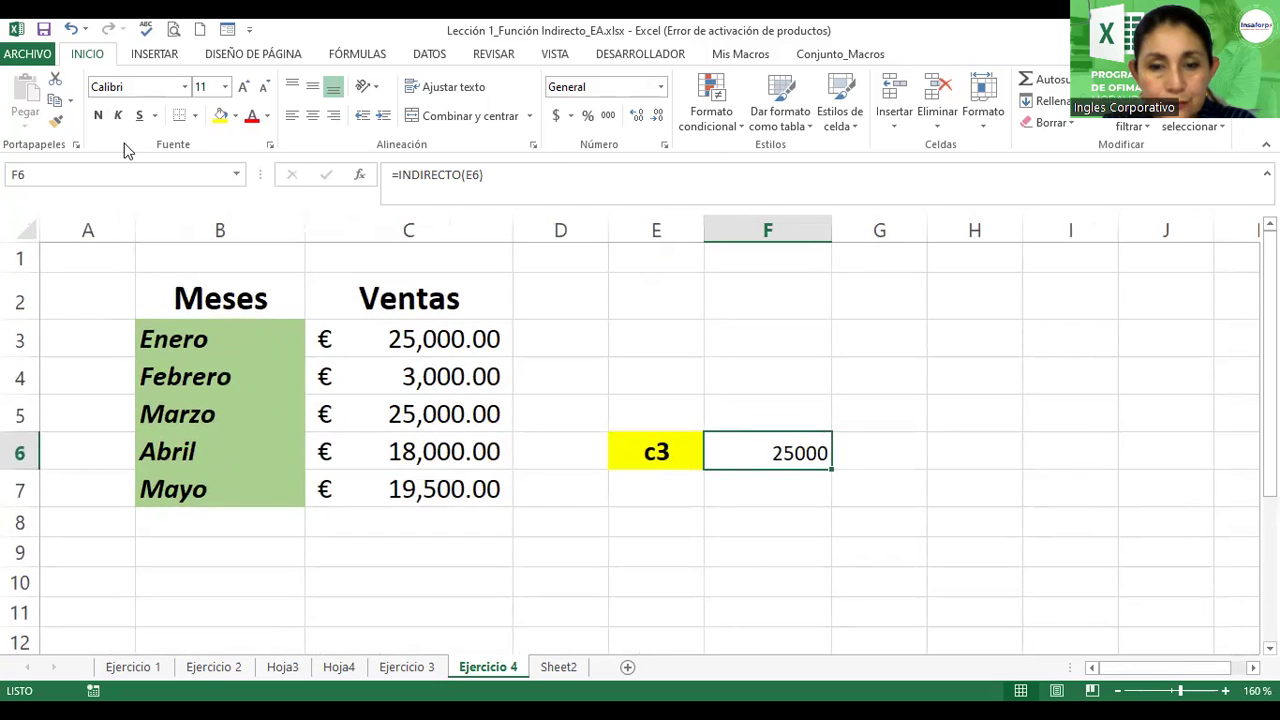
pyautogui.click(570, 117)
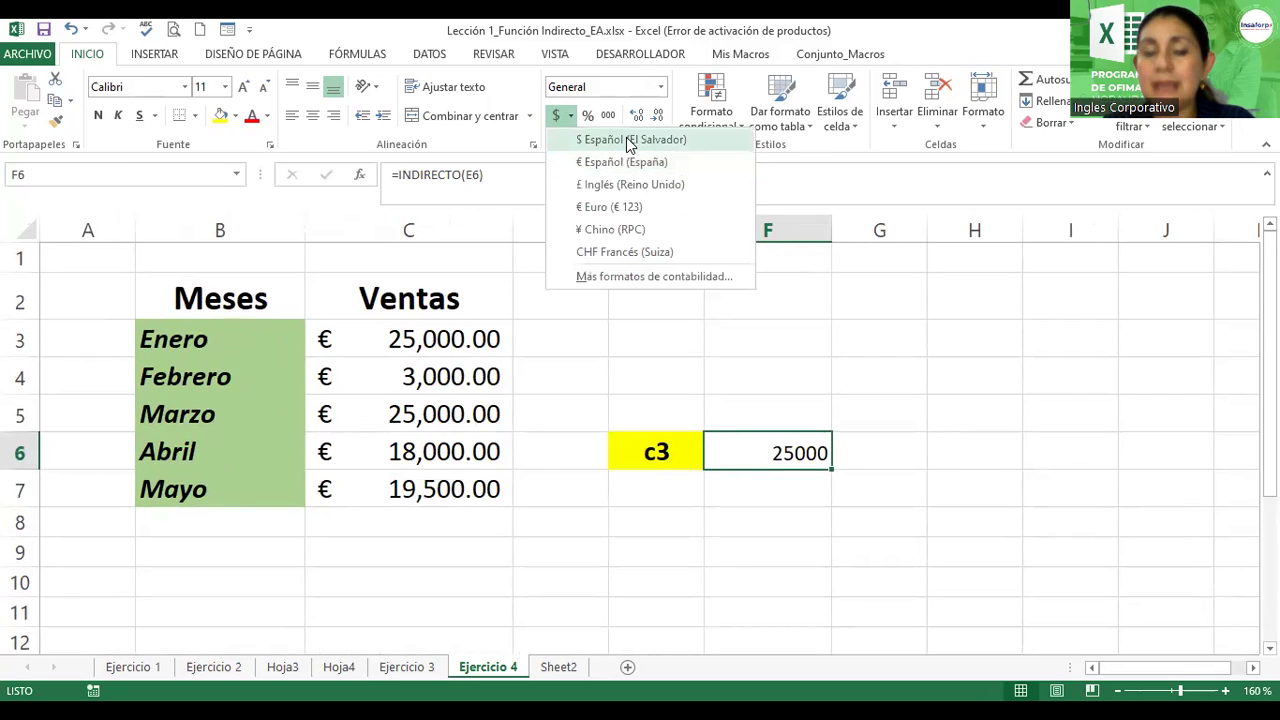
pyautogui.click(630, 140)
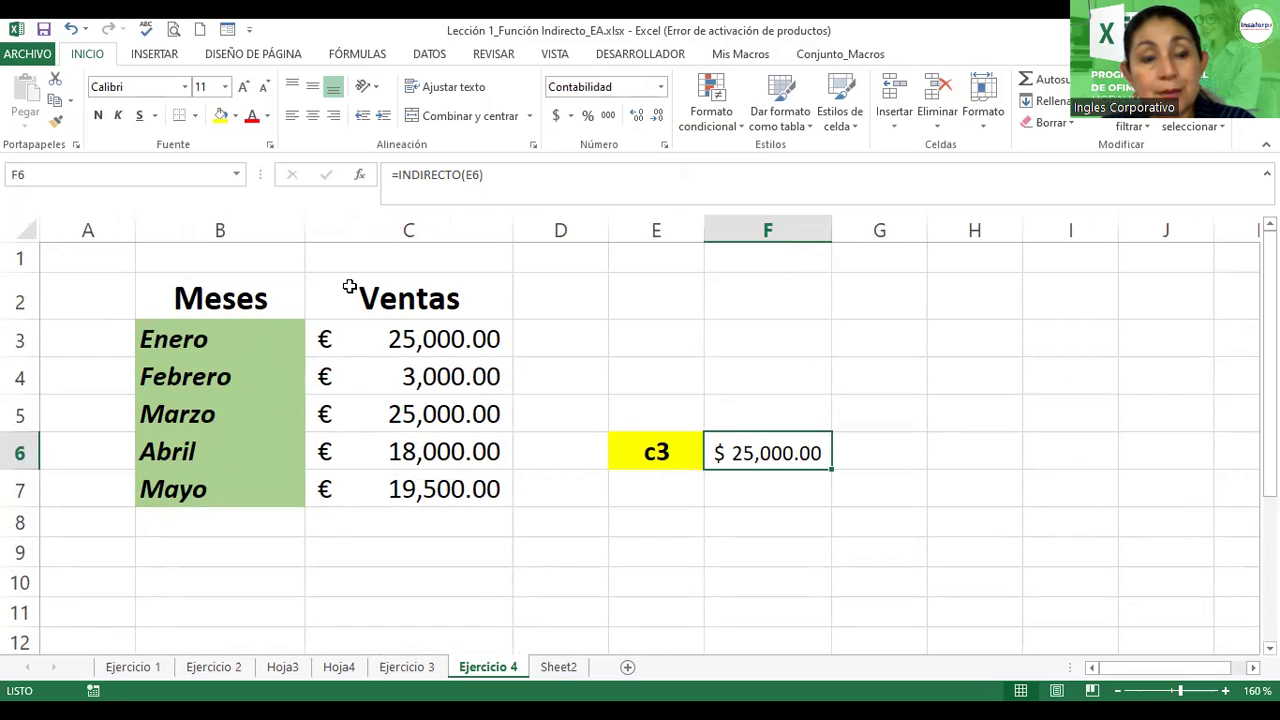
# - Test the F6 lookup with other addresses in E6, entering c5 and then c7
pyautogui.click(660, 450)
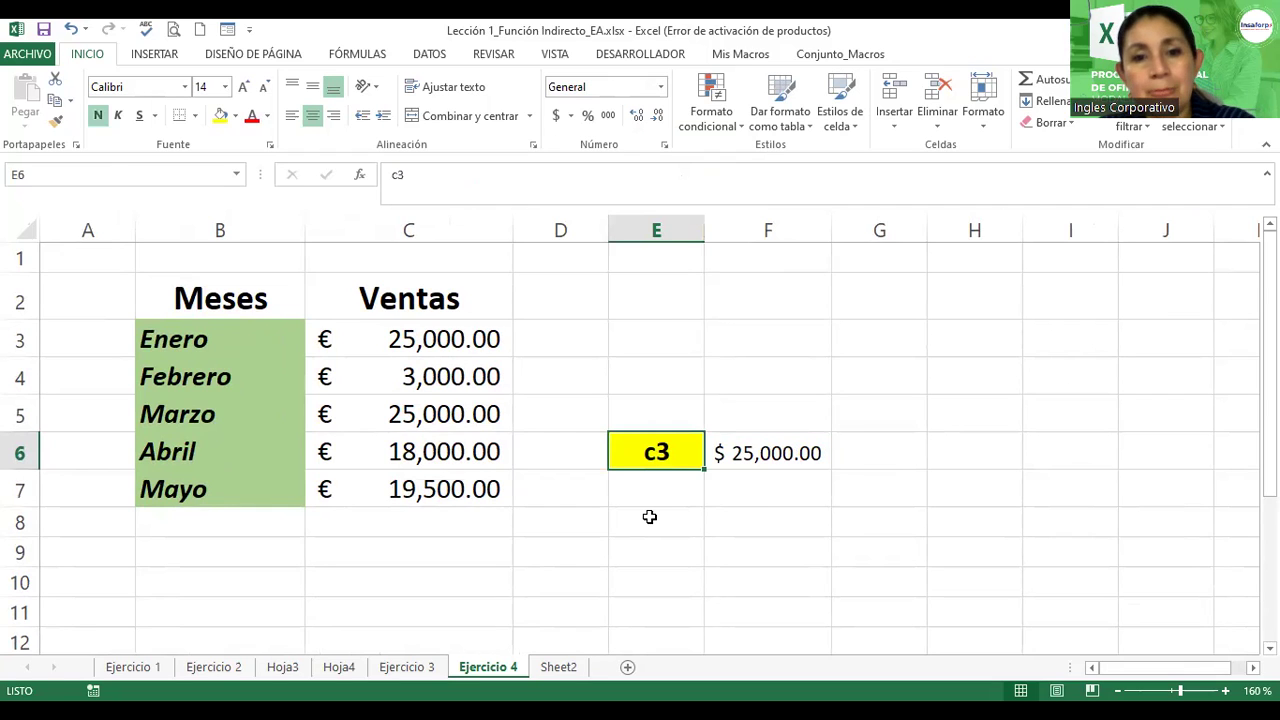
pyautogui.write('c5')
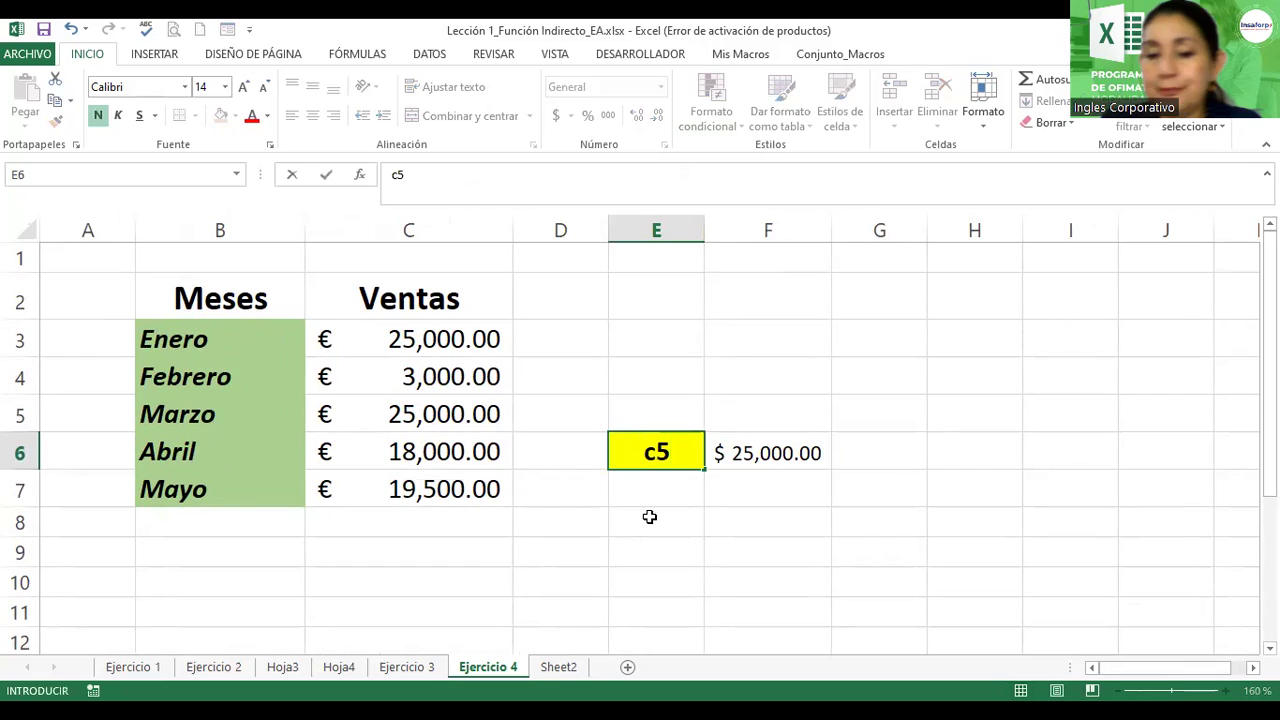
pyautogui.press('Return')
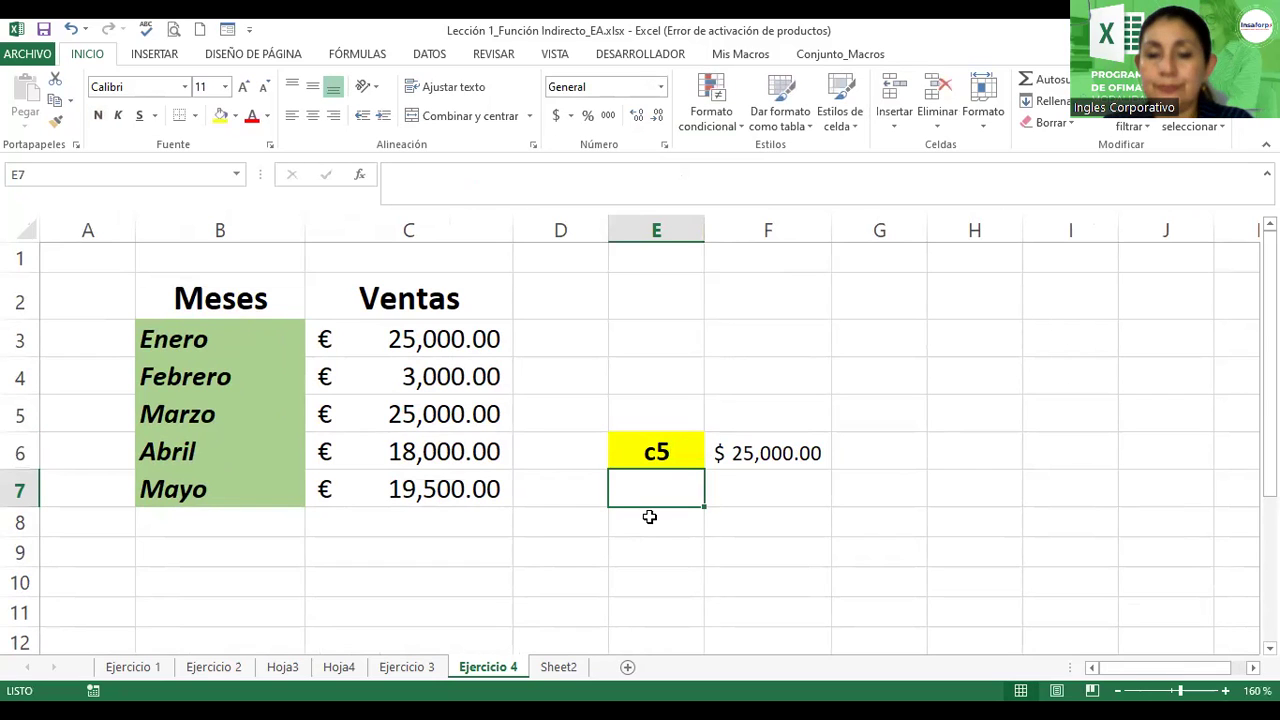
pyautogui.click(658, 455)
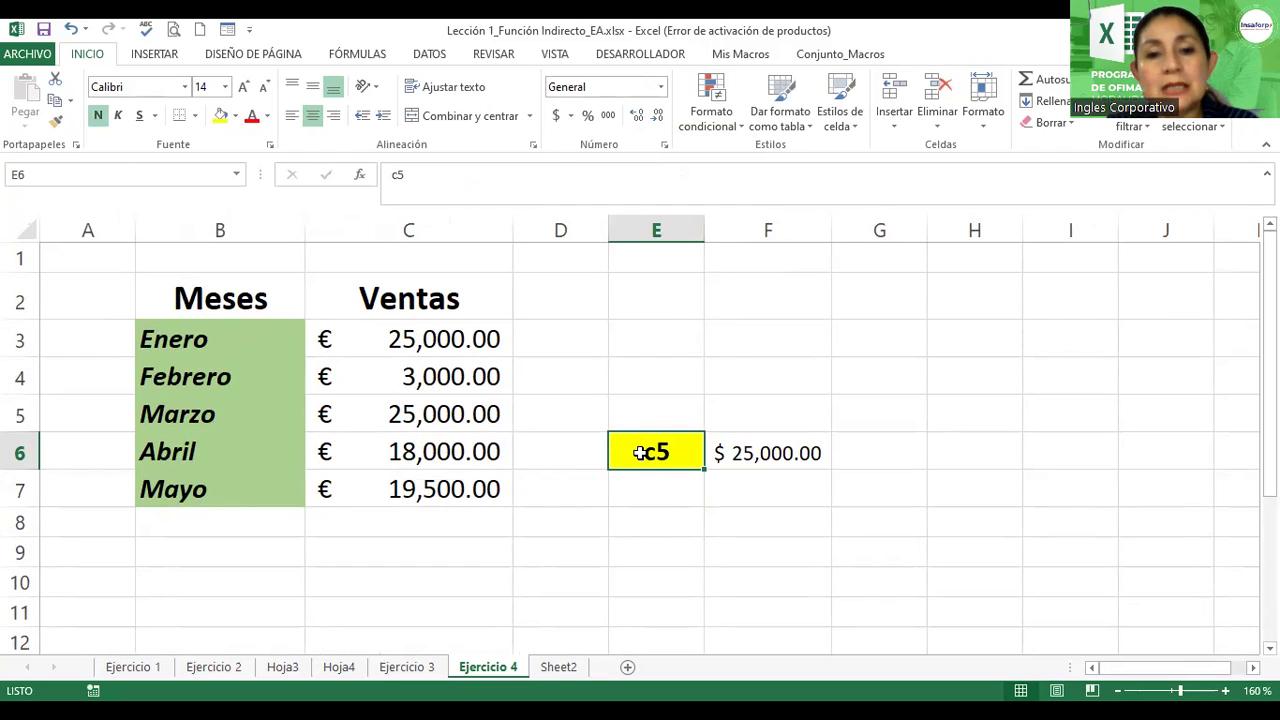
pyautogui.write('c7')
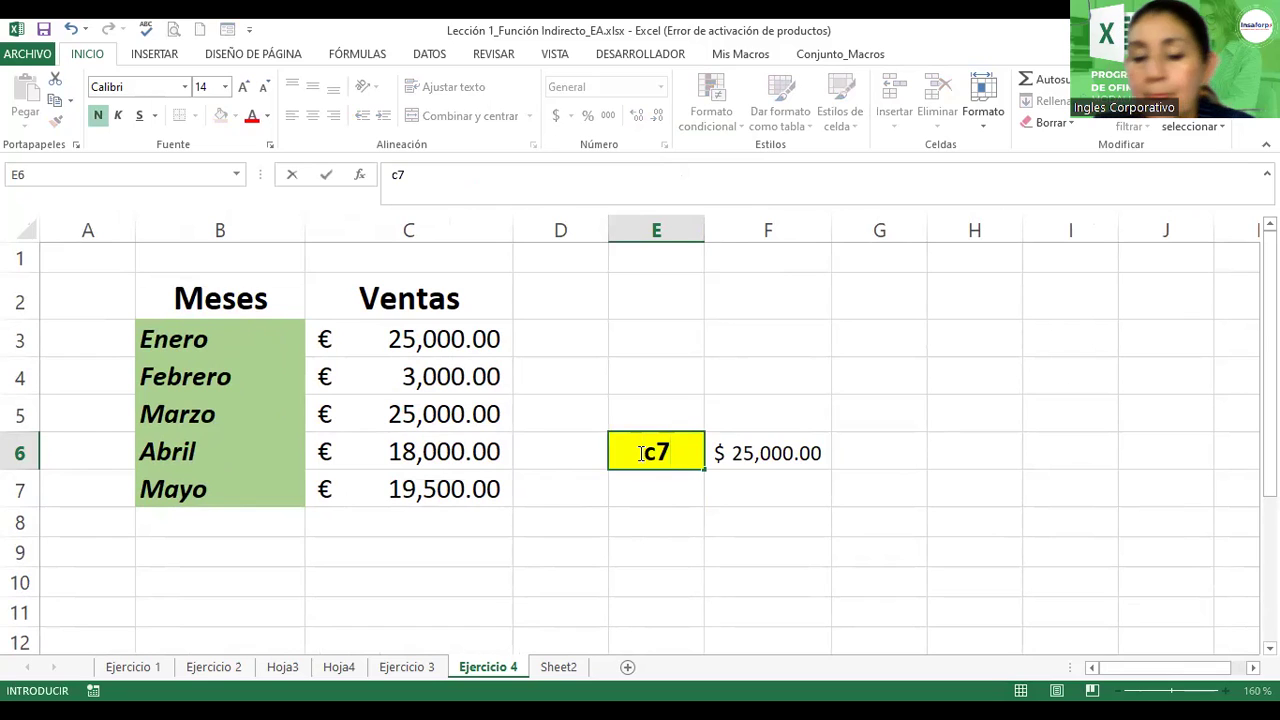
pyautogui.press('Return')
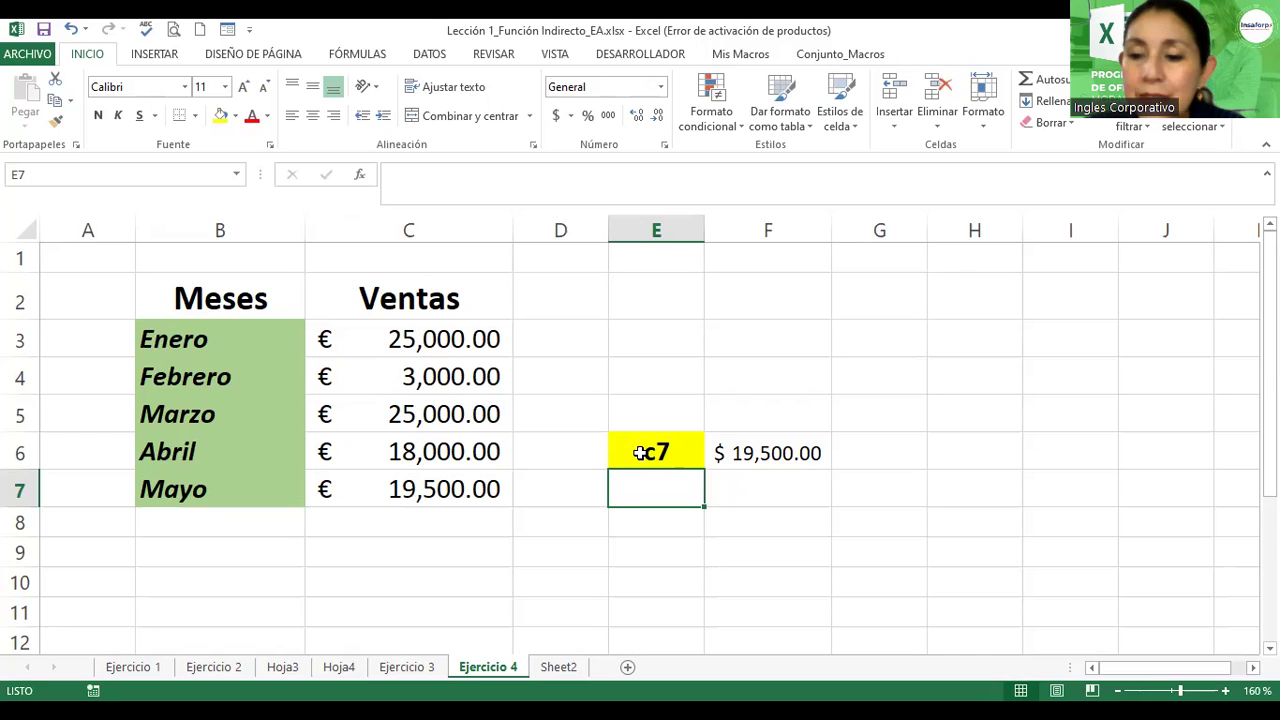
pyautogui.click(746, 552)
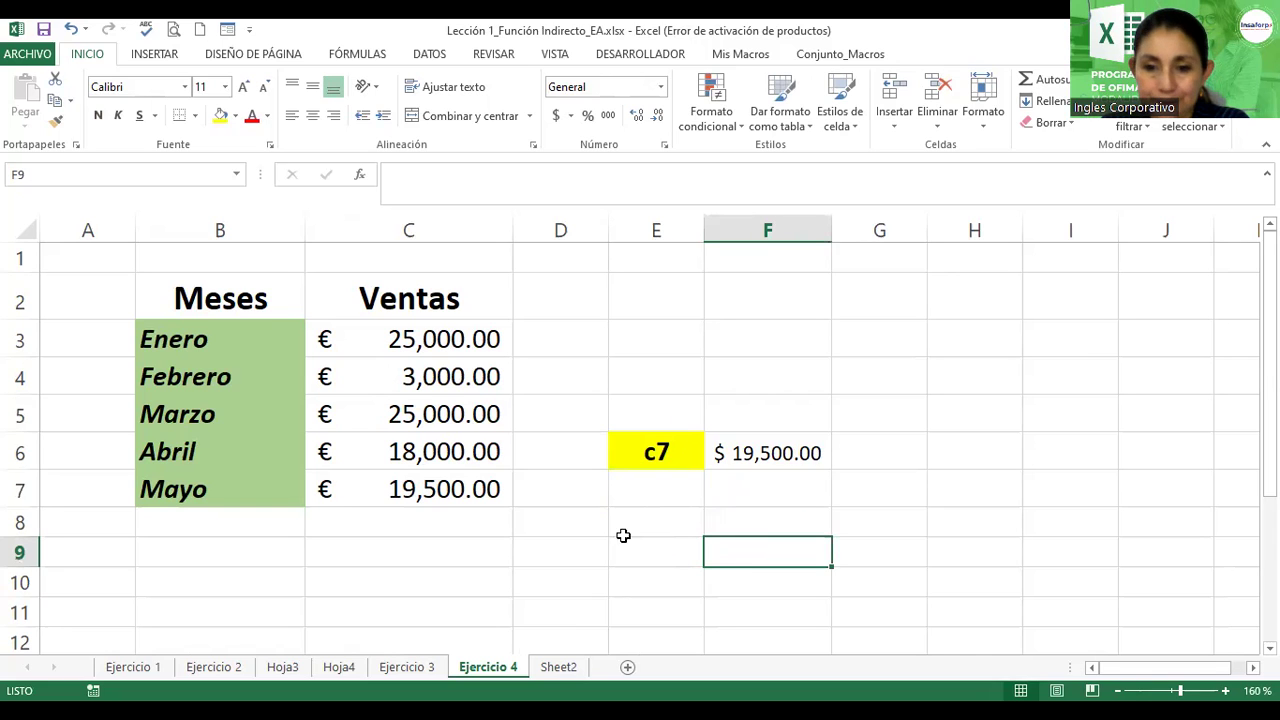
# - Rename Sheet2, which holds the sellers' monthly sales table, as Ejercicio 5
pyautogui.click(550, 668)
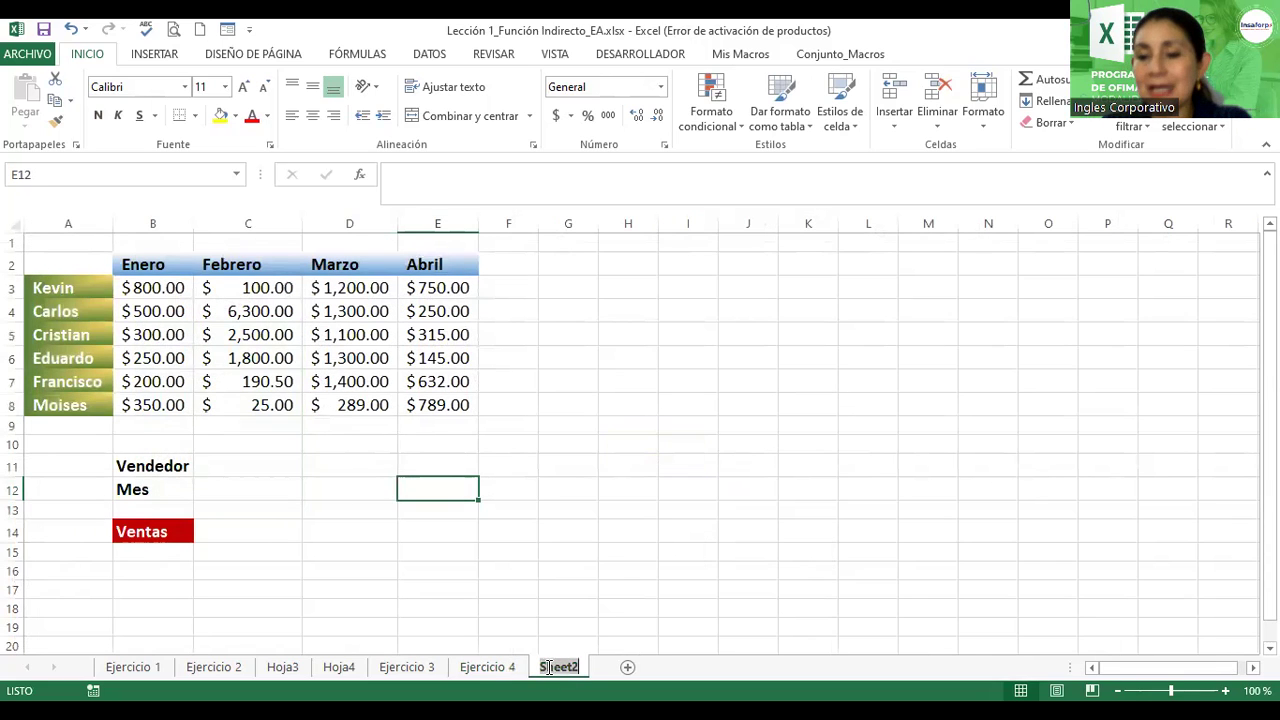
pyautogui.doubleClick(548, 668)
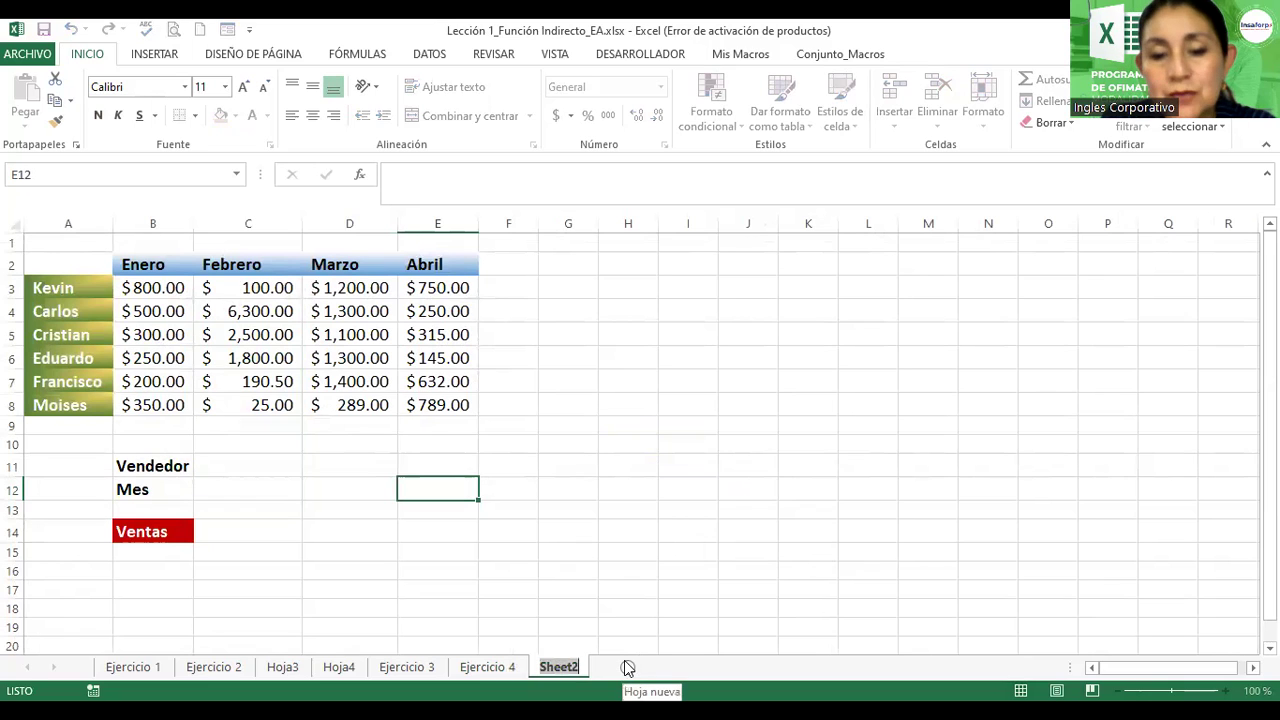
pyautogui.write('Ejercicio')
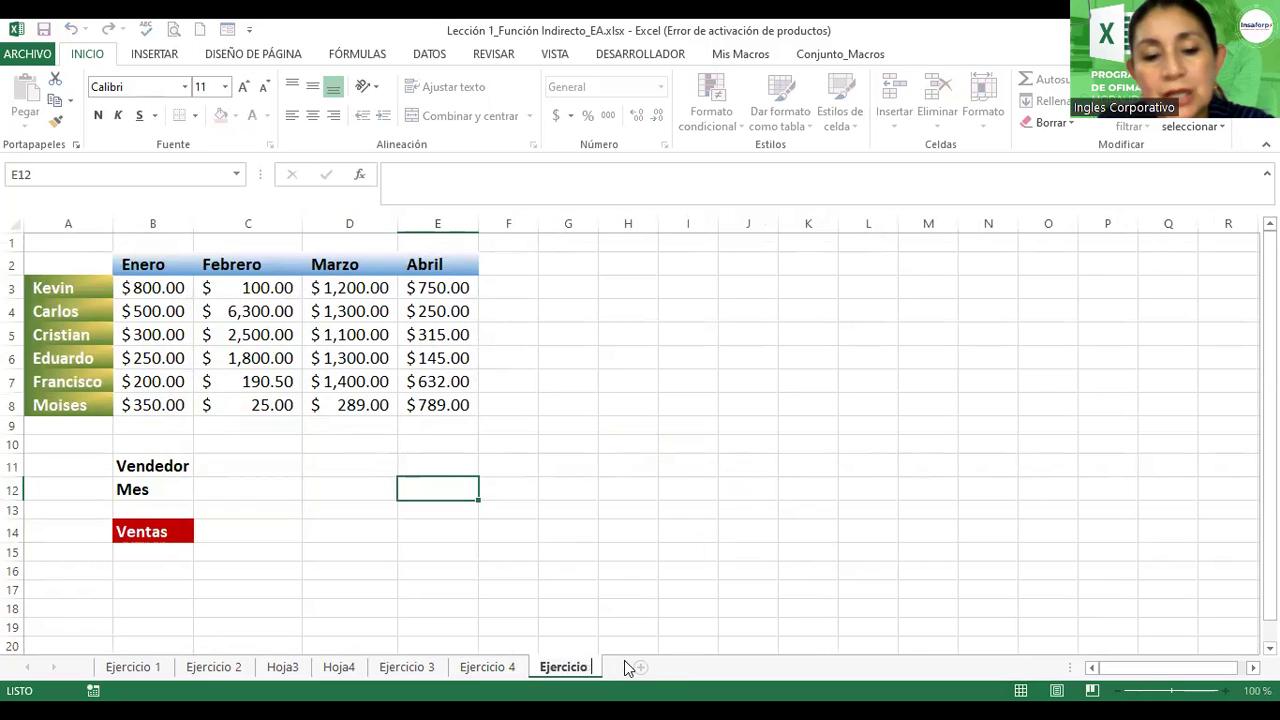
pyautogui.write(' 5')
pyautogui.press('Return')
pyautogui.click(507, 526)
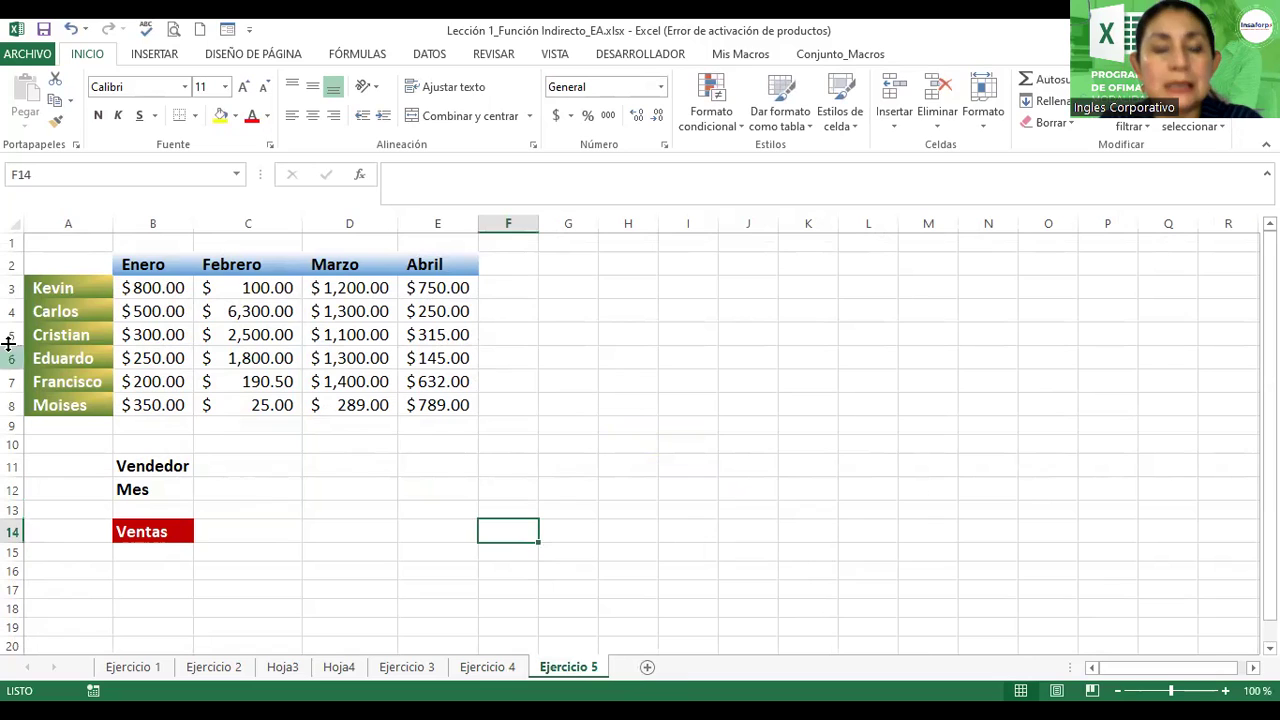
# - Examine the sales table on Ejercicio 5 at a larger size, going through the seller names in A3:A8 and the first Enero amount
pyautogui.click(68, 311)
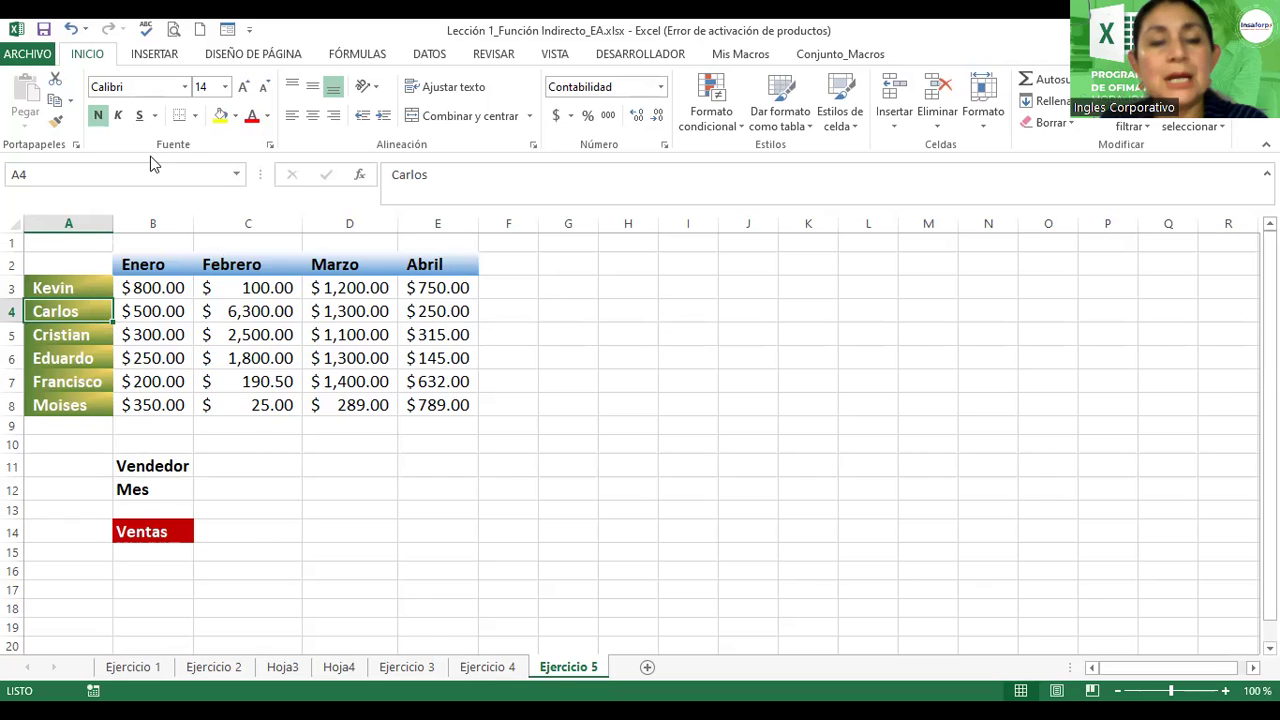
pyautogui.click(296, 352)
pyautogui.click(140, 294)
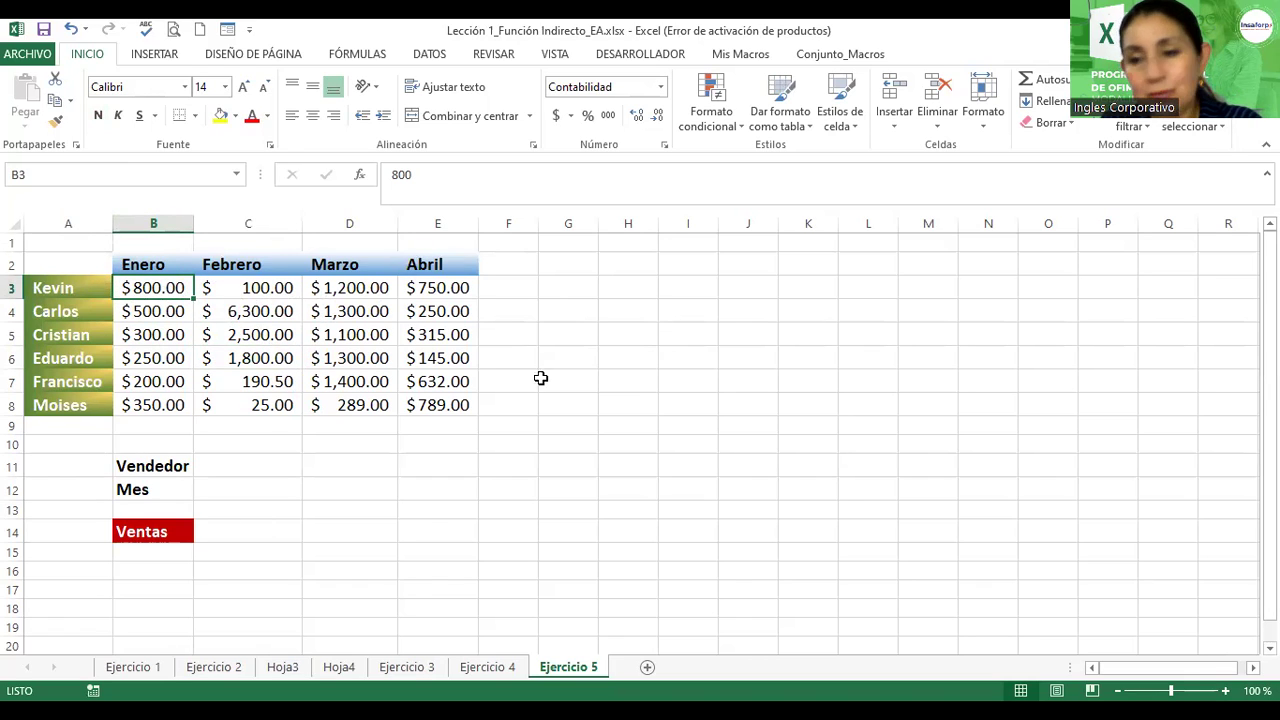
pyautogui.click(1225, 691)
pyautogui.click(1225, 691)
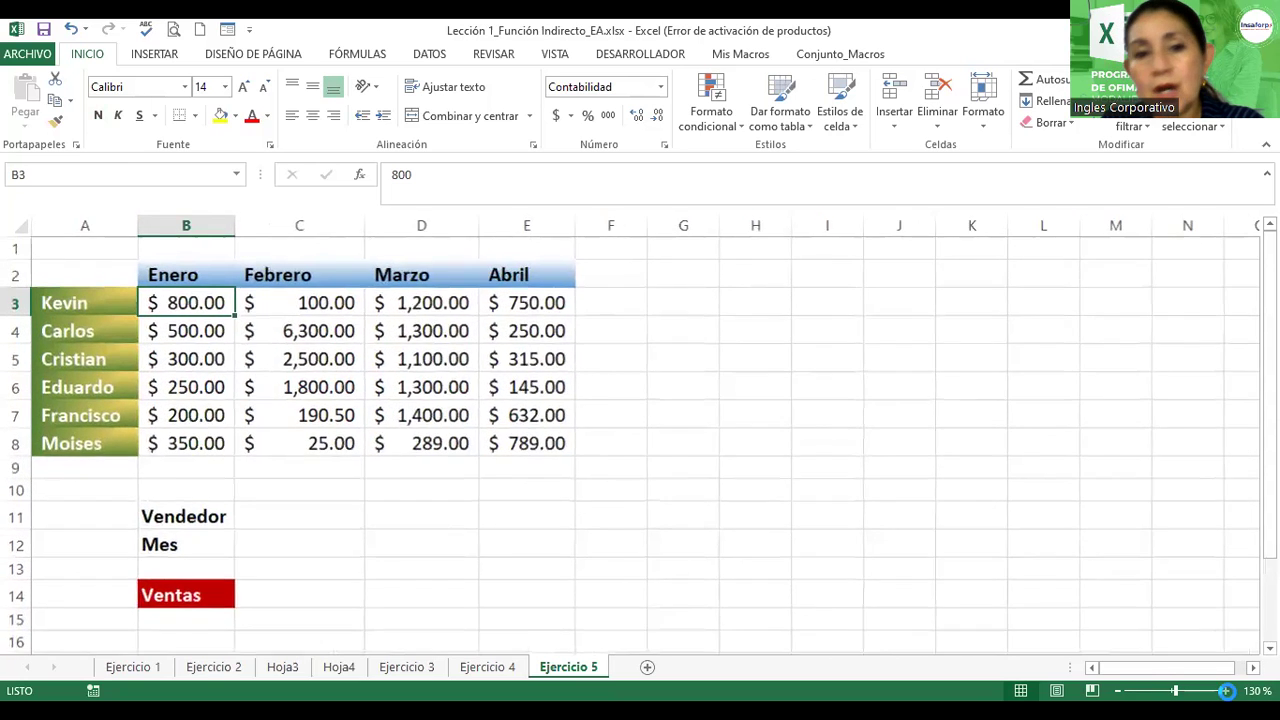
pyautogui.click(1225, 691)
pyautogui.click(1225, 691)
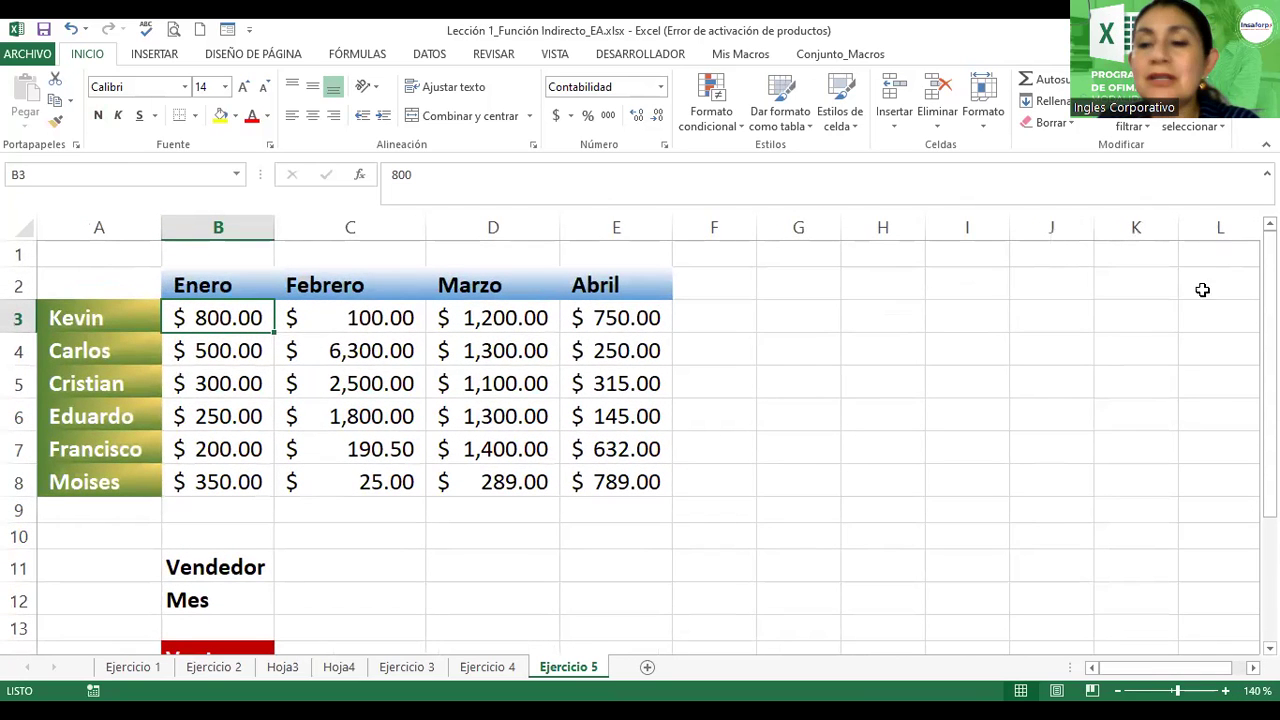
pyautogui.click(98, 319)
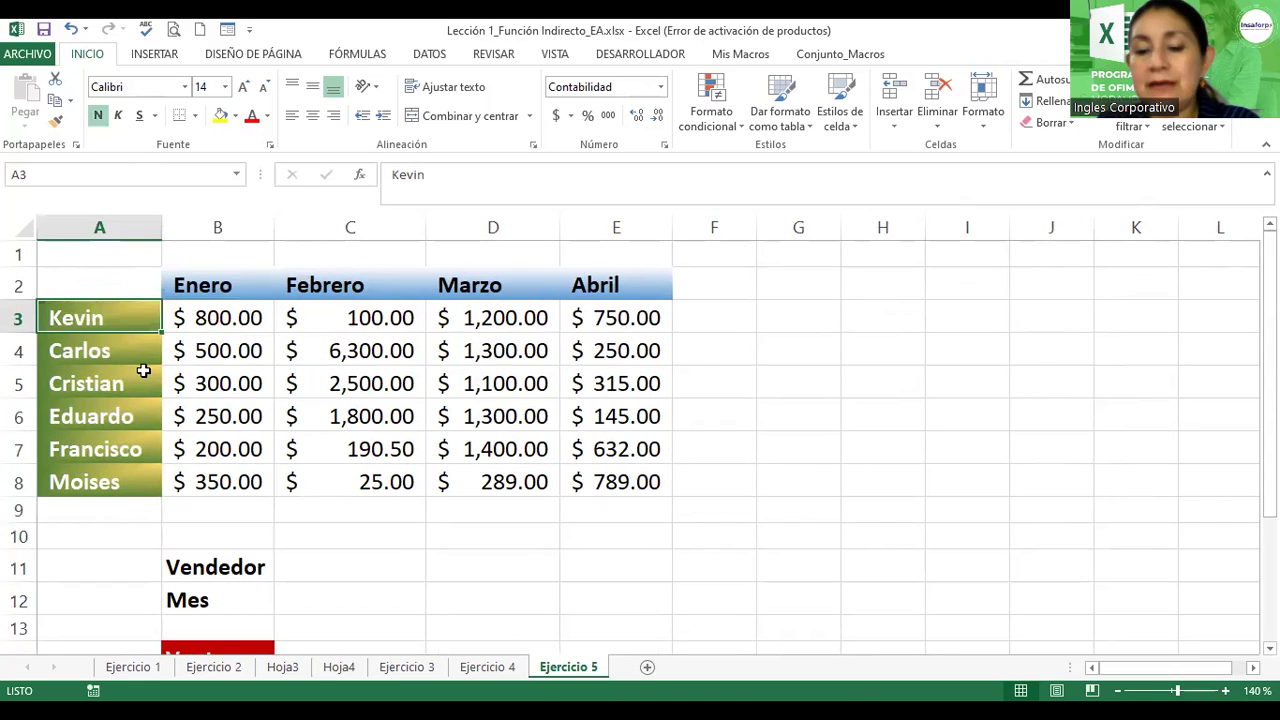
pyautogui.press('Down')
pyautogui.press('Down')
pyautogui.press('Down')
pyautogui.press('Down')
pyautogui.press('Down')
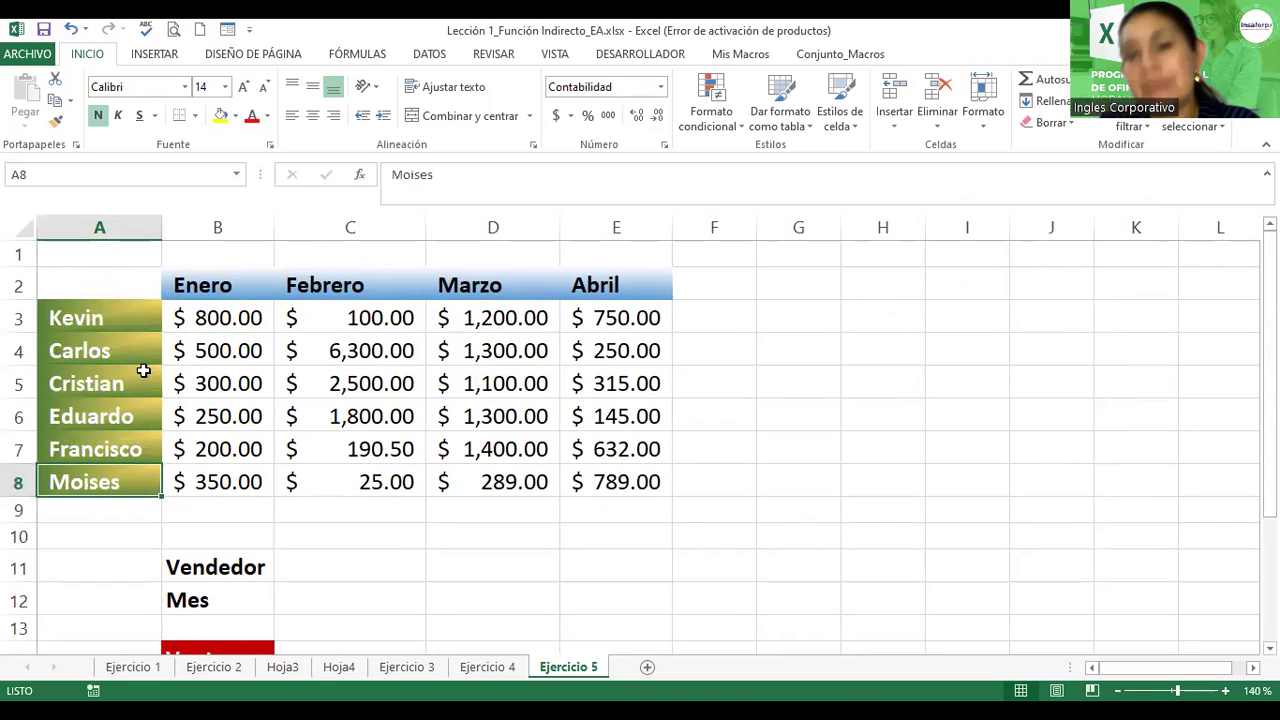
pyautogui.press('Up')
pyautogui.press('Up')
pyautogui.press('Up')
pyautogui.press('Up')
pyautogui.press('Up')
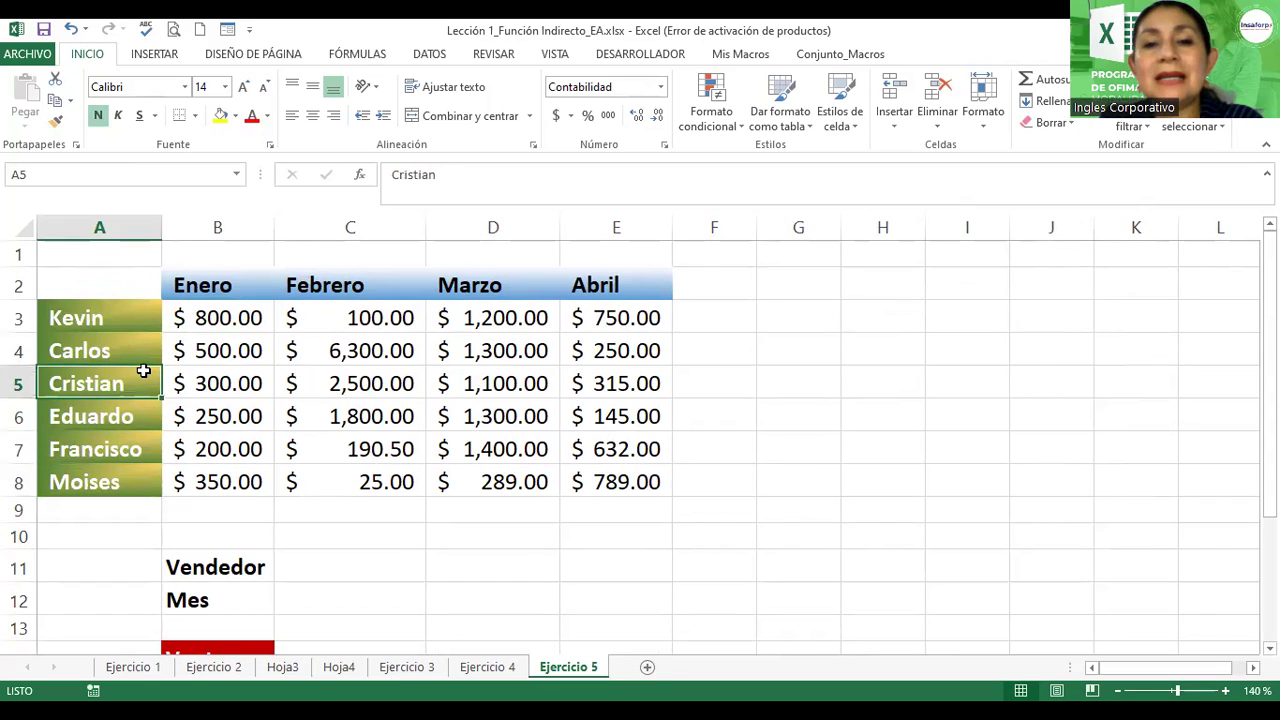
pyautogui.press('Right')
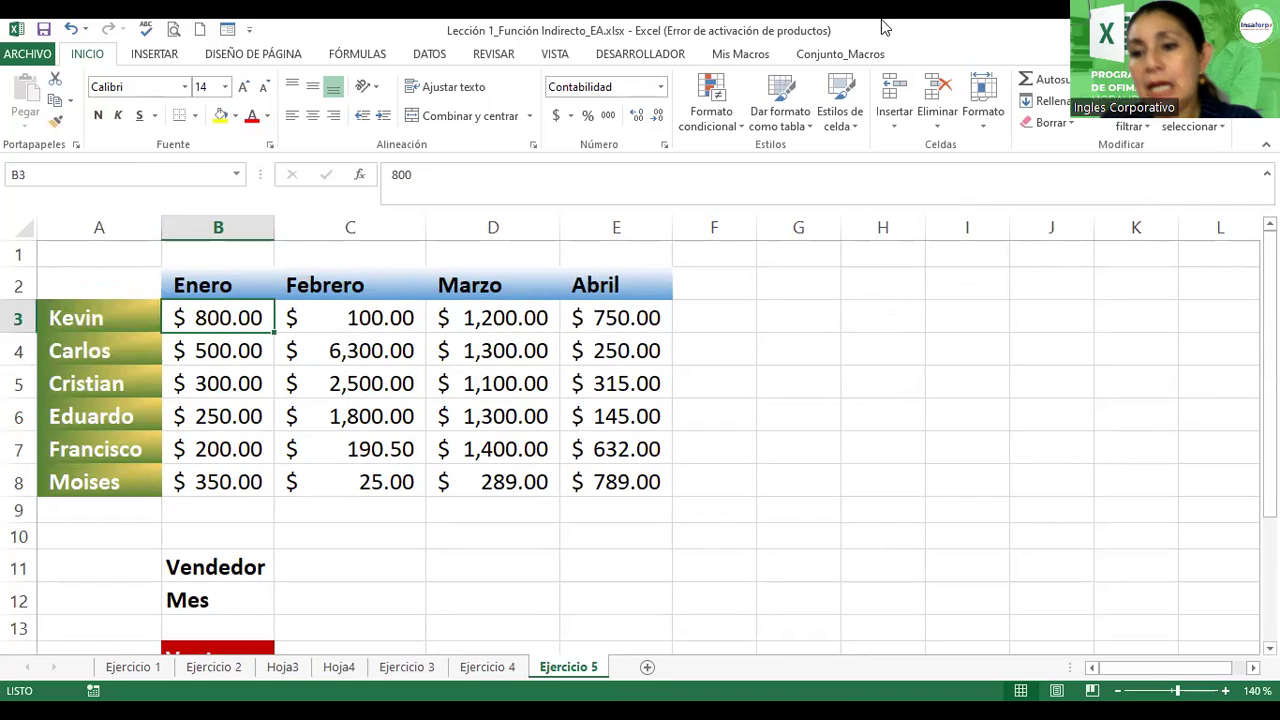
# - Fill in the lookup criteria, with the seller's name from A6 as Vendedor in C11 and Marzo as Mes in C12
pyautogui.moveTo(1270, 282); pyautogui.dragTo(1270, 289)
pyautogui.click(323, 477)
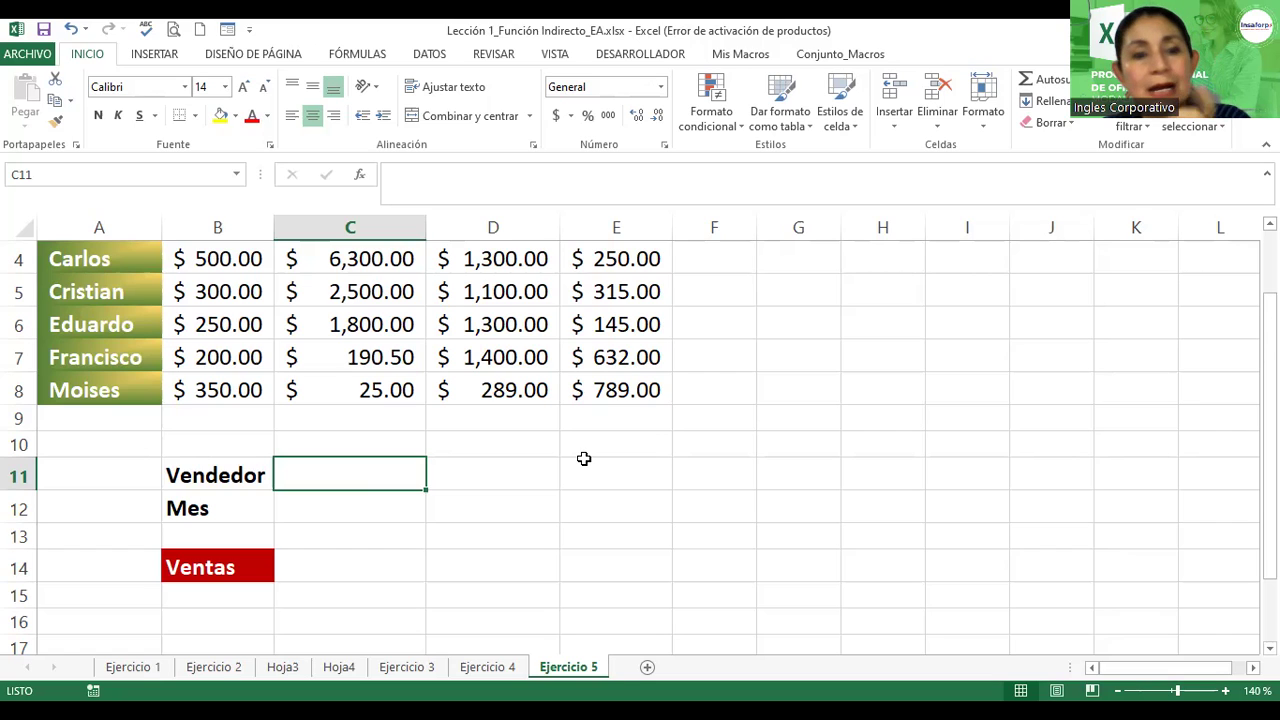
pyautogui.click(340, 476)
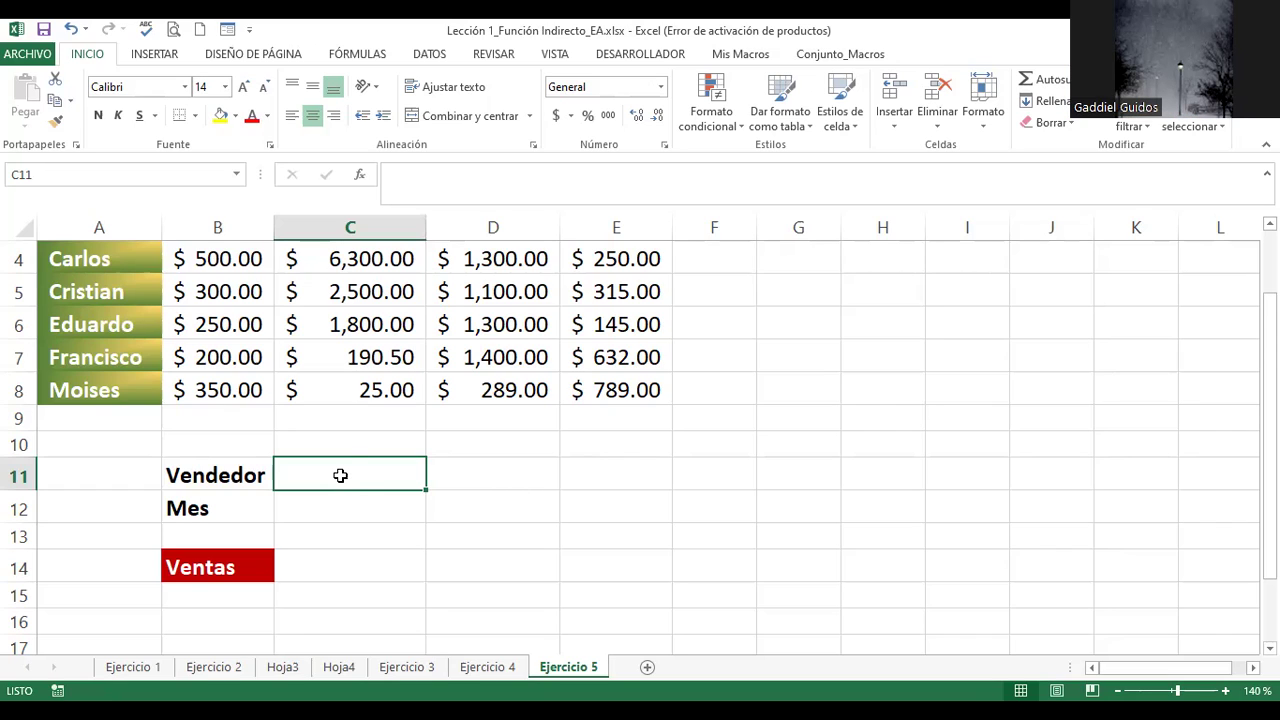
pyautogui.write('Eduardo')
pyautogui.press('Return')
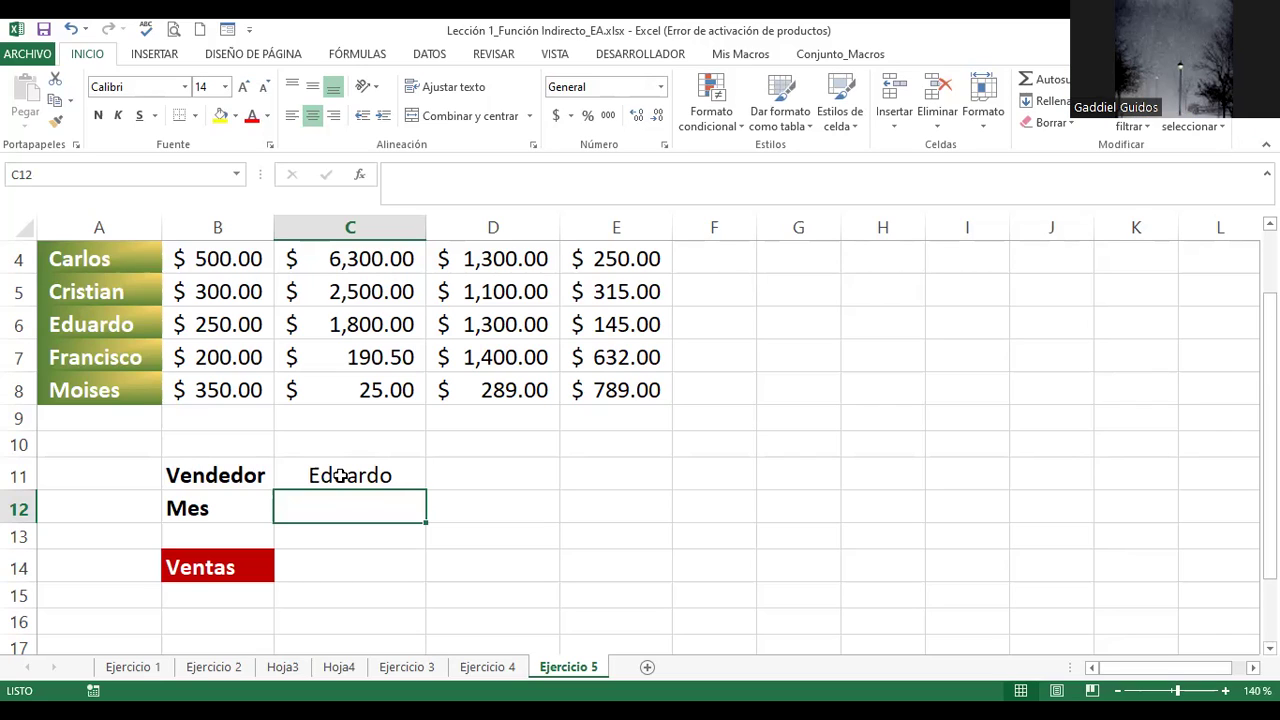
pyautogui.write('Marzo')
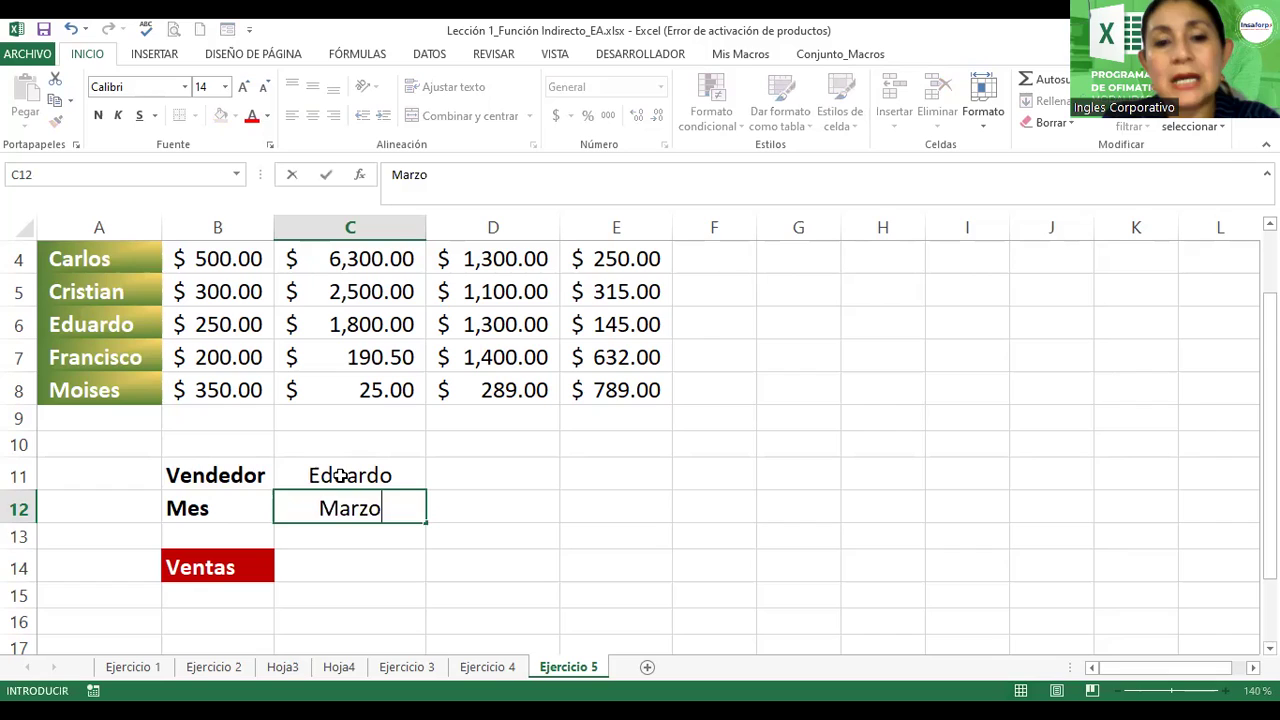
pyautogui.press('Return')
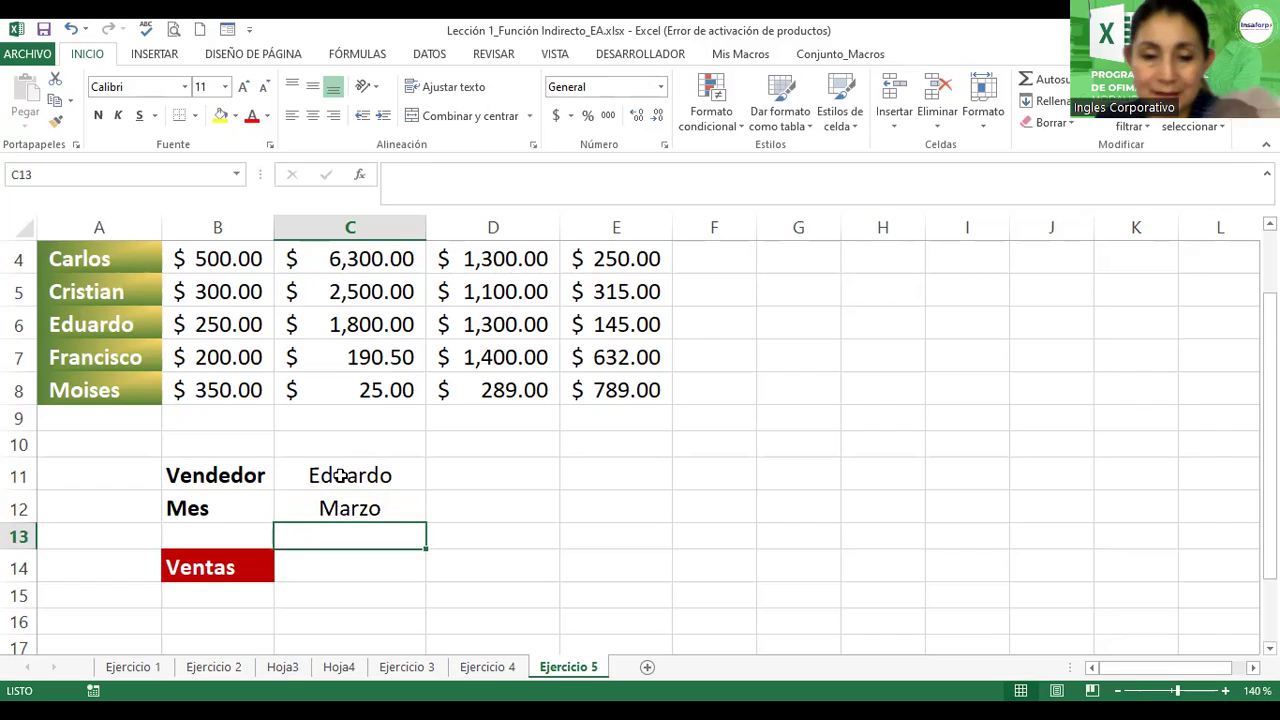
# - Select the sales table A2:E8 and check which defined names already exist in the workbook
pyautogui.click(336, 570)
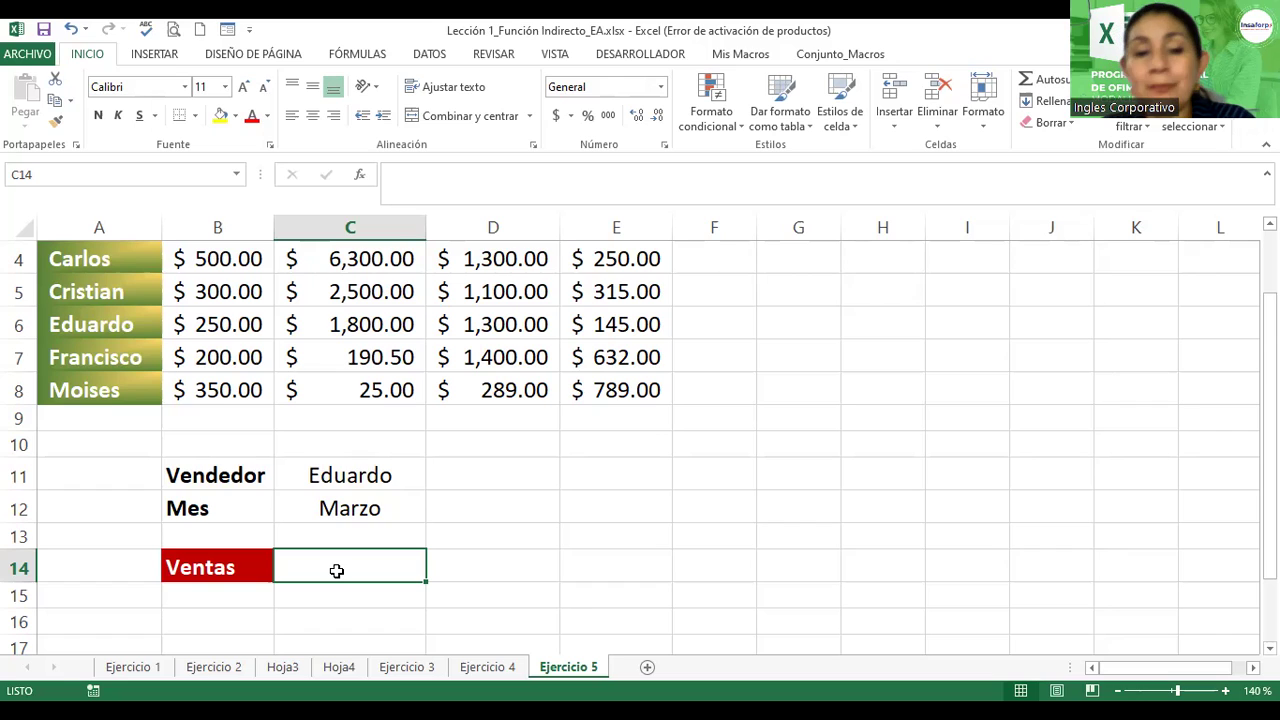
pyautogui.click(803, 293)
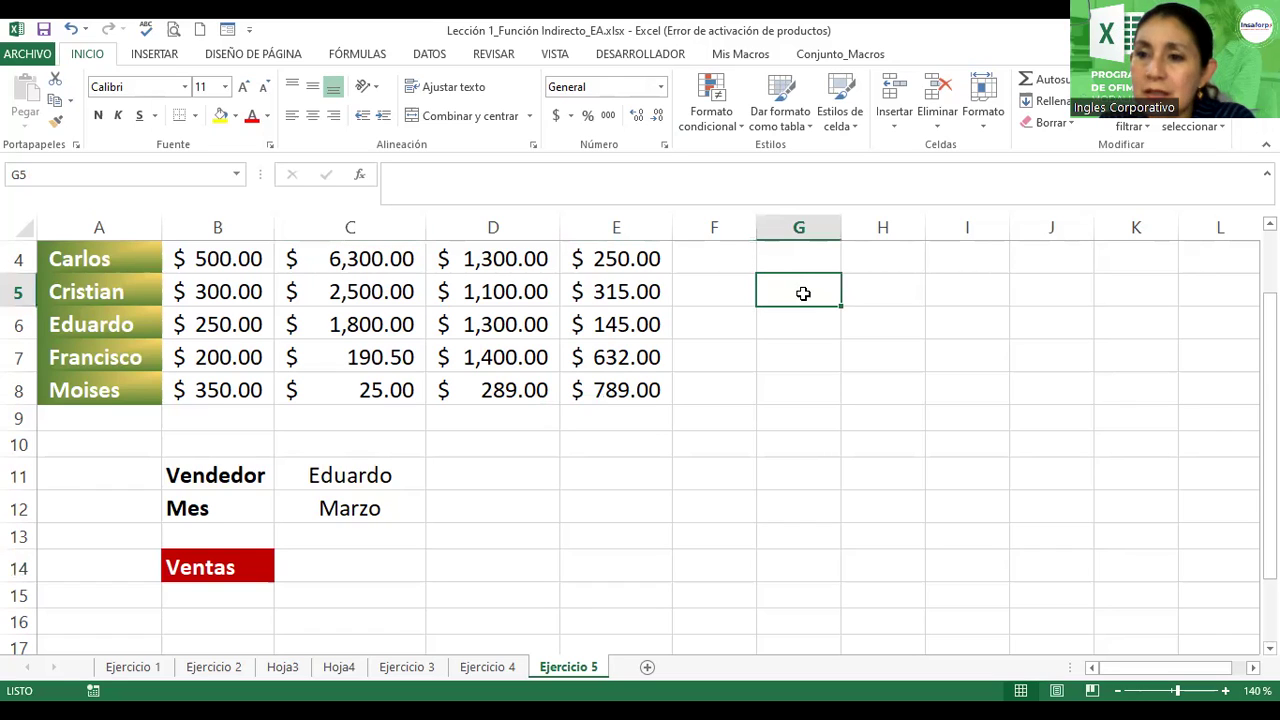
pyautogui.moveTo(1270, 420); pyautogui.dragTo(1270, 300)
pyautogui.moveTo(99, 286); pyautogui.dragTo(547, 470)
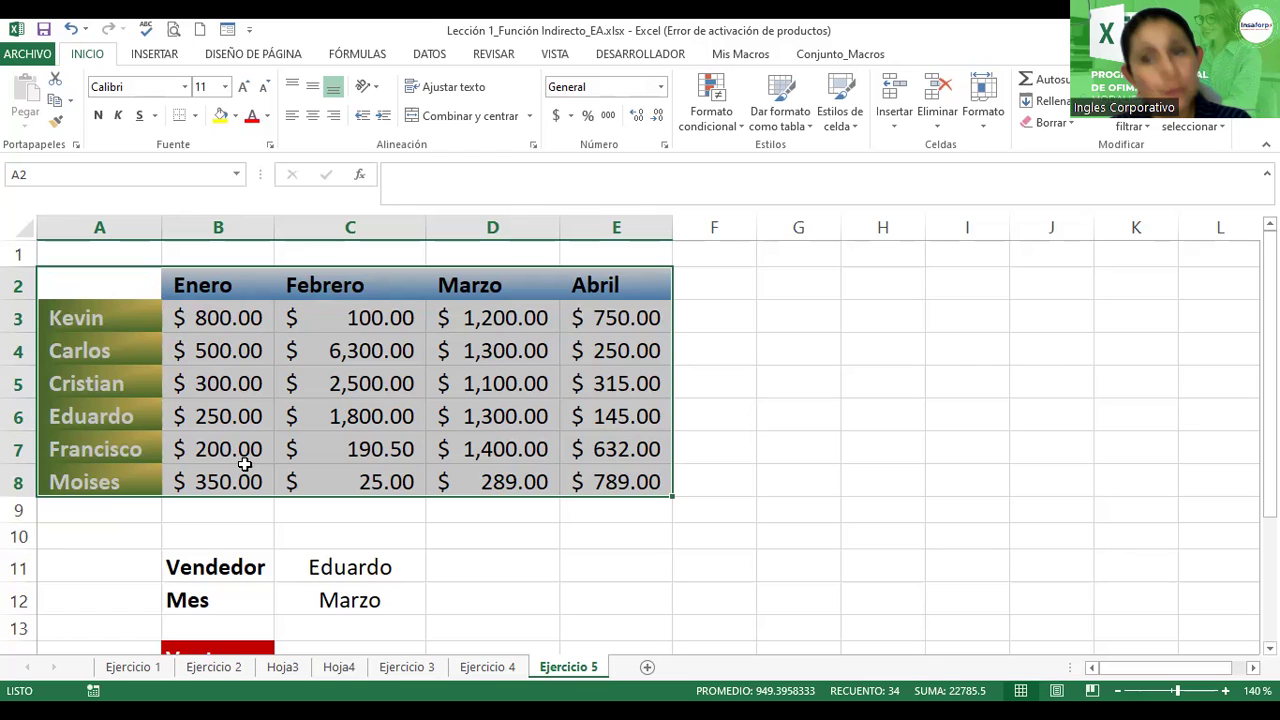
pyautogui.click(366, 62)
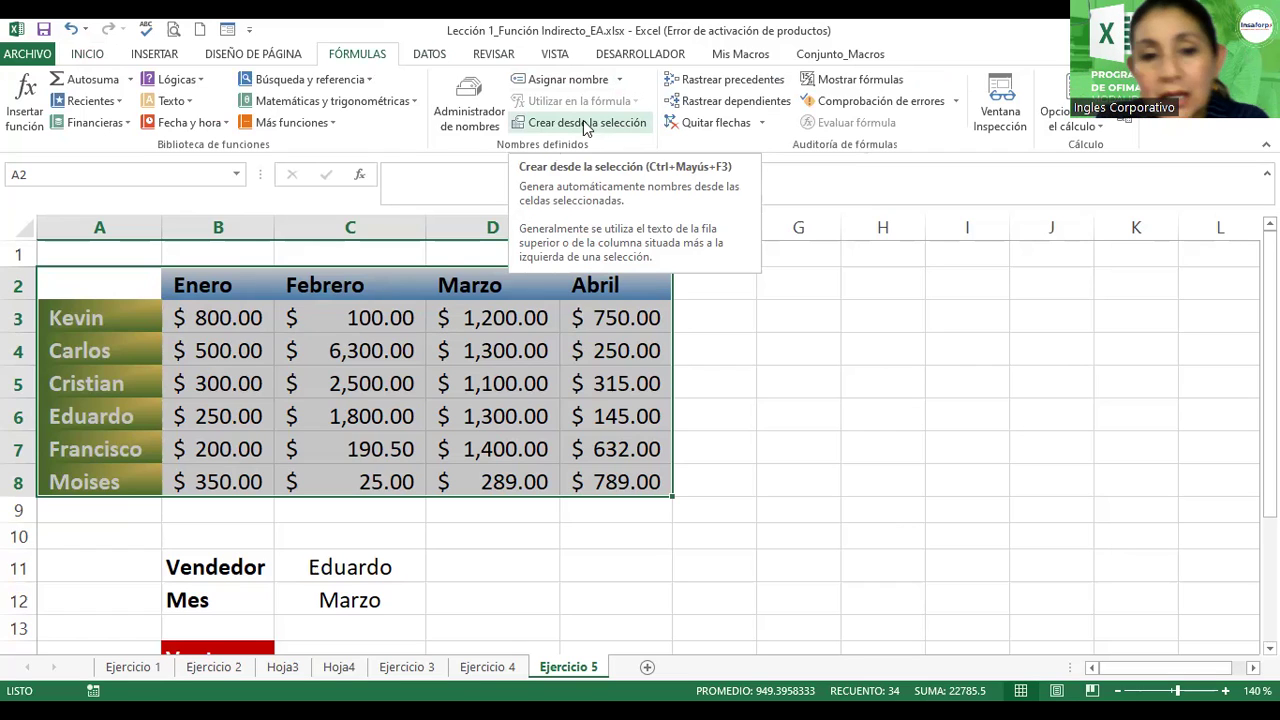
pyautogui.click(452, 342)
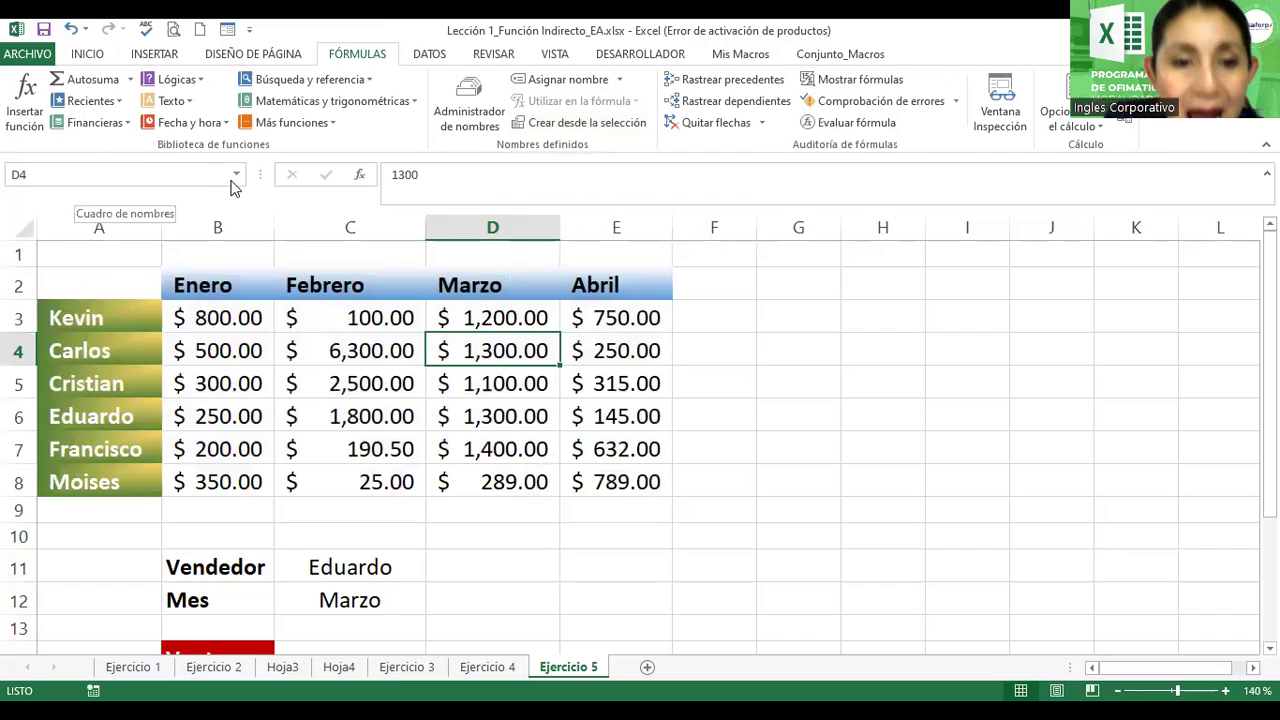
pyautogui.click(237, 182)
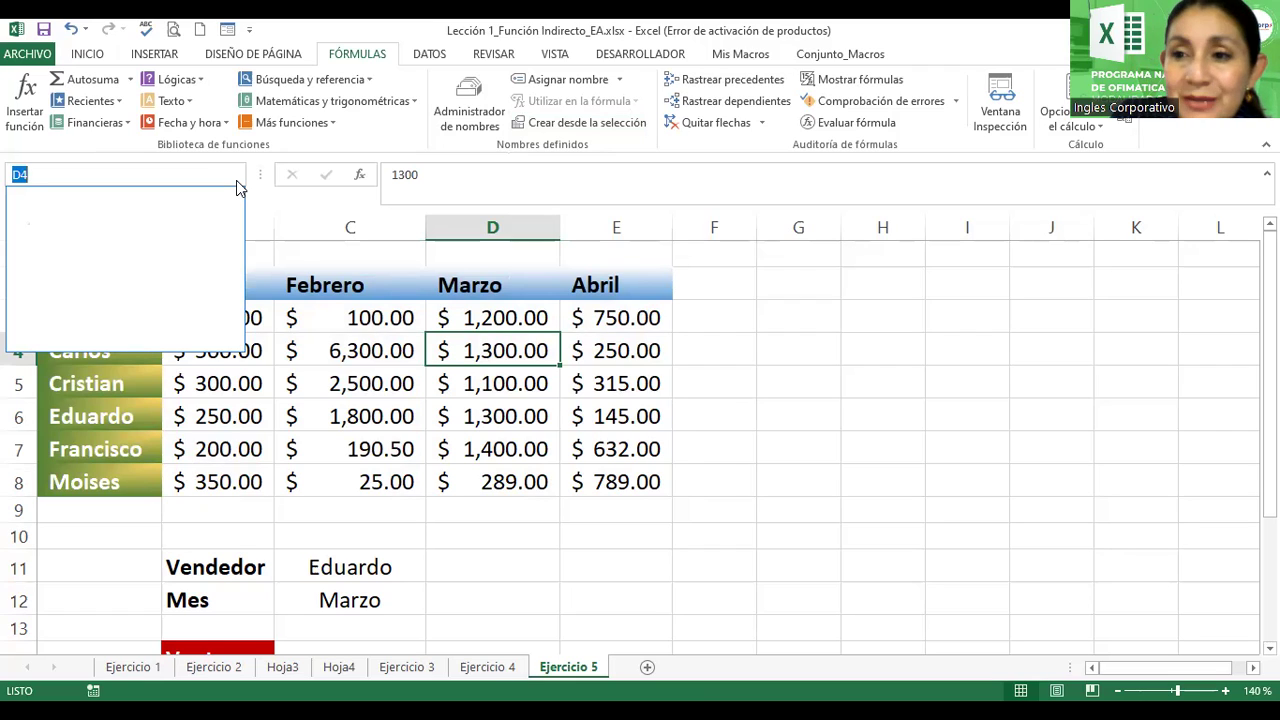
pyautogui.click(63, 280)
pyautogui.click(63, 280)
# - Create defined names for the sales table A2:E8 from its top row and left column
pyautogui.moveTo(224, 298); pyautogui.dragTo(592, 470)
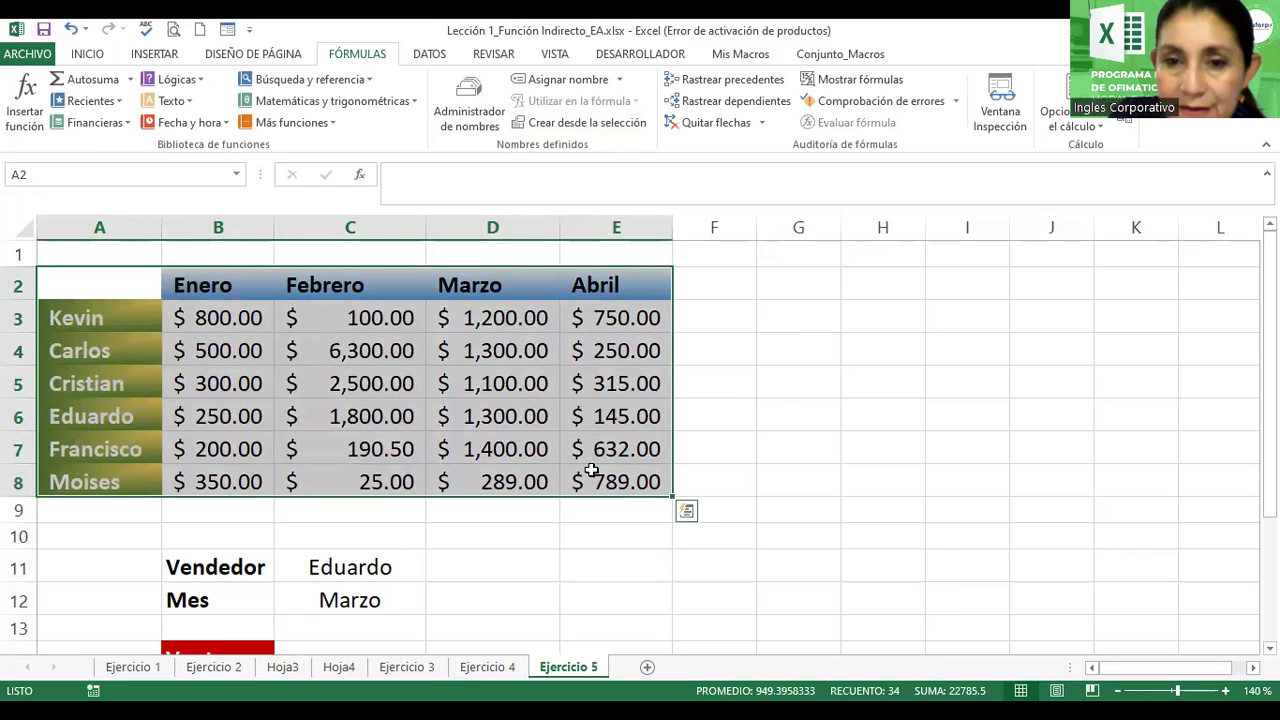
pyautogui.click(594, 122)
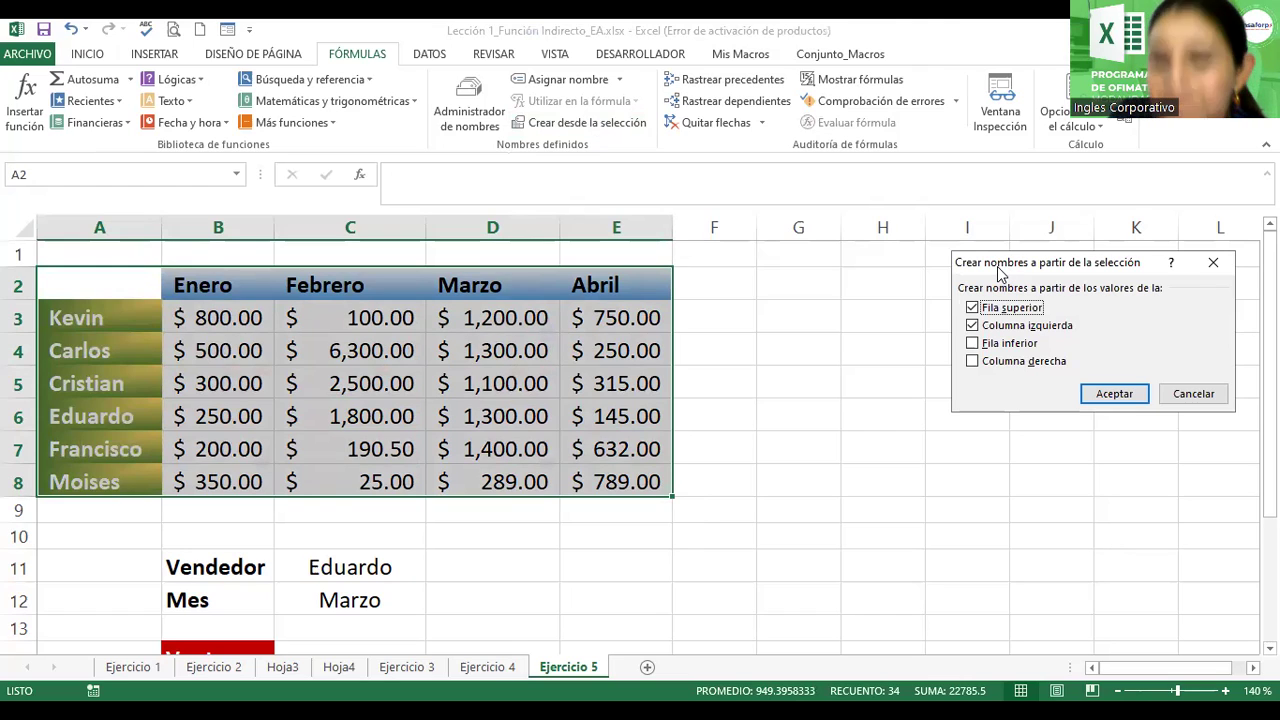
pyautogui.moveTo(998, 272); pyautogui.dragTo(683, 208)
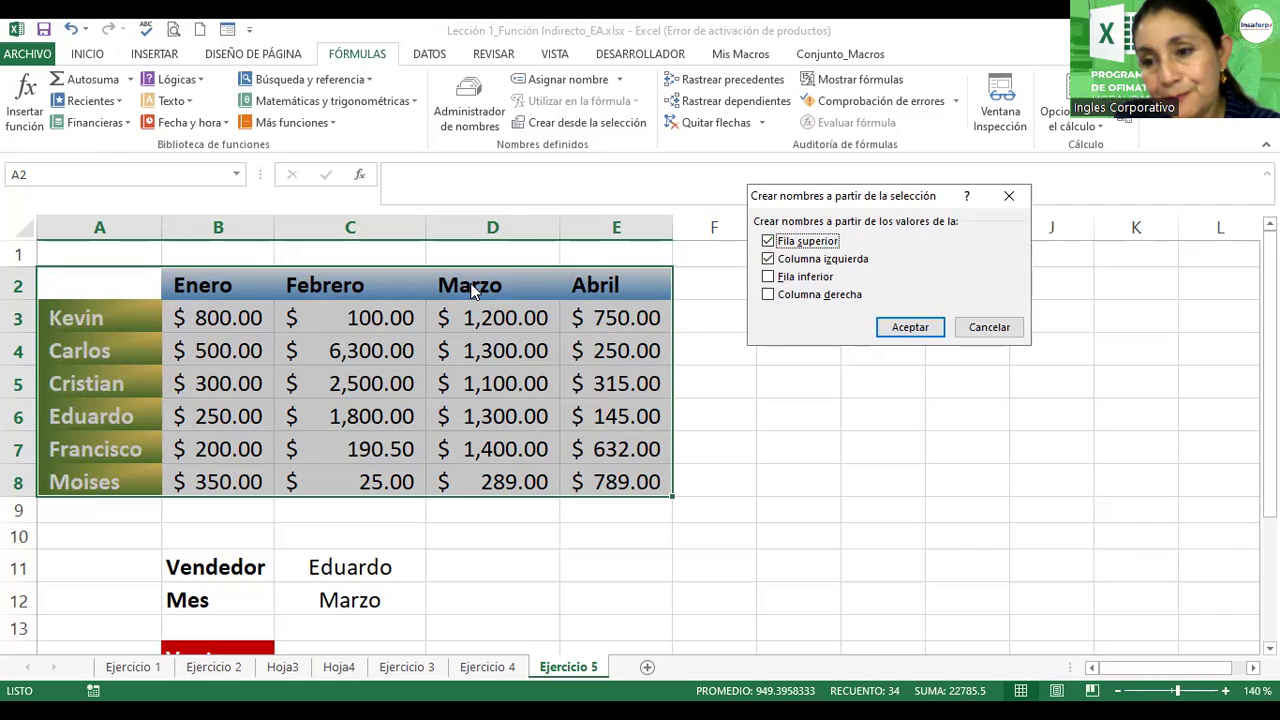
pyautogui.click(884, 327)
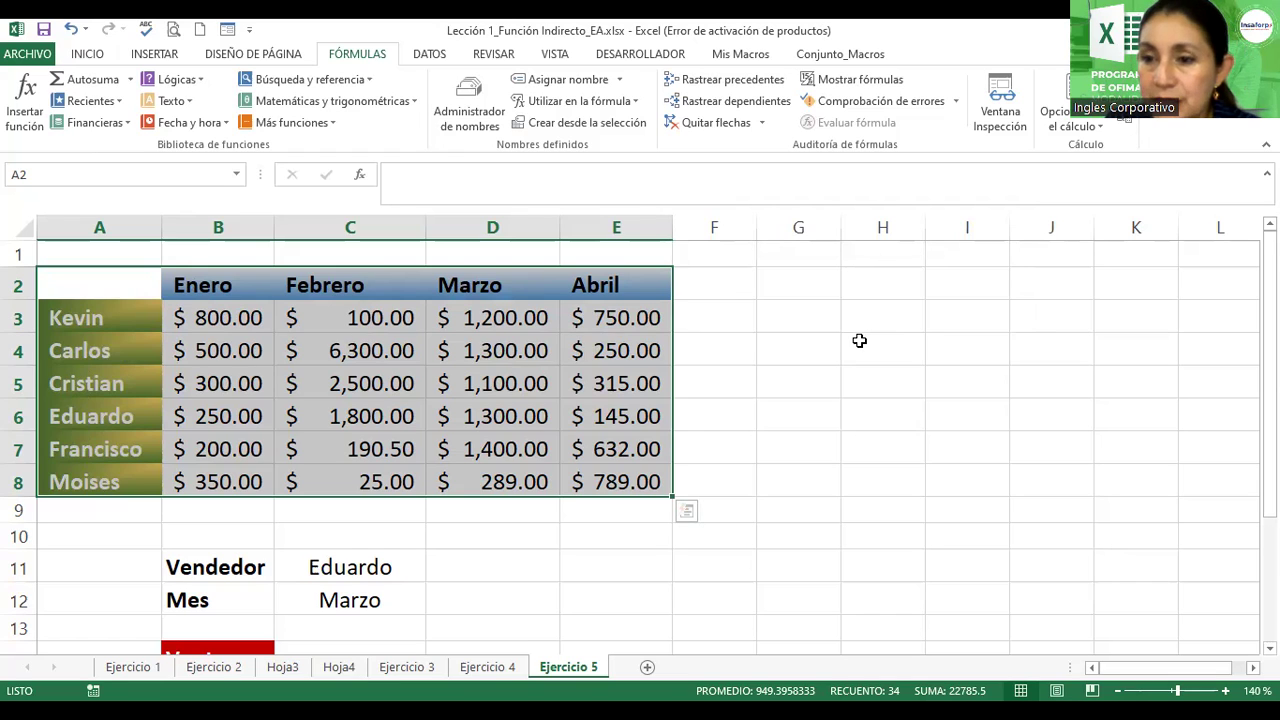
# - Check the defined names by going to the Abril range, the seller range in row 6 and the Enero range
pyautogui.click(497, 385)
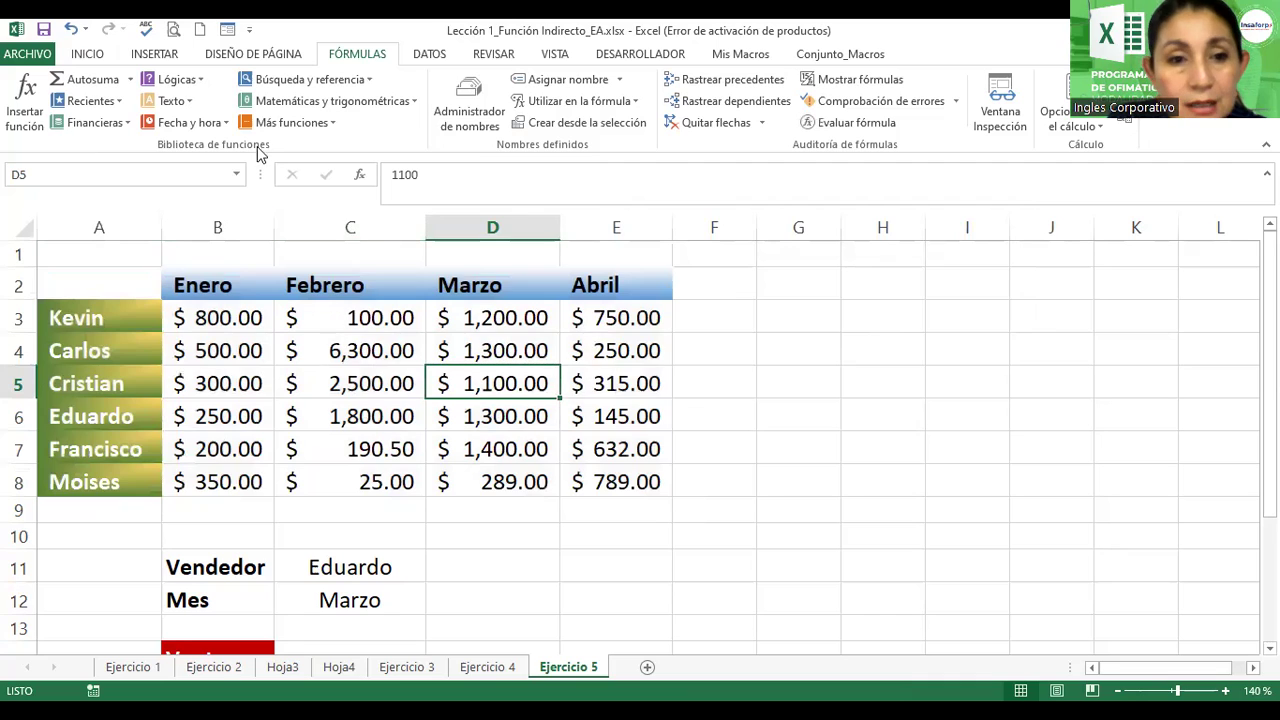
pyautogui.click(237, 178)
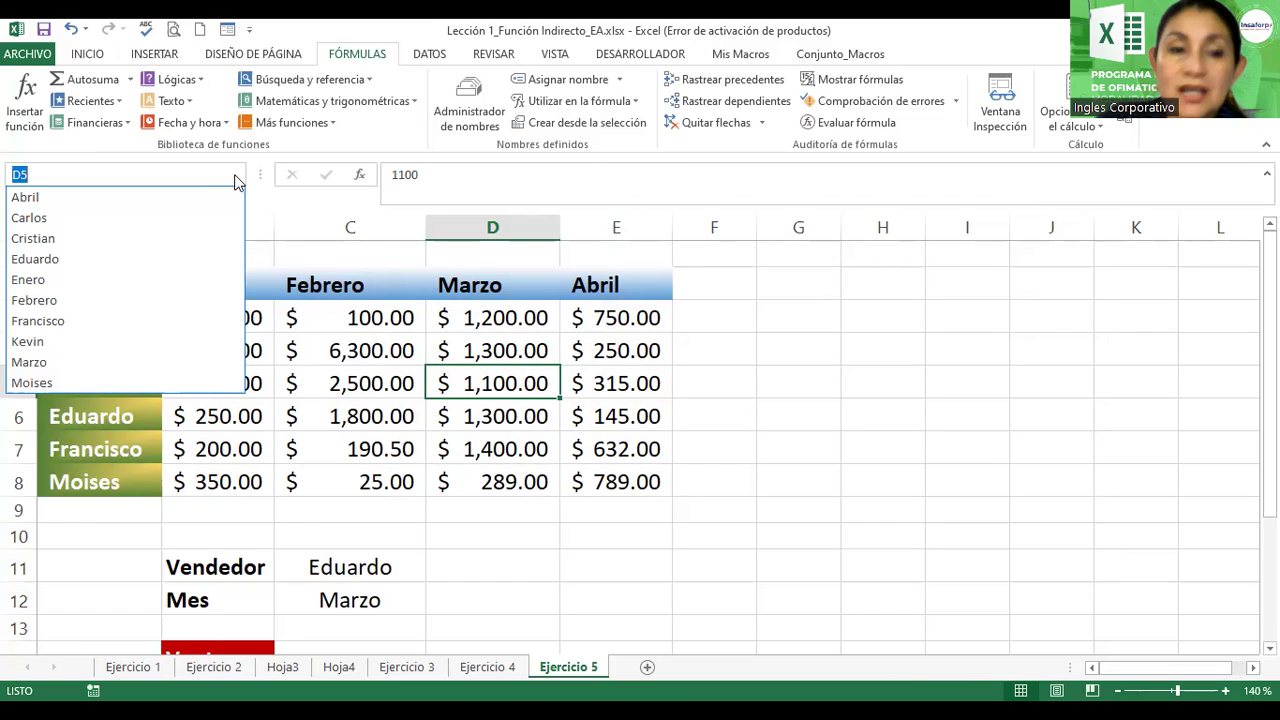
pyautogui.click(30, 197)
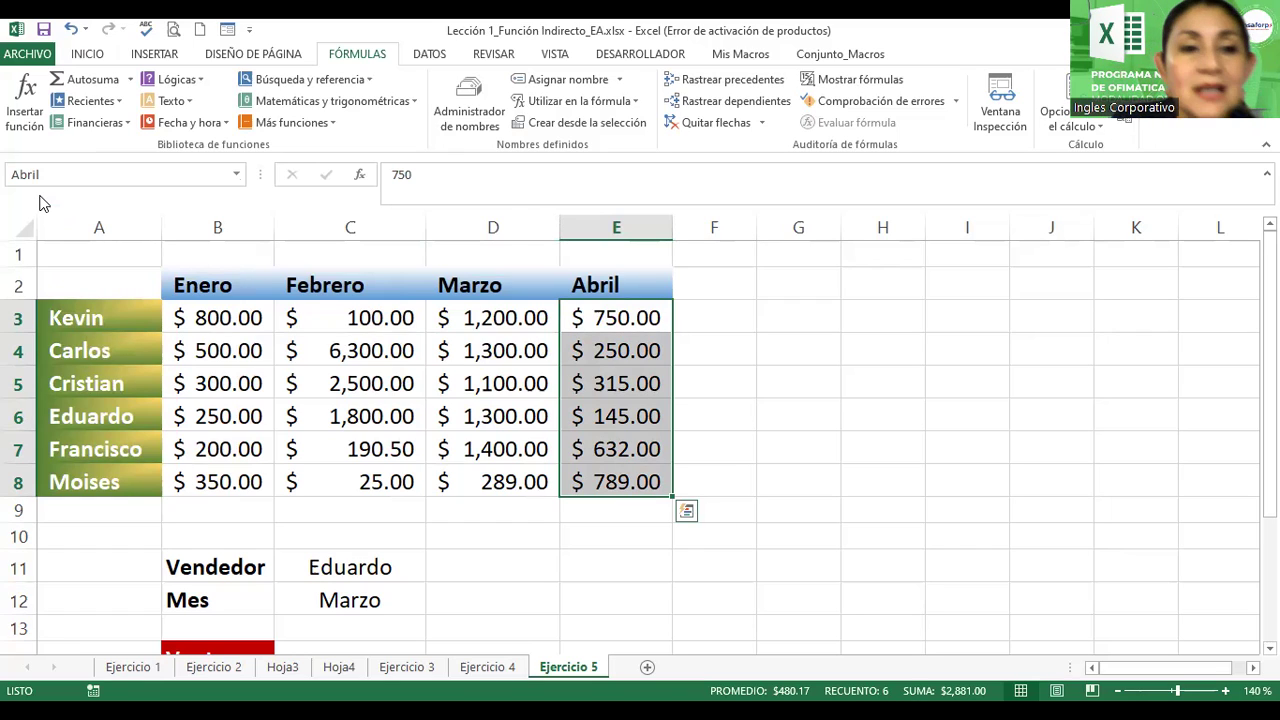
pyautogui.click(236, 176)
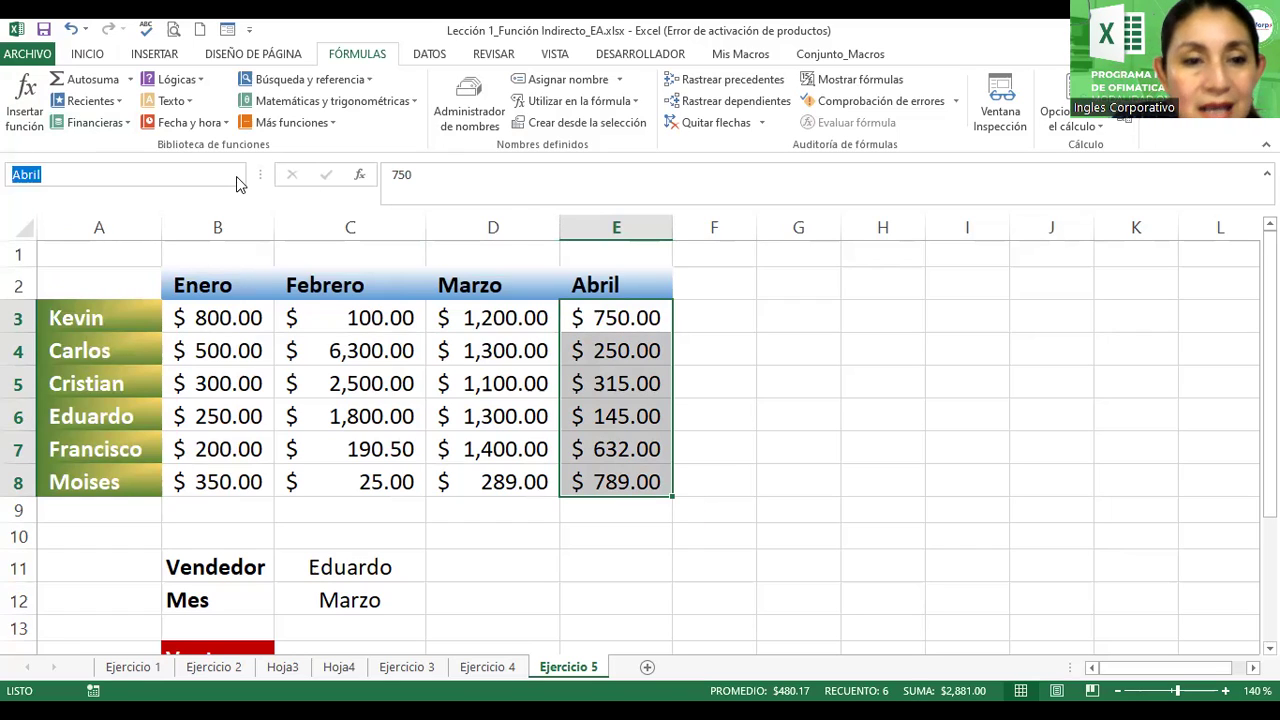
pyautogui.click(236, 176)
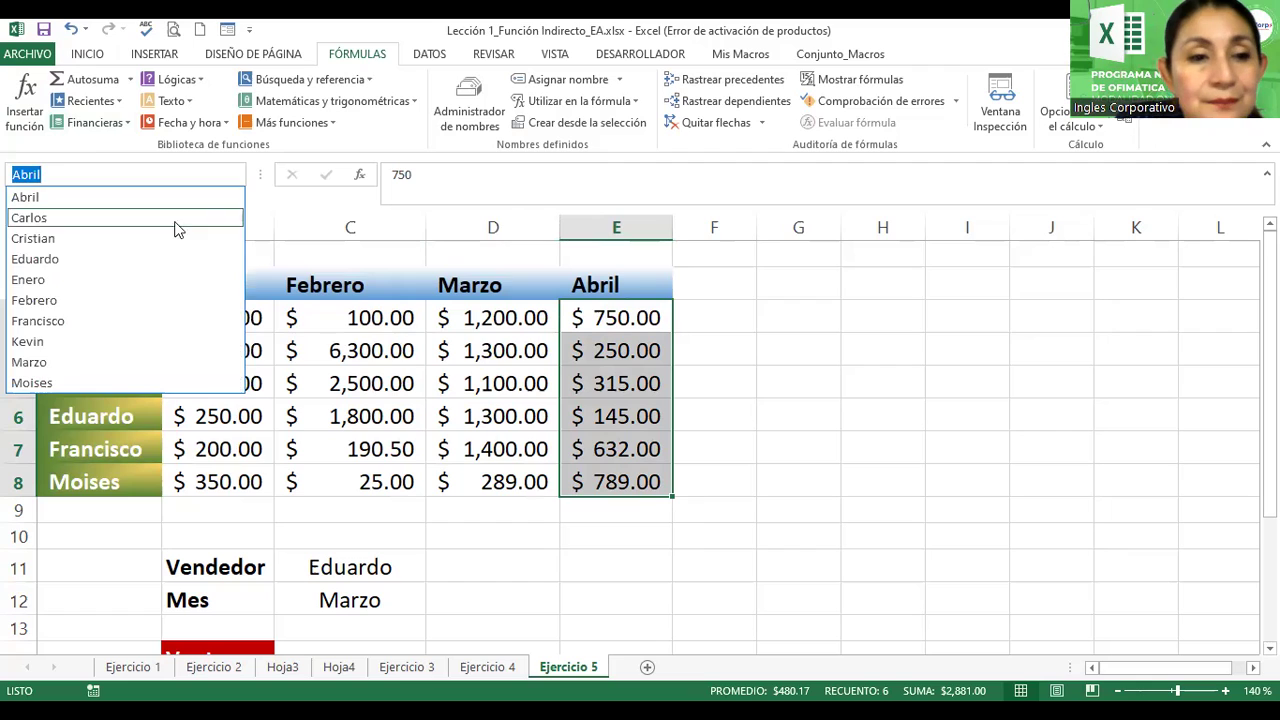
pyautogui.click(141, 261)
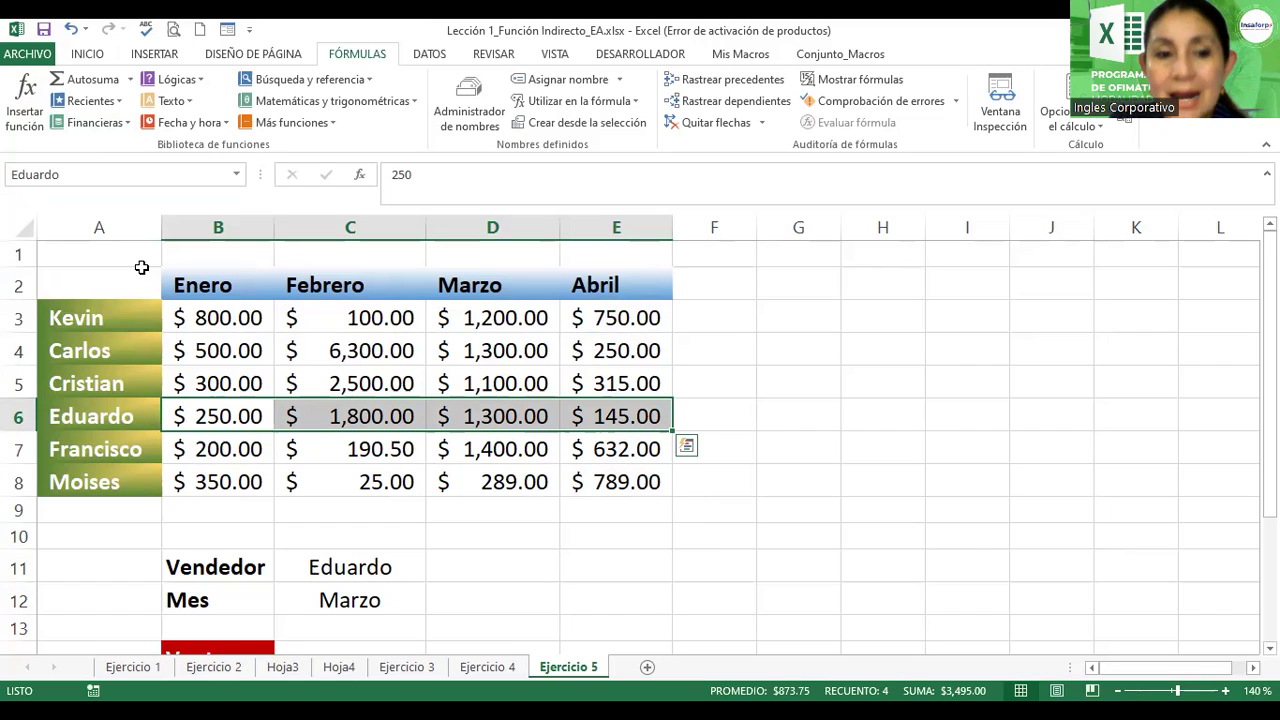
pyautogui.click(232, 178)
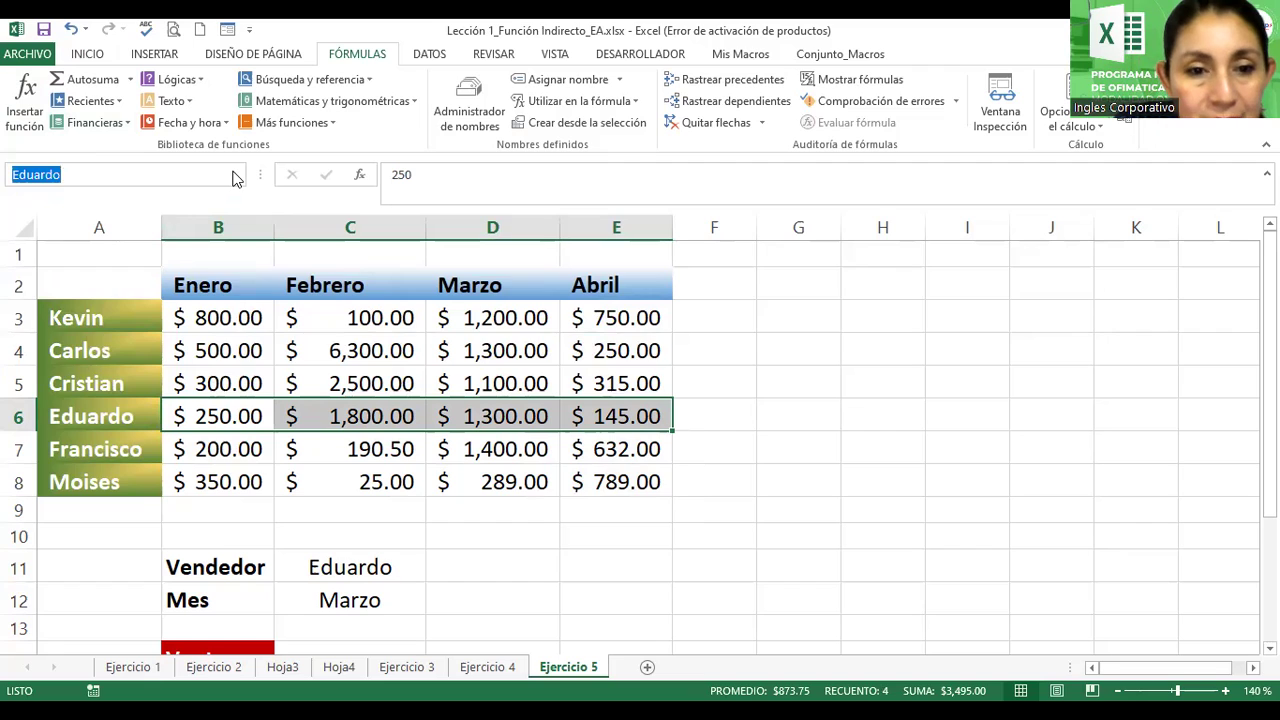
pyautogui.click(240, 176)
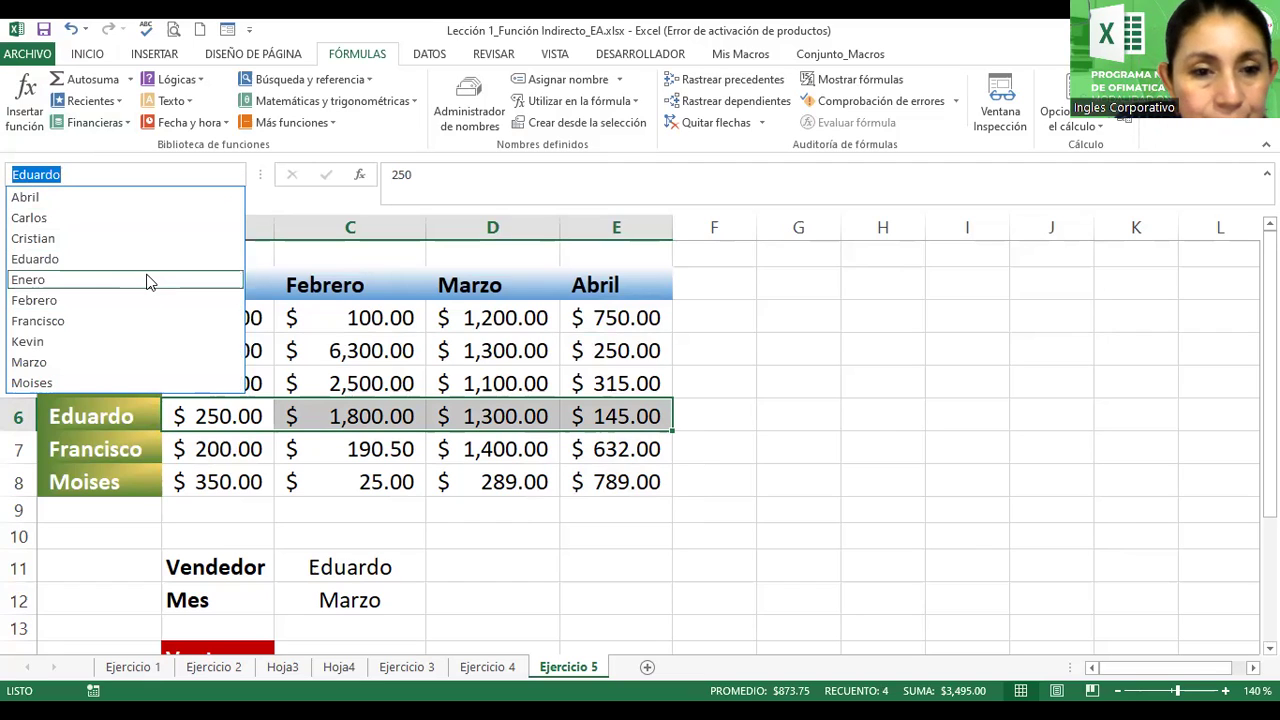
pyautogui.click(148, 280)
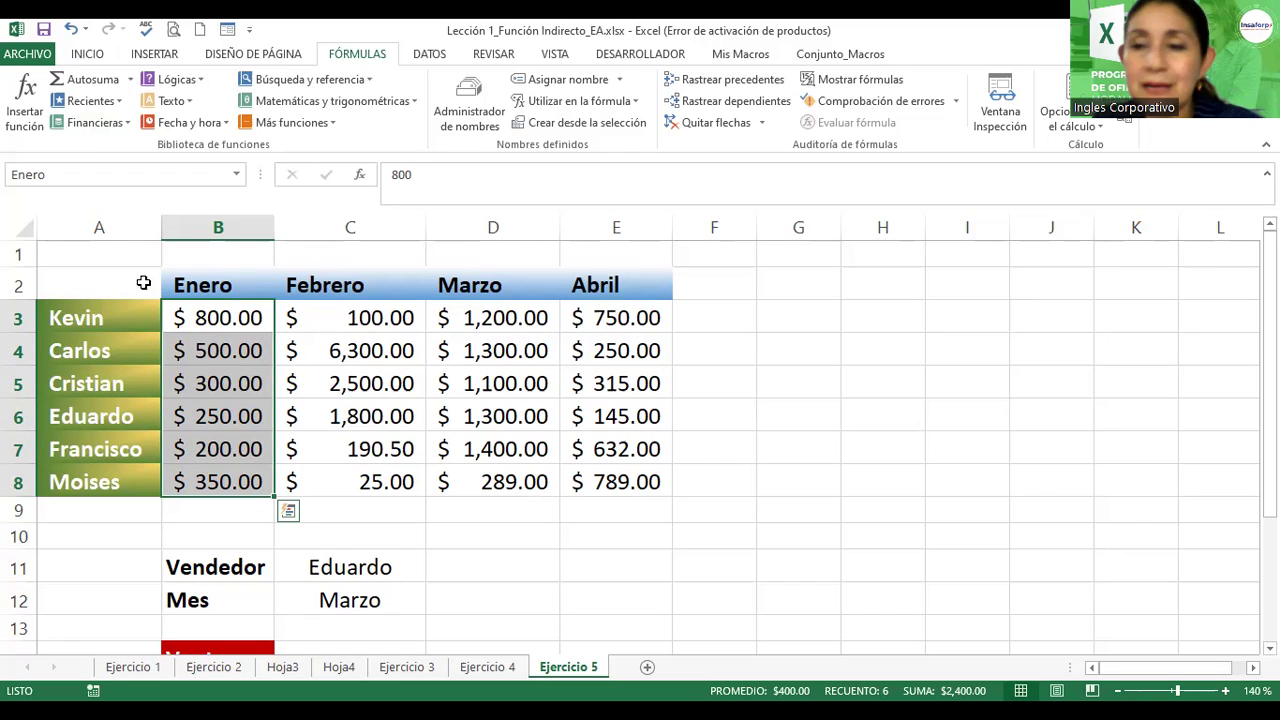
# - Enter =INDIRECTO(C11) as the Ventas formula in C14, referring to the Vendedor cell
pyautogui.click(338, 477)
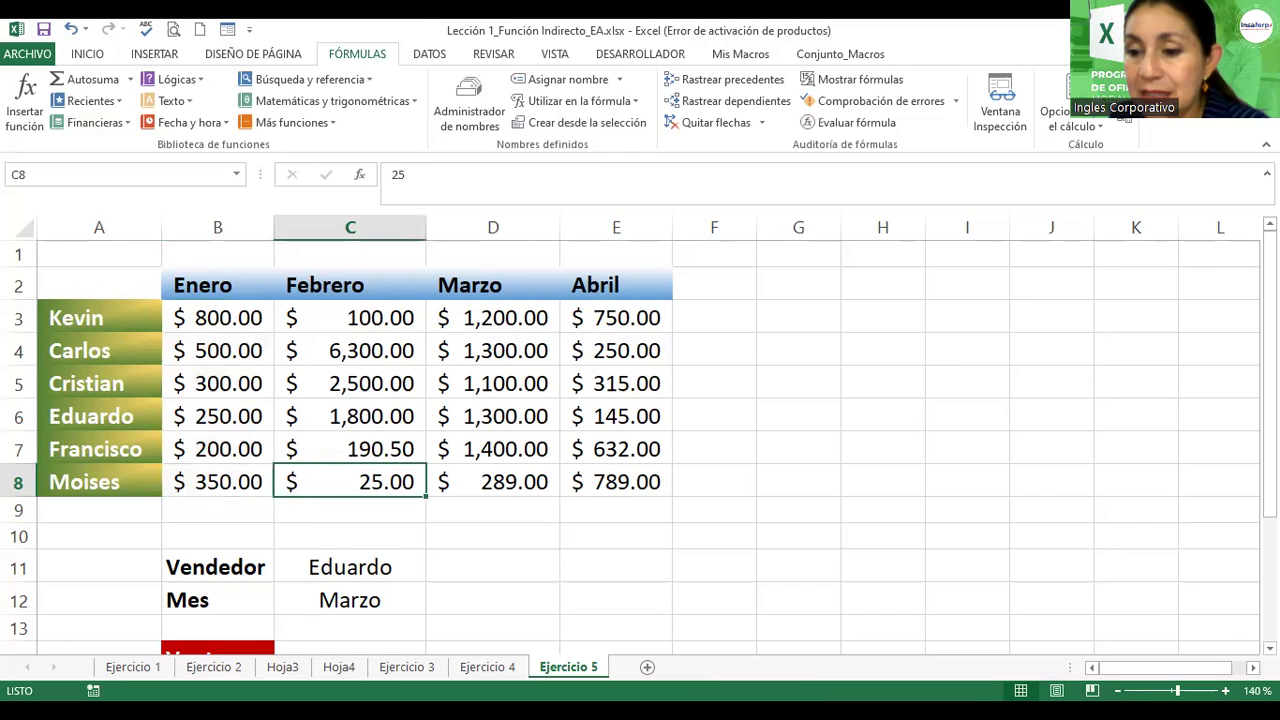
pyautogui.scroll(-1, 327, 610)
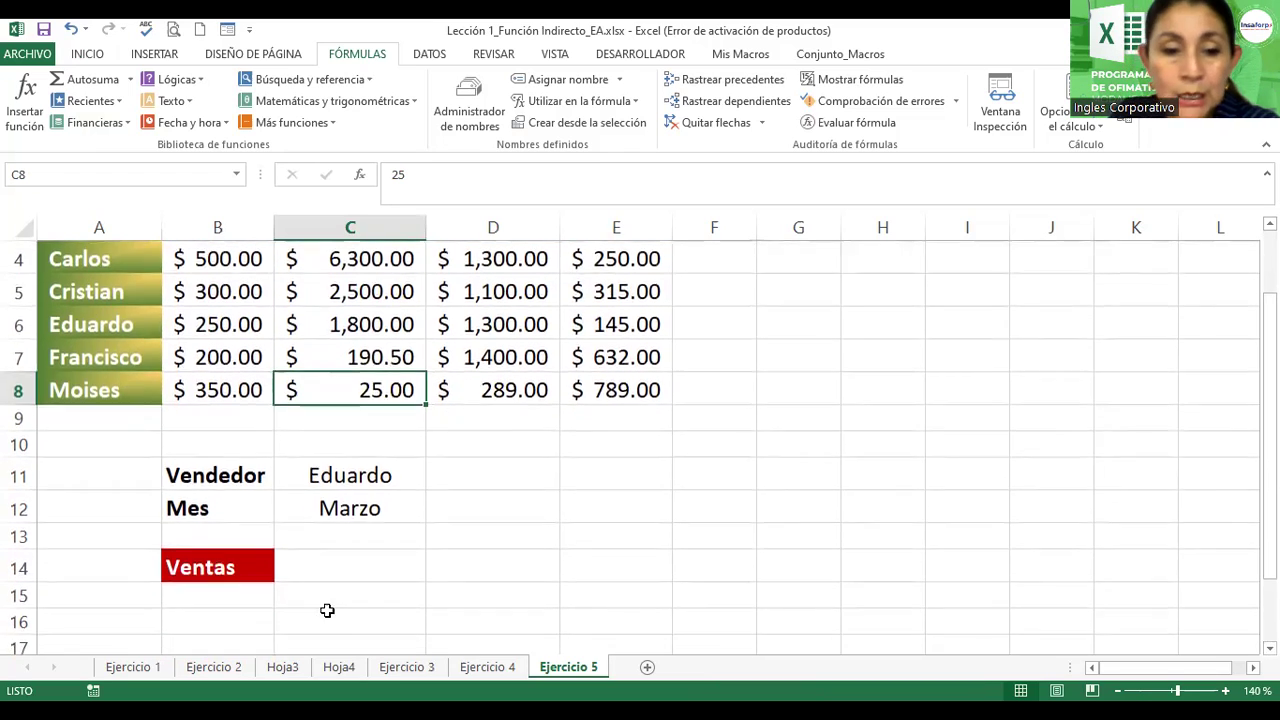
pyautogui.click(350, 564)
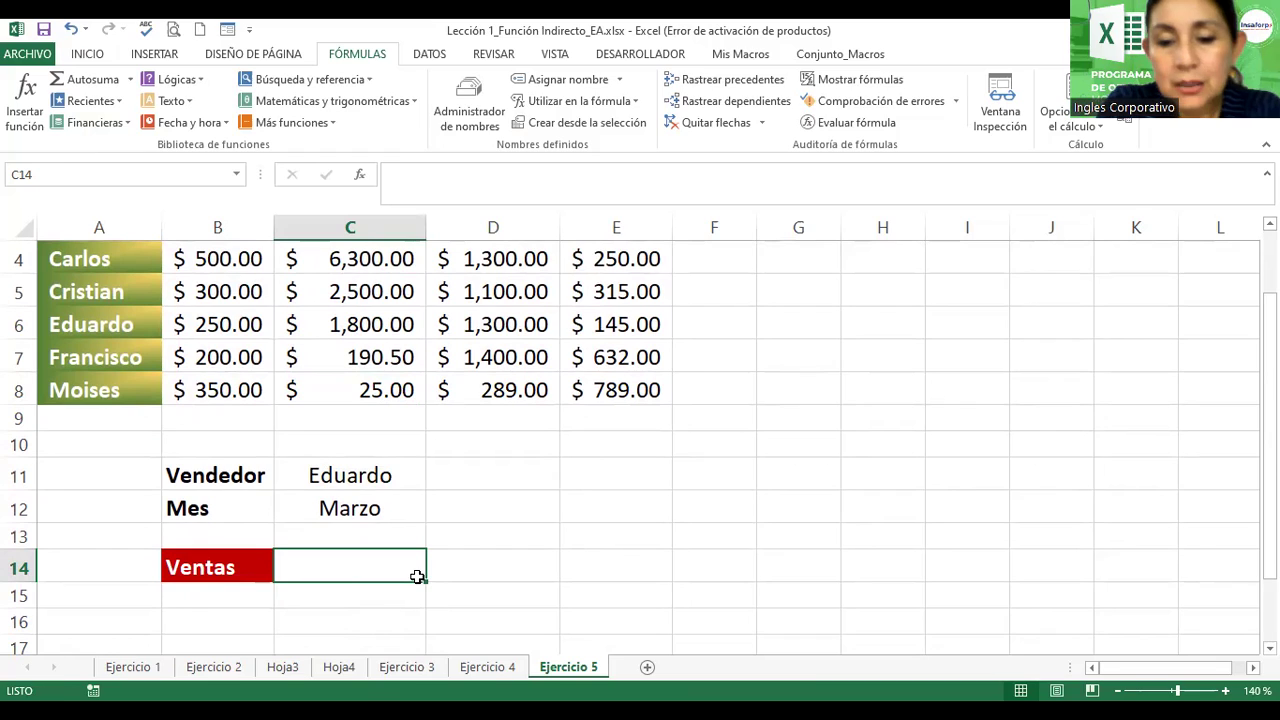
pyautogui.write('=')
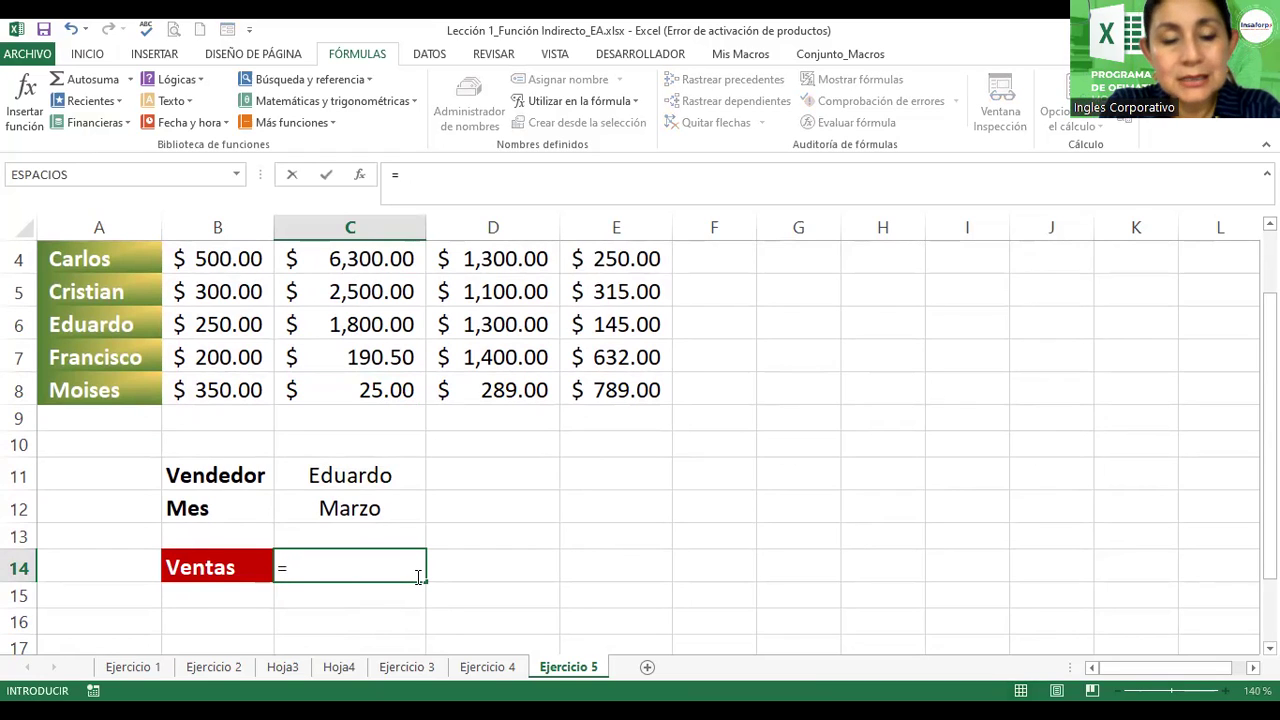
pyautogui.write('indirecto')
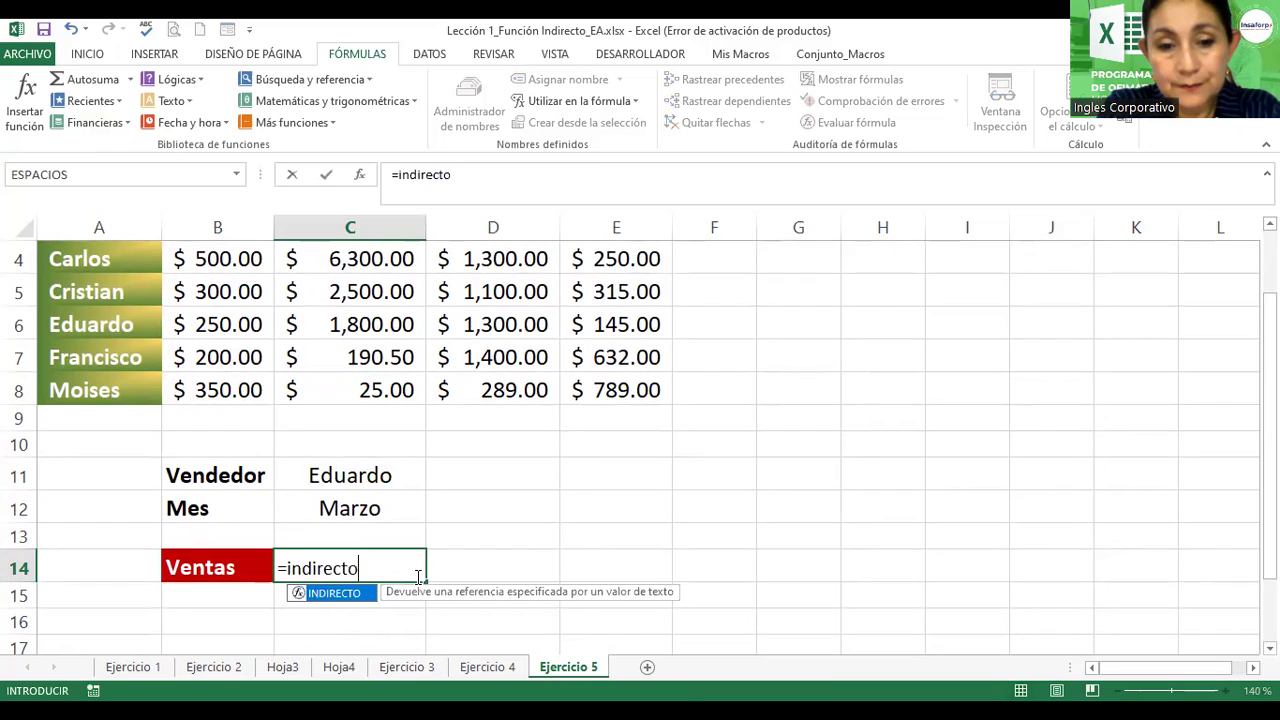
pyautogui.write('(')
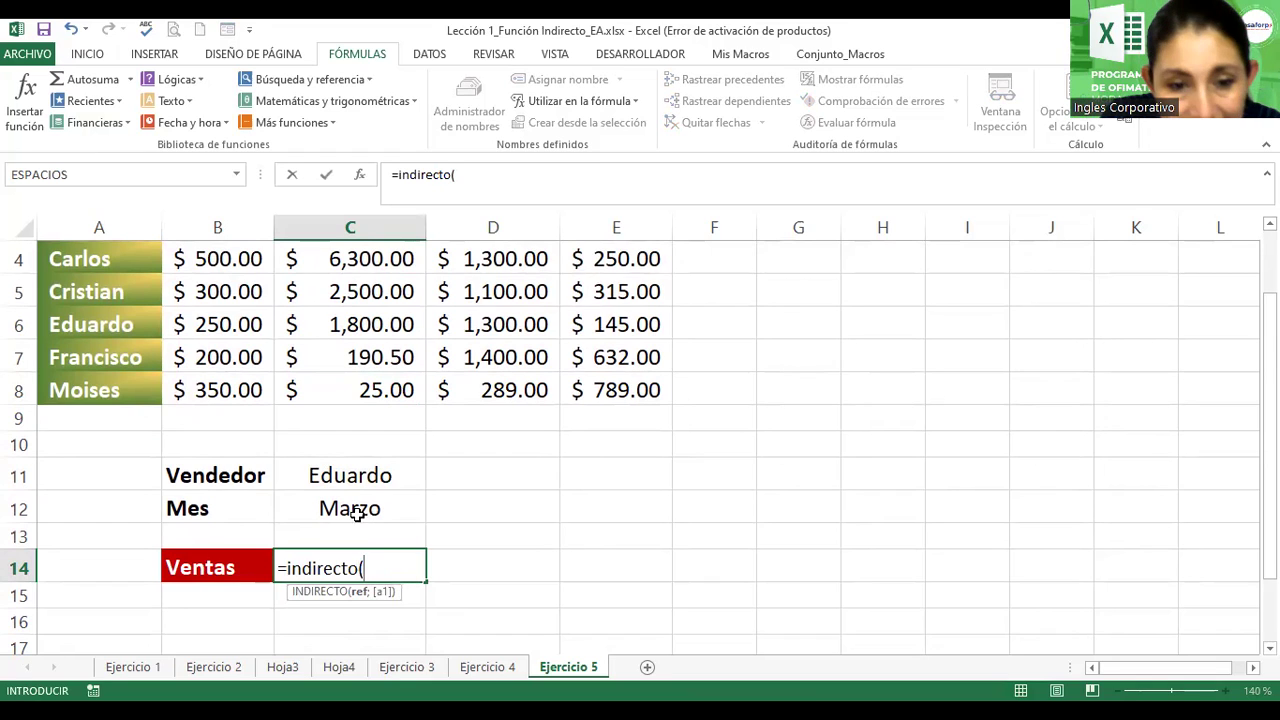
pyautogui.click(330, 476)
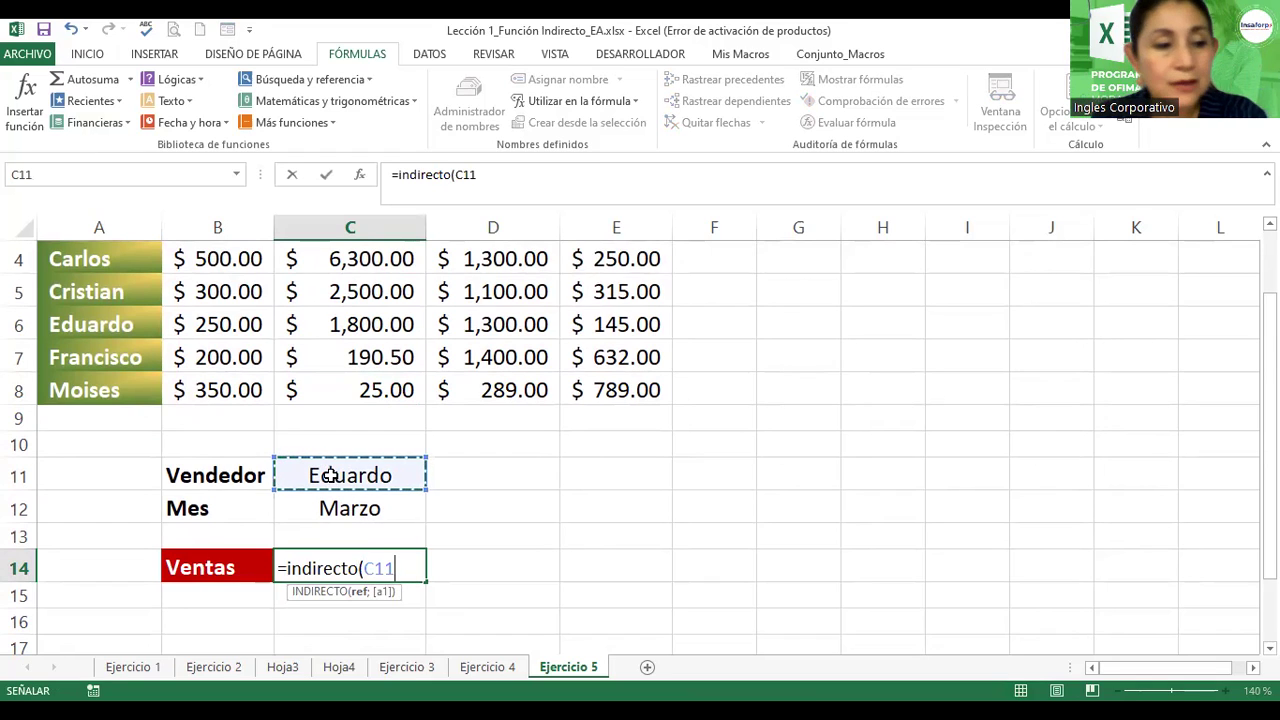
pyautogui.write(')')
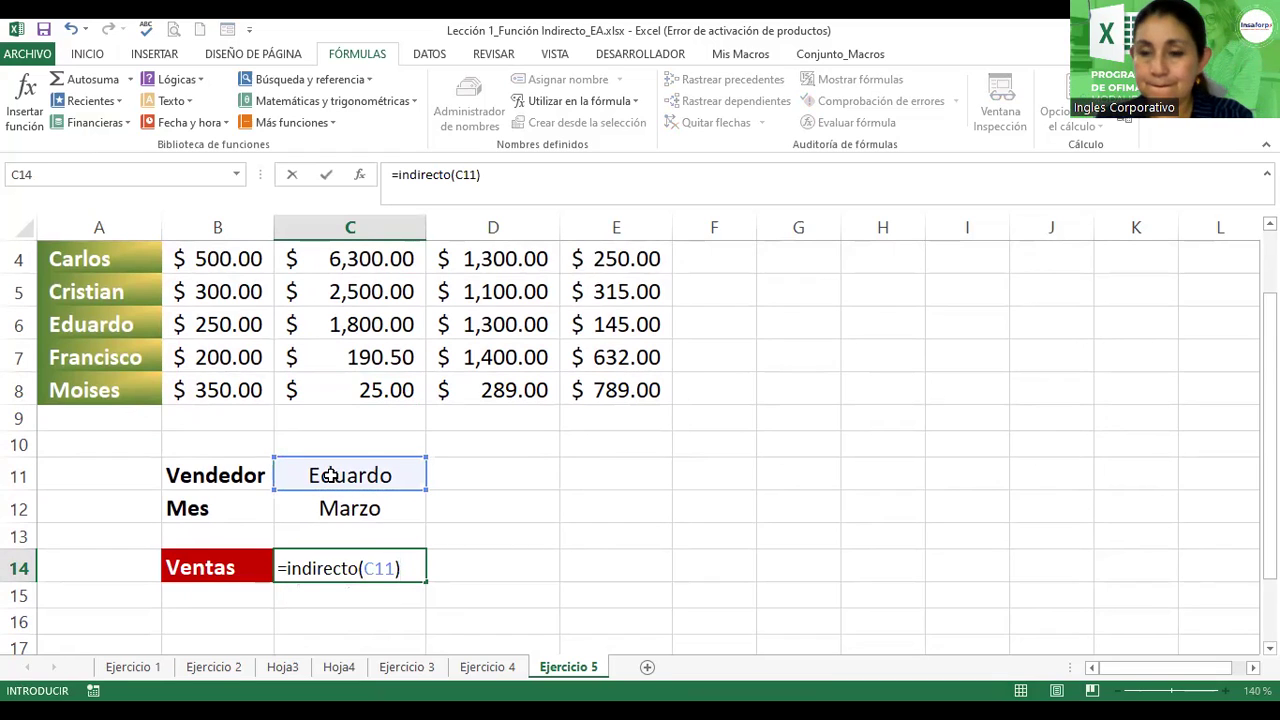
pyautogui.press('Return')
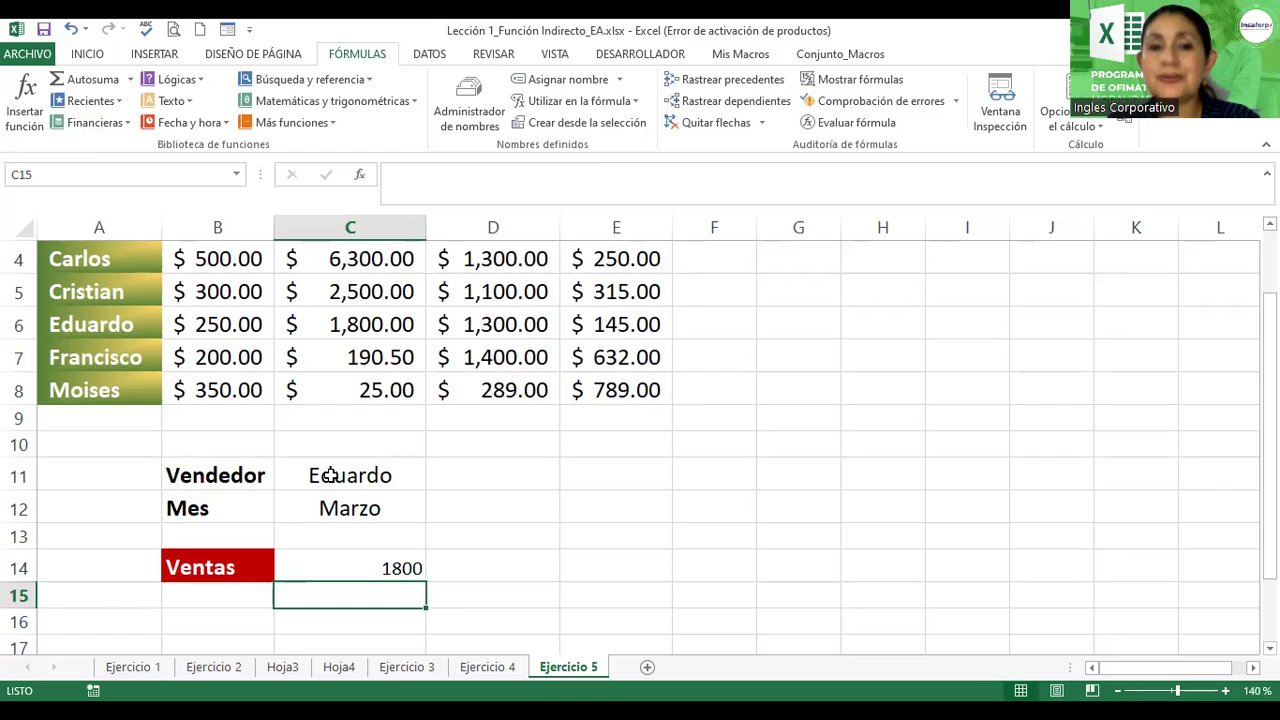
# - Extend the Ventas formula in C14 with a second INDIRECTO for the Mes cell C12, accepting the proposed correction to =INDIRECTO(C11)*INDIRECTO(C12)
pyautogui.doubleClick(362, 566)
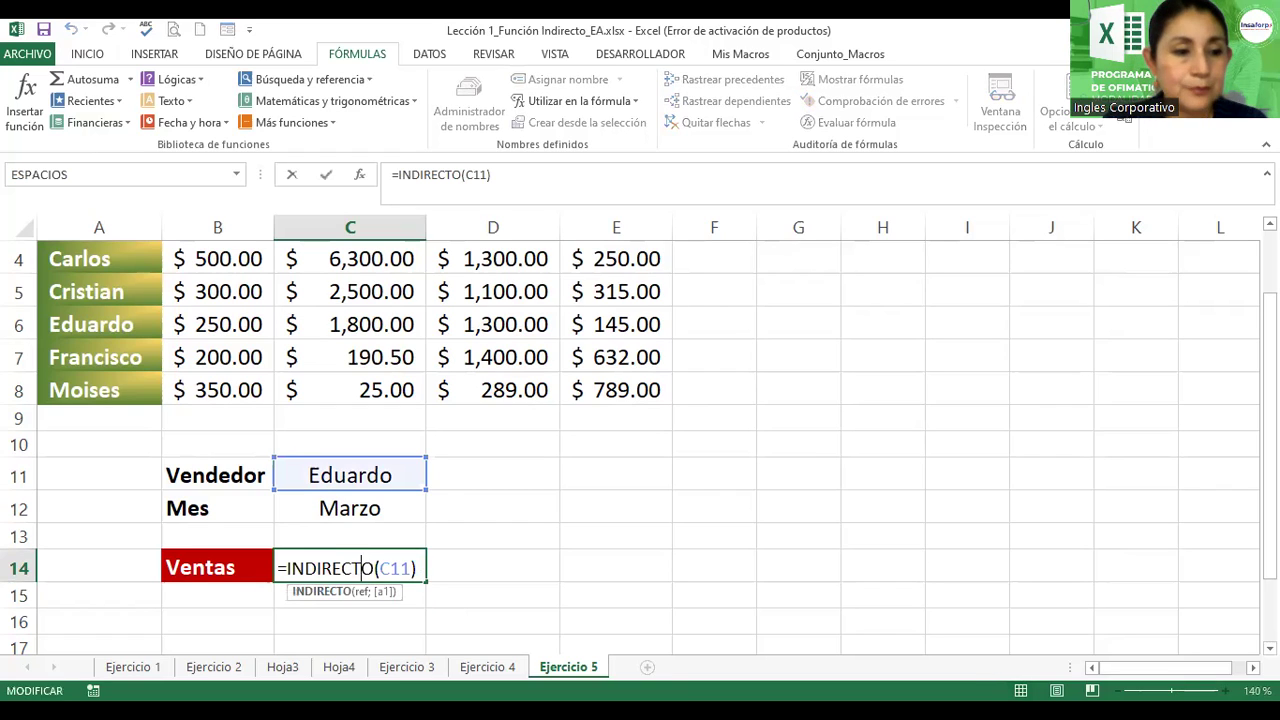
pyautogui.click(504, 174)
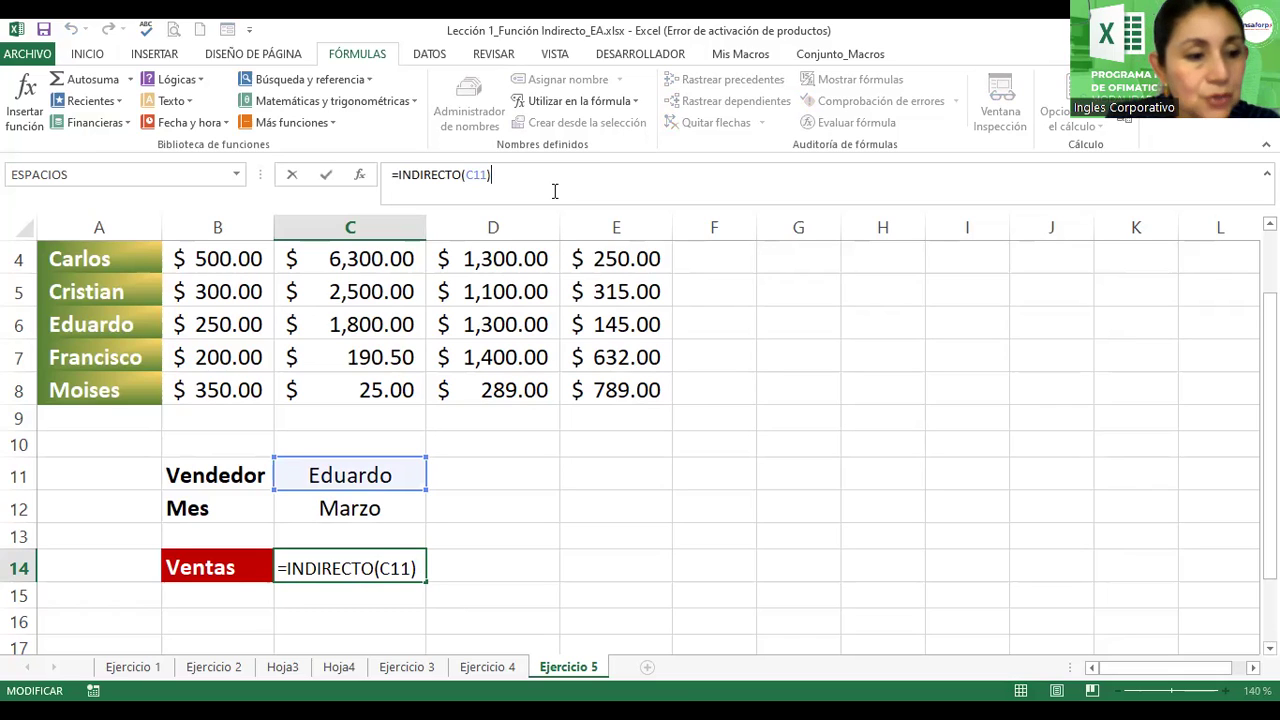
pyautogui.write('i')
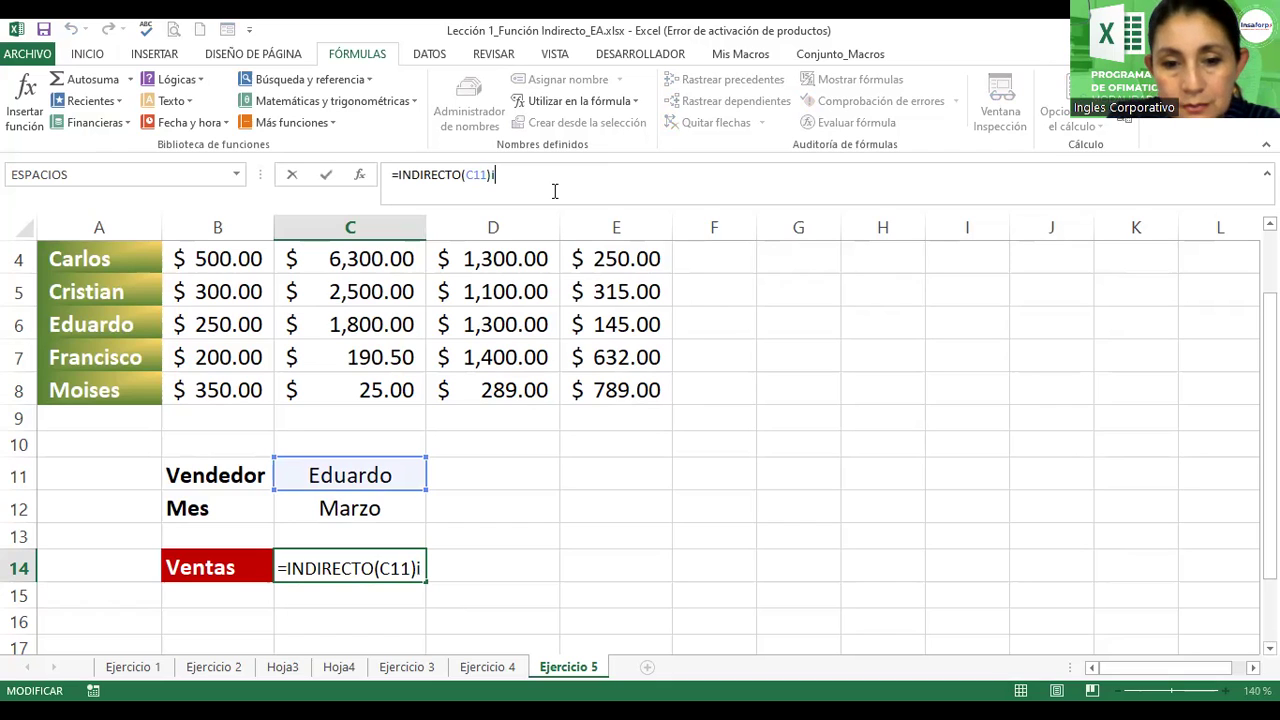
pyautogui.write('ndirecto')
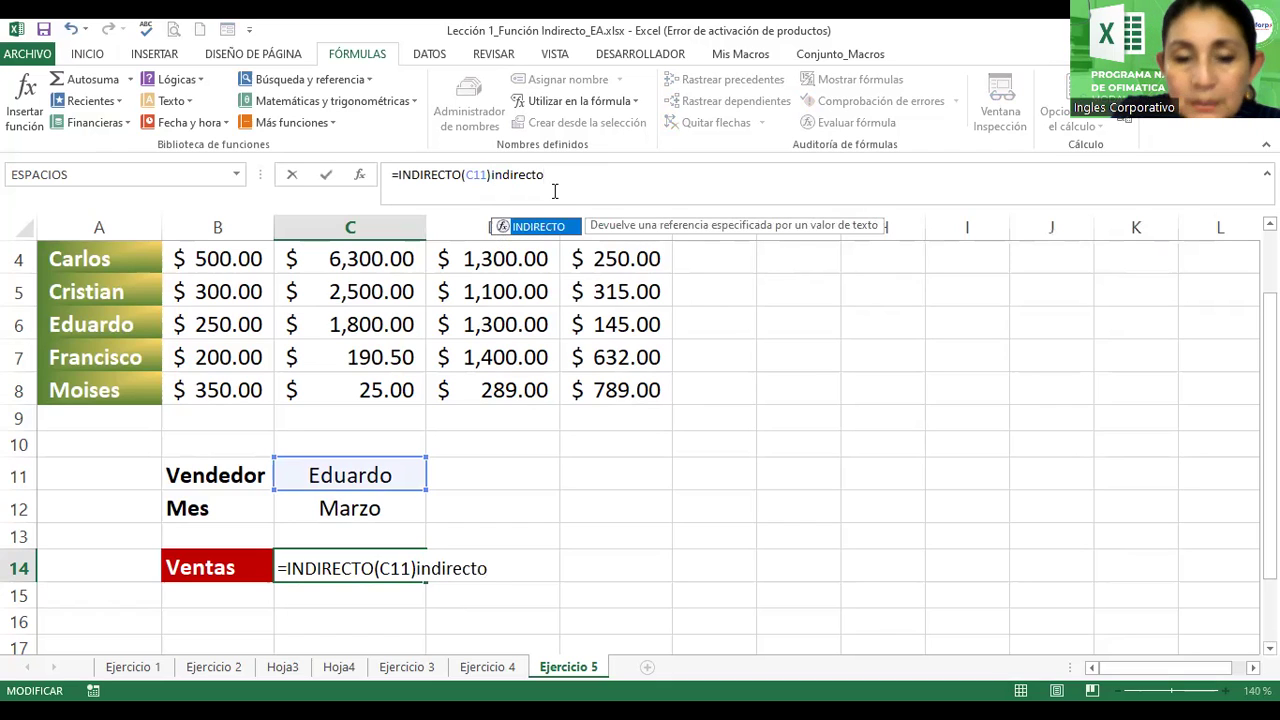
pyautogui.write('(')
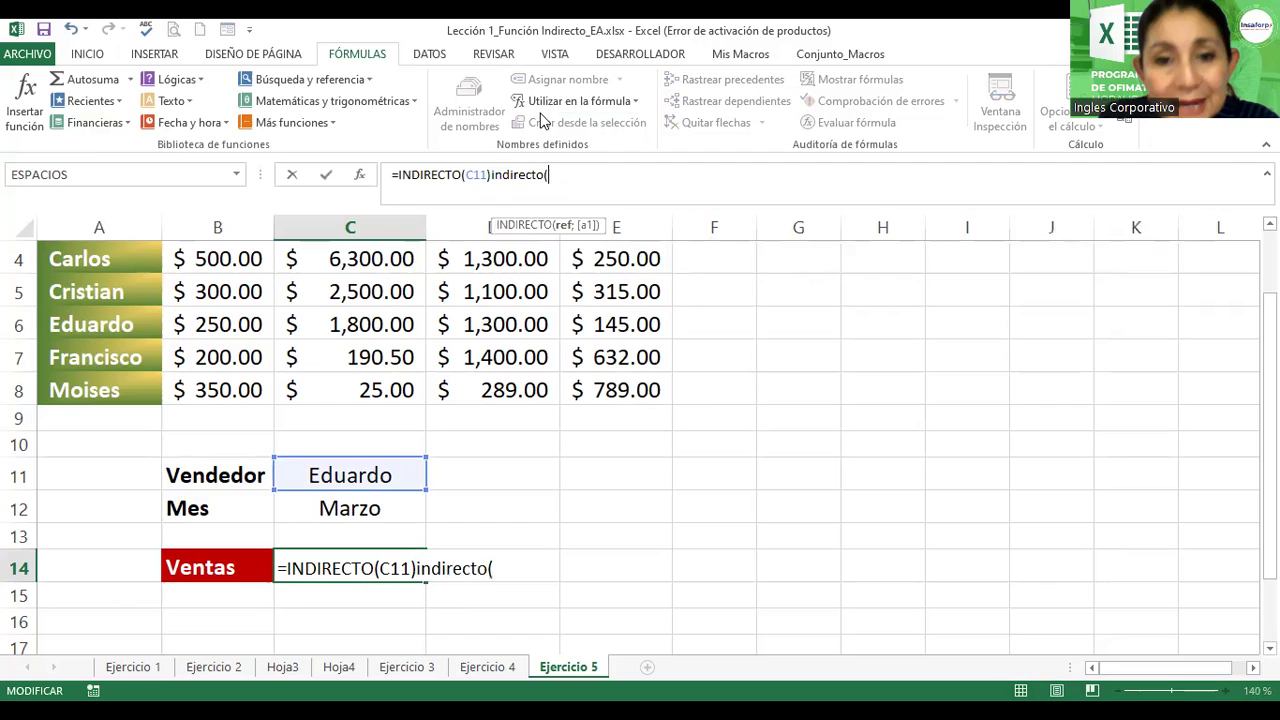
pyautogui.click(327, 508)
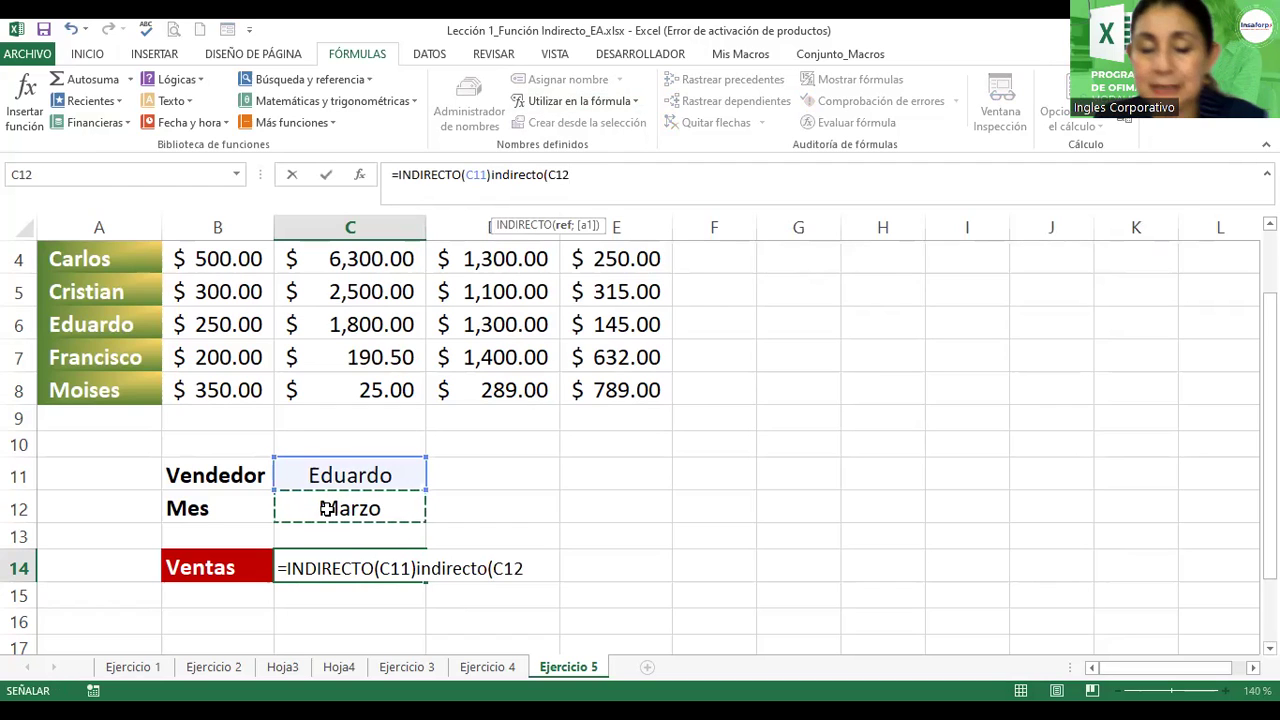
pyautogui.write(')')
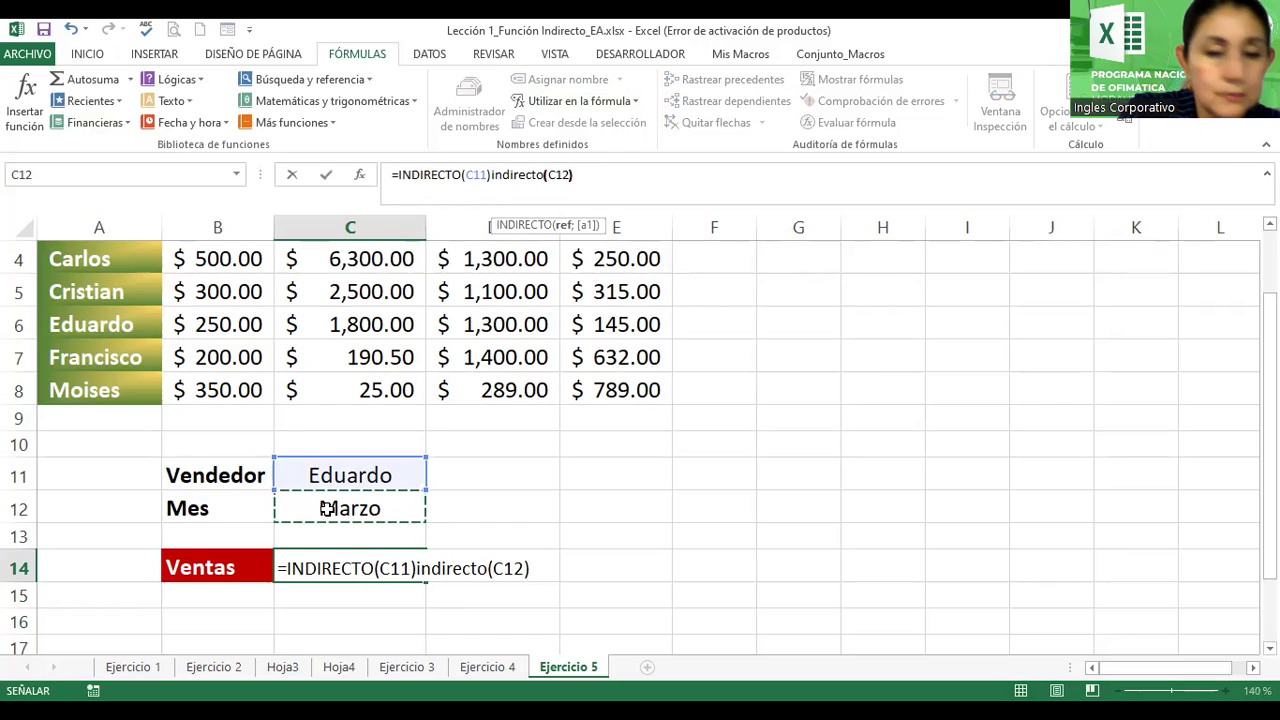
pyautogui.press('Return')
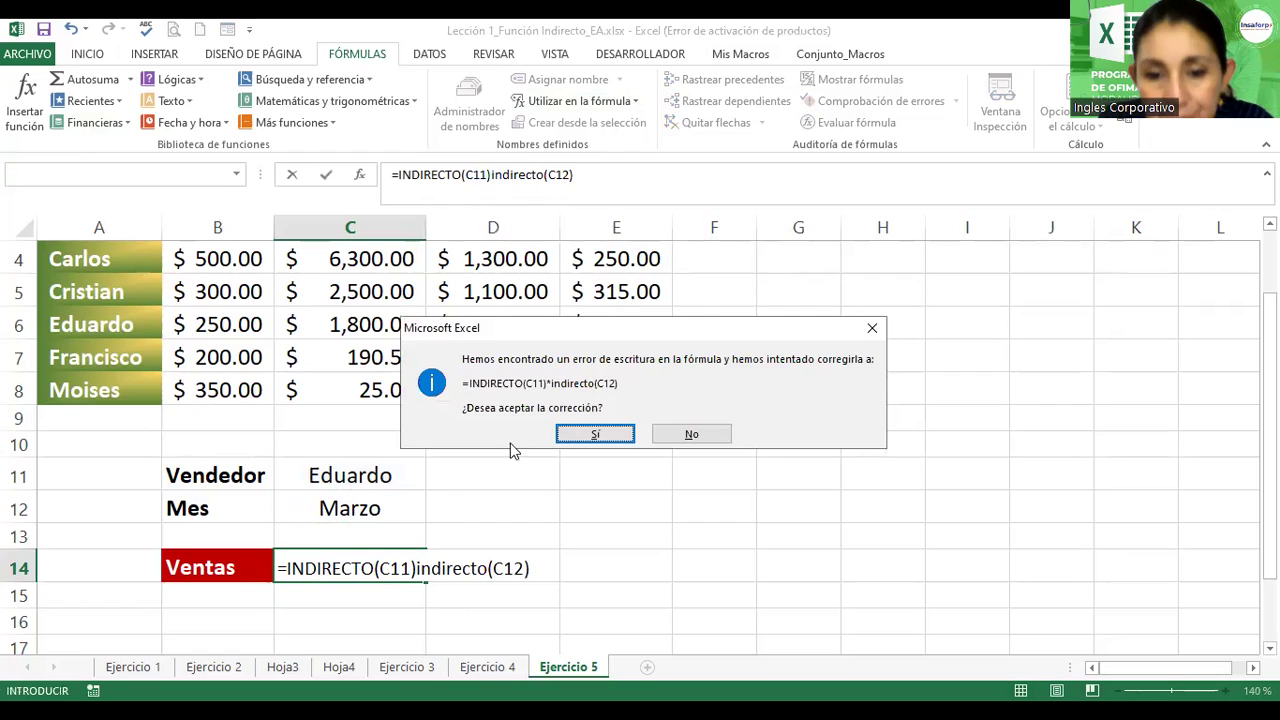
pyautogui.click(584, 436)
# - Replace the multiplication sign in the C14 formula with a space, giving =INDIRECTO(C11) INDIRECTO(C12)
pyautogui.doubleClick(343, 565)
pyautogui.click(422, 565)
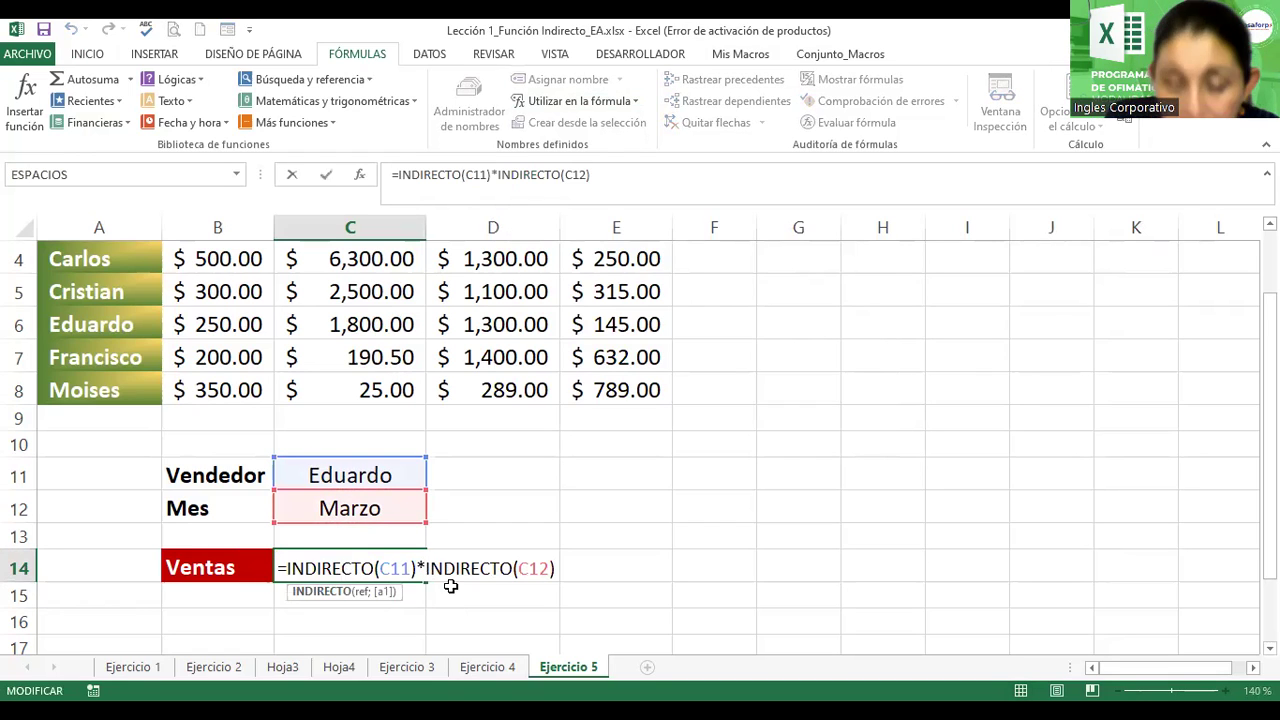
pyautogui.press('BackSpace')
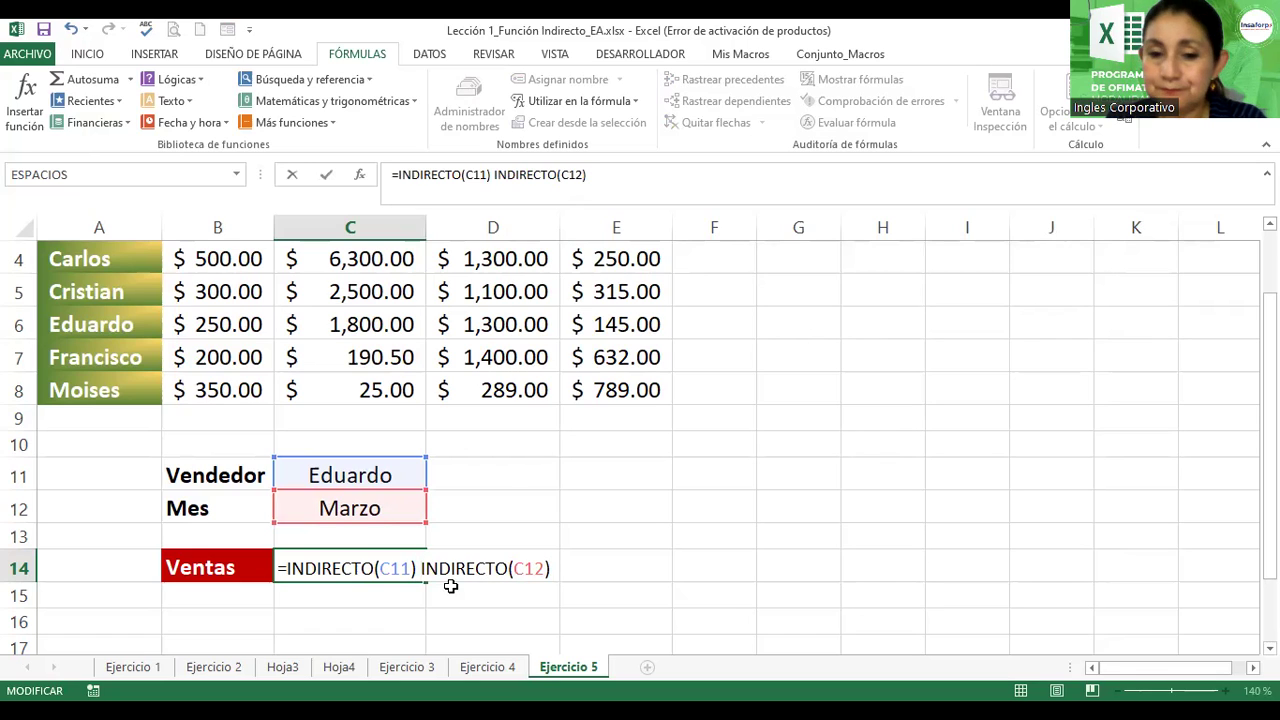
pyautogui.press('Return')
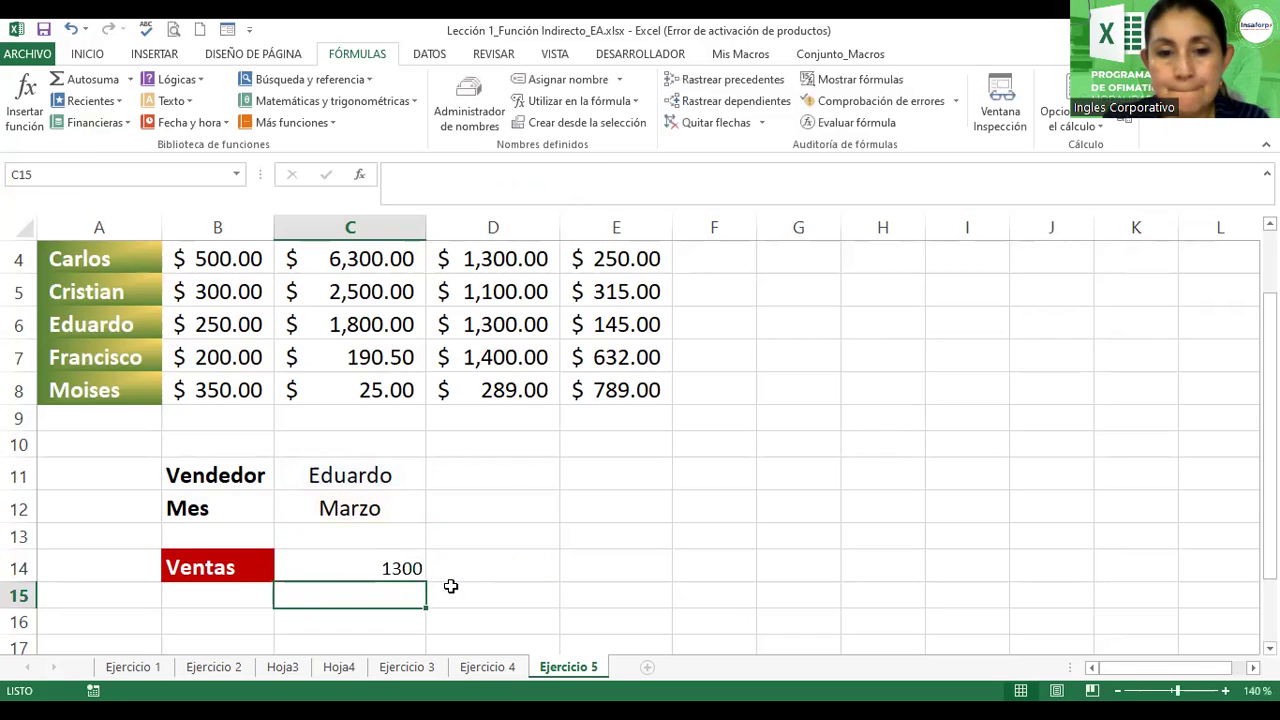
# - Check the Ventas formula in C14 against the row 6 seller's Marzo sales in D6
pyautogui.click(396, 568)
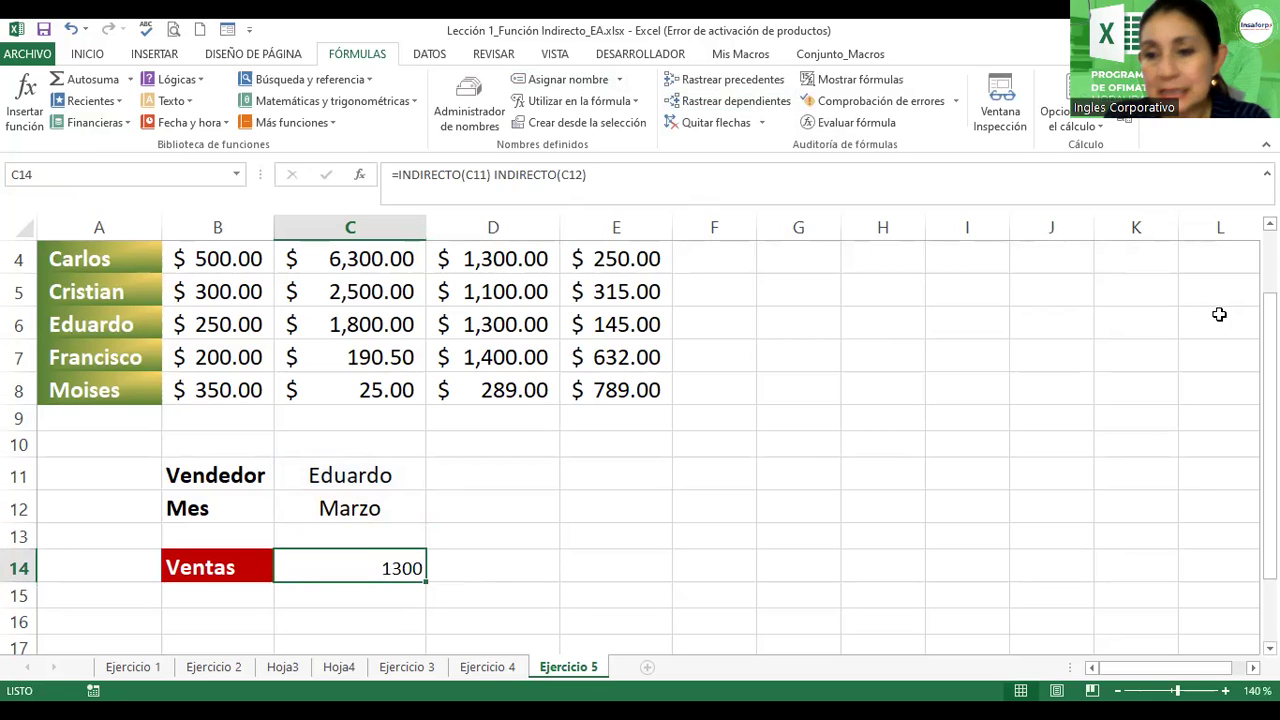
pyautogui.moveTo(1270, 362); pyautogui.dragTo(1270, 344)
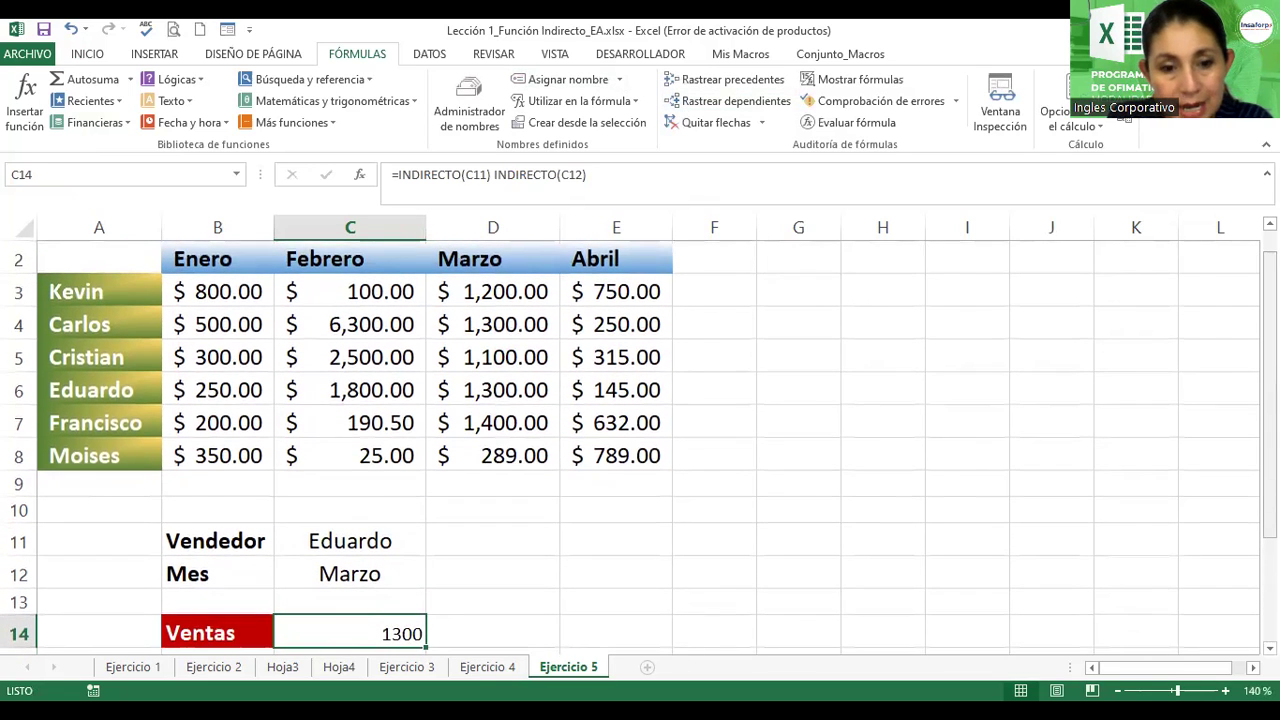
pyautogui.click(80, 393)
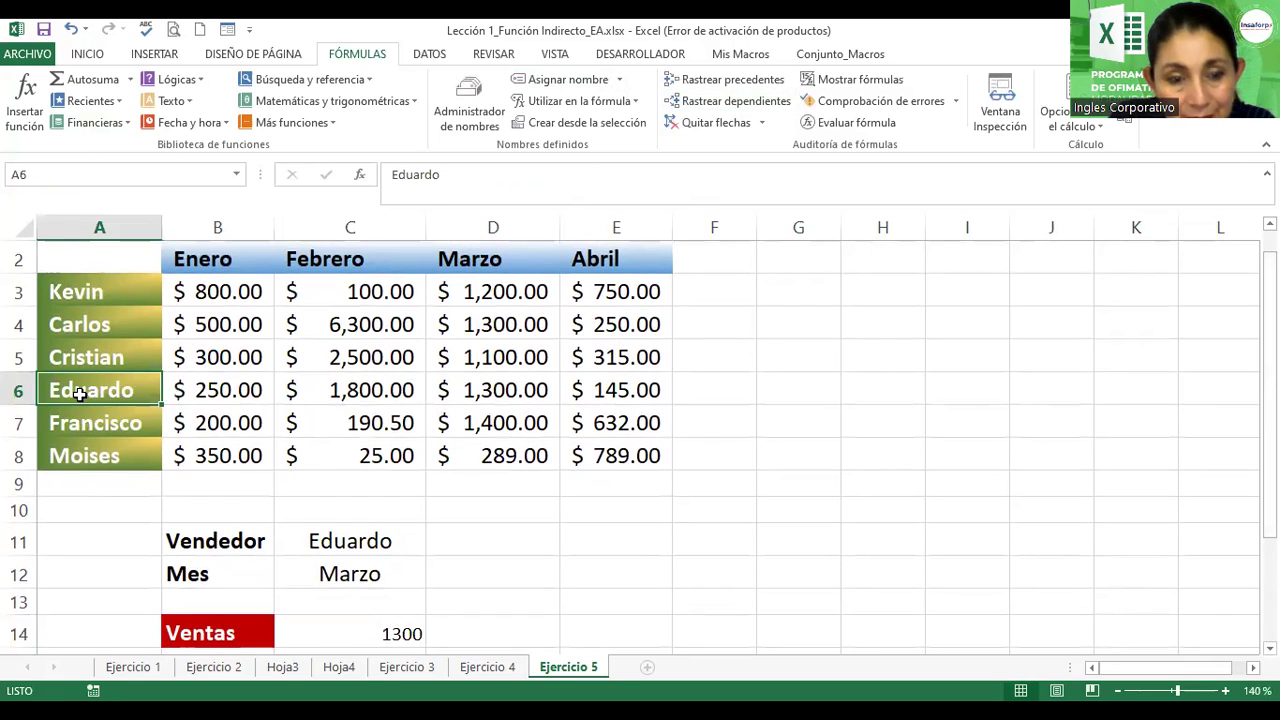
pyautogui.click(507, 390)
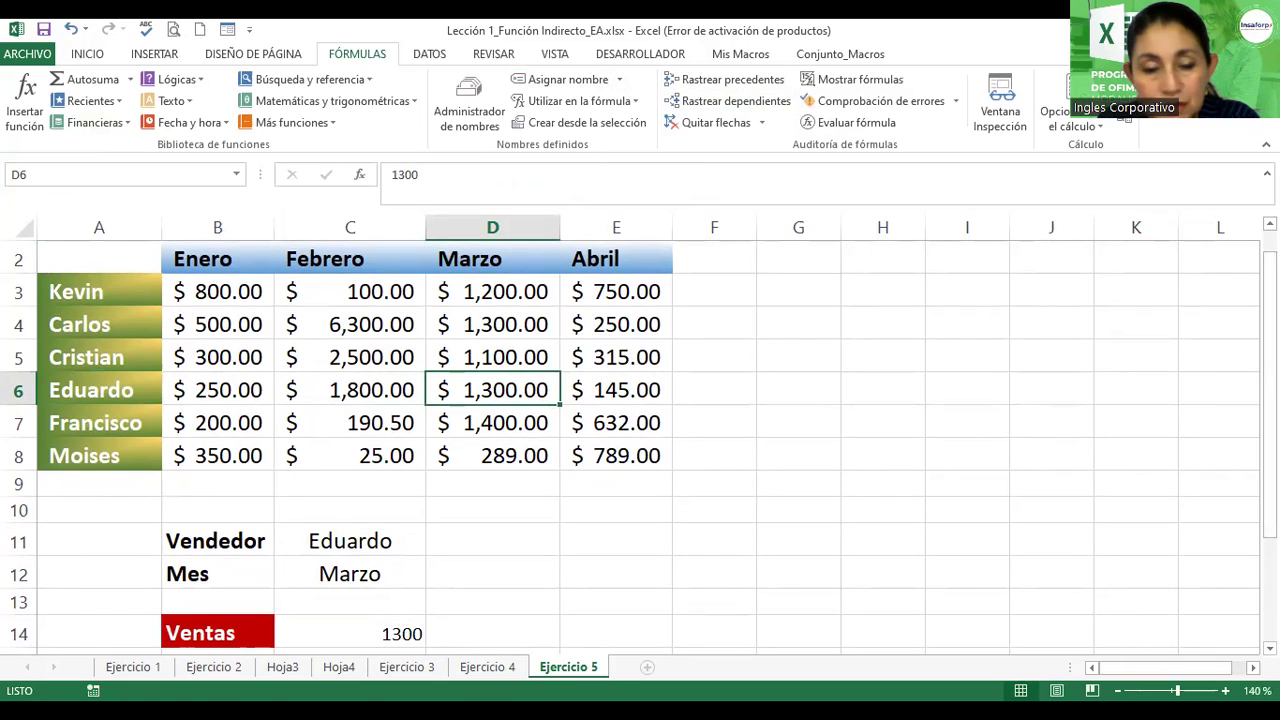
# - Format the Ventas result in C14 with the Contabilidad number format in dollars
pyautogui.click(361, 633)
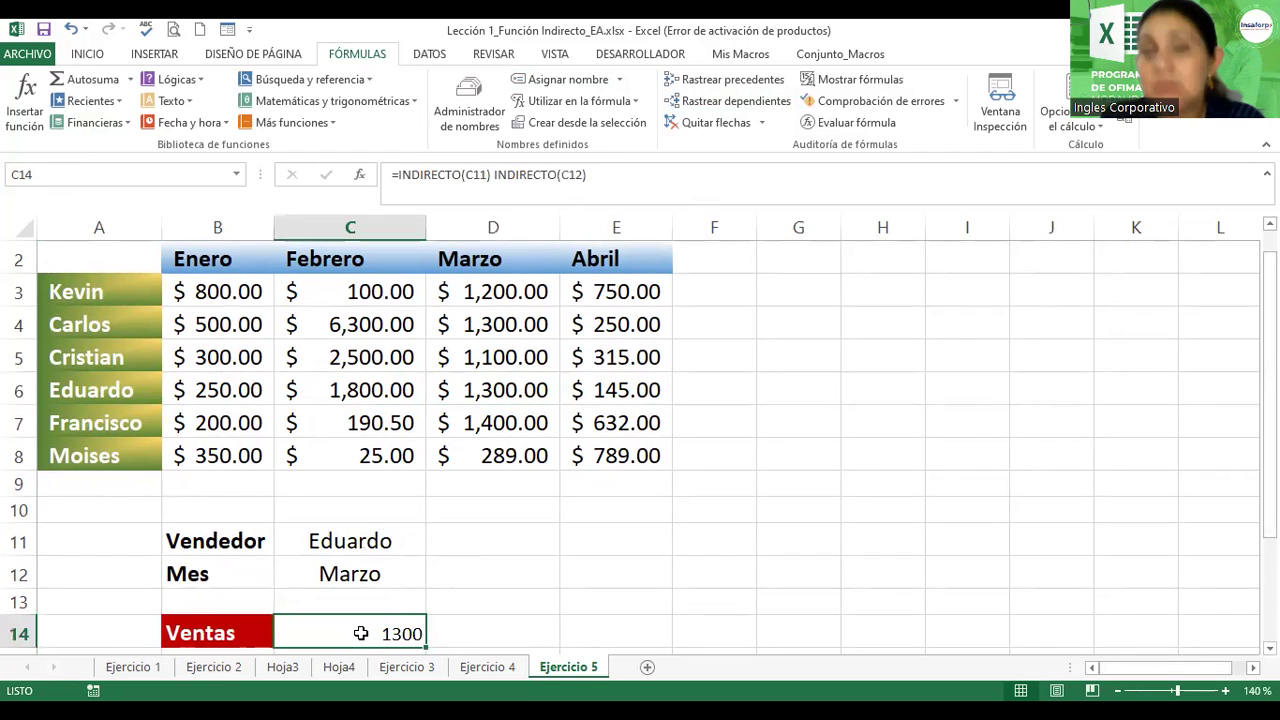
pyautogui.click(87, 54)
pyautogui.click(556, 115)
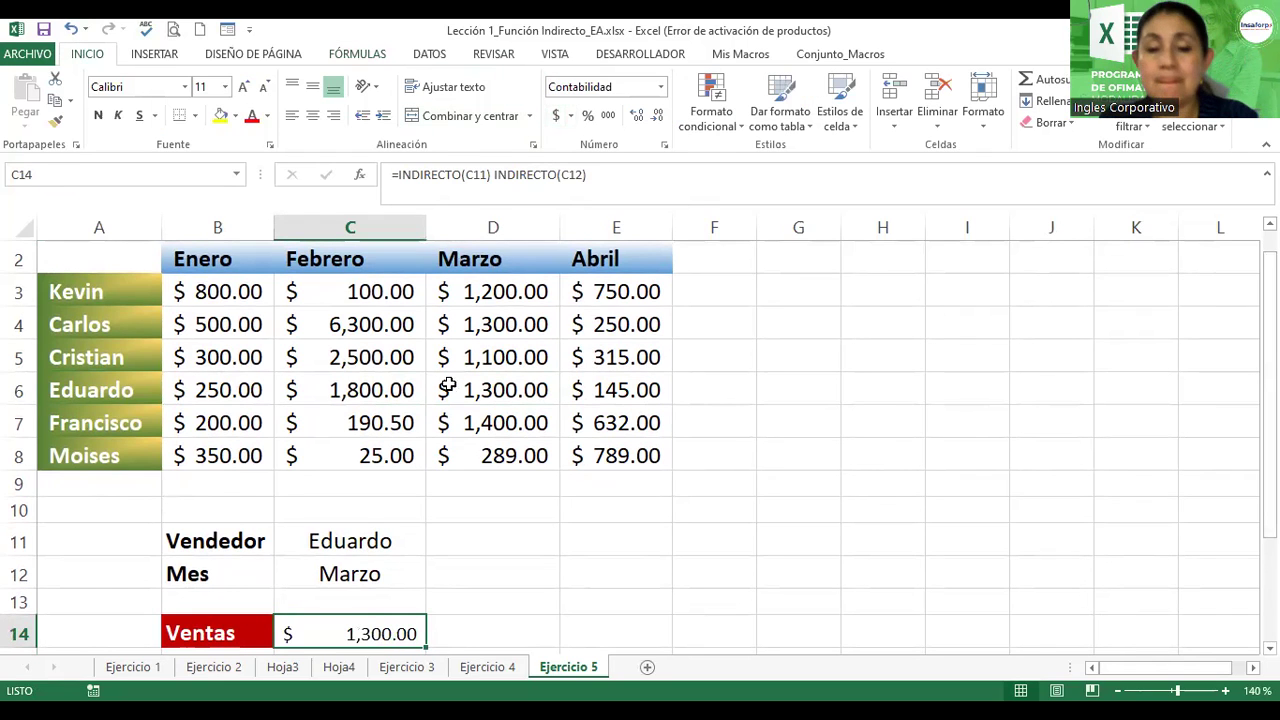
# - Set Vendedor in C11 to the seller from row 3 and Mes in C12 to abril
pyautogui.press('Up')
pyautogui.press('Up')
pyautogui.press('Up')
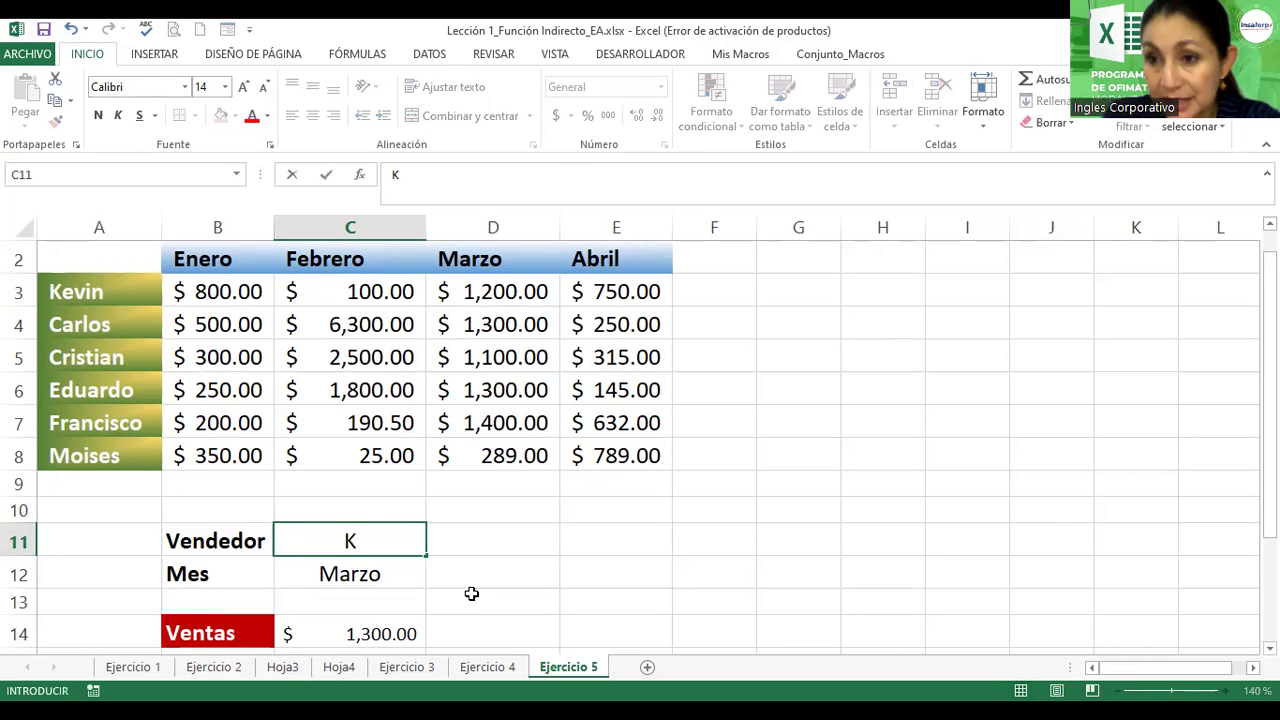
pyautogui.write('evin')
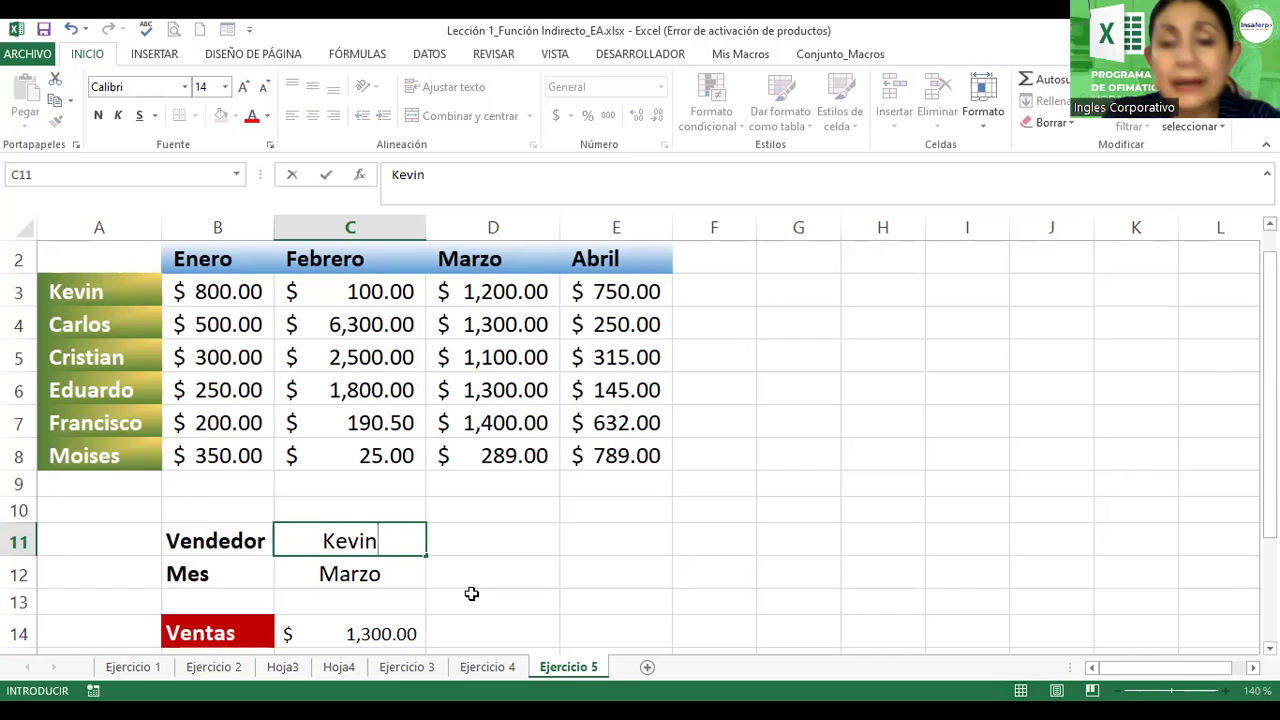
pyautogui.press('Return')
pyautogui.write('abril')
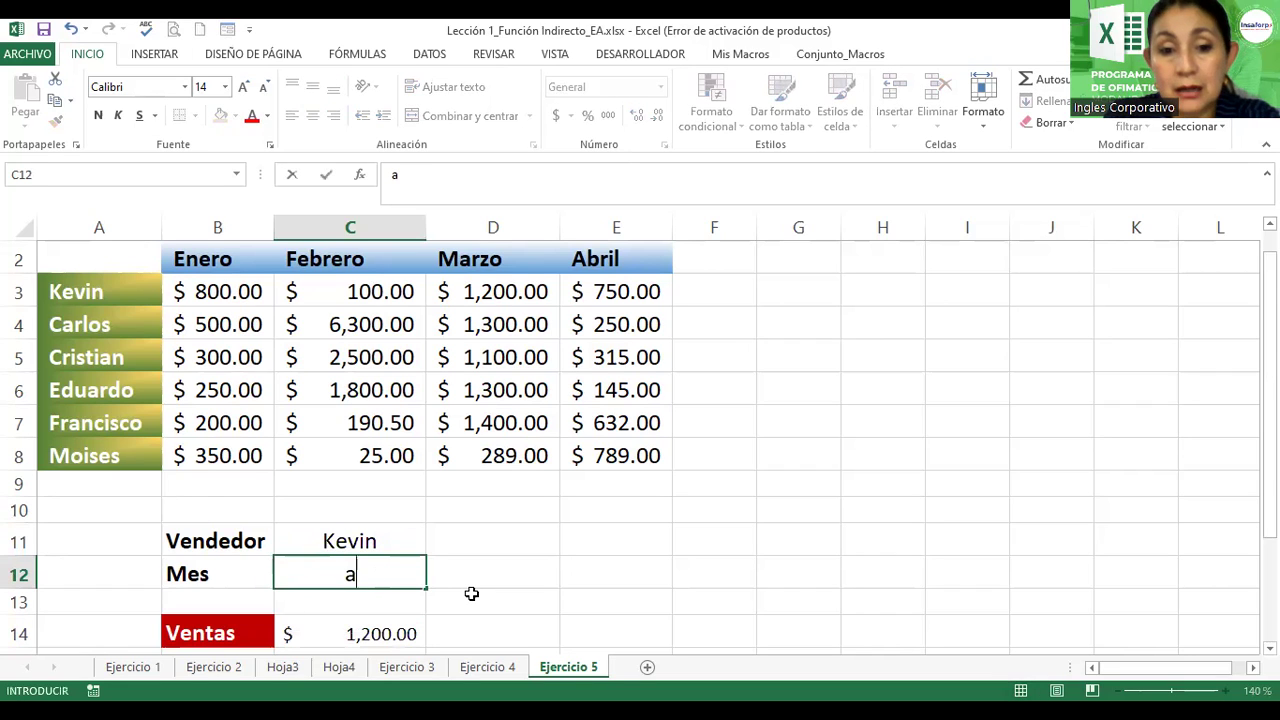
pyautogui.press('Return')
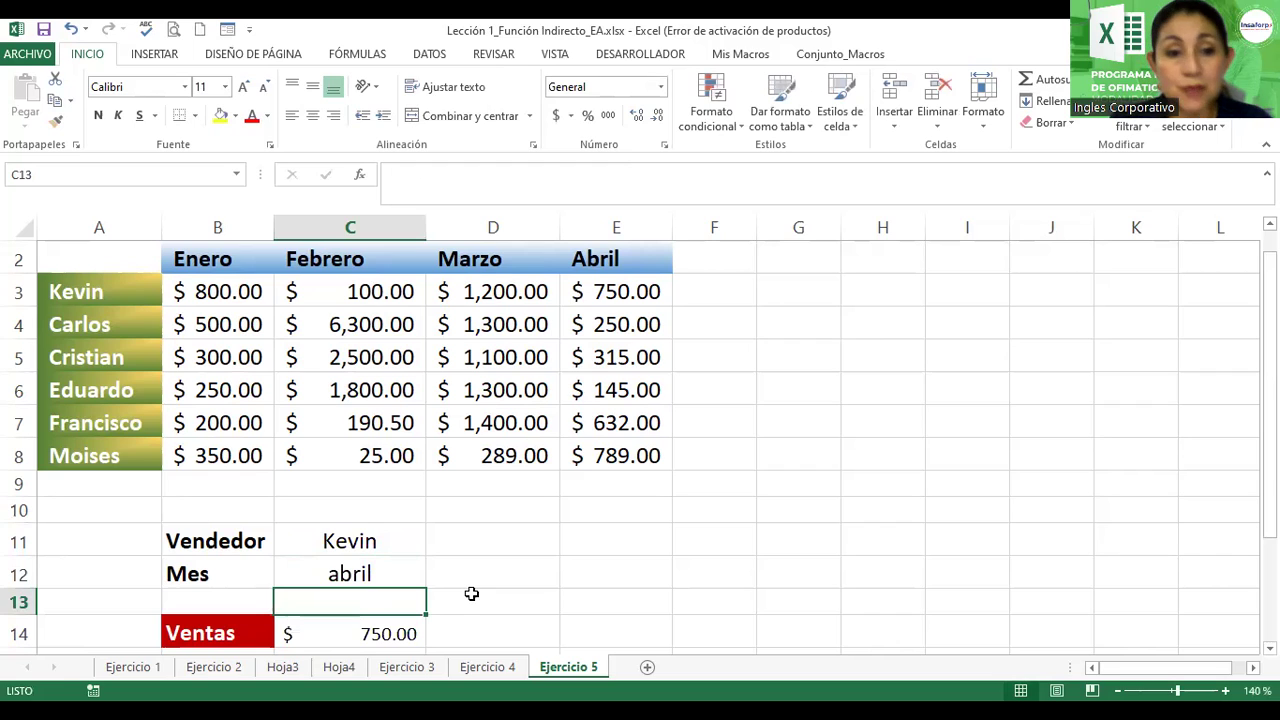
# - Compare the Ventas result with the row 3 seller's Abril sales in E3 and review the Vendedor and Mes cells
pyautogui.click(118, 285)
pyautogui.click(619, 291)
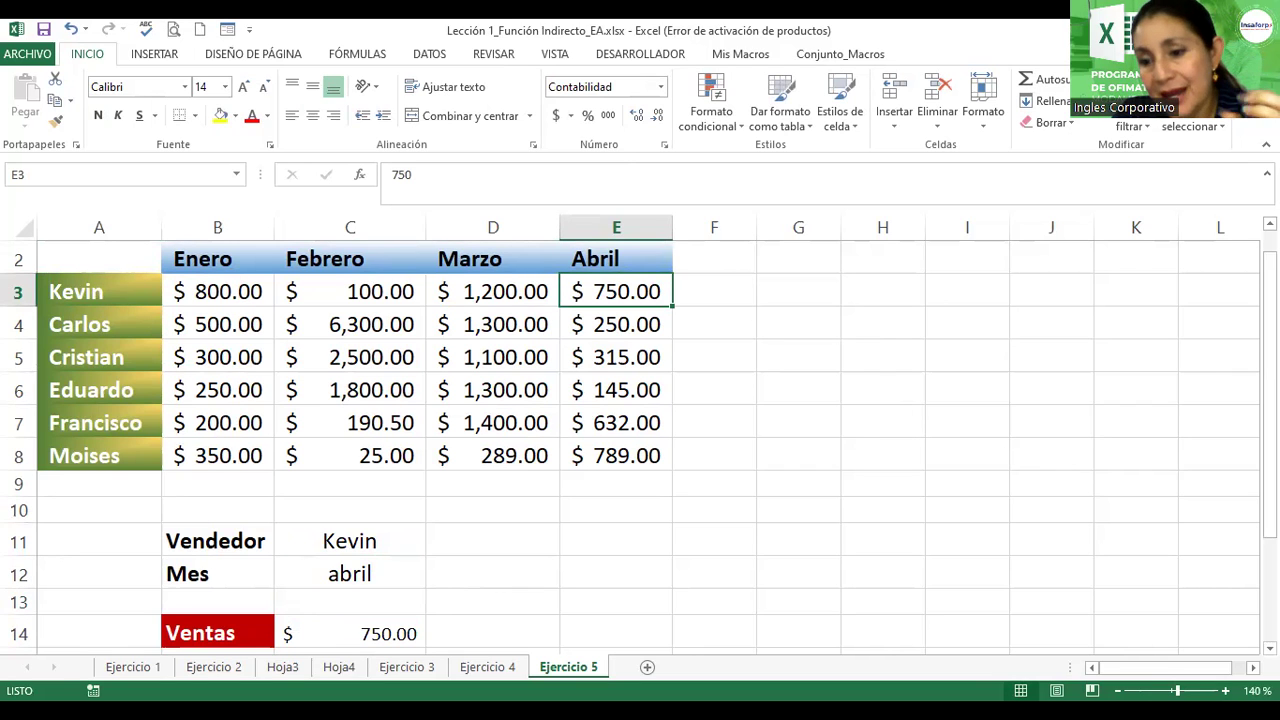
pyautogui.click(1270, 648)
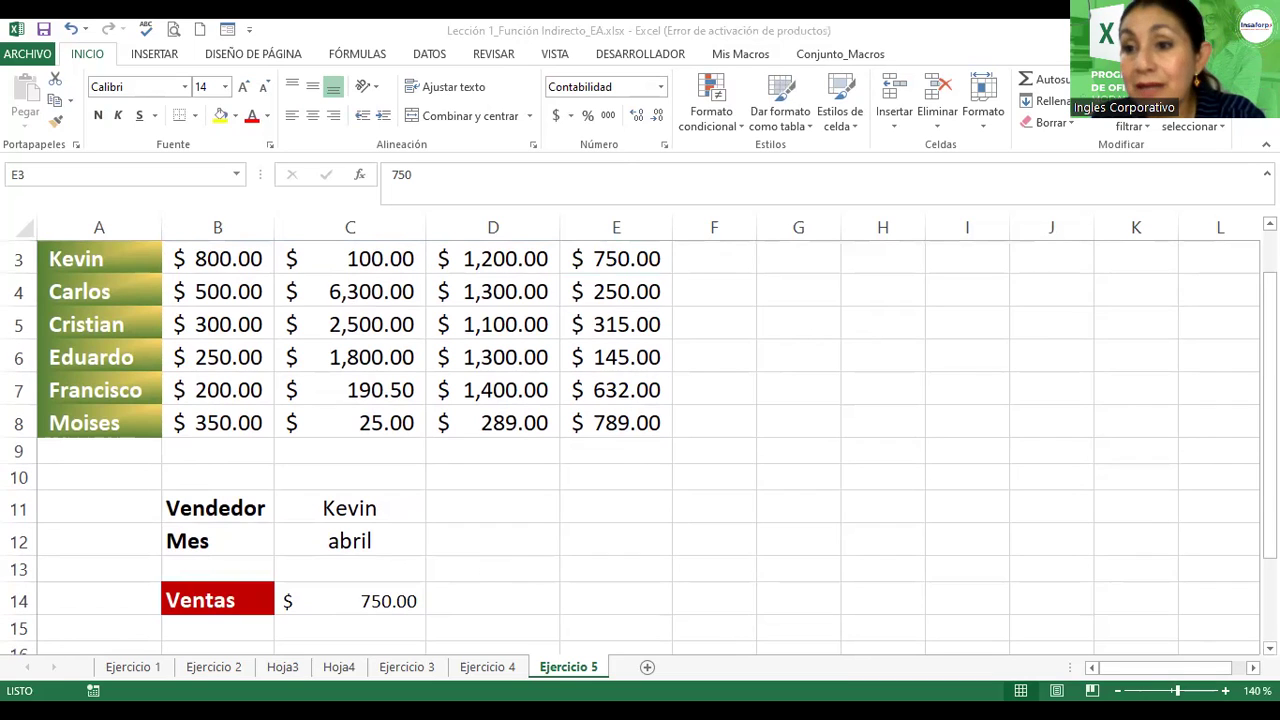
pyautogui.click(333, 507)
pyautogui.click(343, 537)
pyautogui.click(343, 509)
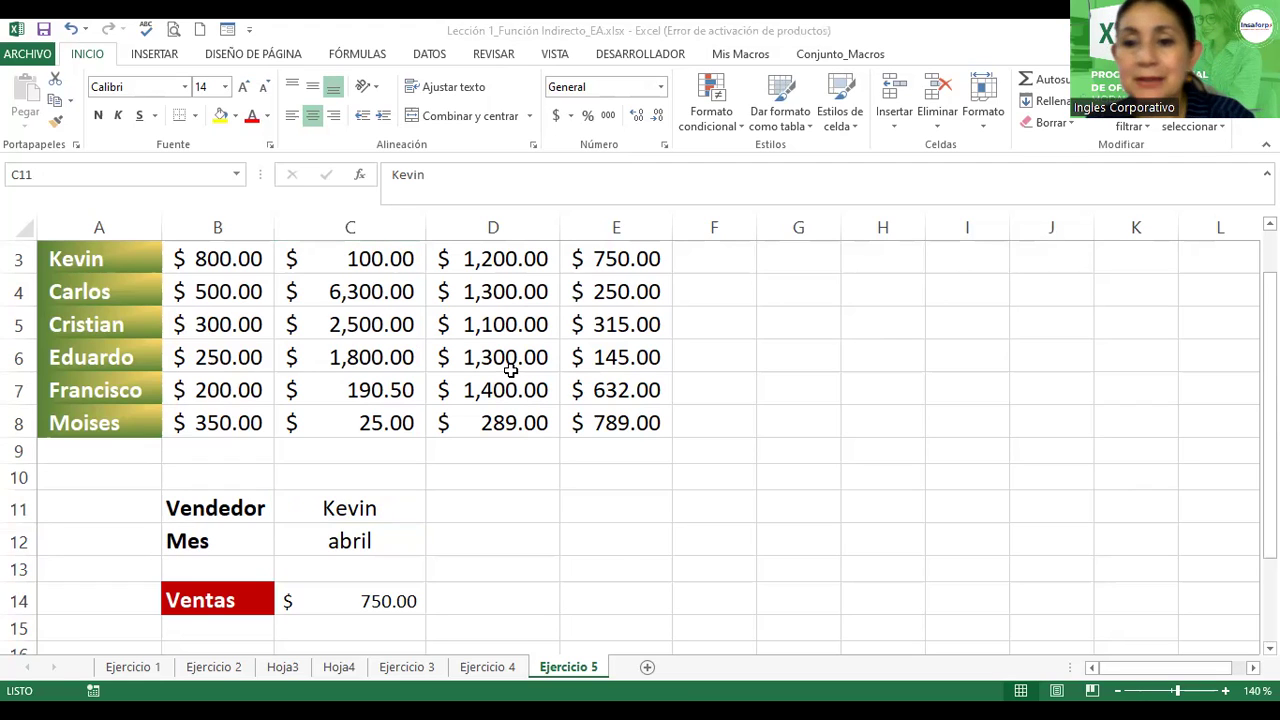
pyautogui.click(335, 507)
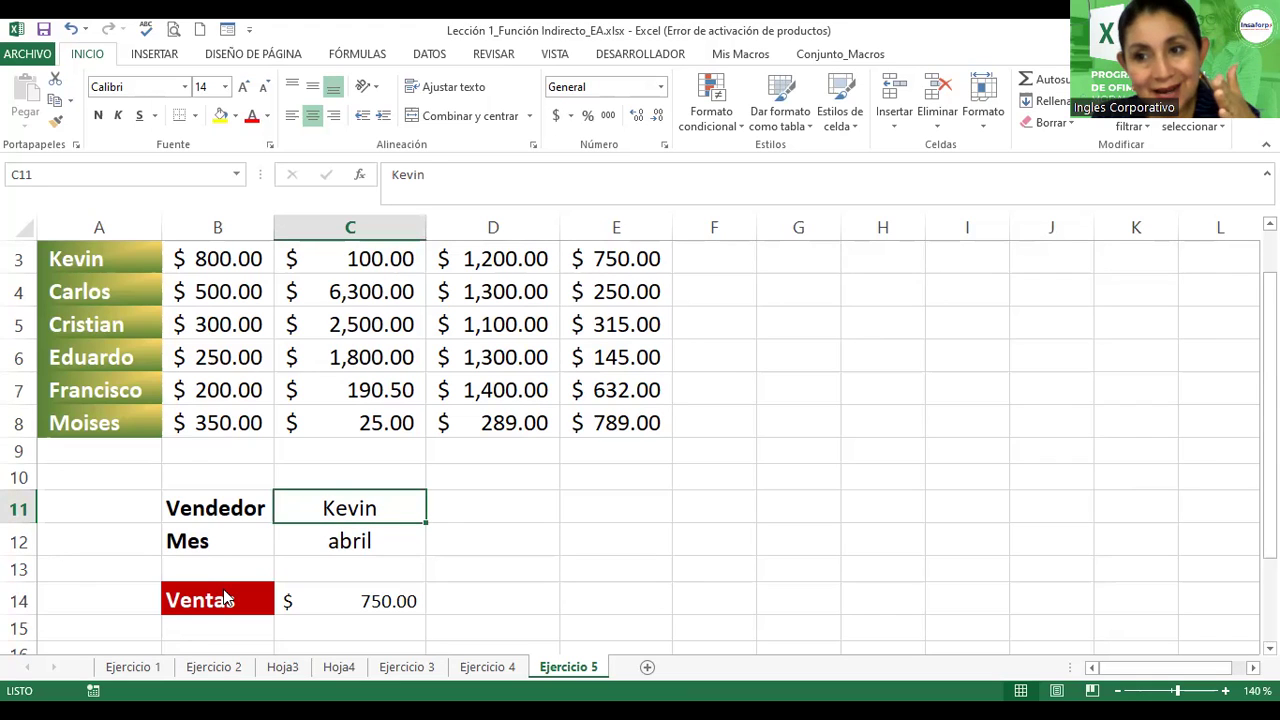
# - Review both Columna, Fila and Valor blocks on the Ejercicio 2 sheet, including the H3 and H7 formulas and the H5 list options
pyautogui.click(490, 666)
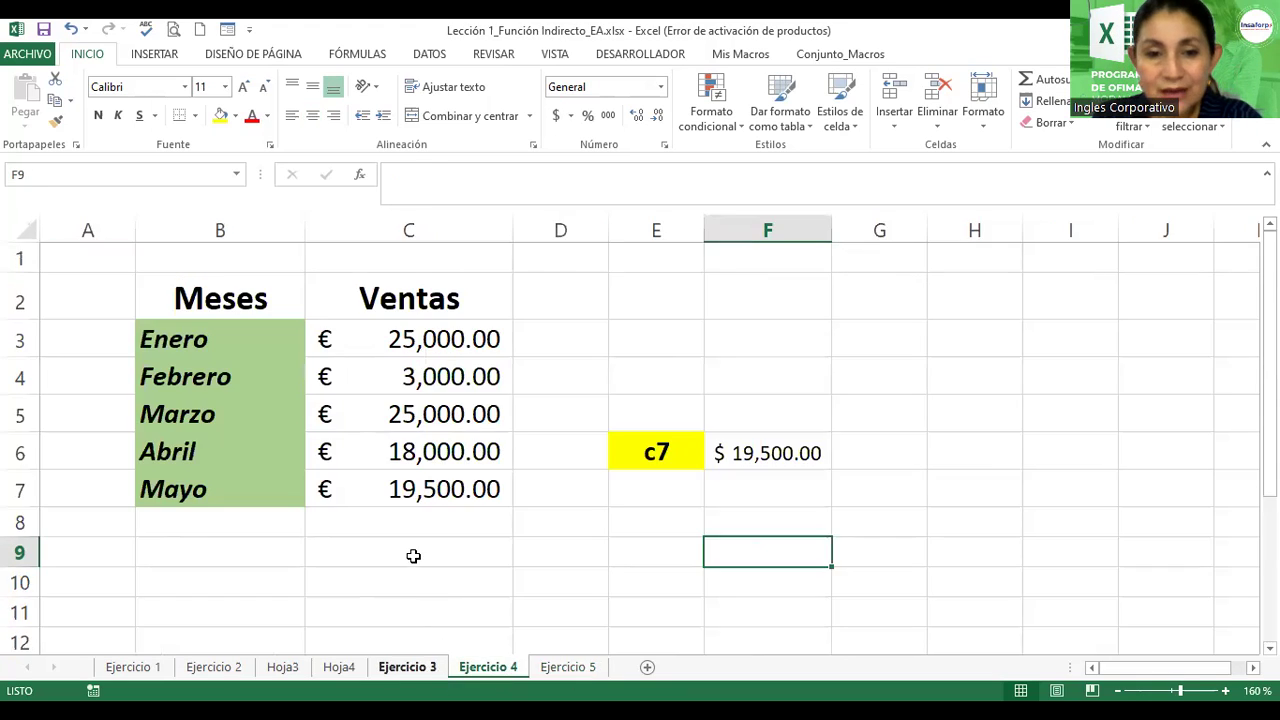
pyautogui.click(395, 666)
pyautogui.click(214, 666)
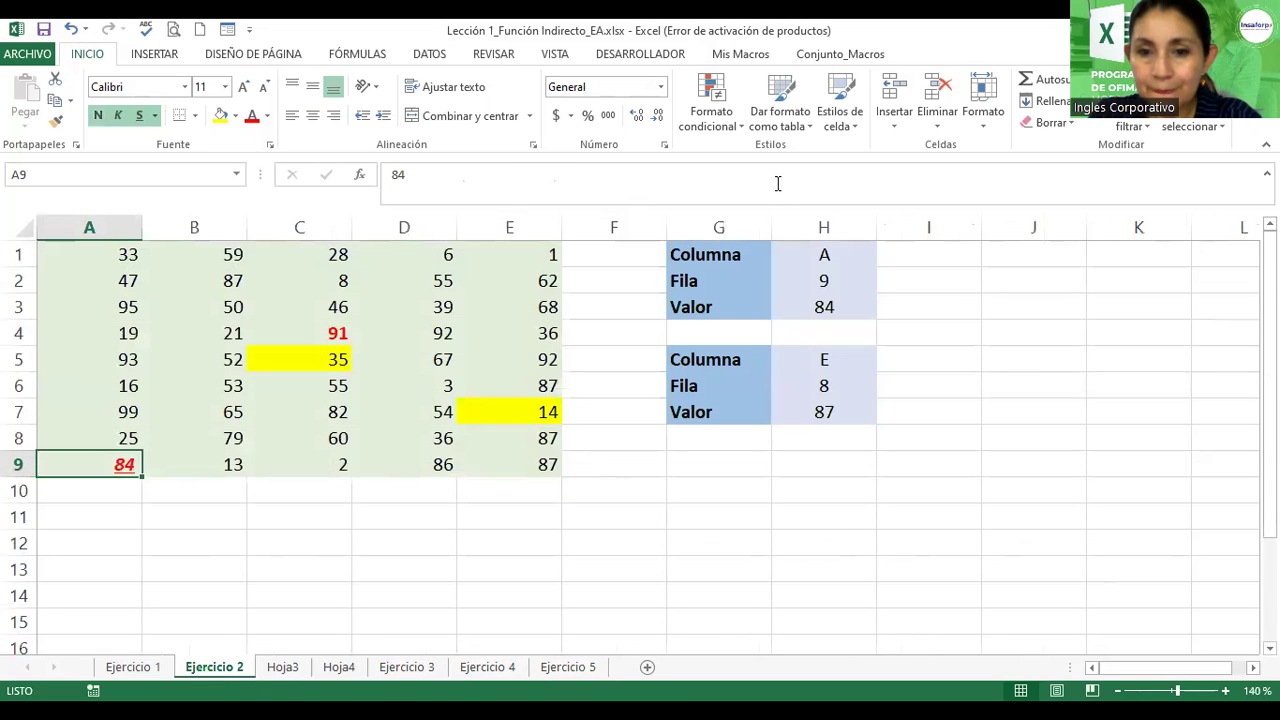
pyautogui.click(810, 256)
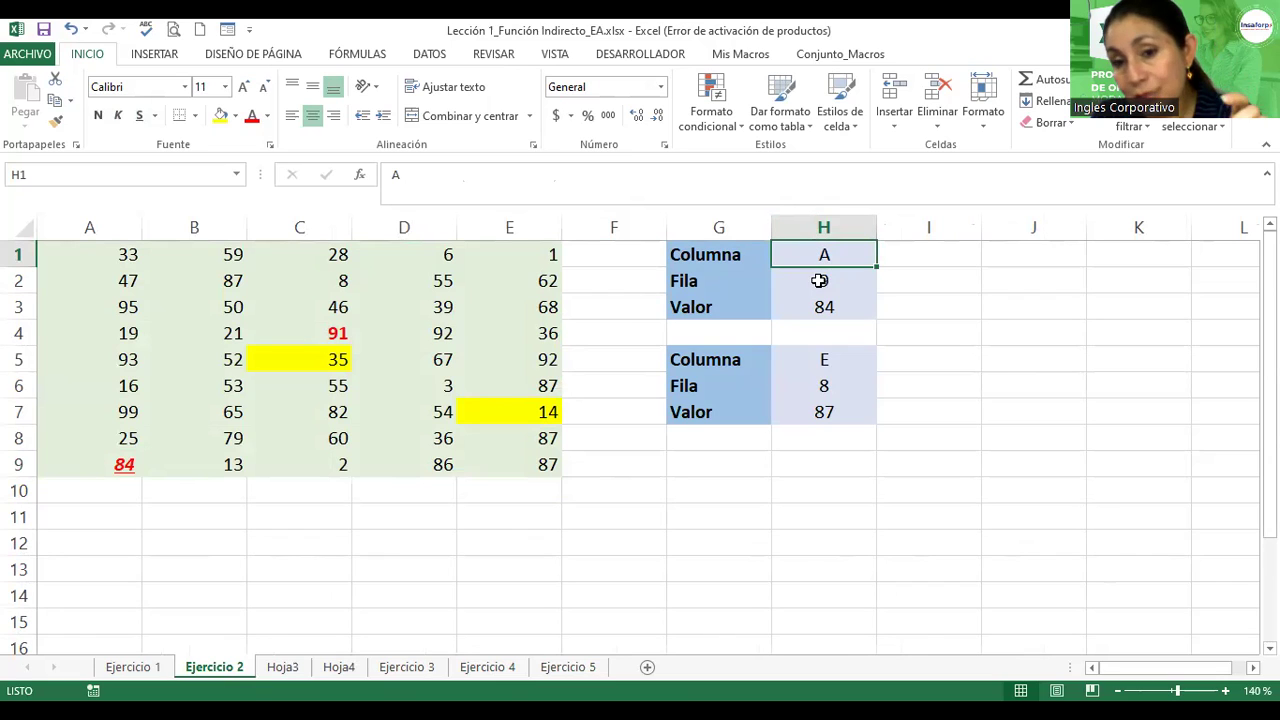
pyautogui.click(816, 279)
pyautogui.click(806, 308)
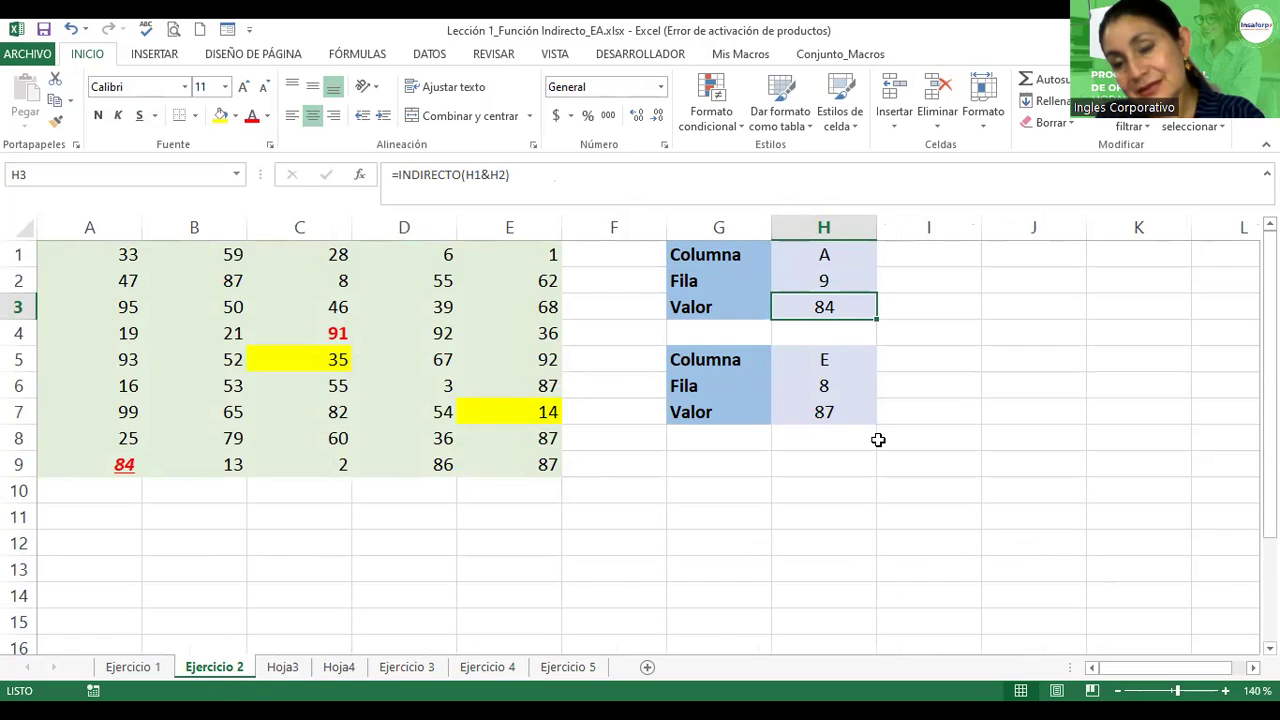
pyautogui.click(843, 358)
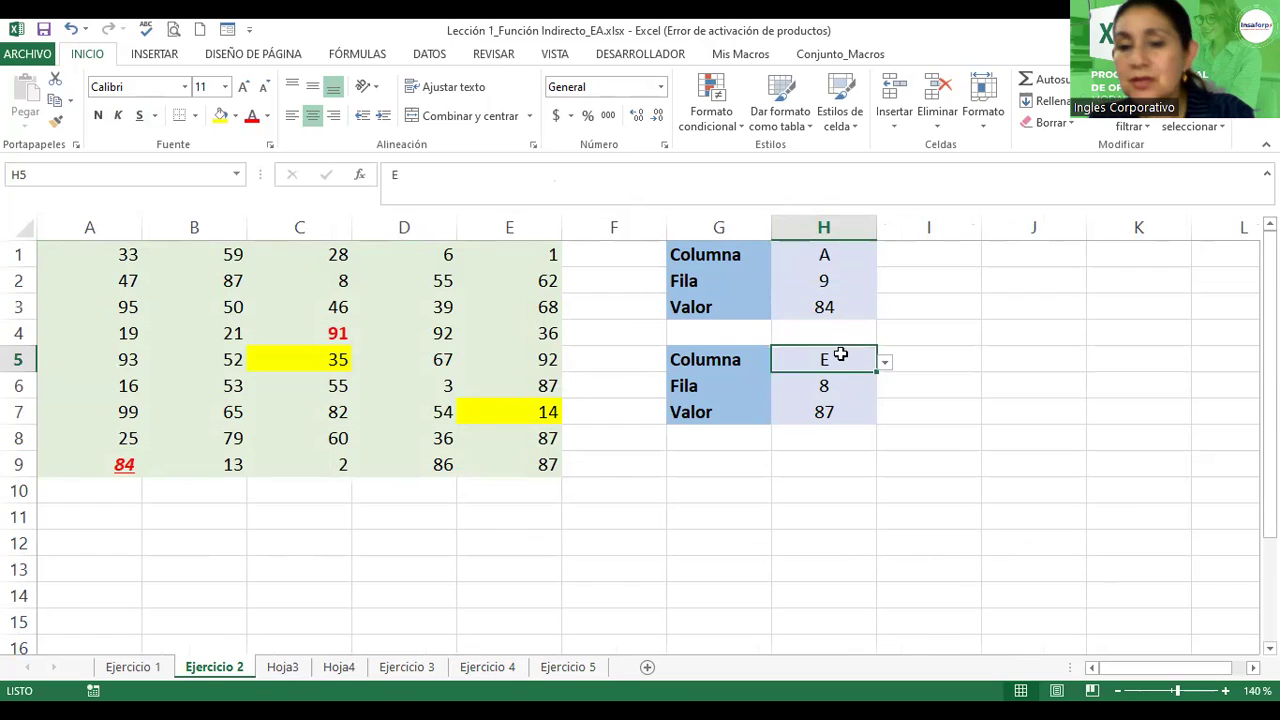
pyautogui.click(886, 366)
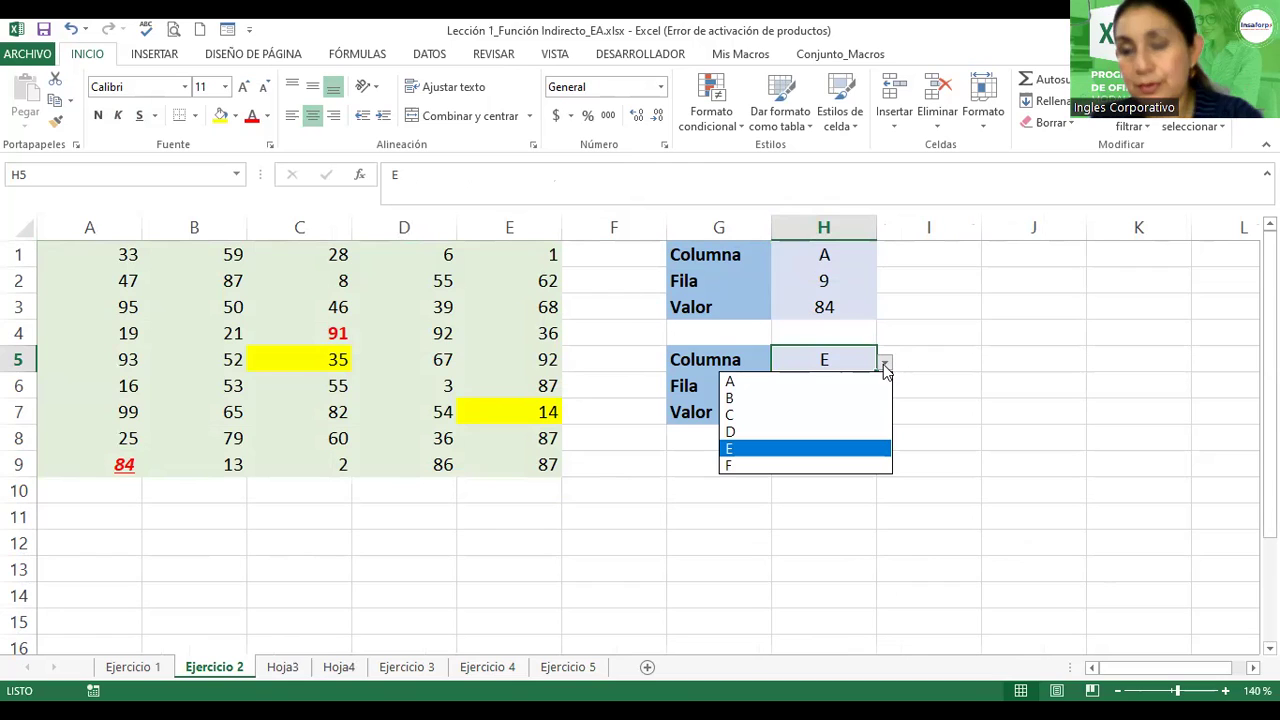
pyautogui.press('Return')
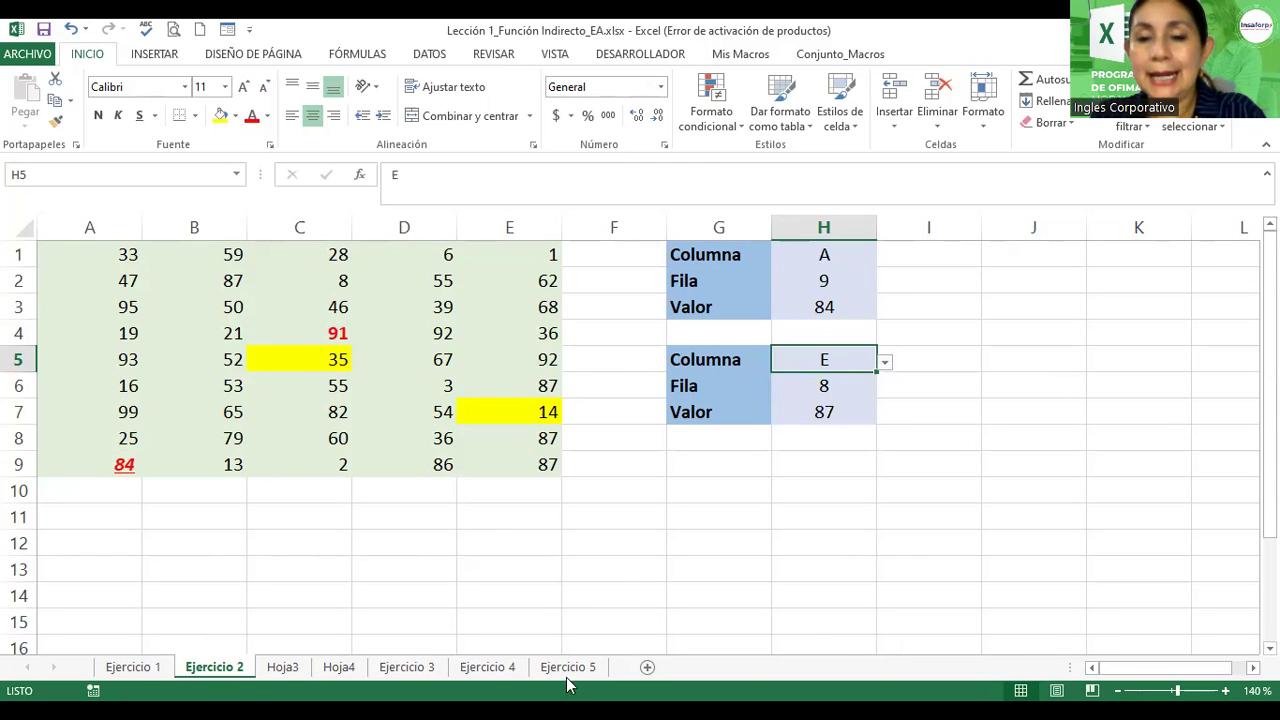
pyautogui.click(853, 411)
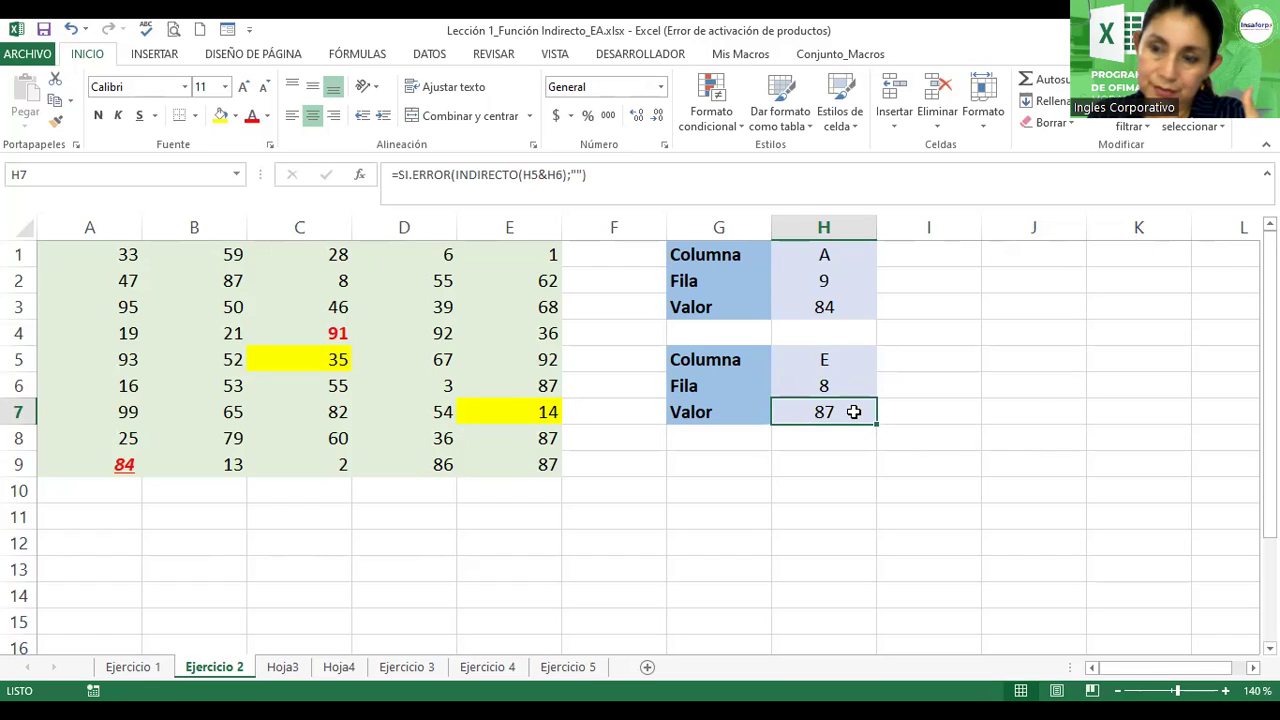
# - Clear the first block's Columna and Fila values in H1 and H2
pyautogui.click(845, 256)
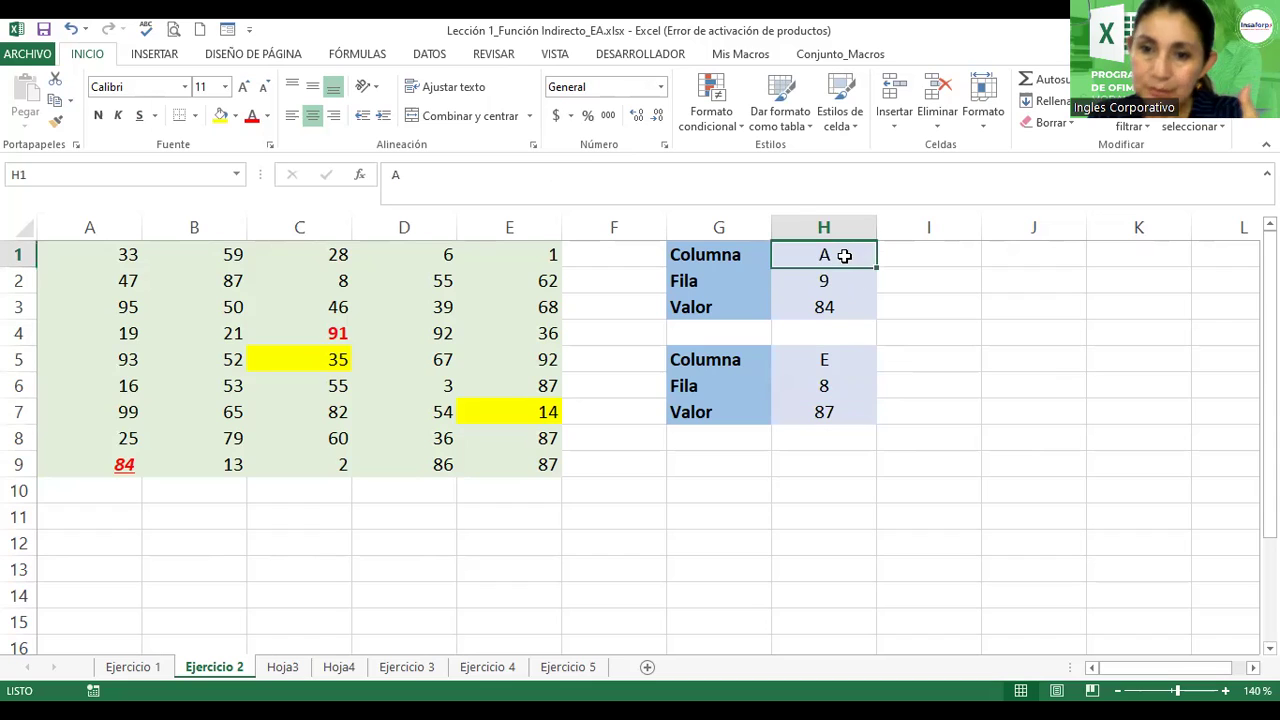
pyautogui.press('Delete')
pyautogui.click(843, 278)
pyautogui.press('Delete')
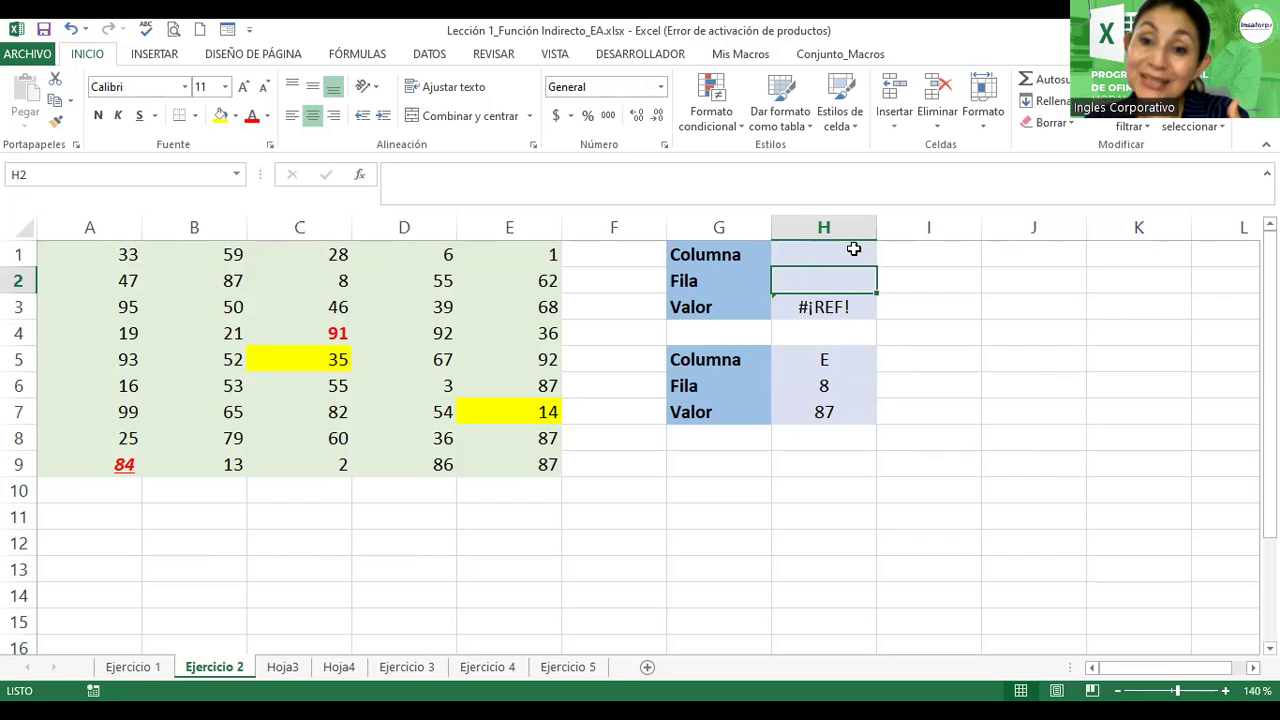
# - Examine the cleared H1 and H2 cells and the SI.ERROR with INDIRECTO formula in the second block's Valor cell, H7
pyautogui.moveTo(854, 249); pyautogui.dragTo(843, 277)
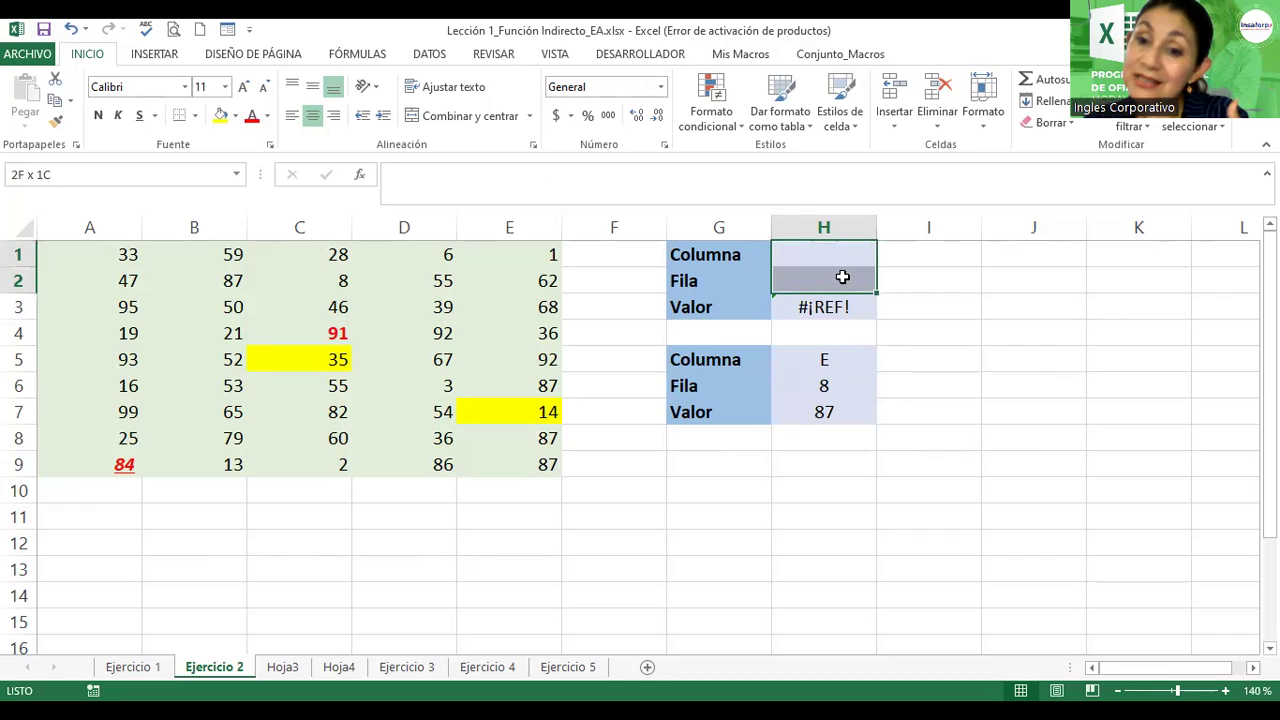
pyautogui.click(823, 411)
pyautogui.doubleClick(824, 412)
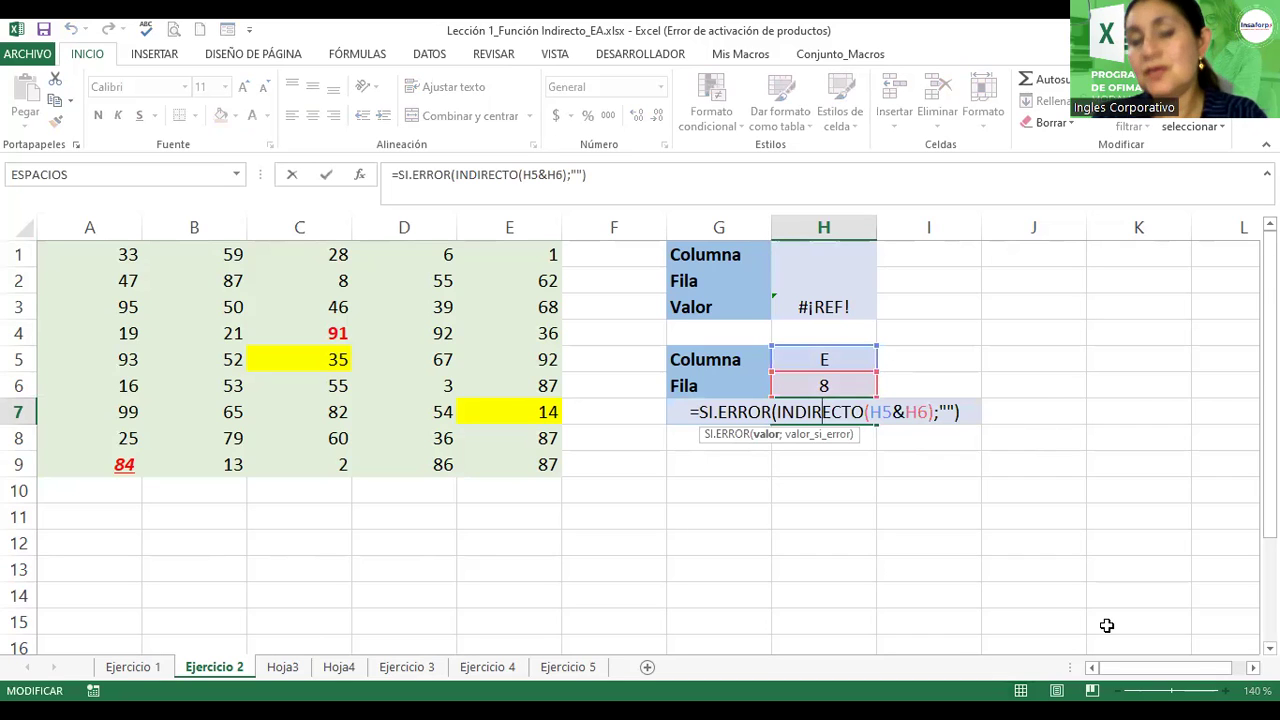
pyautogui.press('Return')
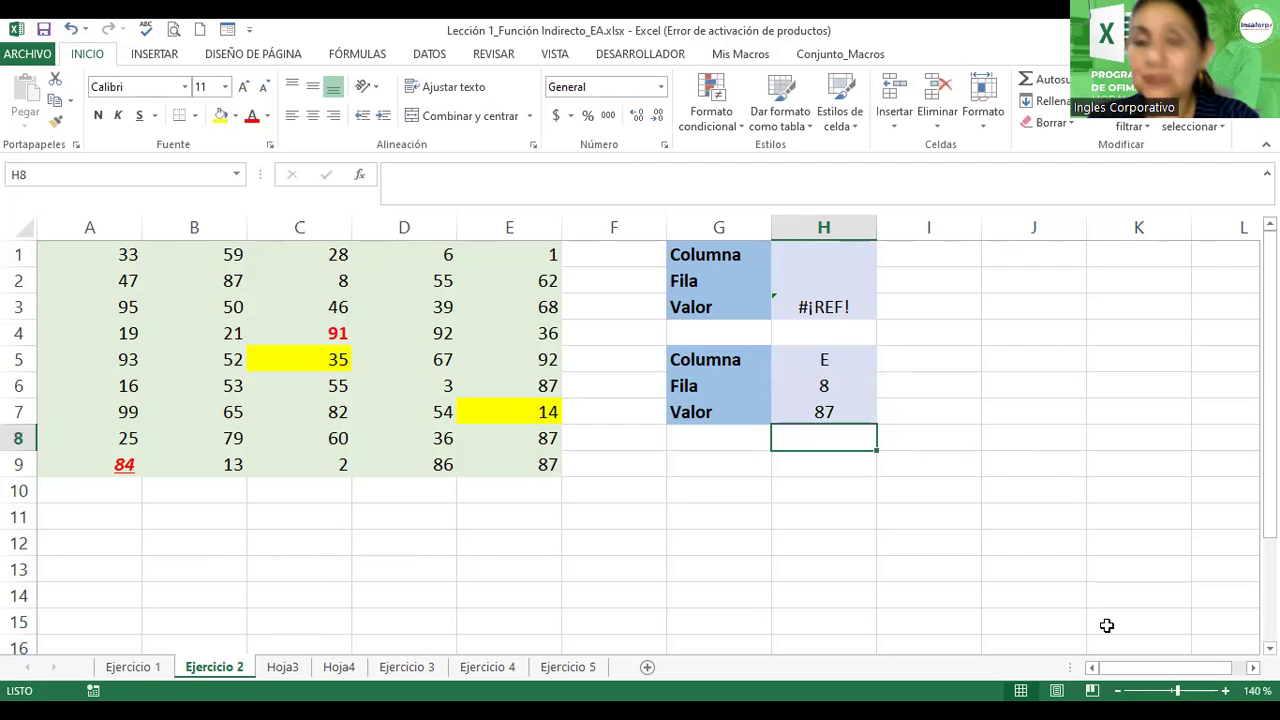
# - Return to the Ejercicio 5 sheet and inspect the Ventas formula in C14 that intersects the two INDIRECTO references
pyautogui.click(568, 667)
pyautogui.press('Down')
pyautogui.press('Right')
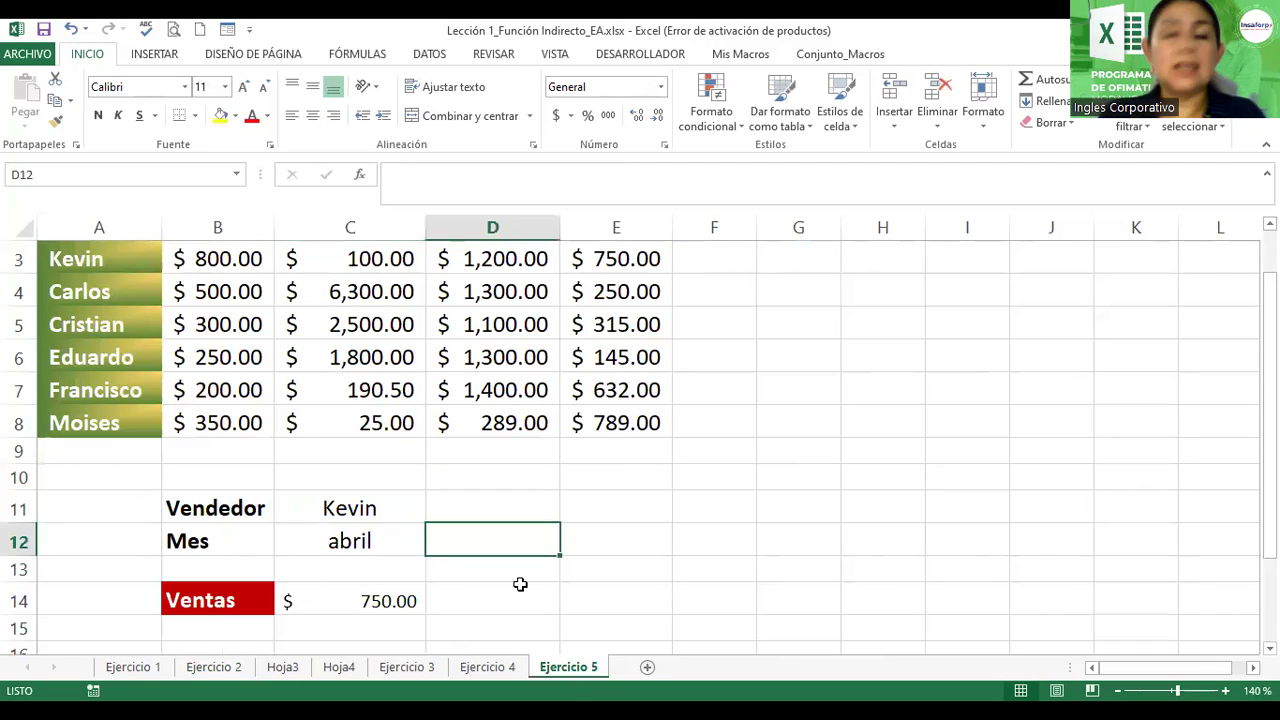
pyautogui.moveTo(1268, 555); pyautogui.dragTo(1268, 524)
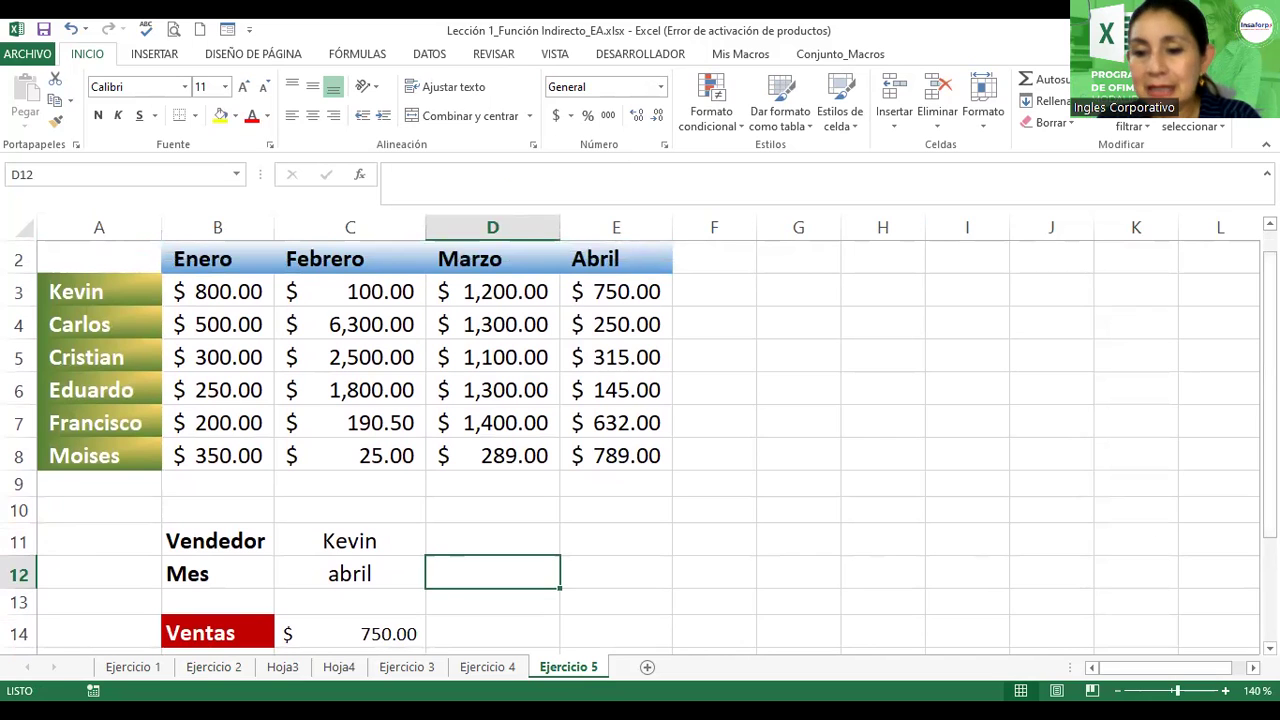
pyautogui.scroll(-2, 1137, 377)
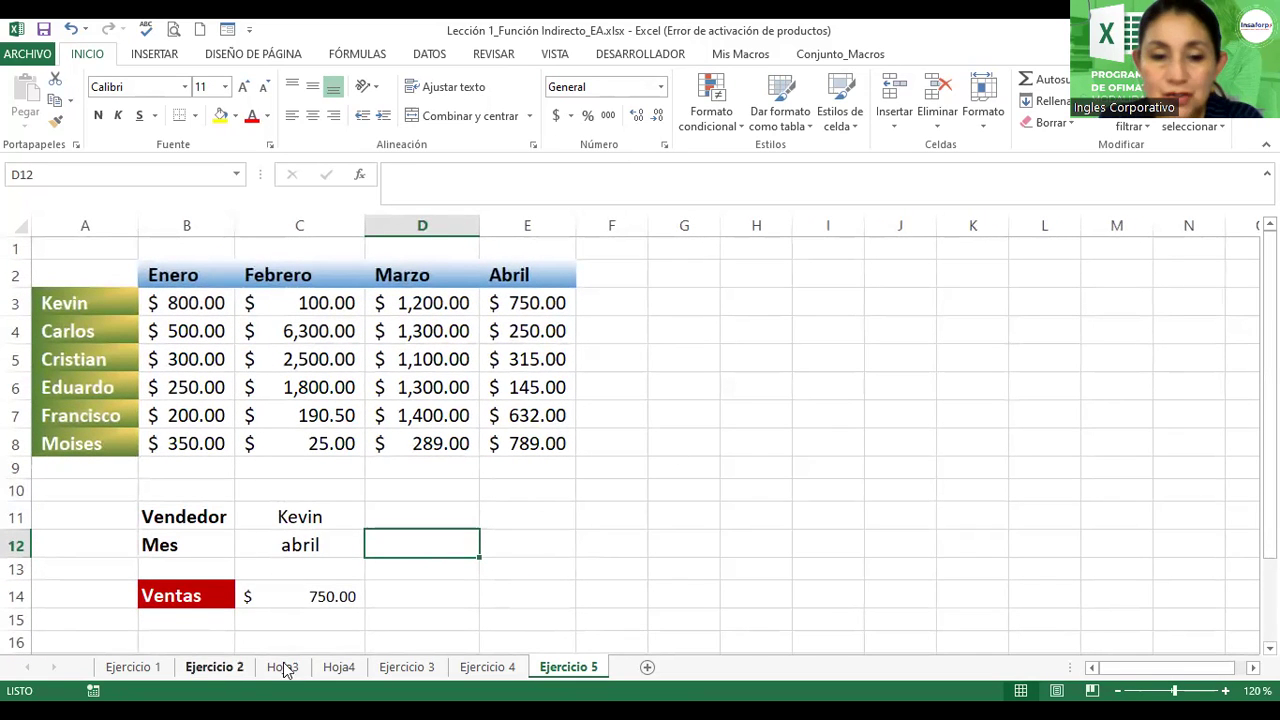
pyautogui.doubleClick(305, 596)
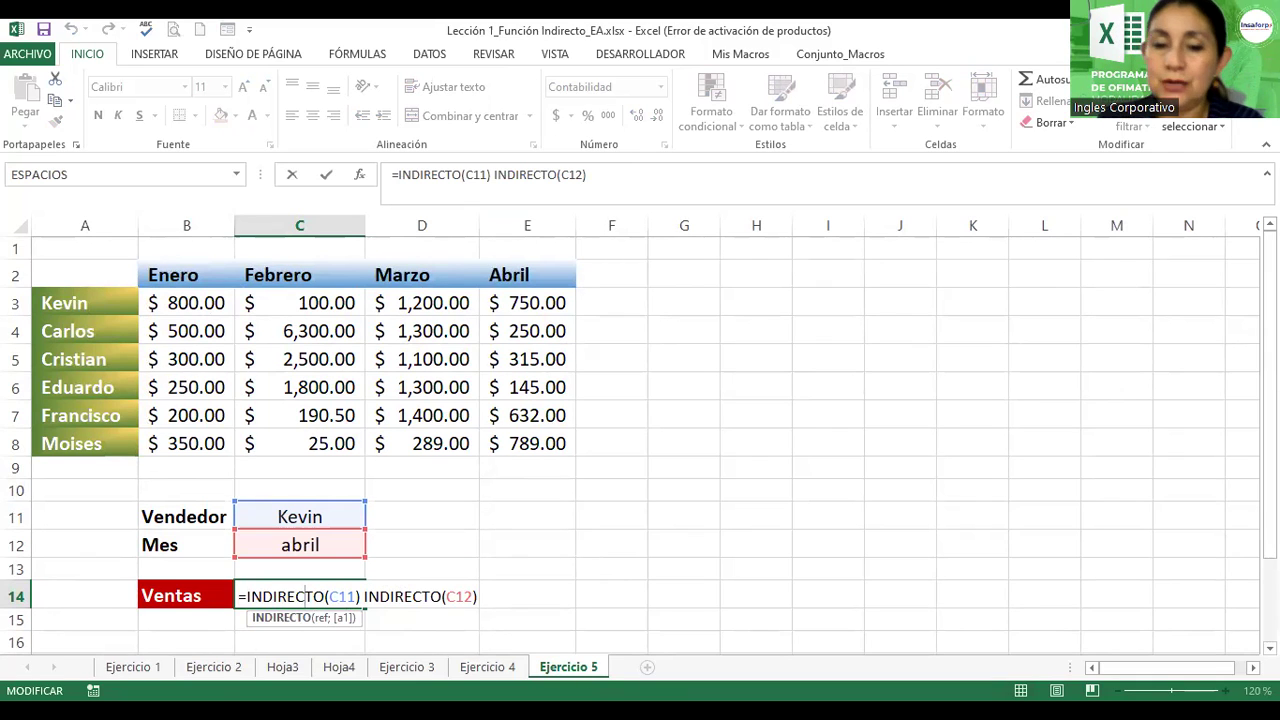
pyautogui.click(837, 614)
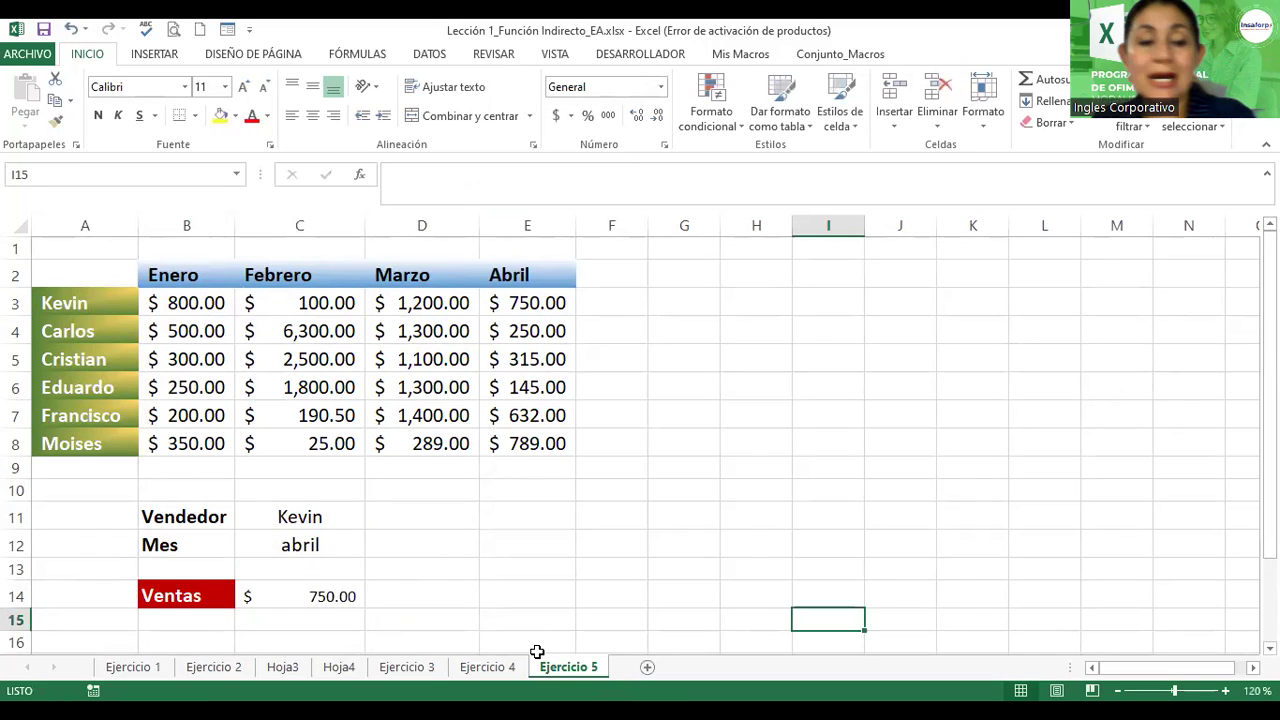